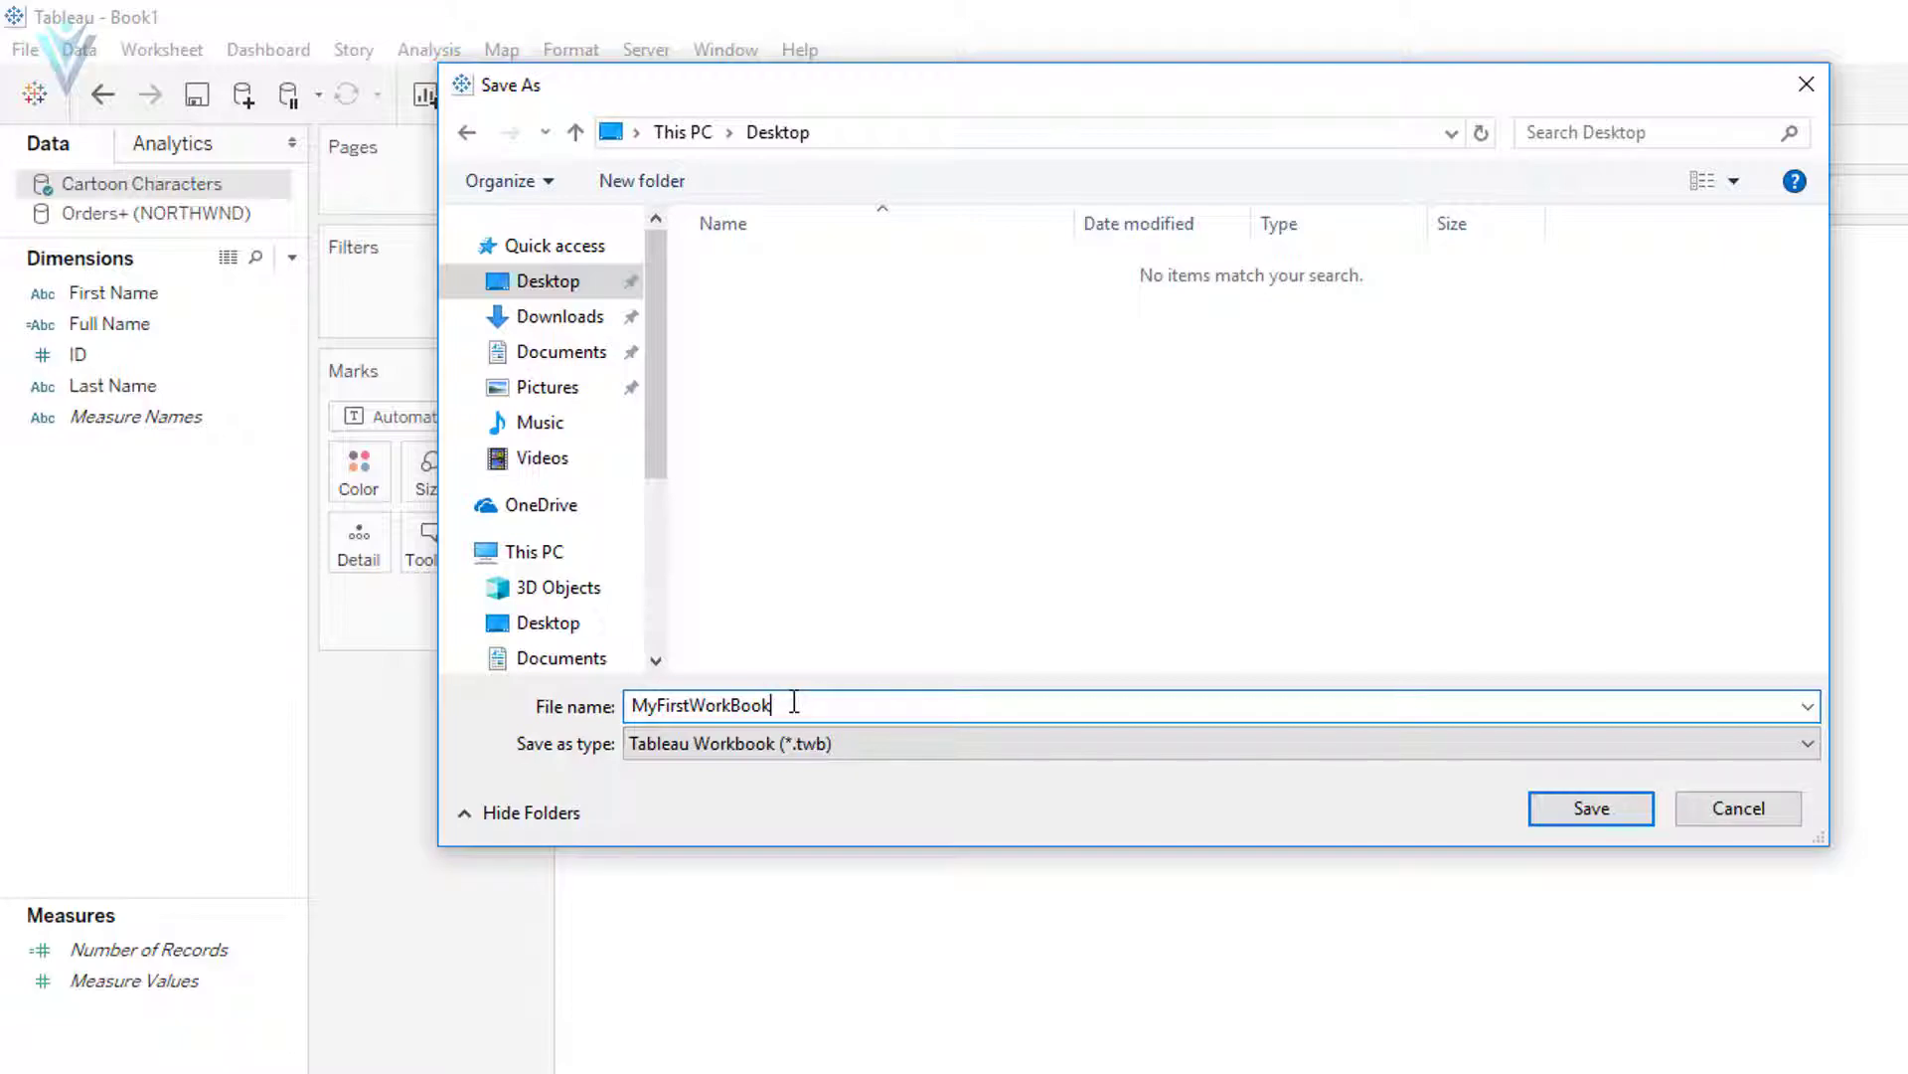
Step: Save the workbook as MyFirstWorkBook.twb on the Desktop and copy it into the Tableau File Type folder on drive E:
{"action": "left_click", "coordinate": [1631, 807]}
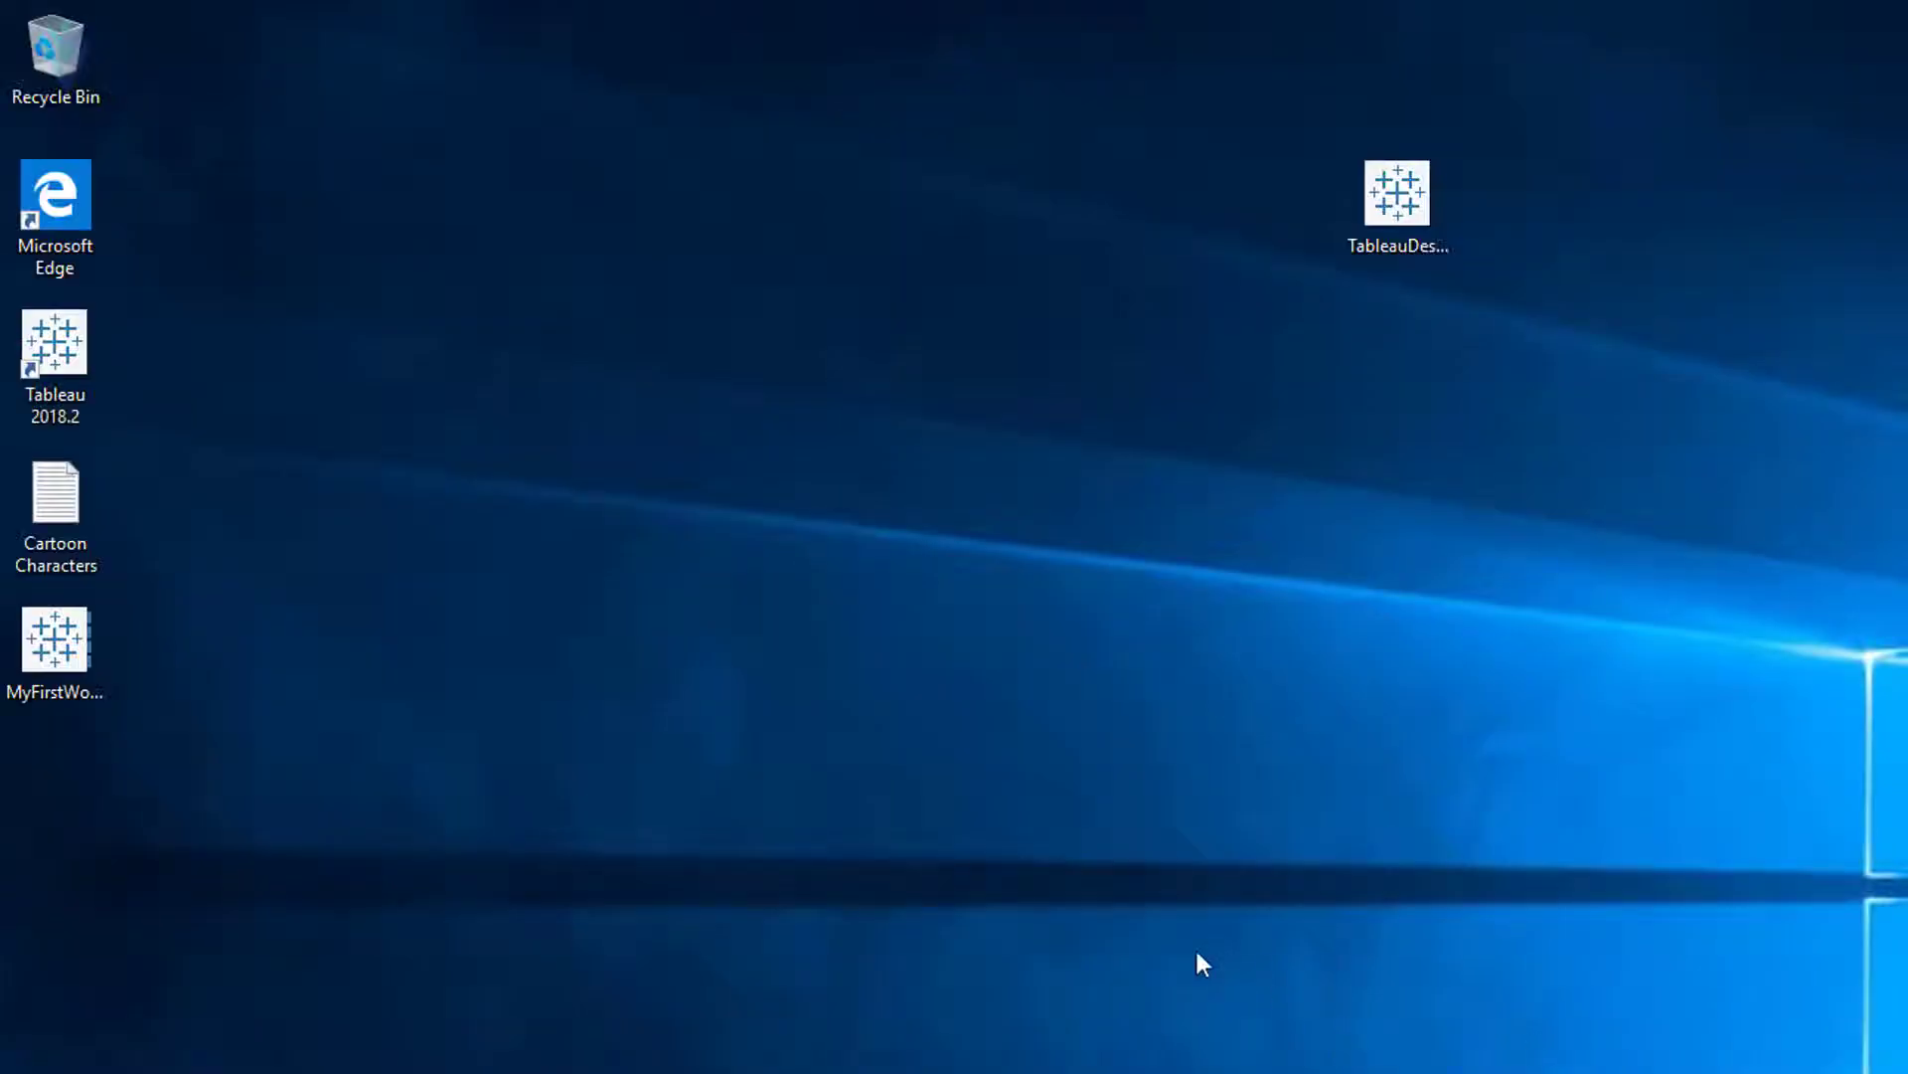
{"action": "left_click", "coordinate": [57, 642]}
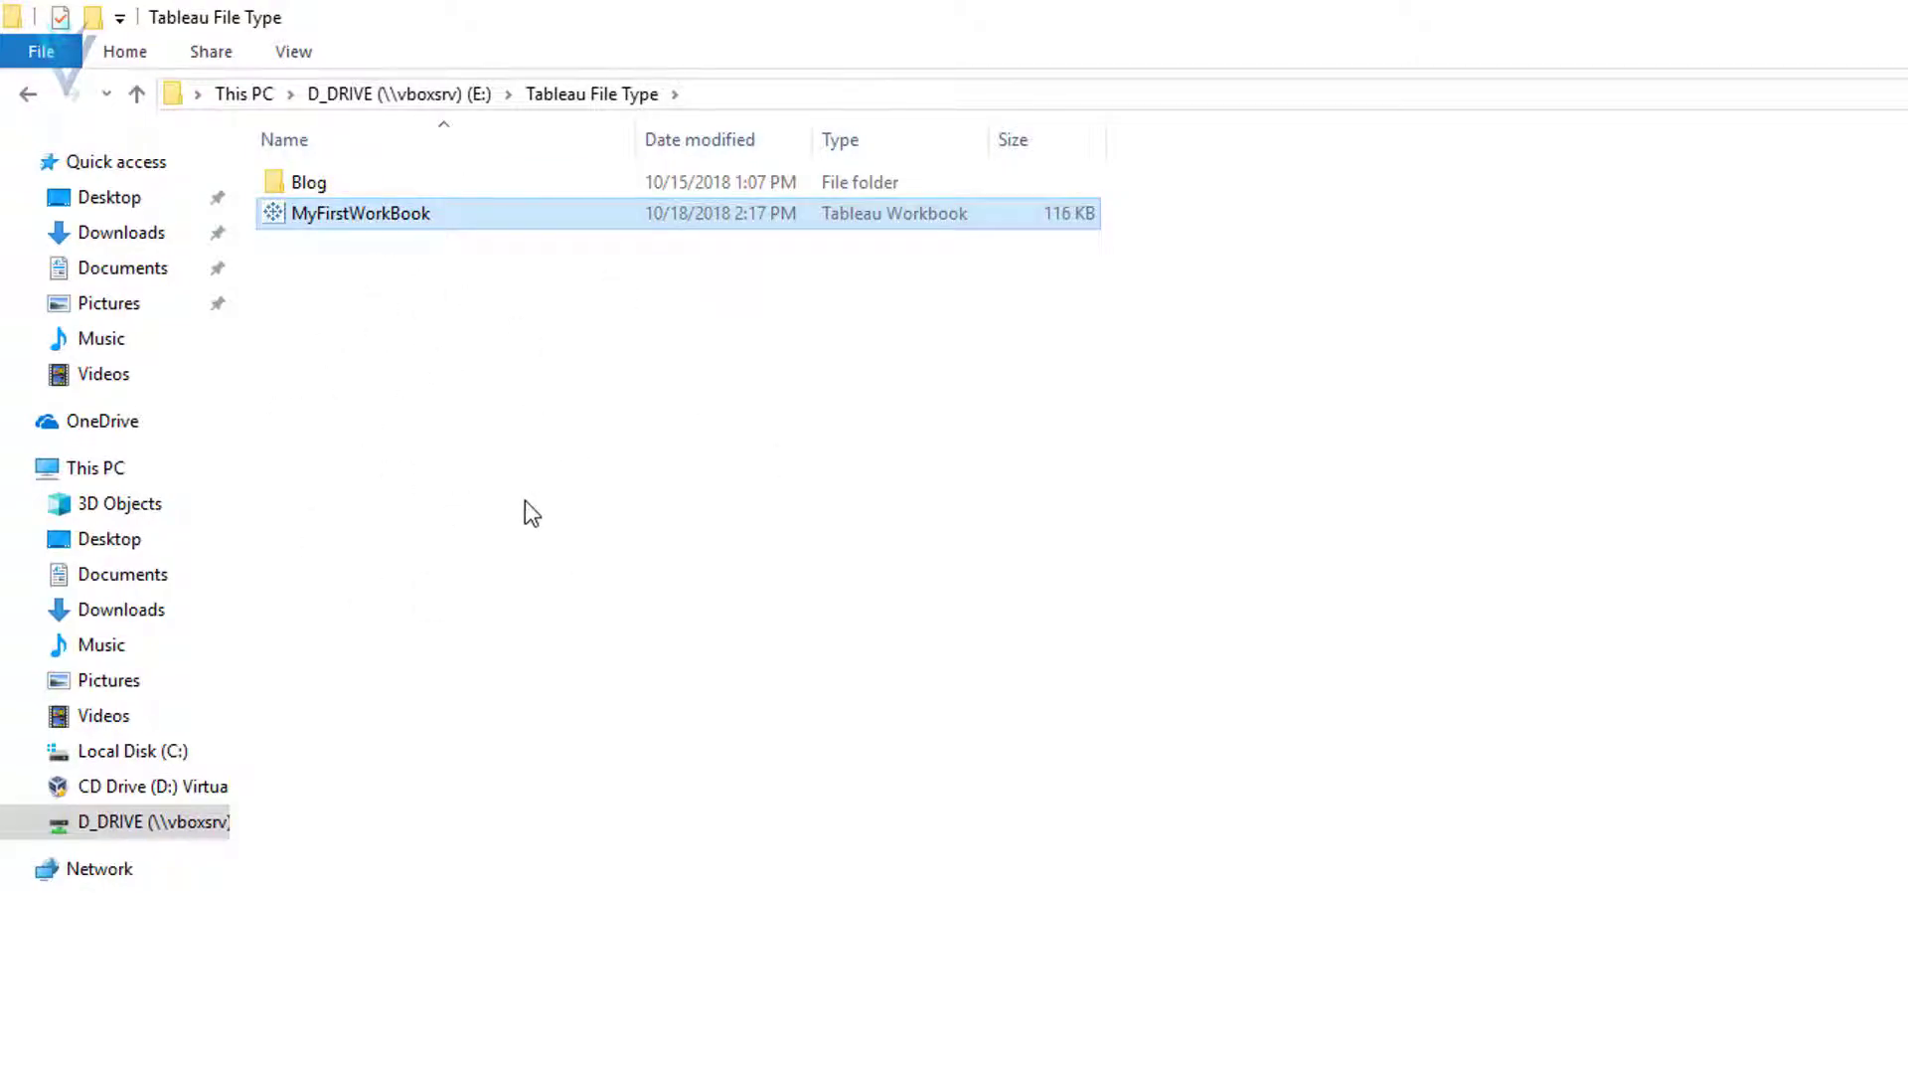
{"action": "left_click", "coordinate": [1201, 362]}
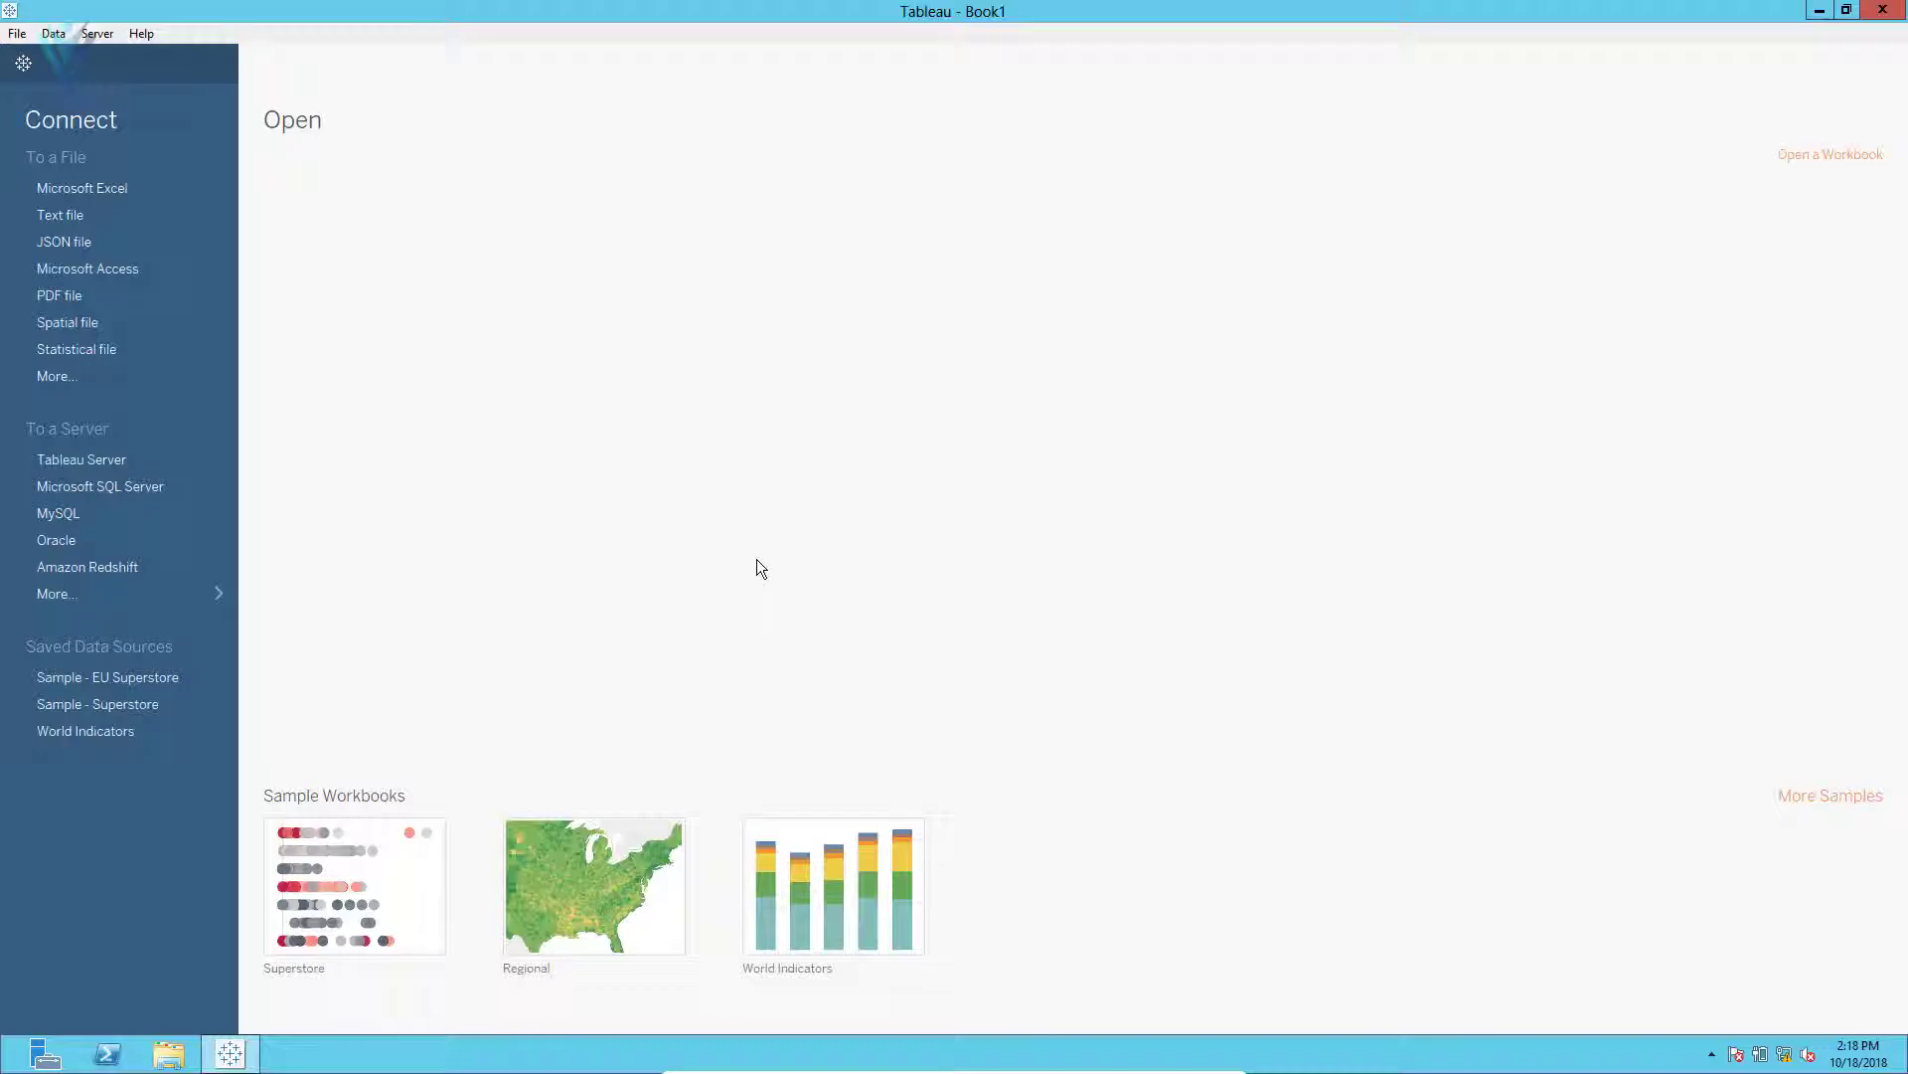
Step: On the Windows Server 2012 machine, copy MyFirstWorkBook from the Tableau File Type folder on drive E: to the desktop
{"action": "key", "text": "super+d"}
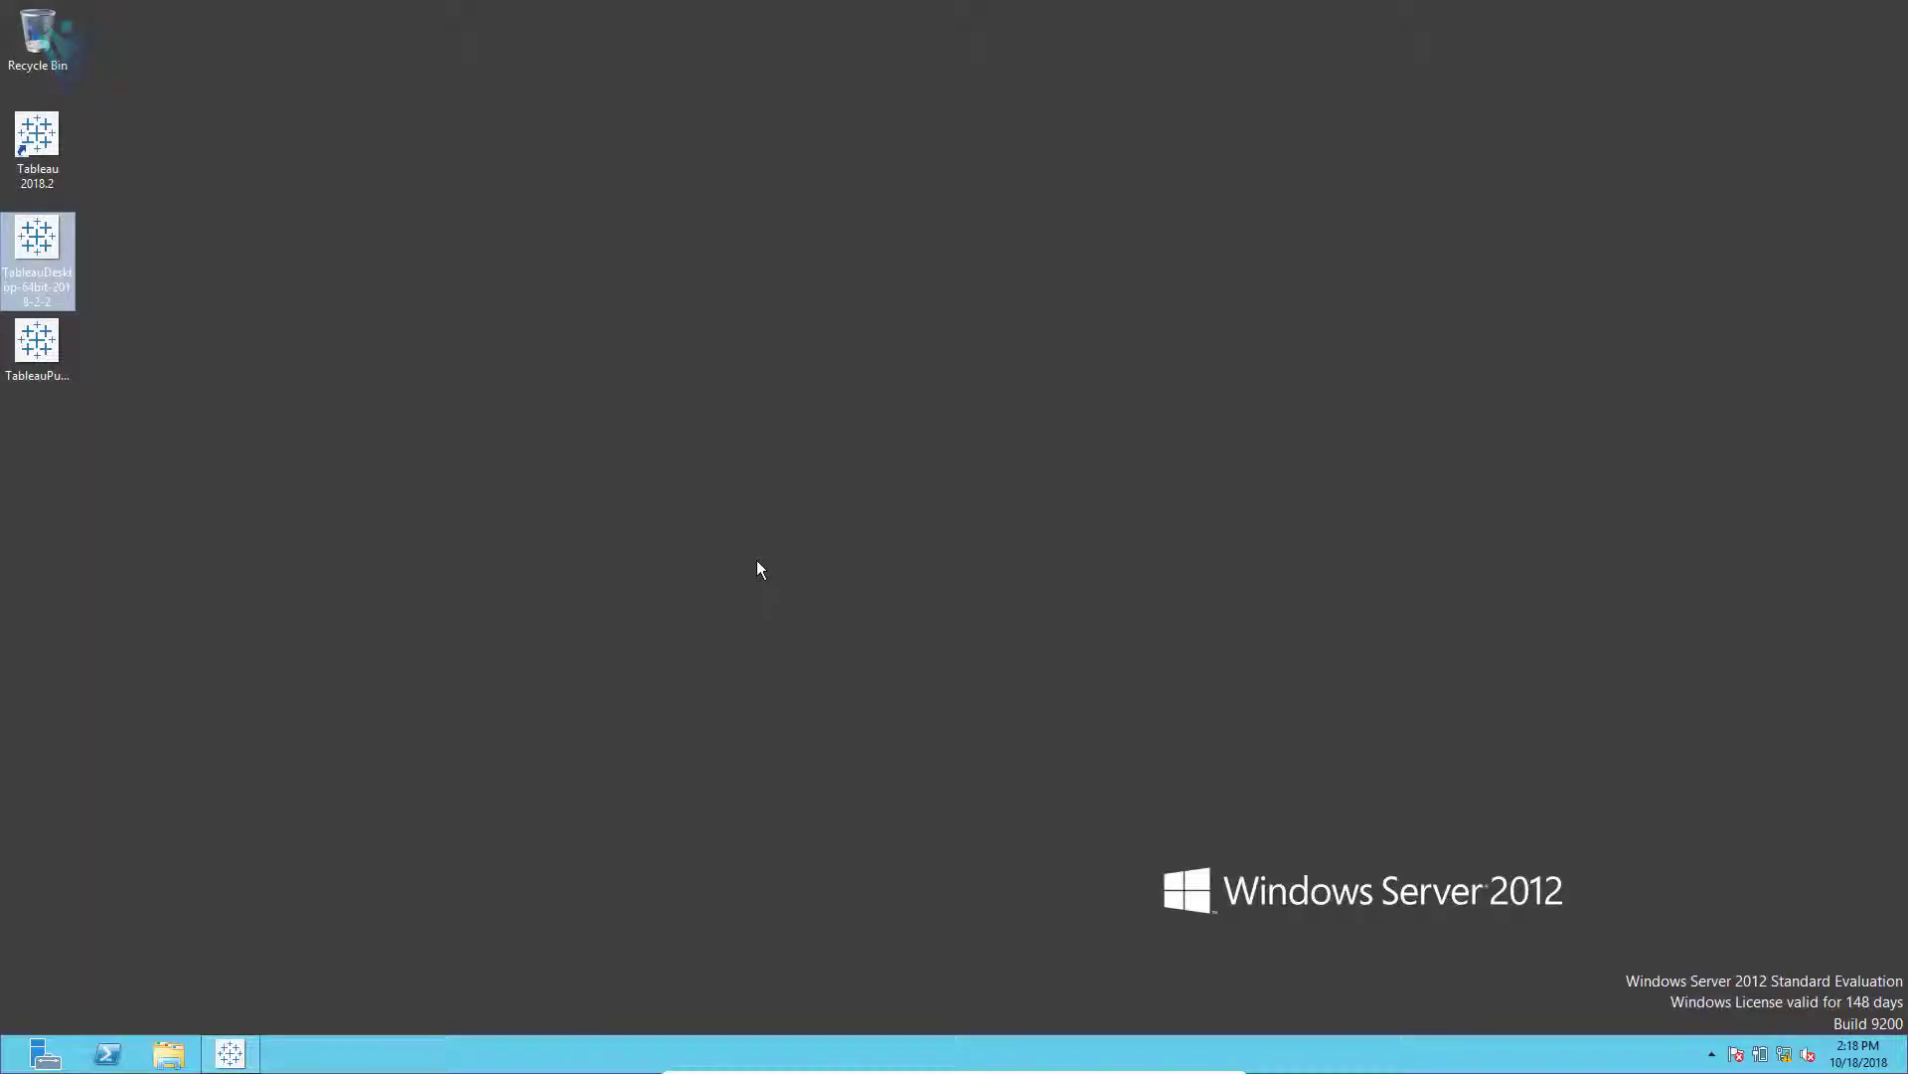
{"action": "key", "text": "super+e"}
{"action": "double_click", "coordinate": [696, 507]}
{"action": "left_click", "coordinate": [651, 744]}
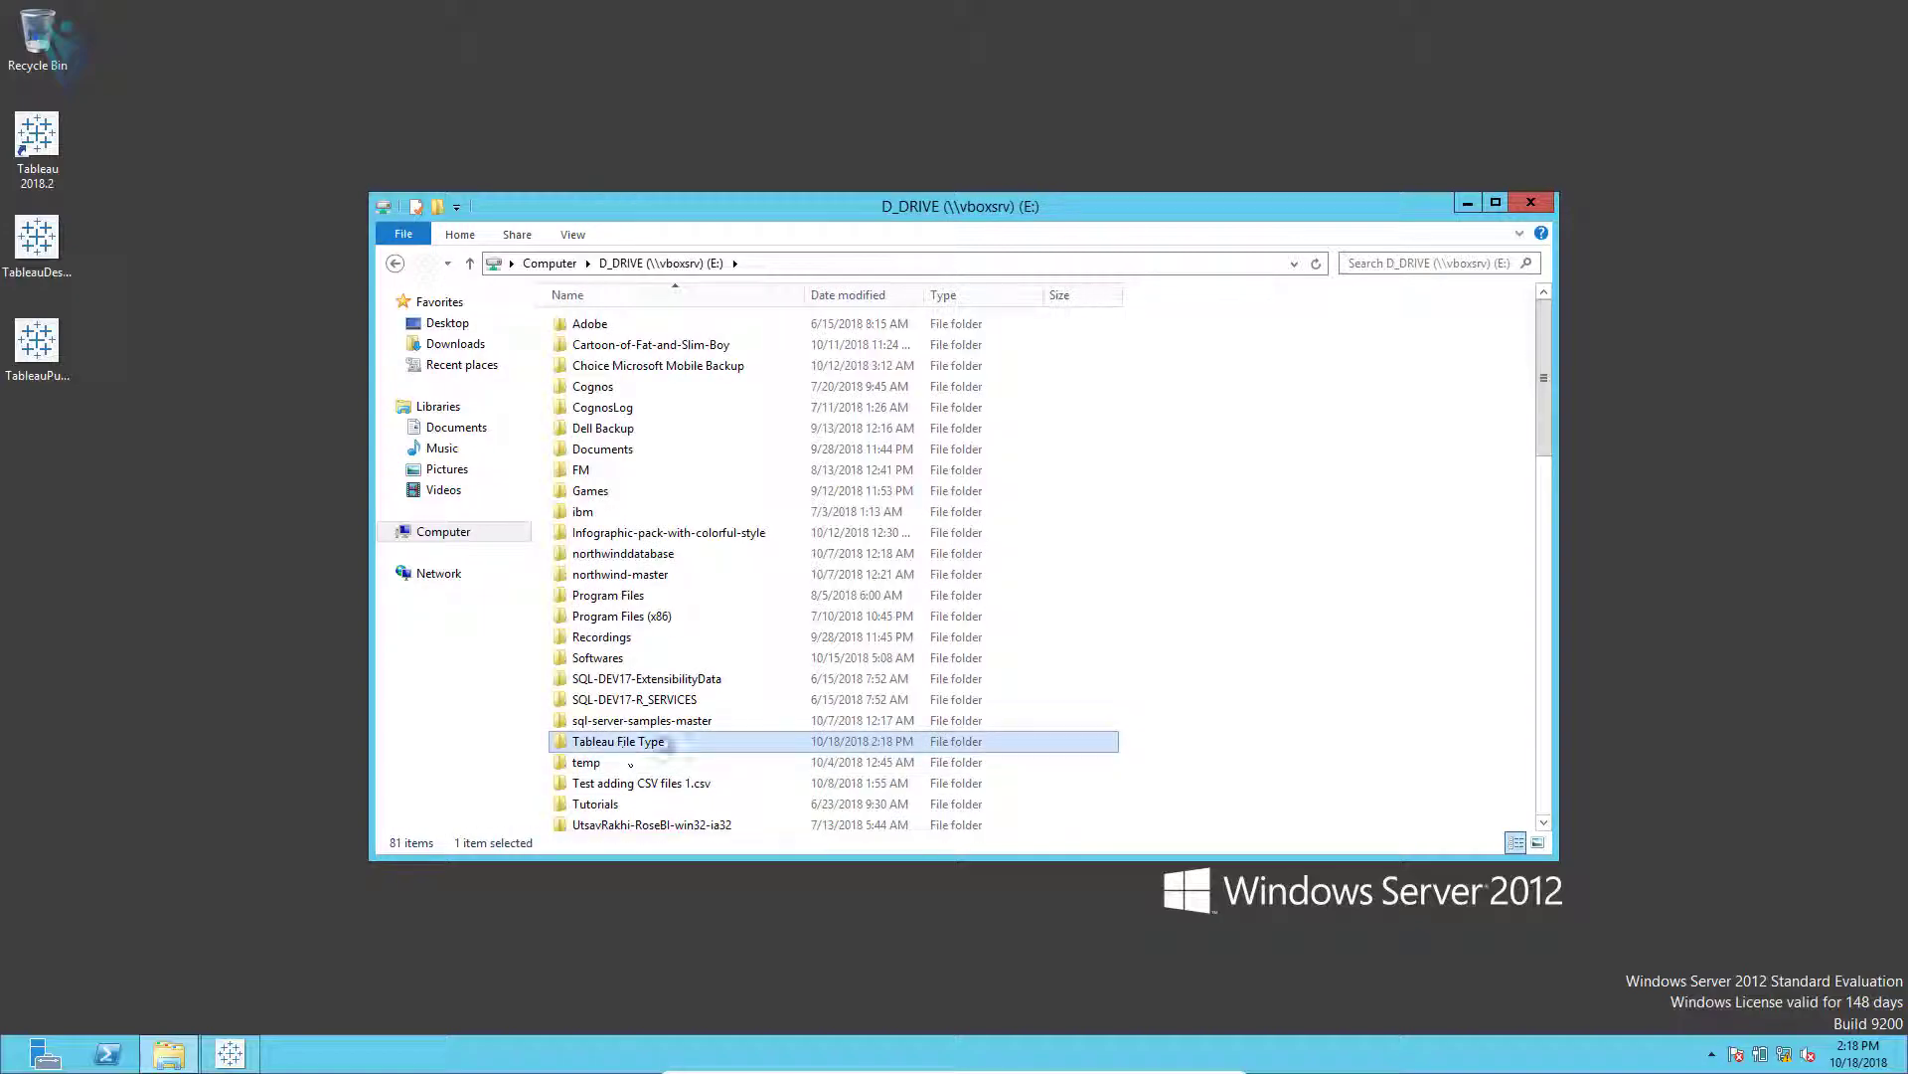
{"action": "double_click", "coordinate": [656, 746]}
{"action": "left_click", "coordinate": [628, 344]}
{"action": "key", "text": "ctrl+shift+1"}
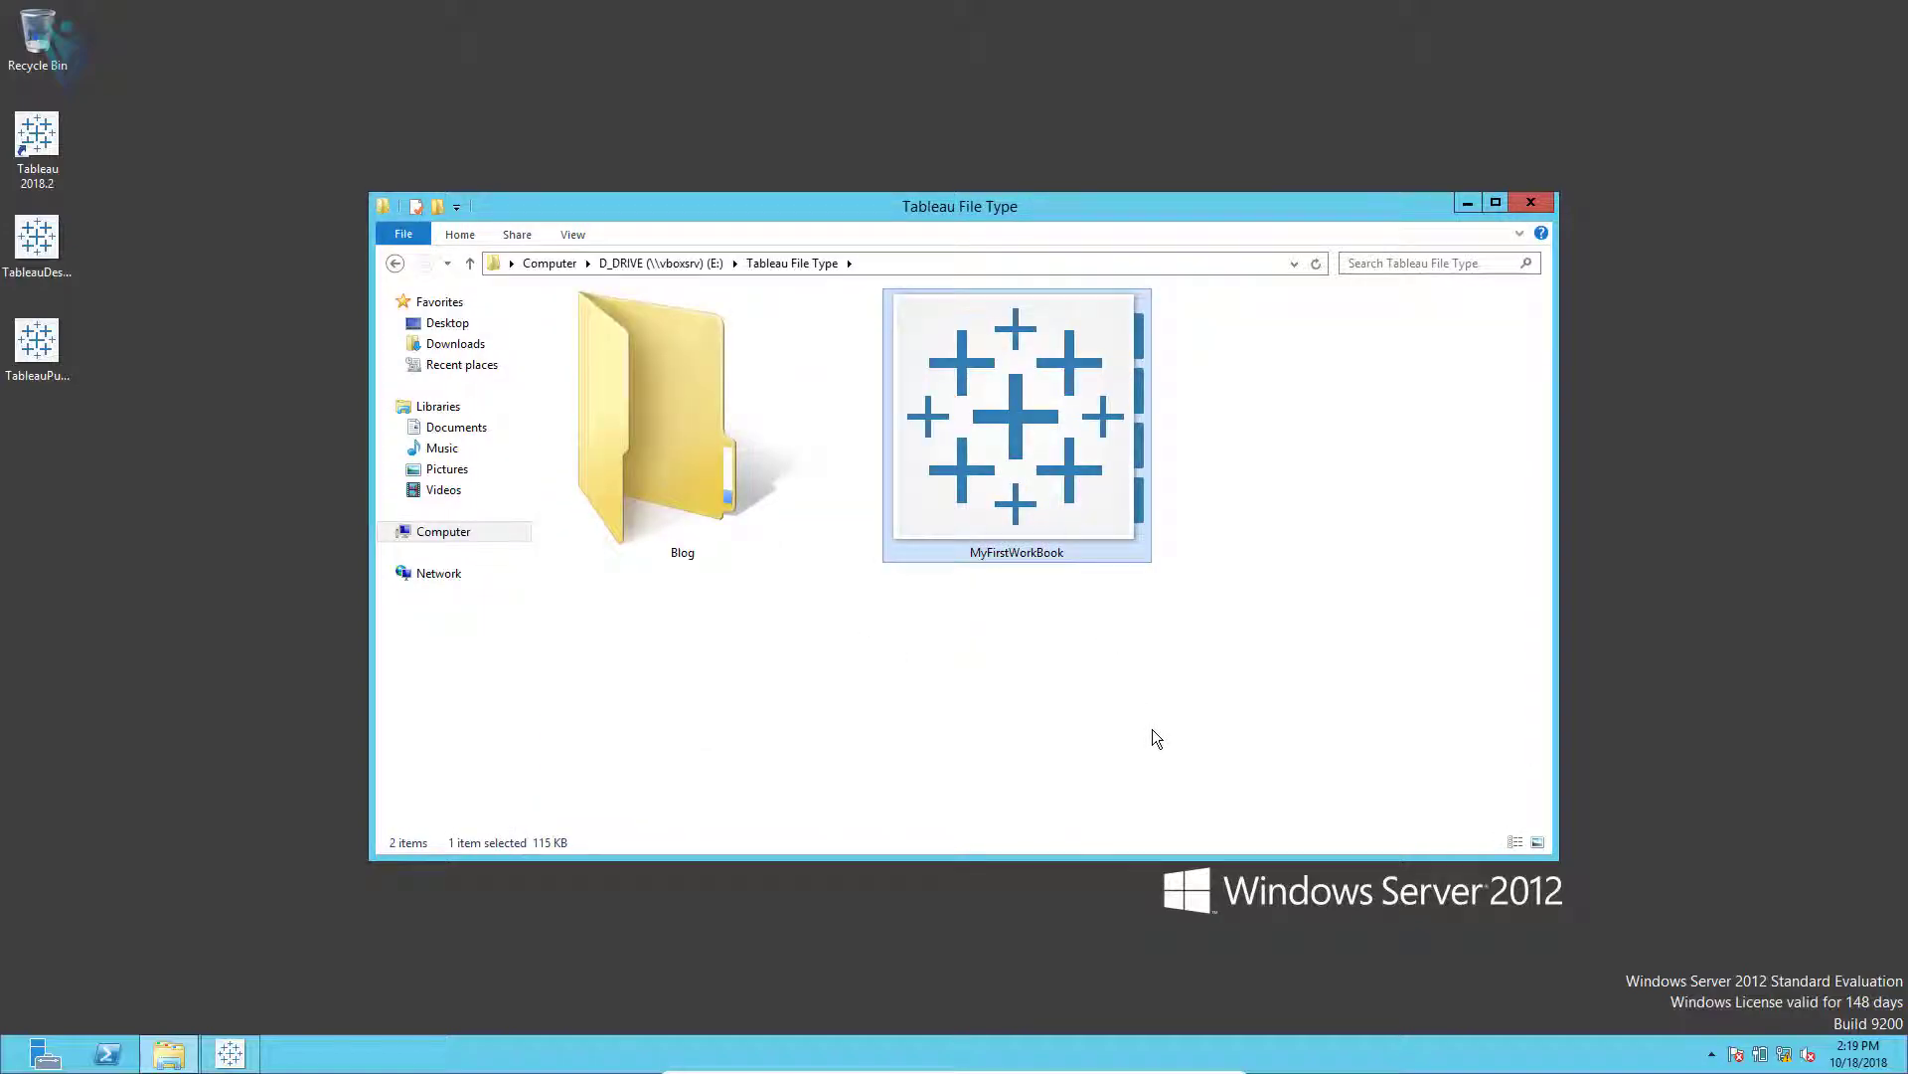
{"action": "left_click", "coordinate": [119, 562]}
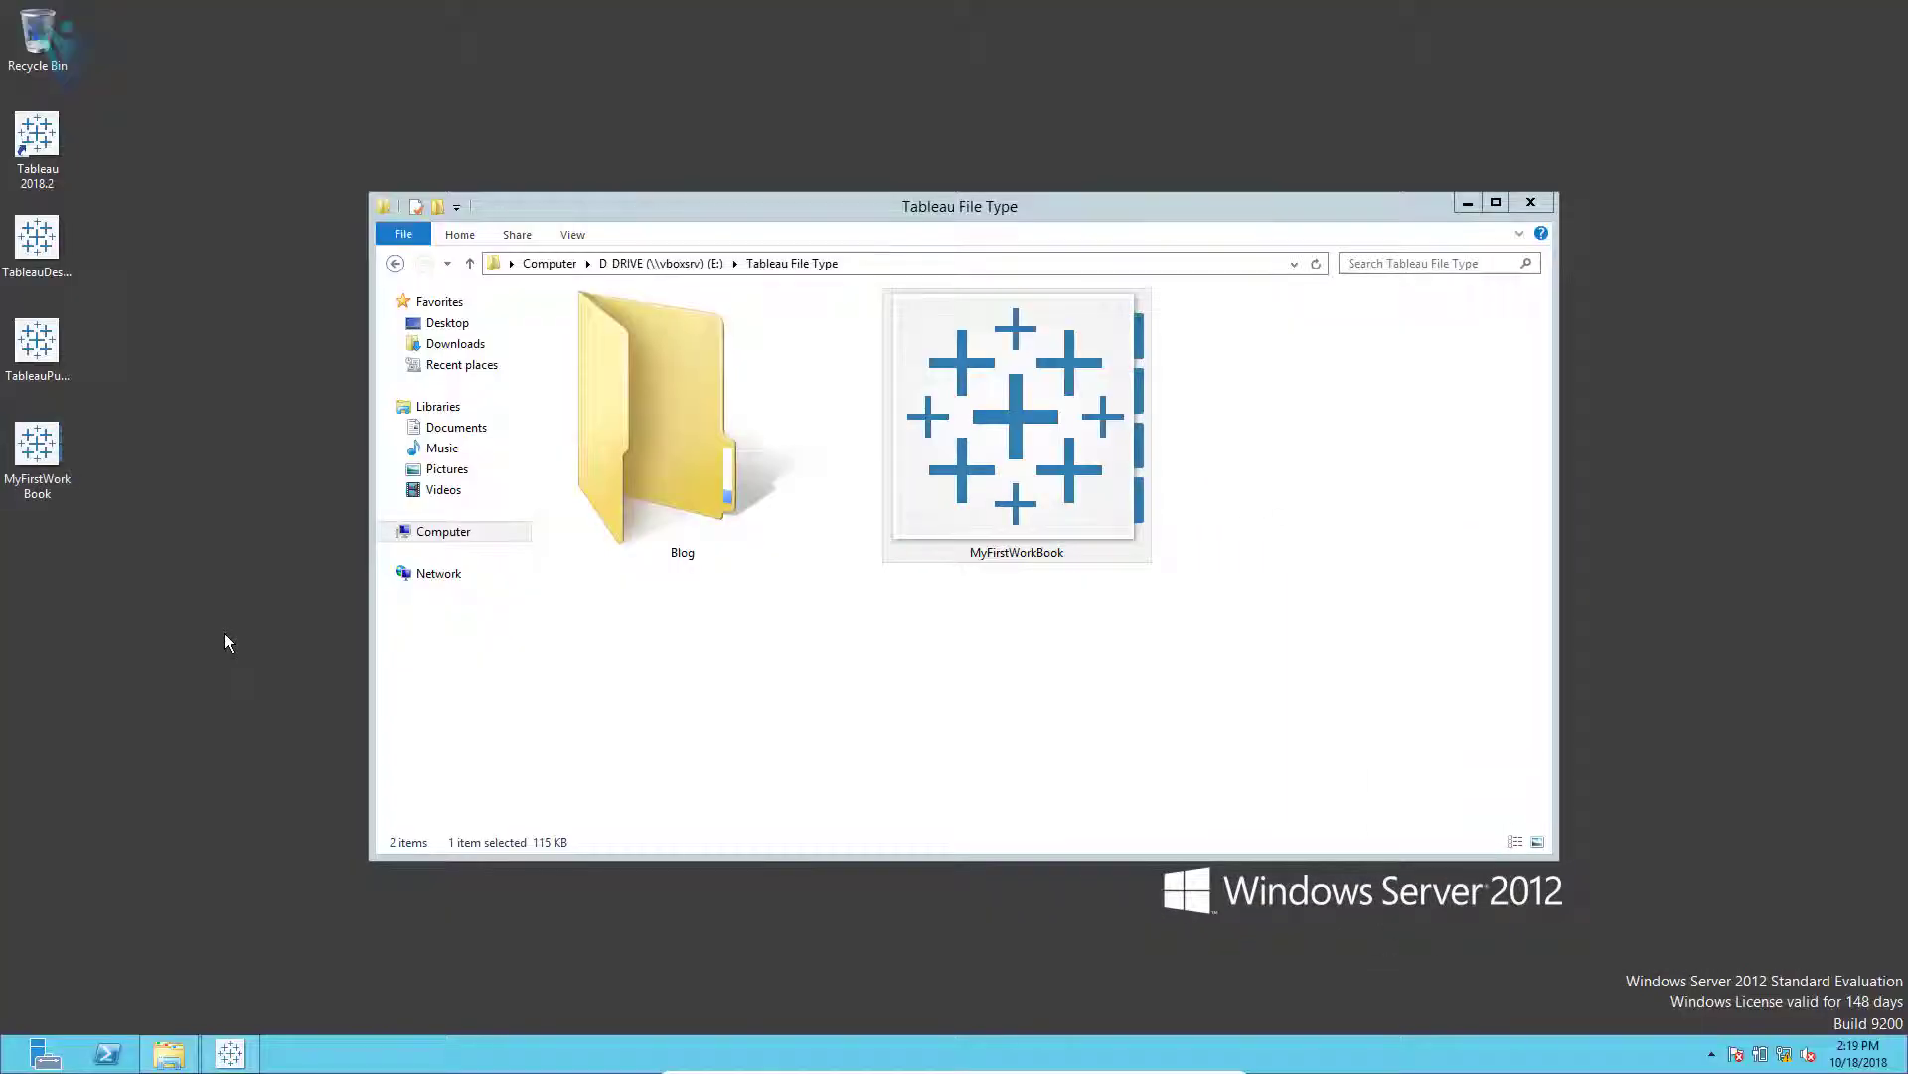
Step: Switch to Tableau on the server machine and open the MyFirstWorkBook file from the Desktop
{"action": "double_click", "coordinate": [28, 485]}
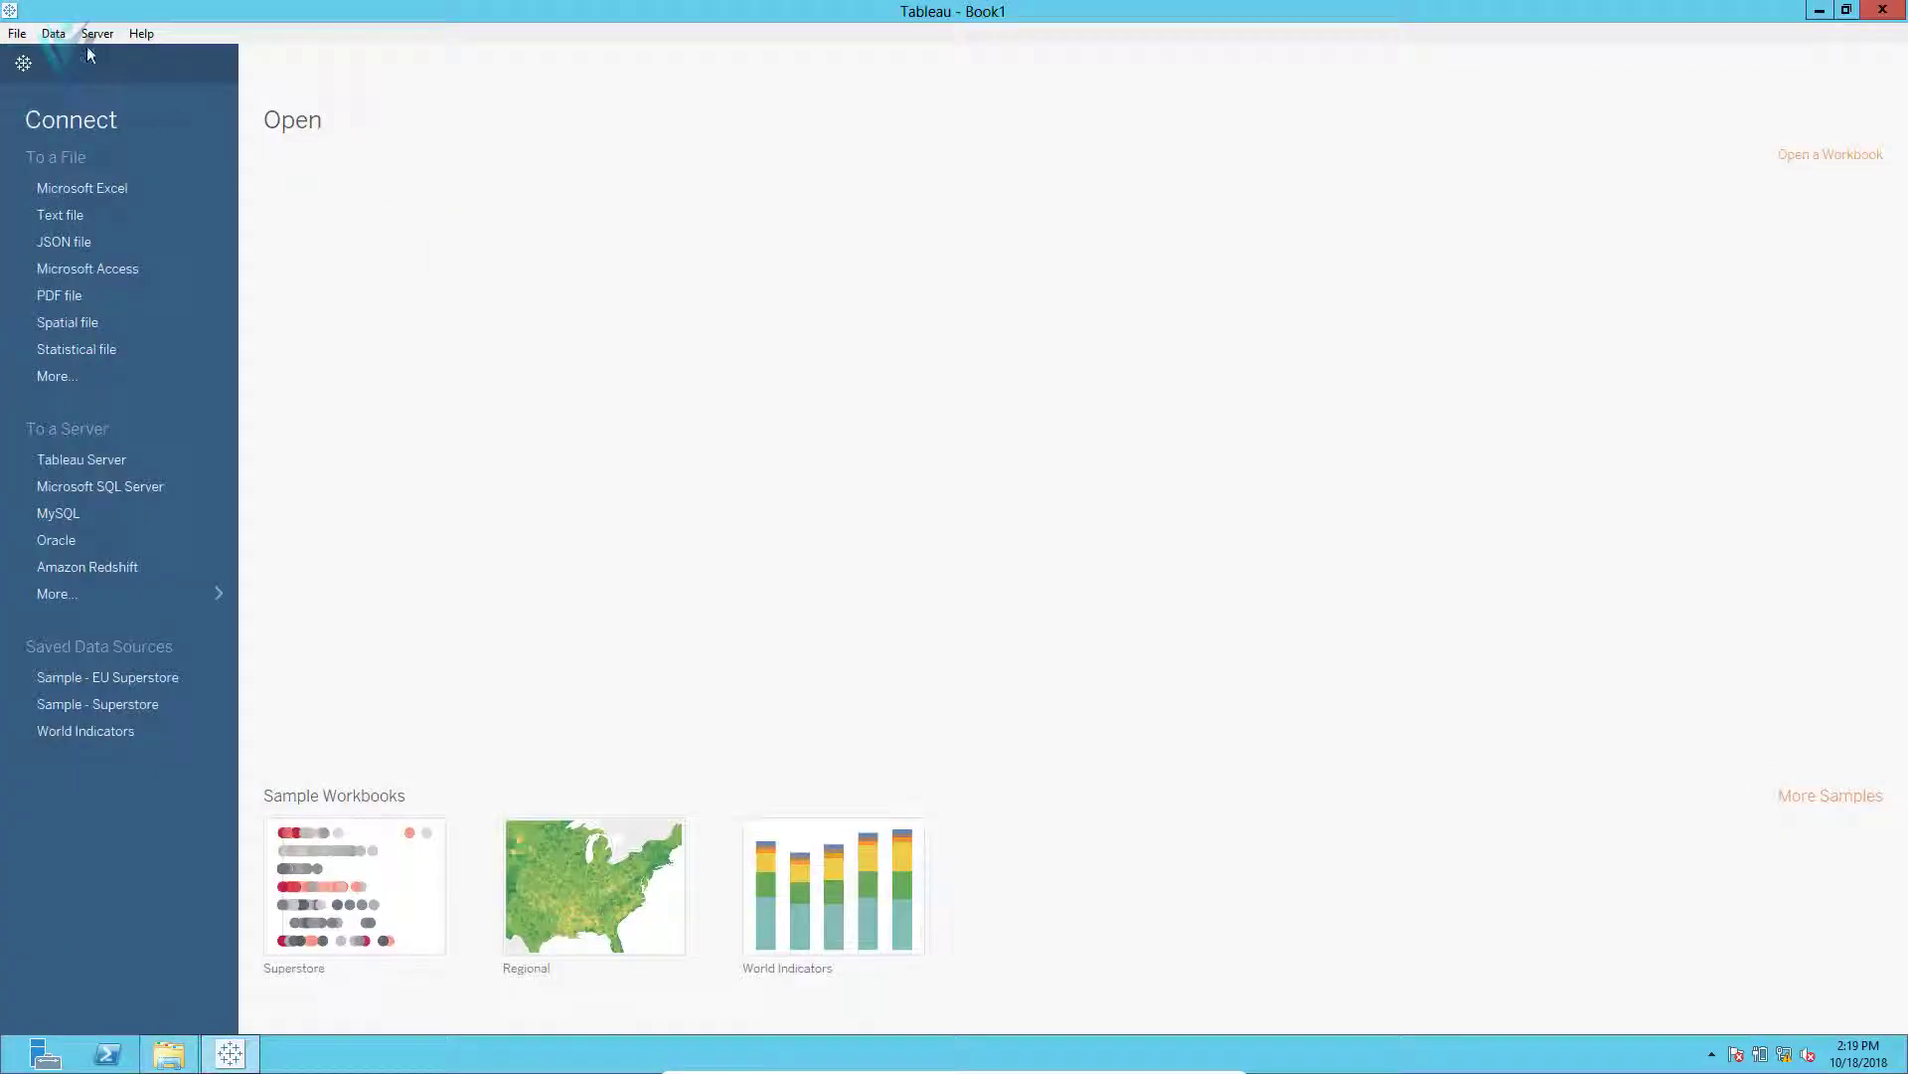
{"action": "key", "text": "ctrl+o"}
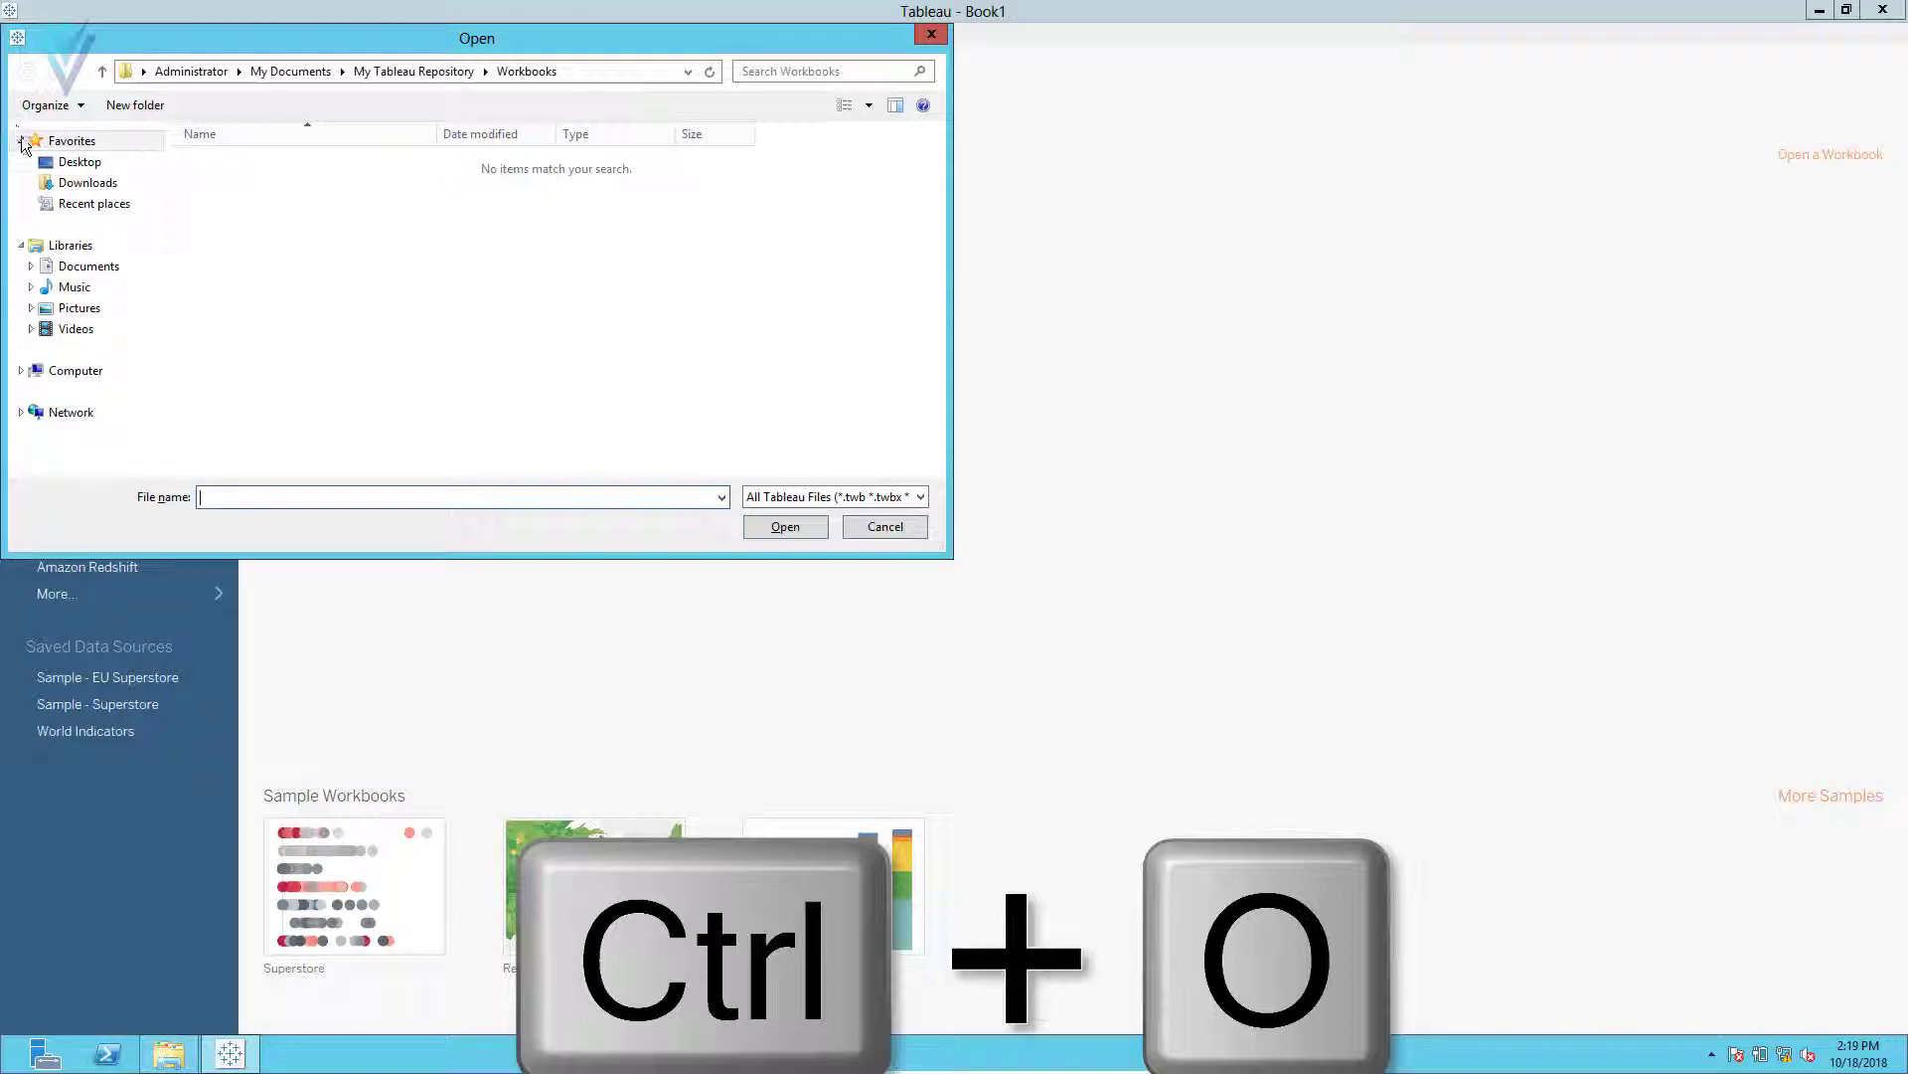
{"action": "left_click", "coordinate": [79, 162]}
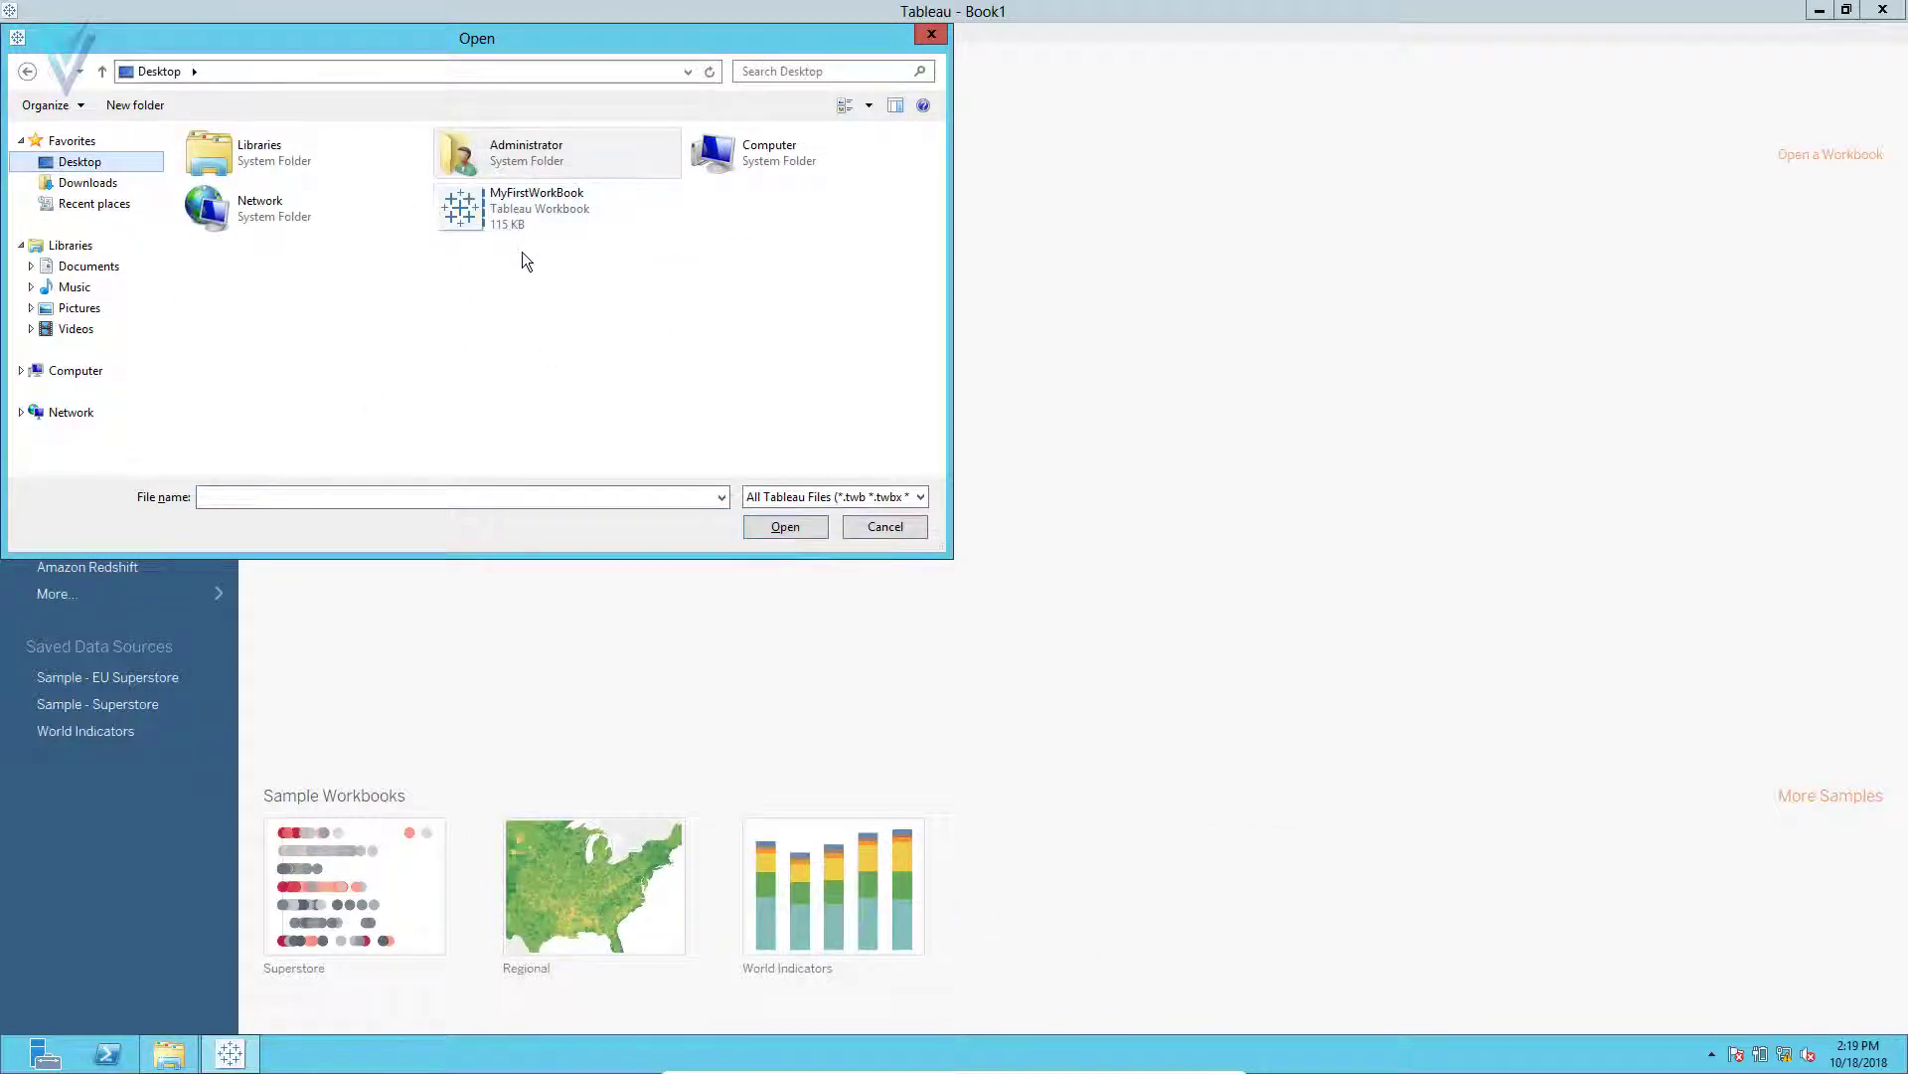
{"action": "left_click", "coordinate": [514, 204]}
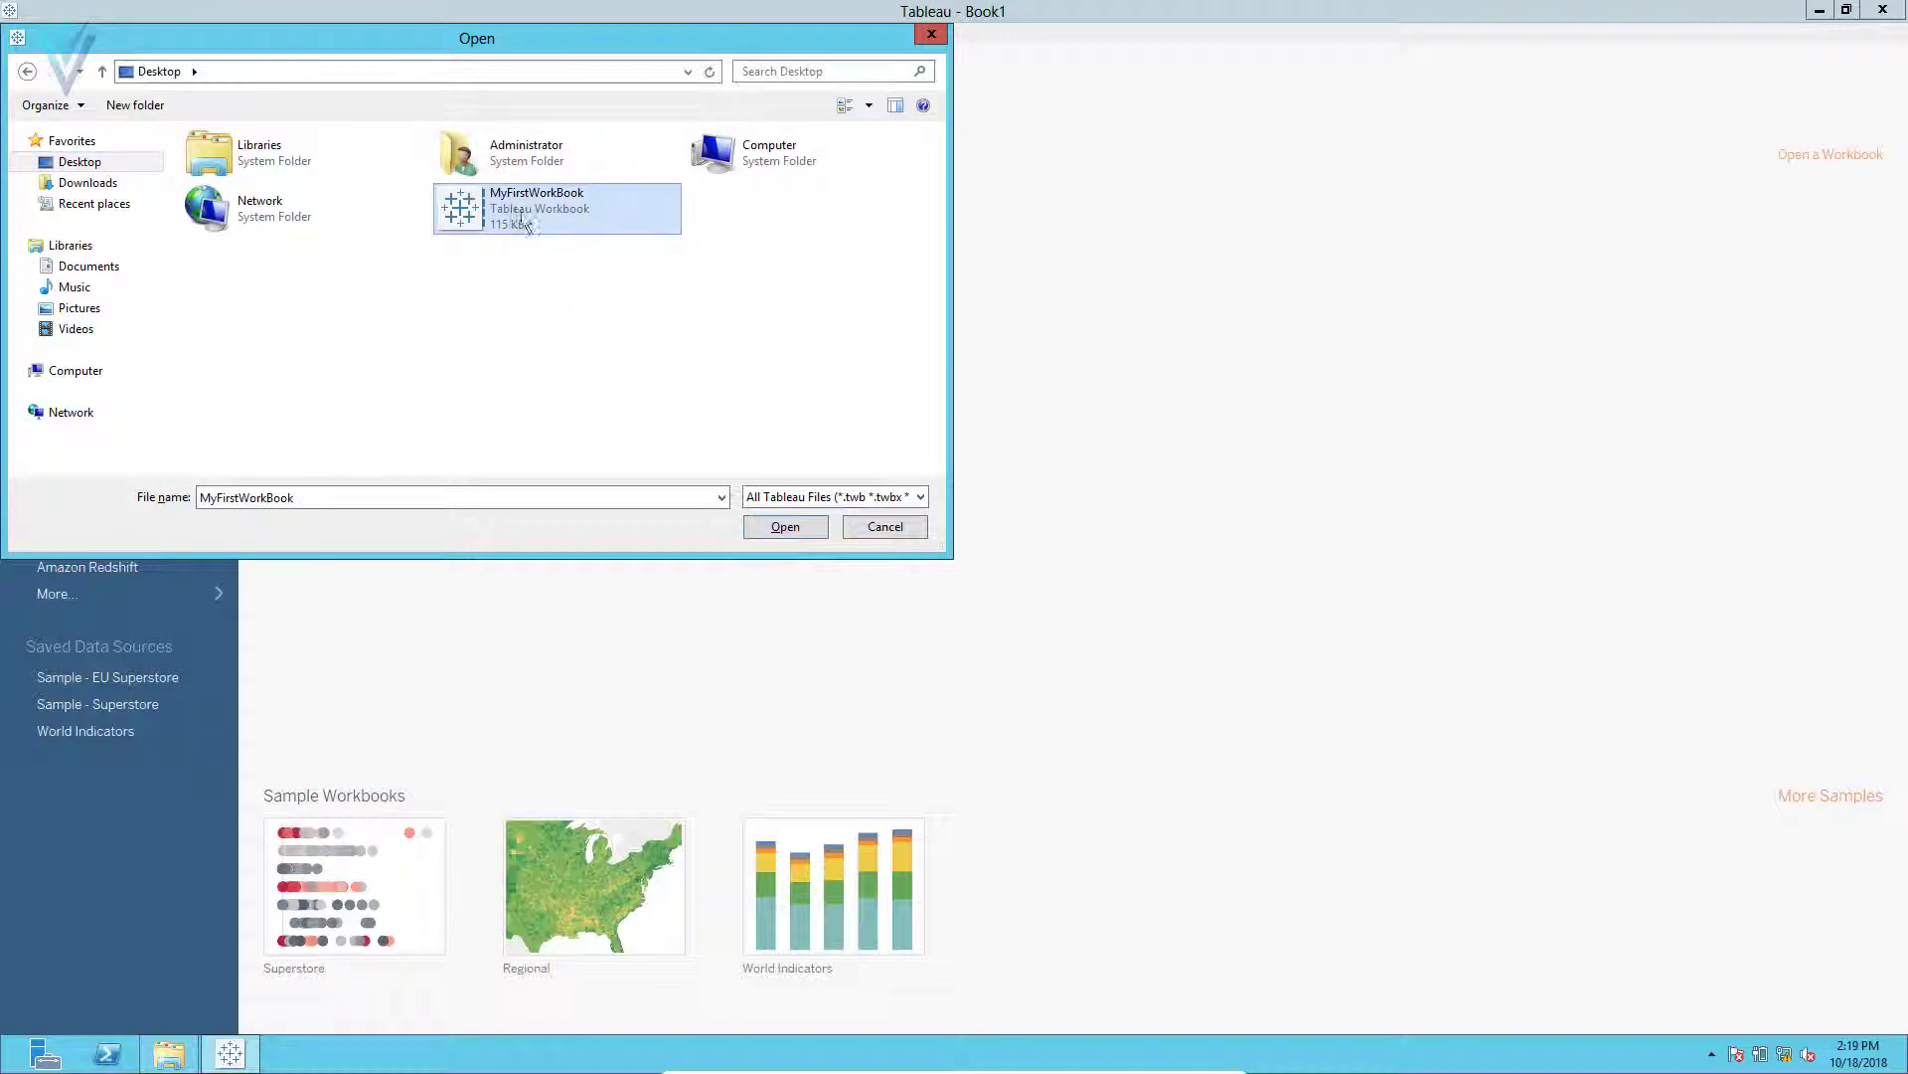
{"action": "left_click", "coordinate": [782, 528]}
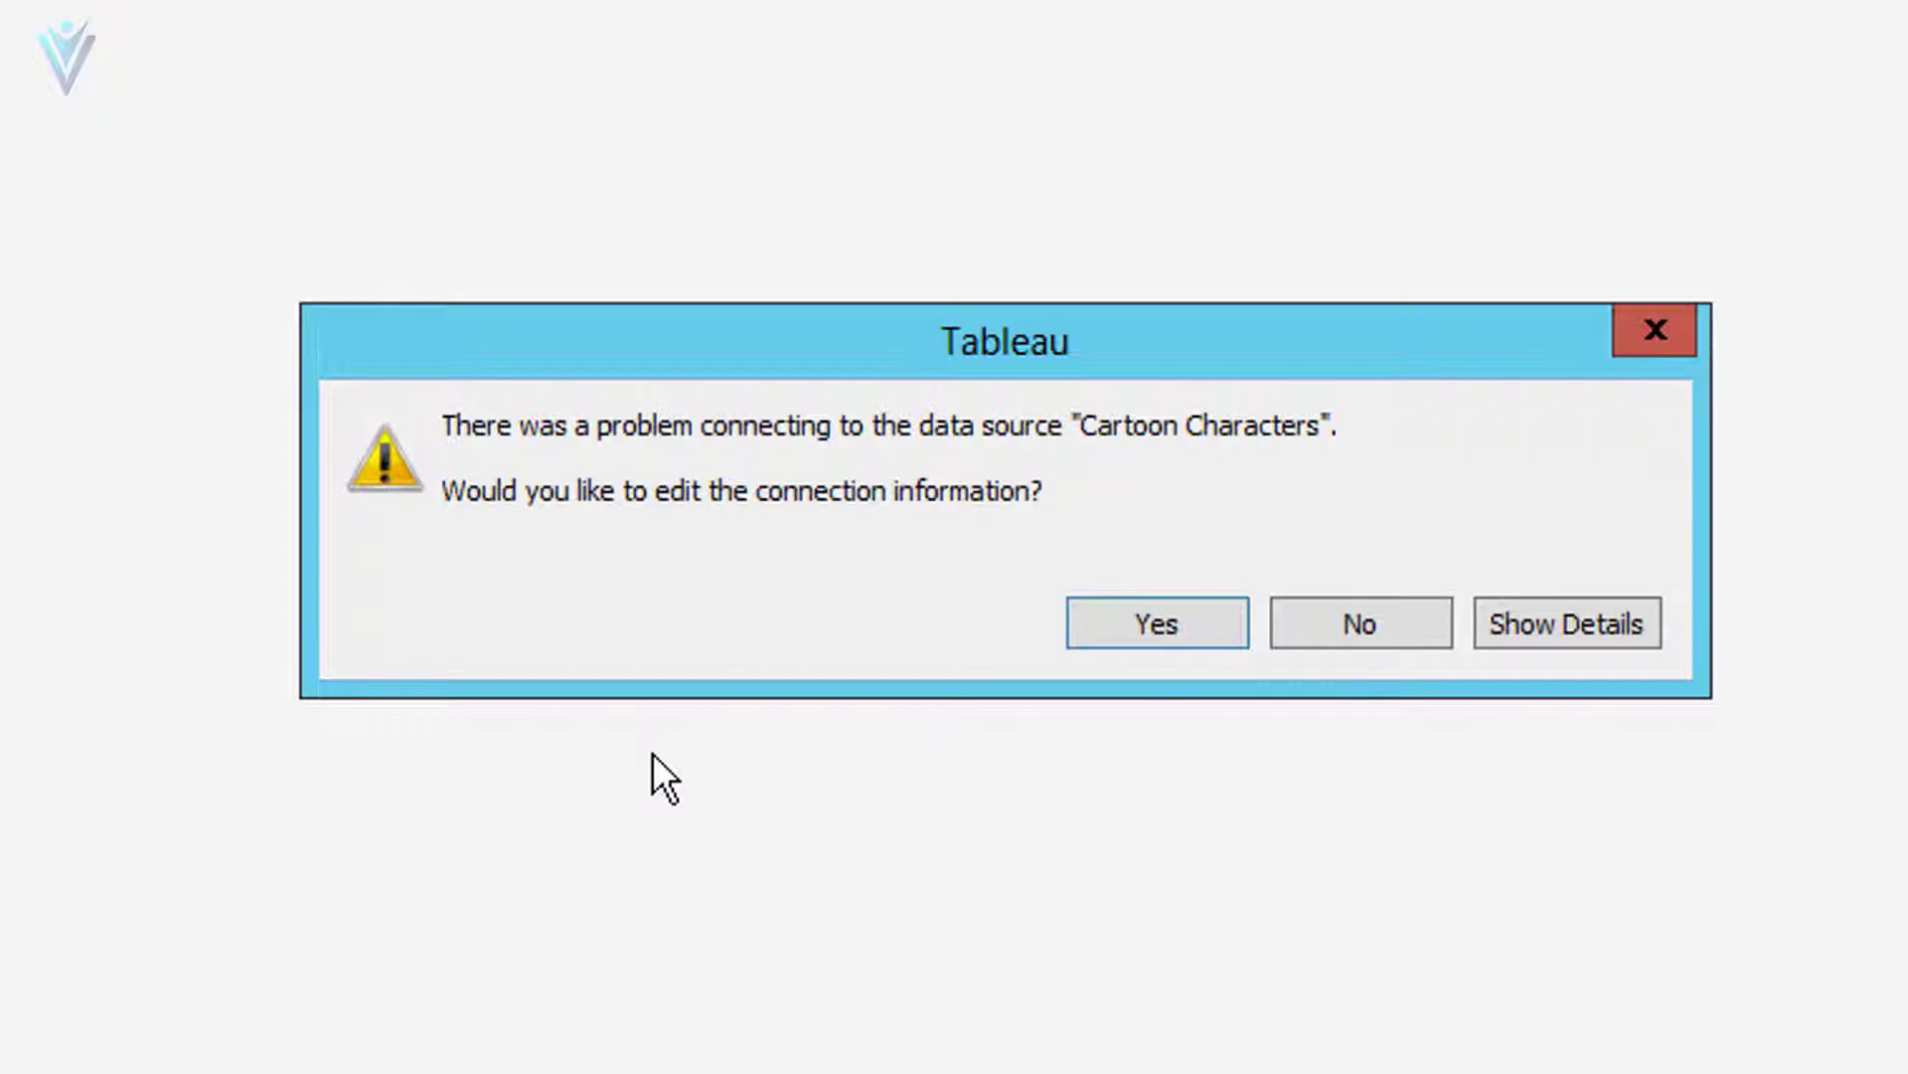
Step: Decline editing the Cartoon Characters connection and show Sheet 2, dismissing its Microsoft SQL Server sign-in
{"action": "key", "text": "Escape"}
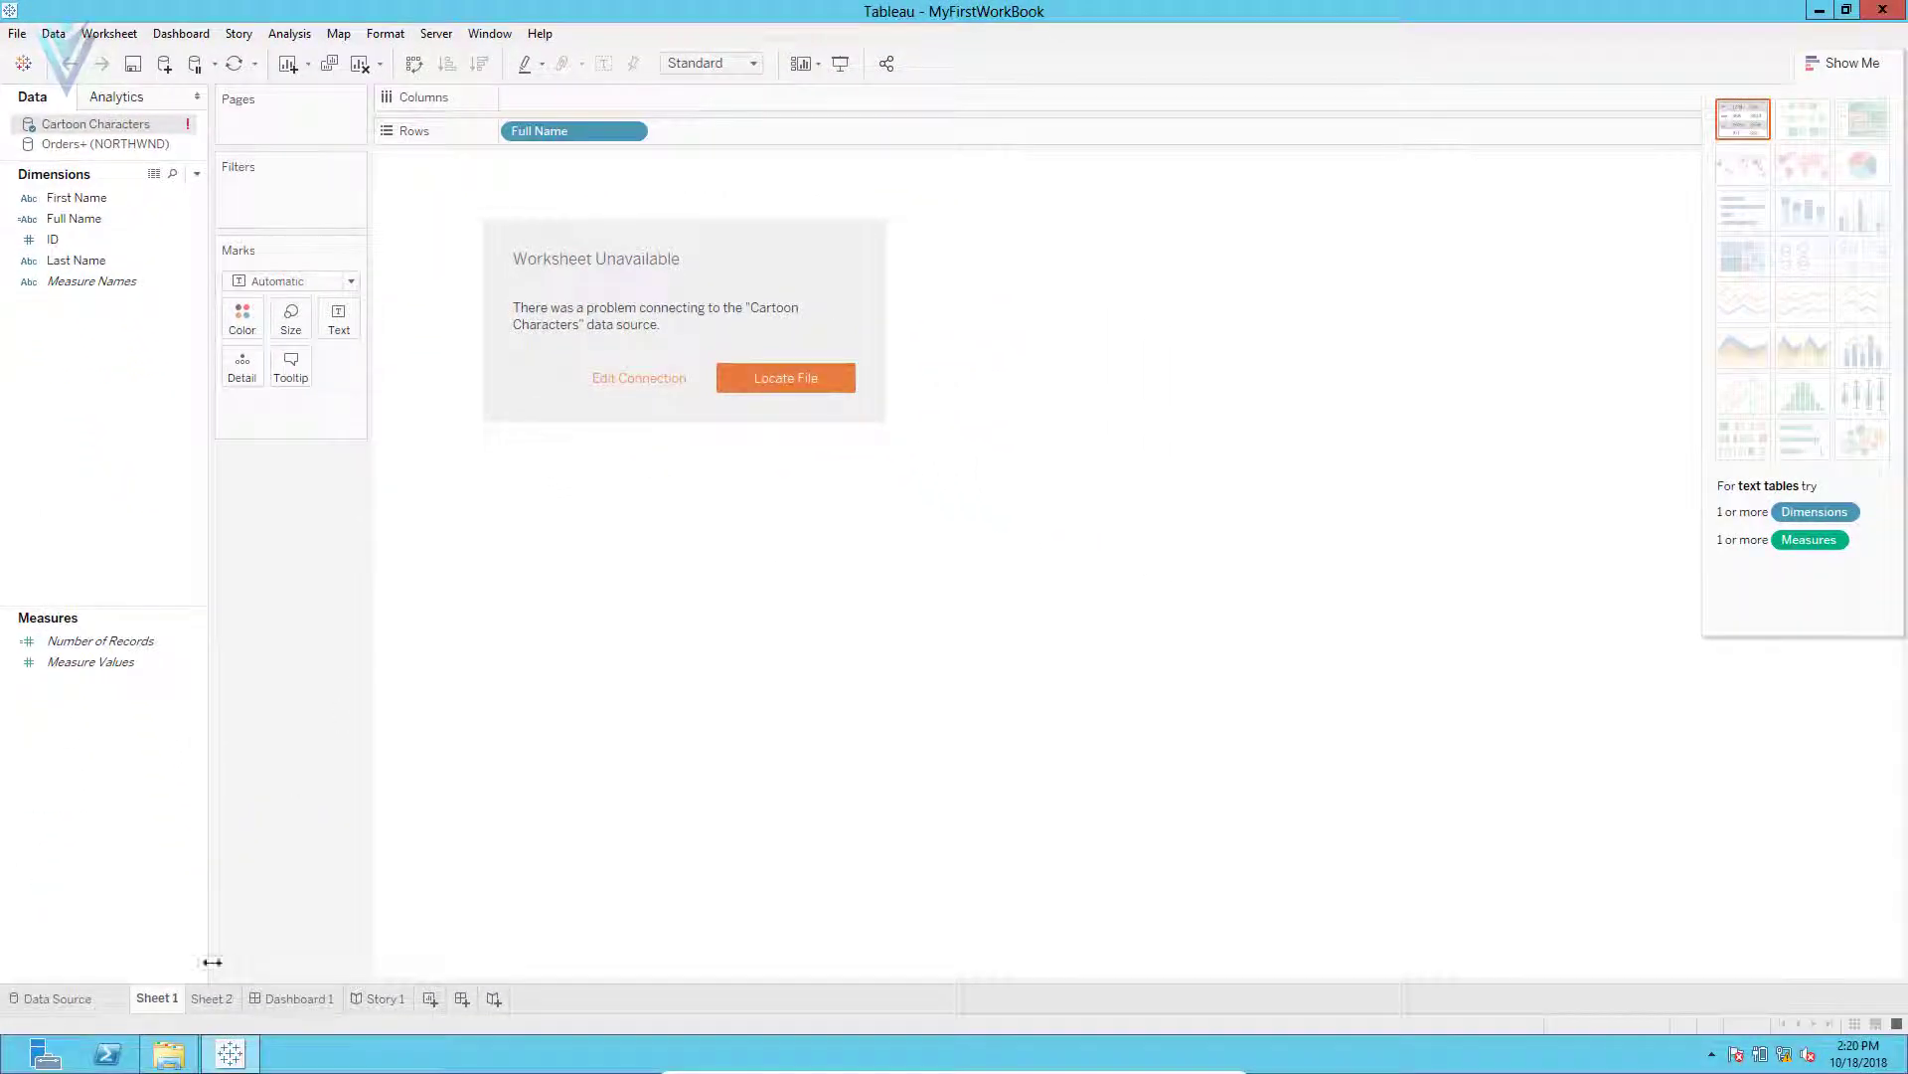
{"action": "left_click", "coordinate": [212, 998]}
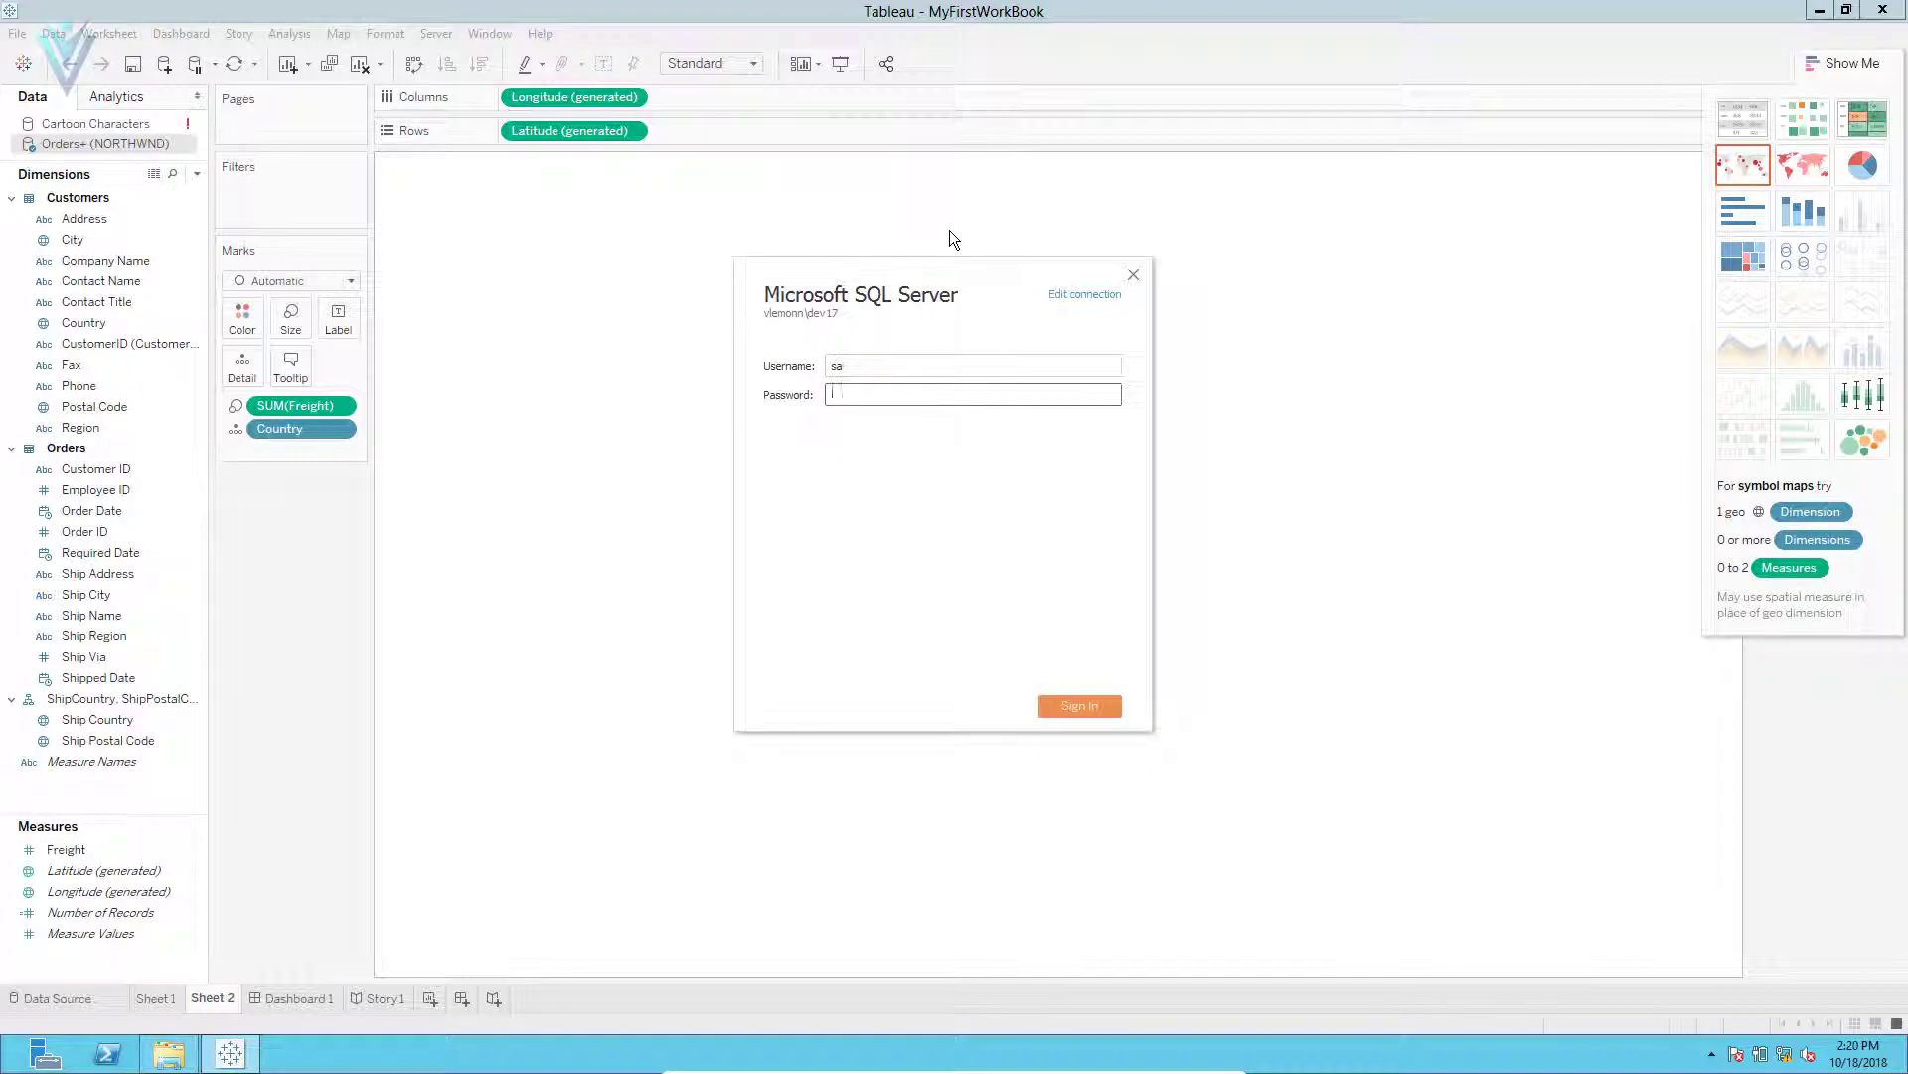
{"action": "left_click", "coordinate": [1134, 274]}
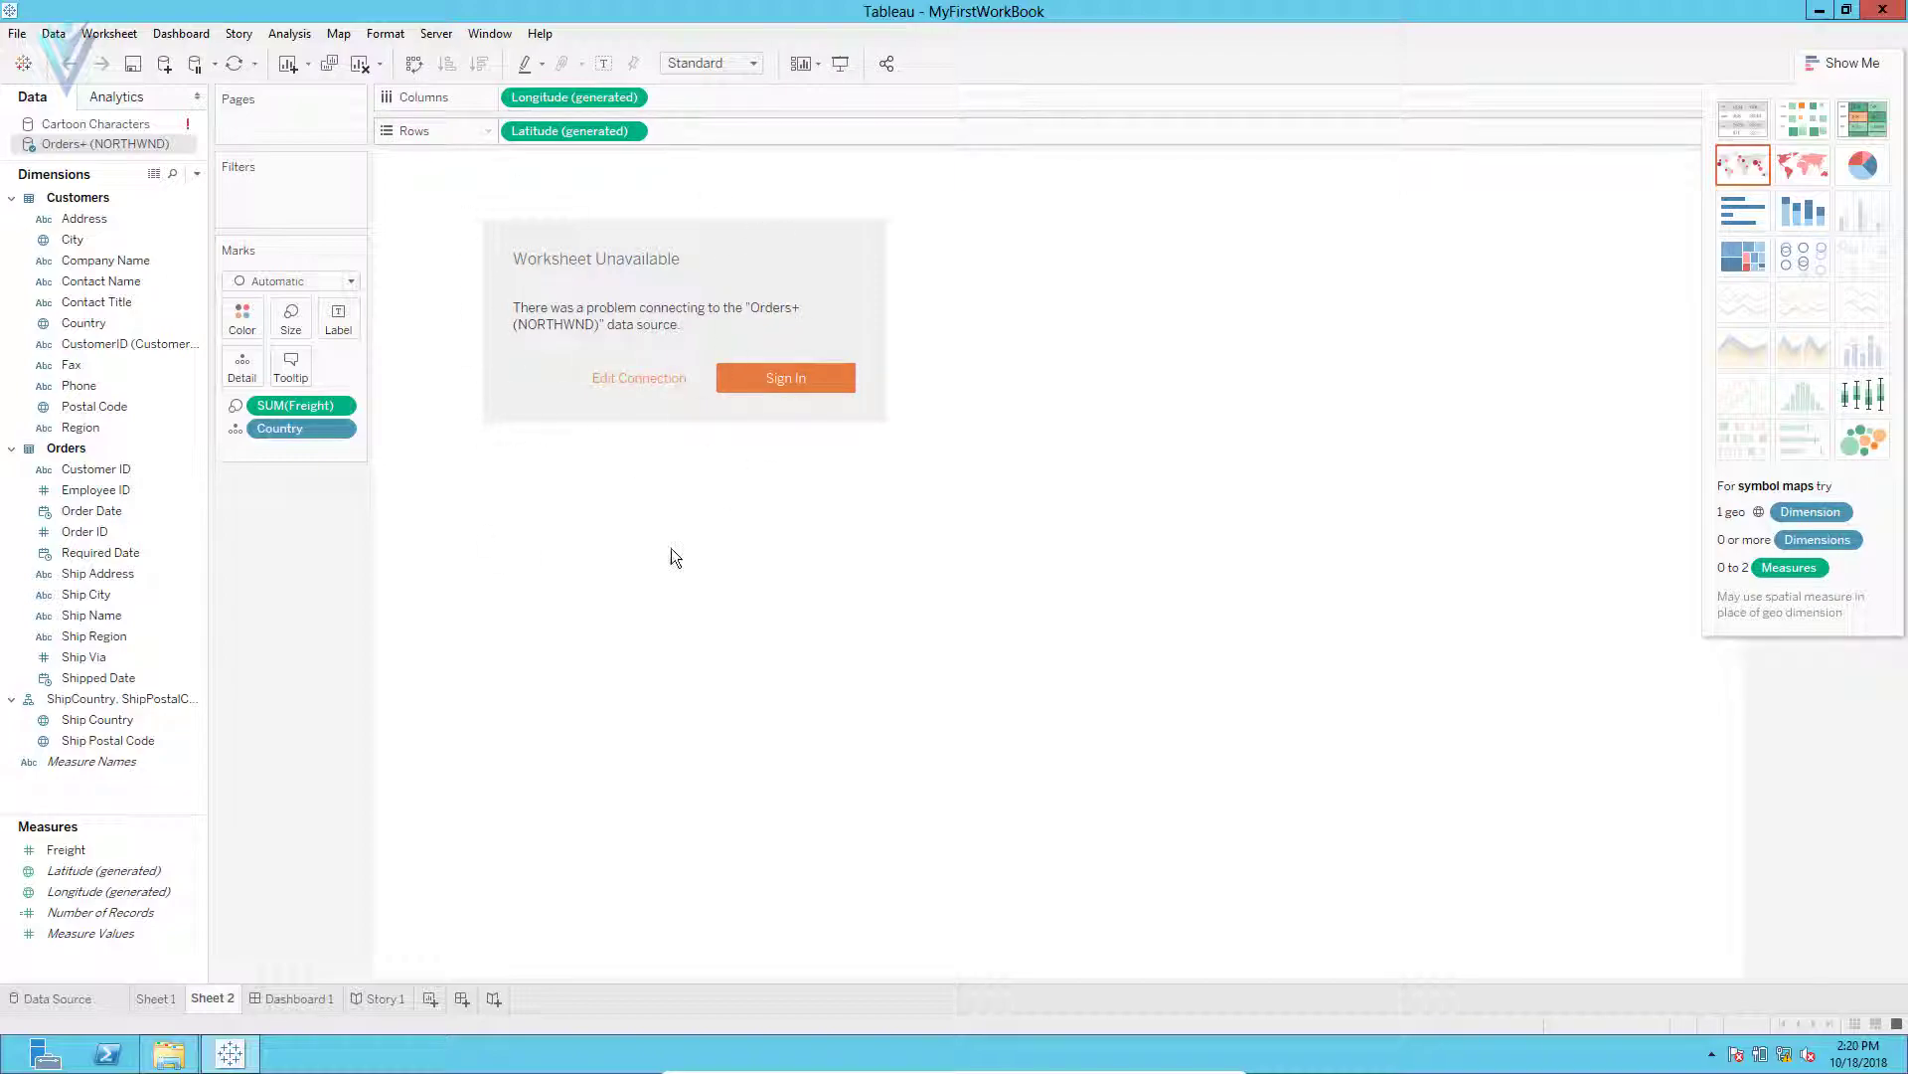
Step: Sign in to the Microsoft SQL Server data source of Sheet 2 with the account password
{"action": "left_click", "coordinate": [768, 387]}
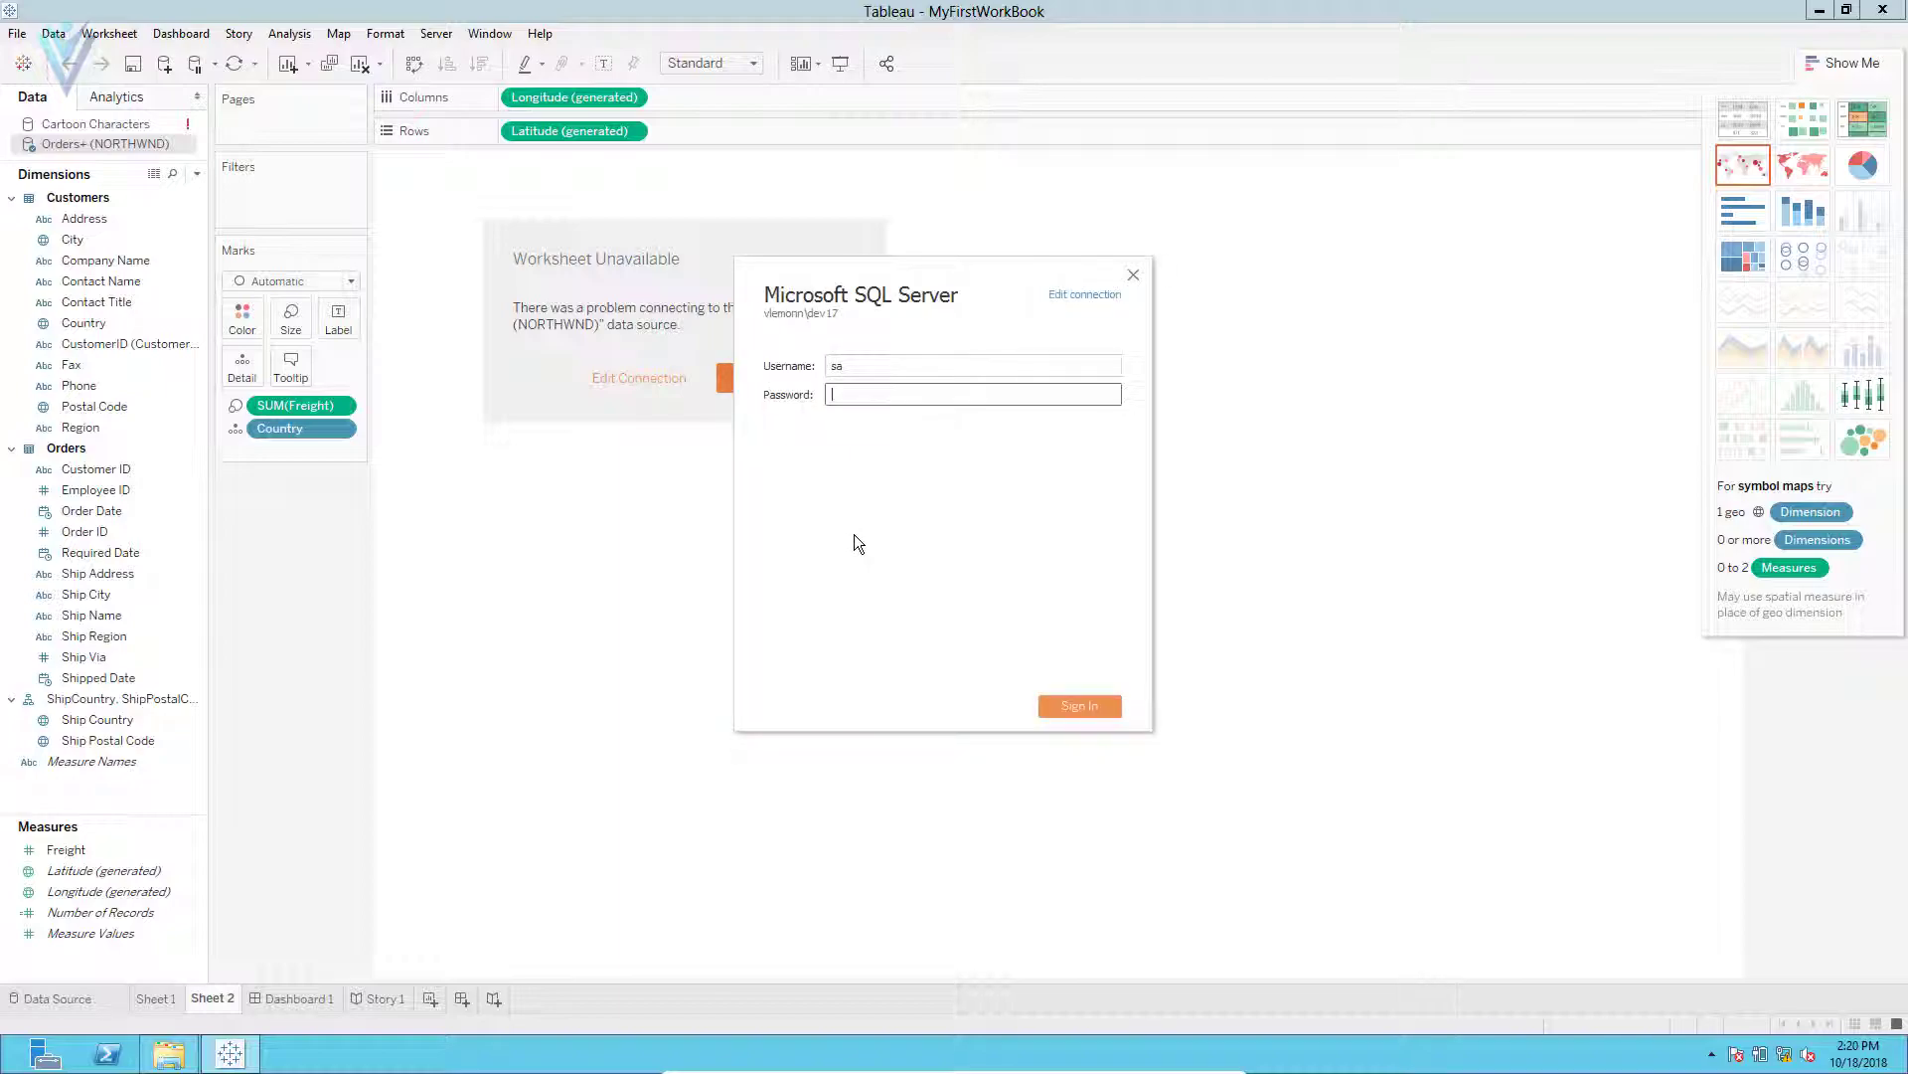
{"action": "type", "text": "********"}
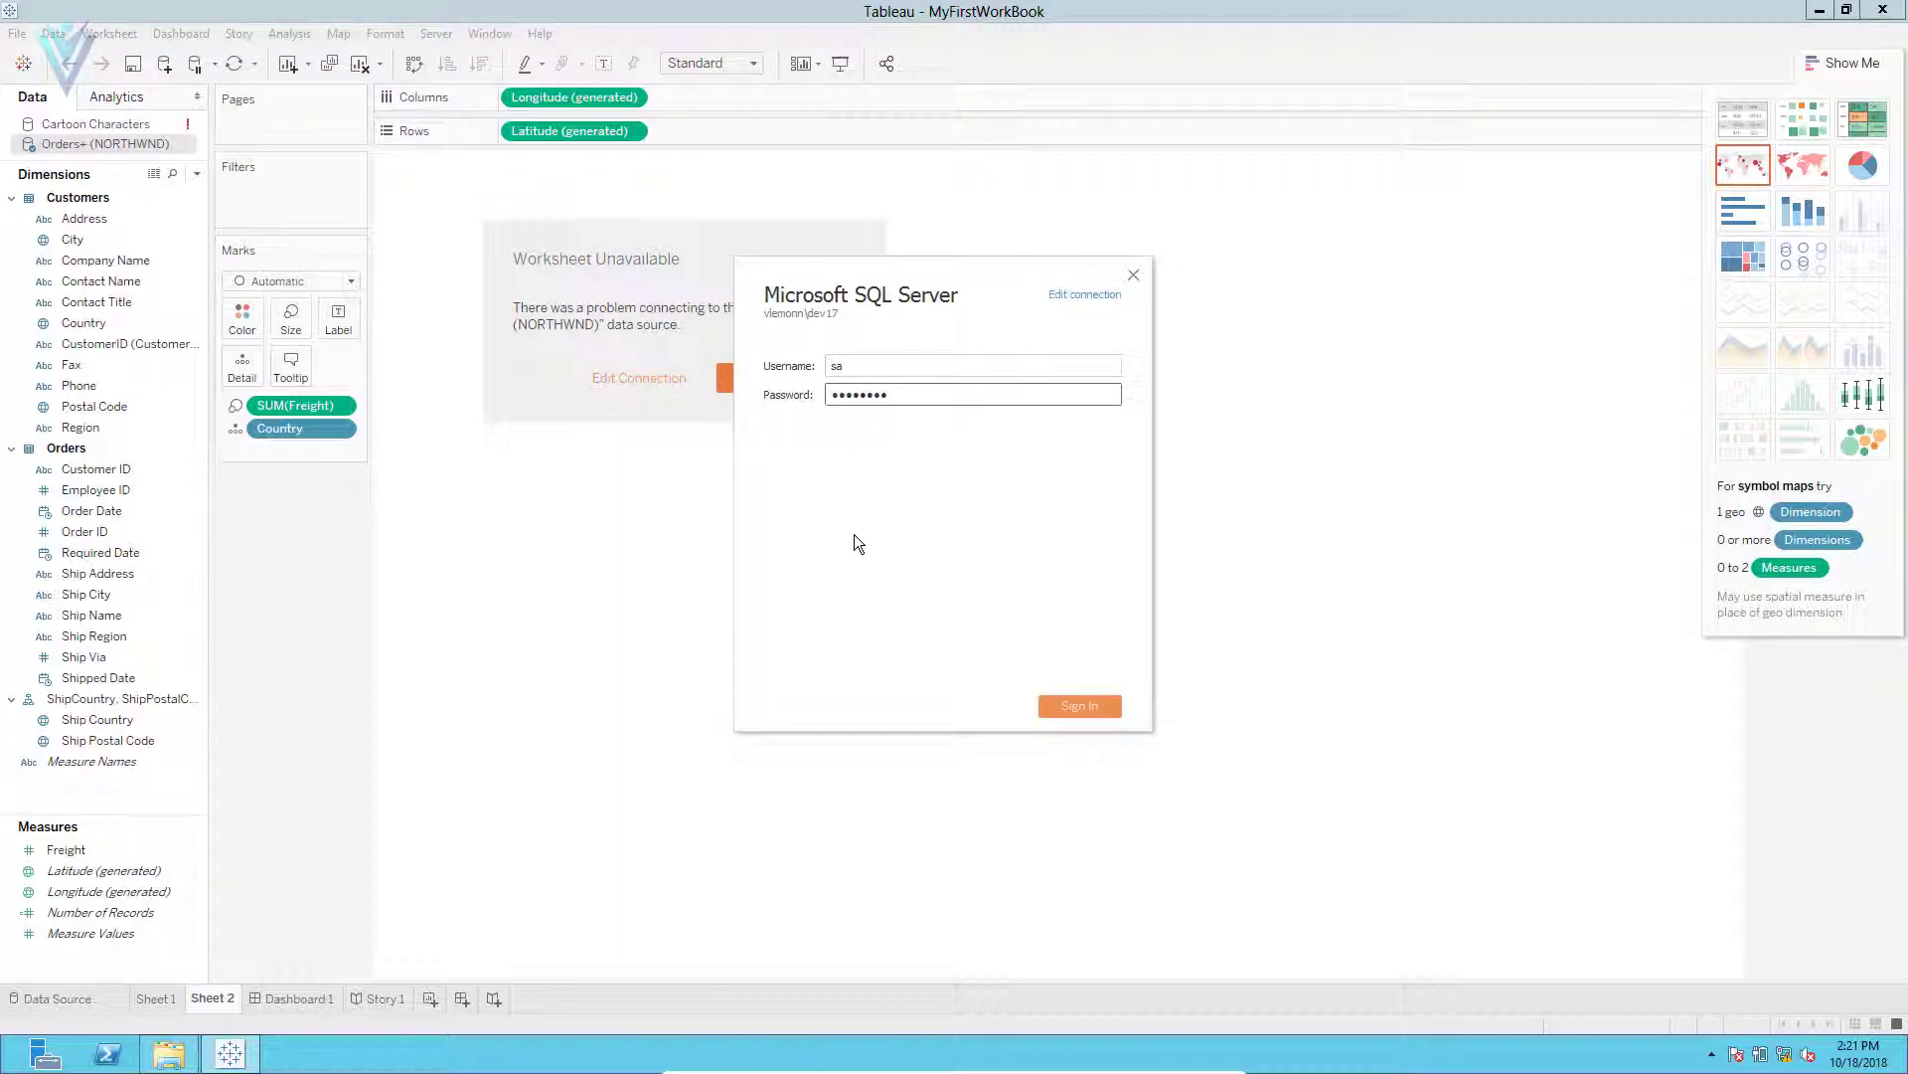
{"action": "left_click", "coordinate": [1055, 707]}
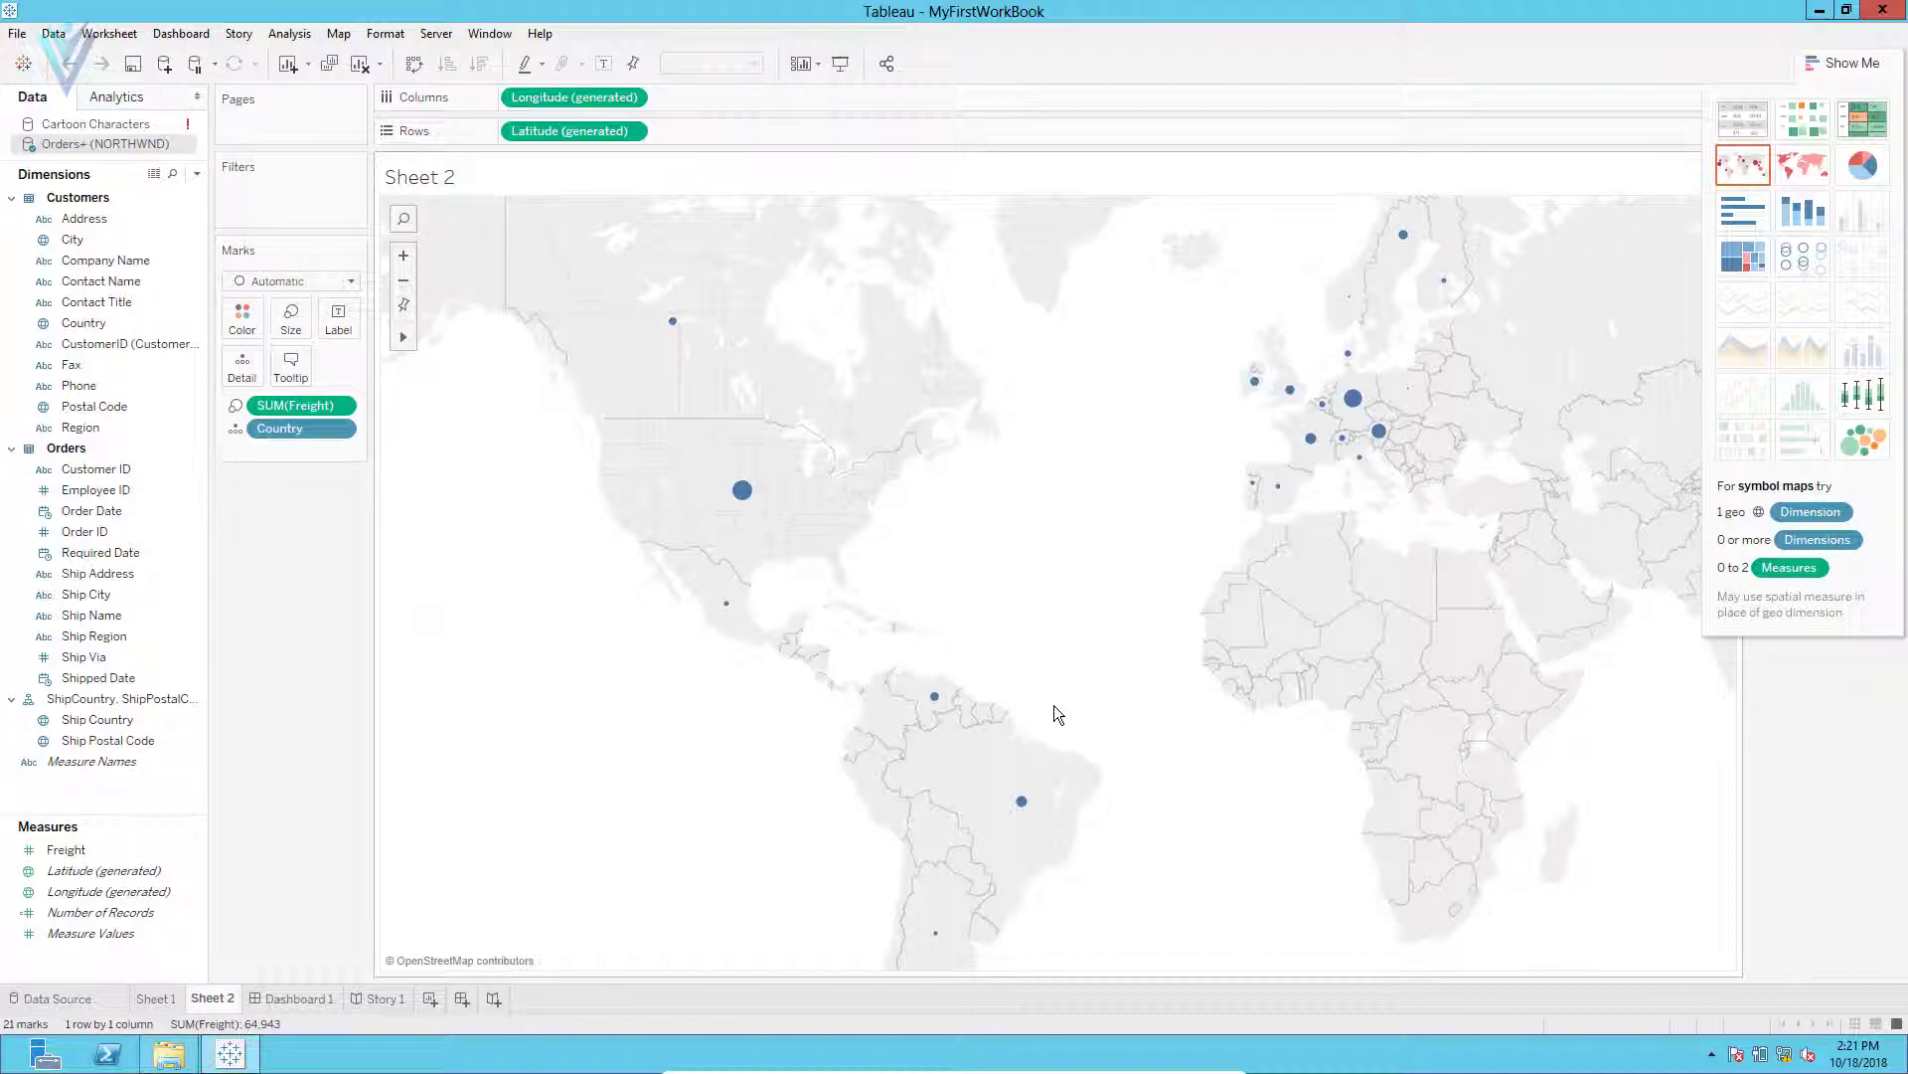
Step: Switch to the web browser and review the Tableau File Type article from its Workbook (.twb) section onward
{"action": "mouse_move", "coordinate": [943, 703]}
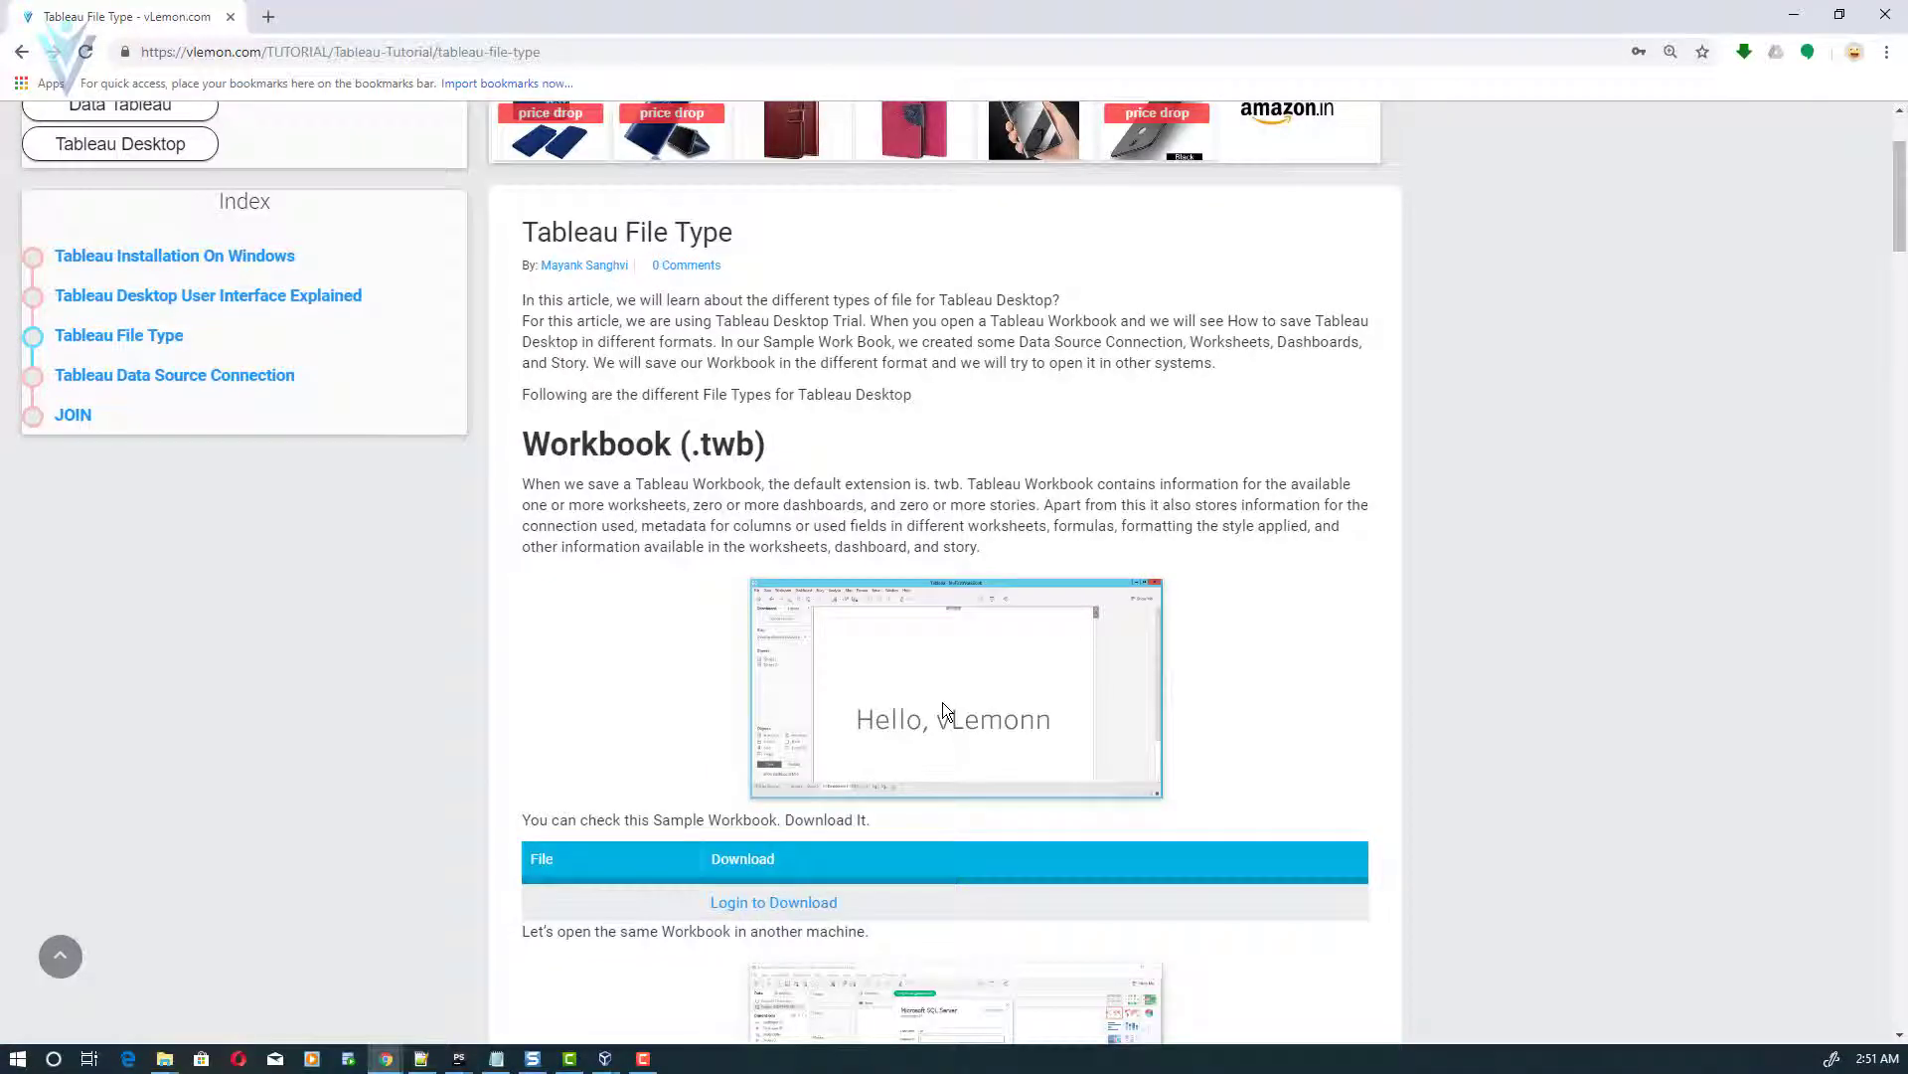
{"action": "scroll", "coordinate": [785, 652], "scroll_direction": "down", "scroll_amount": 3}
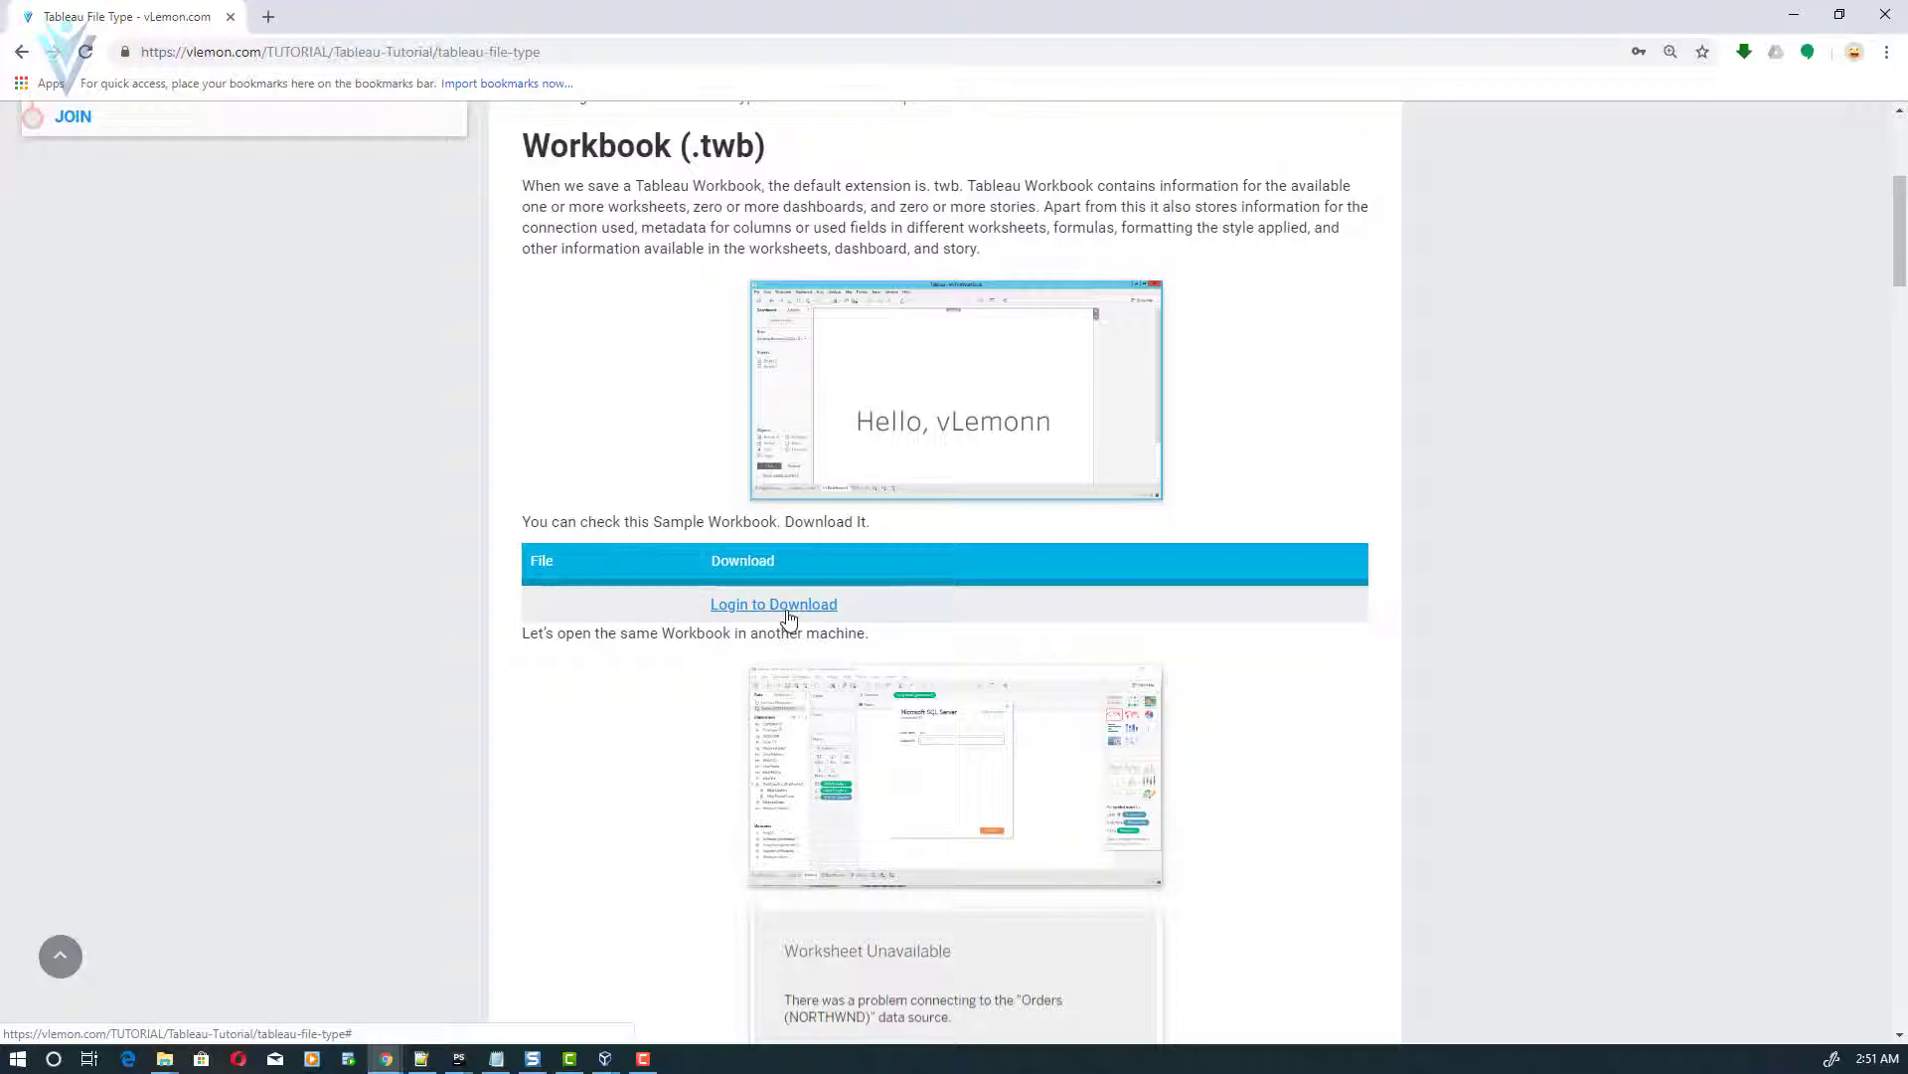
{"action": "scroll", "coordinate": [788, 618], "scroll_direction": "down", "scroll_amount": 9}
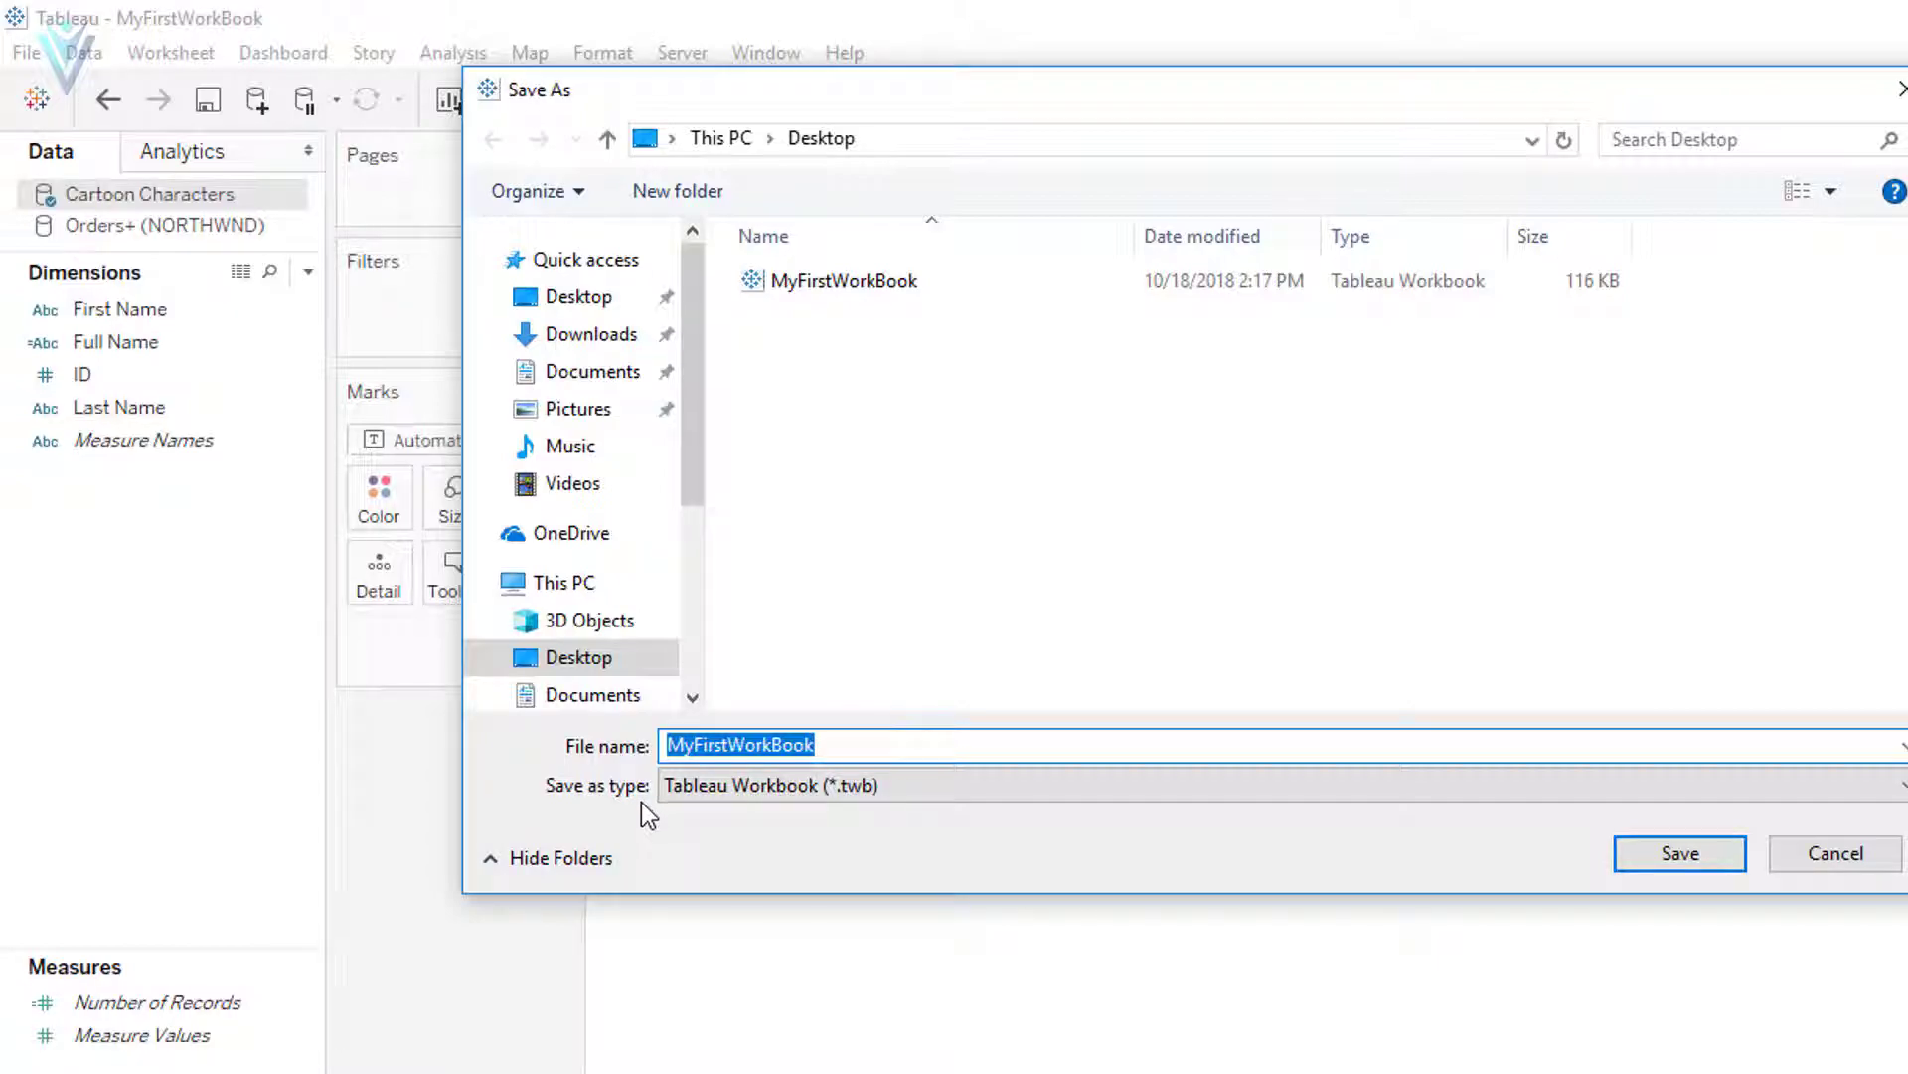
Step: Save the workbook on the Desktop as a Tableau Packaged Workbook (*.twbx) named MyFirstPackagedWorkBook
{"action": "left_click", "coordinate": [830, 805]}
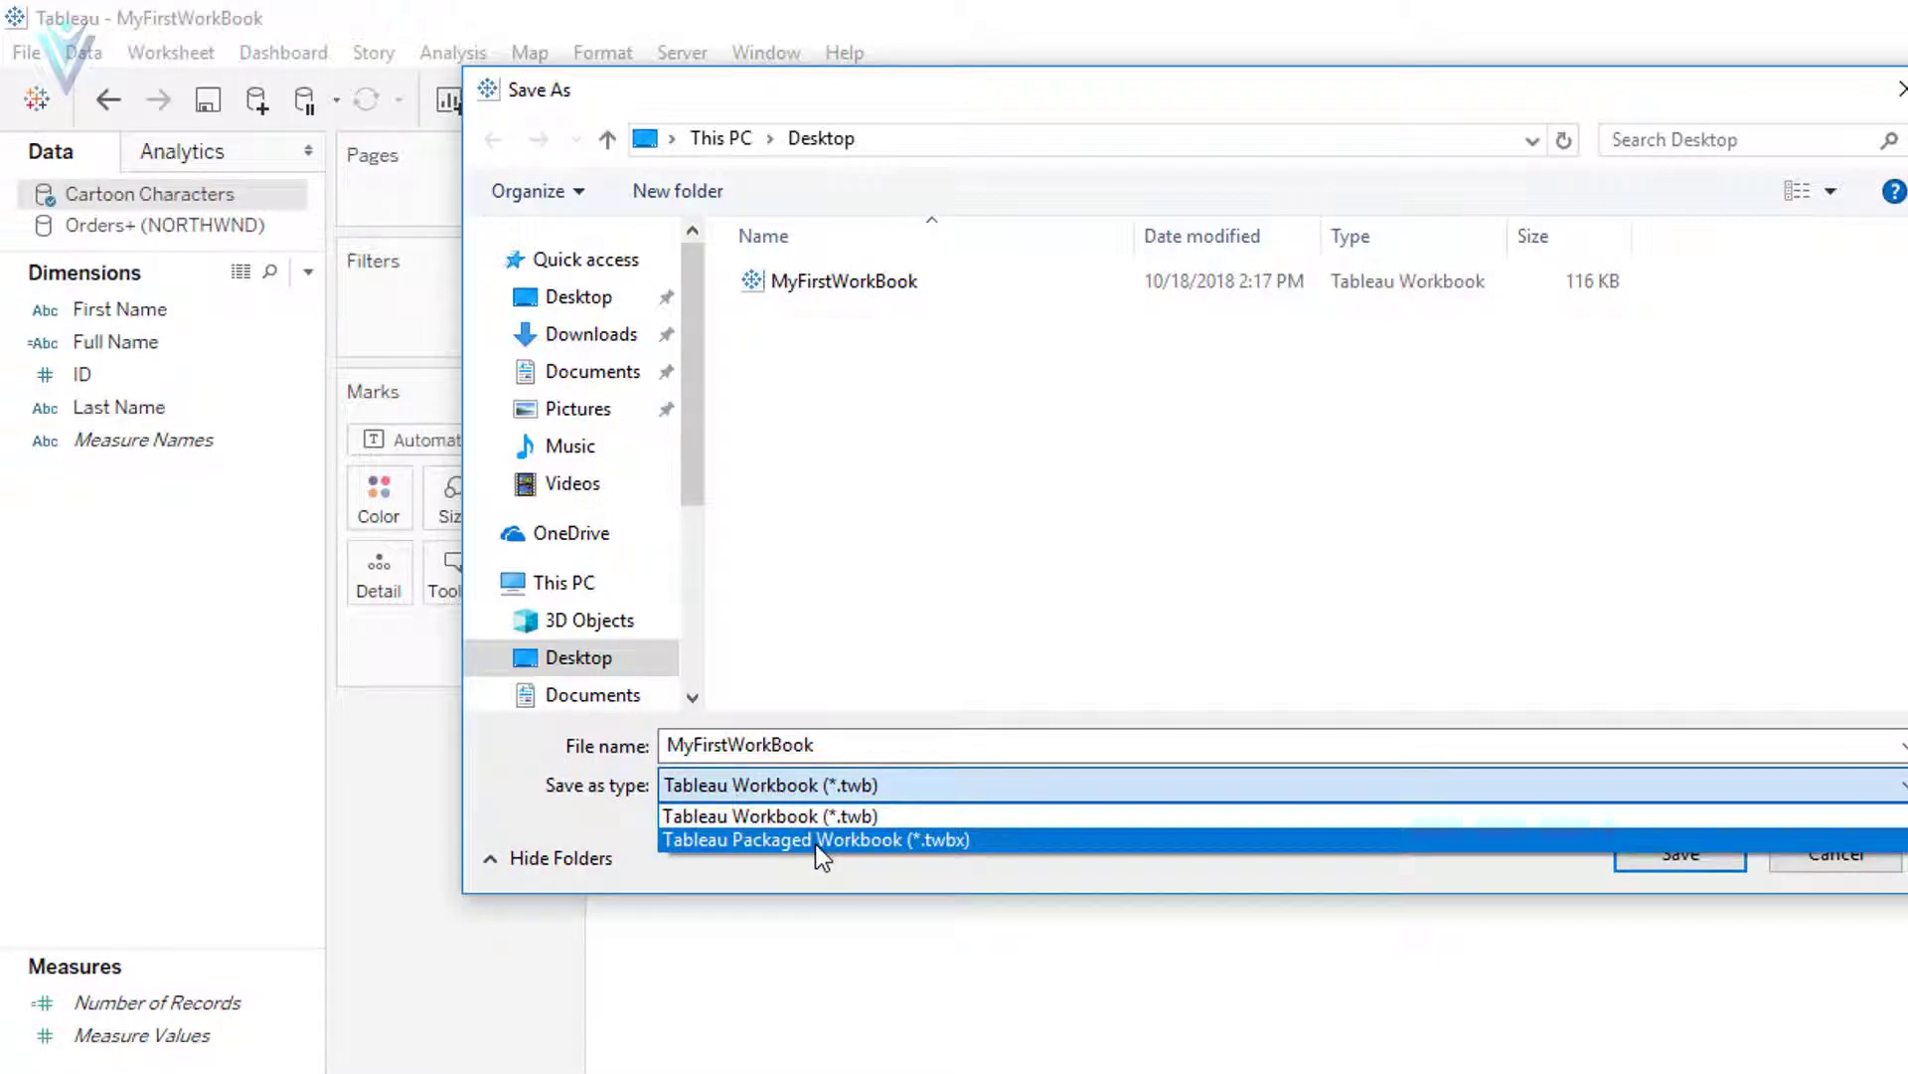
{"action": "left_click", "coordinate": [837, 840]}
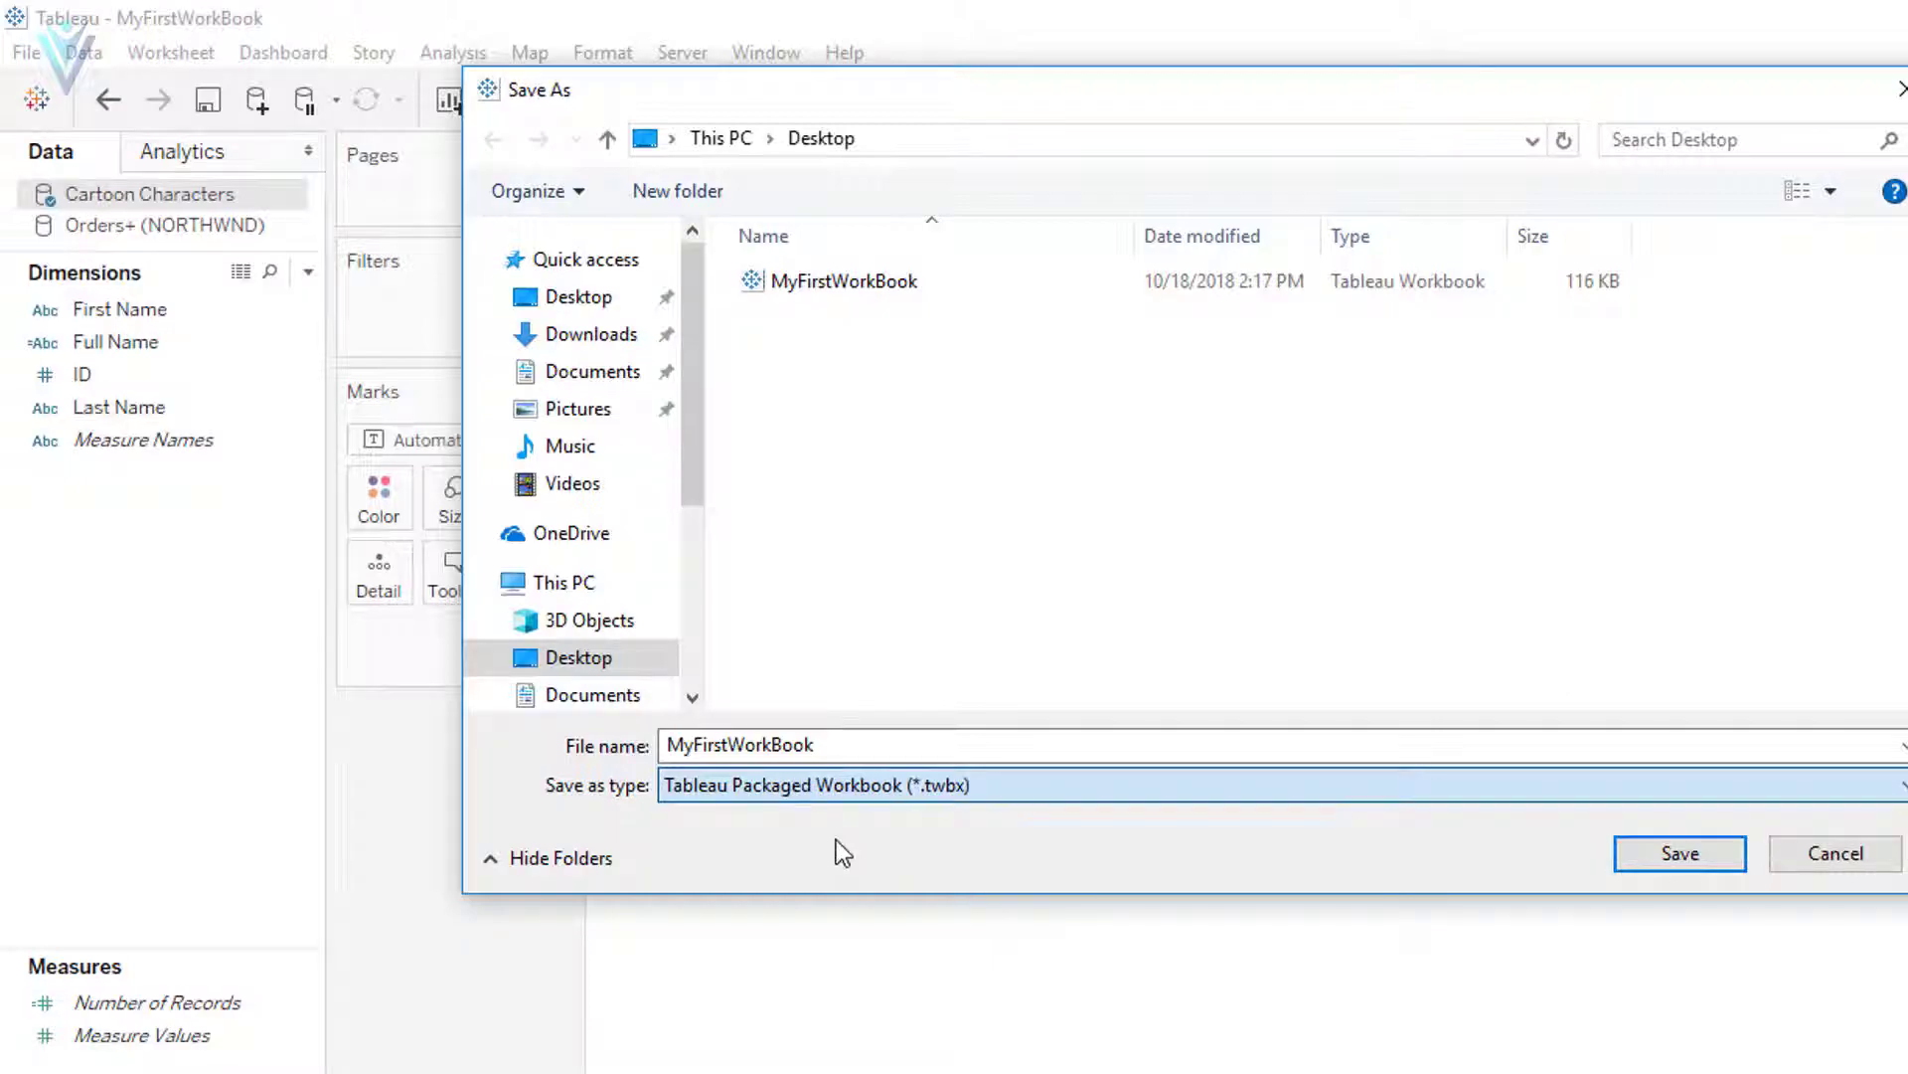
{"action": "double_click", "coordinate": [852, 747]}
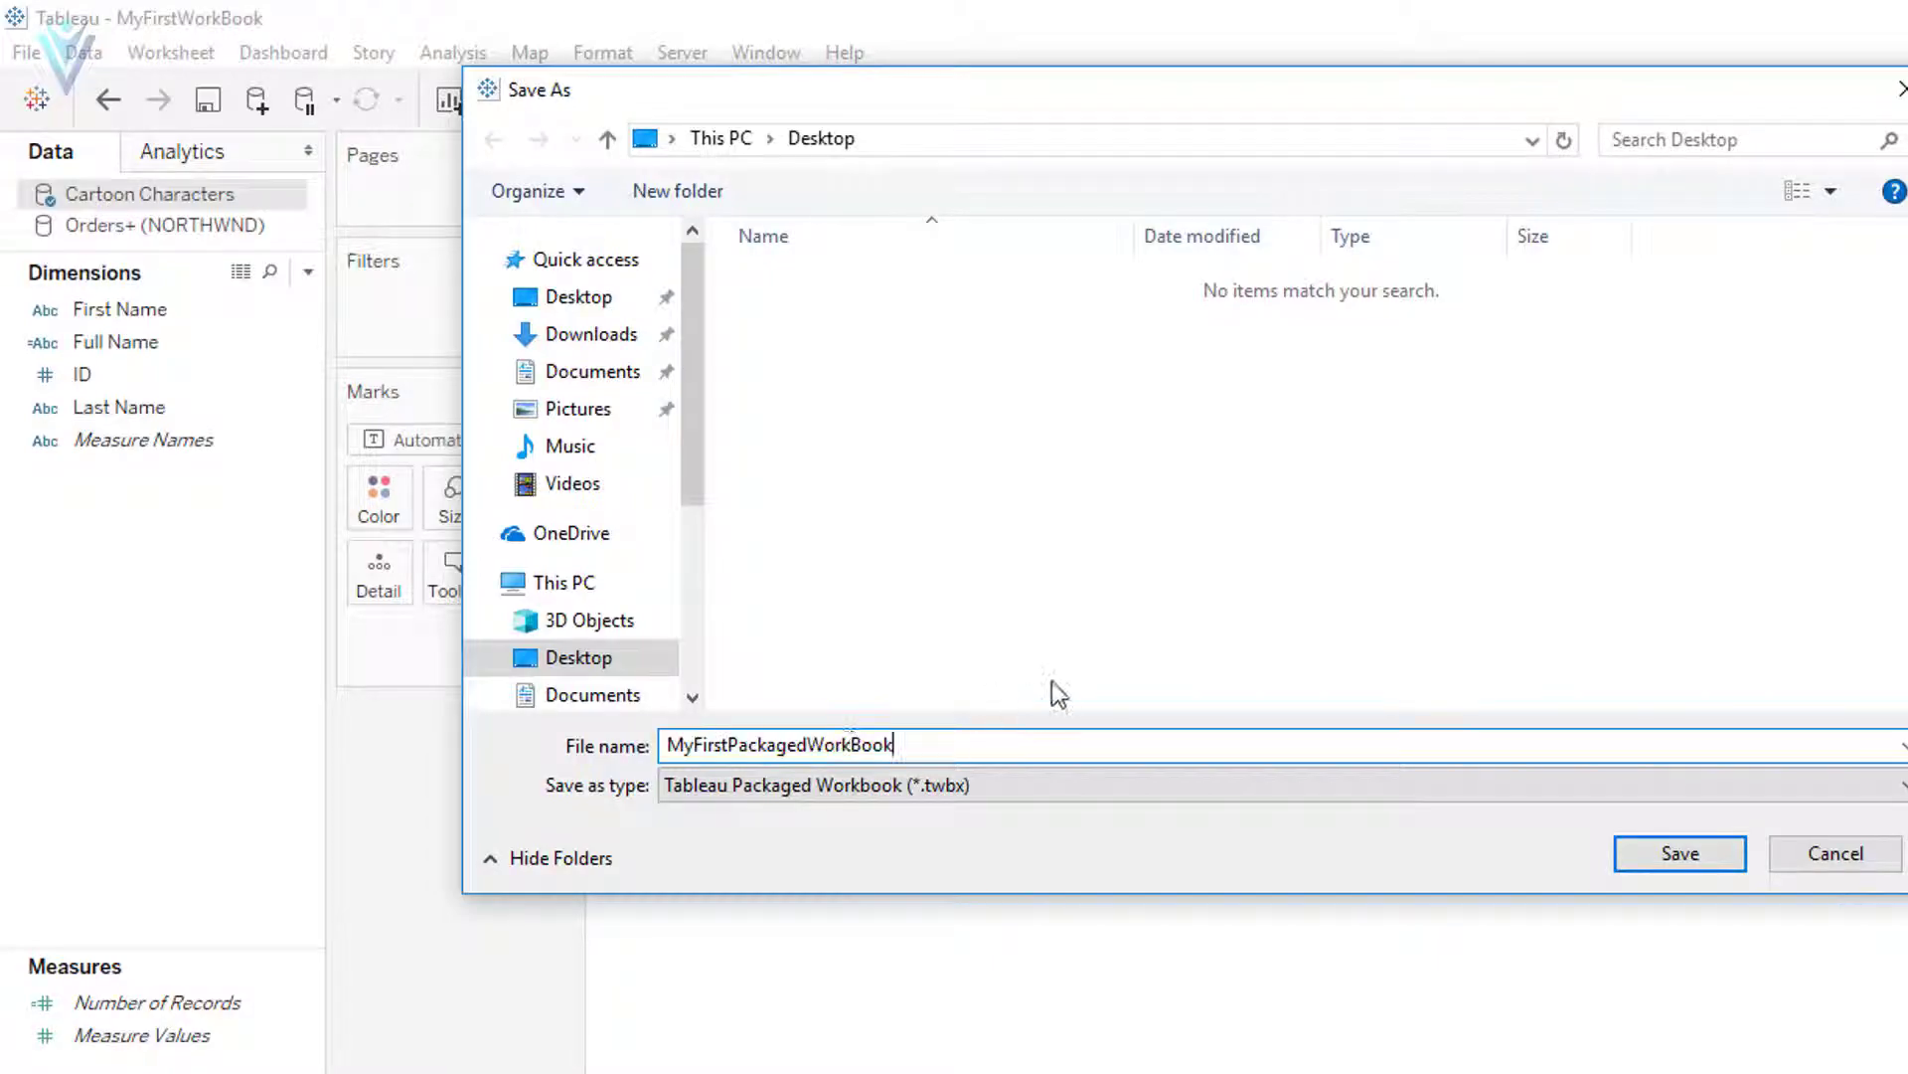
{"action": "left_click", "coordinate": [1680, 852]}
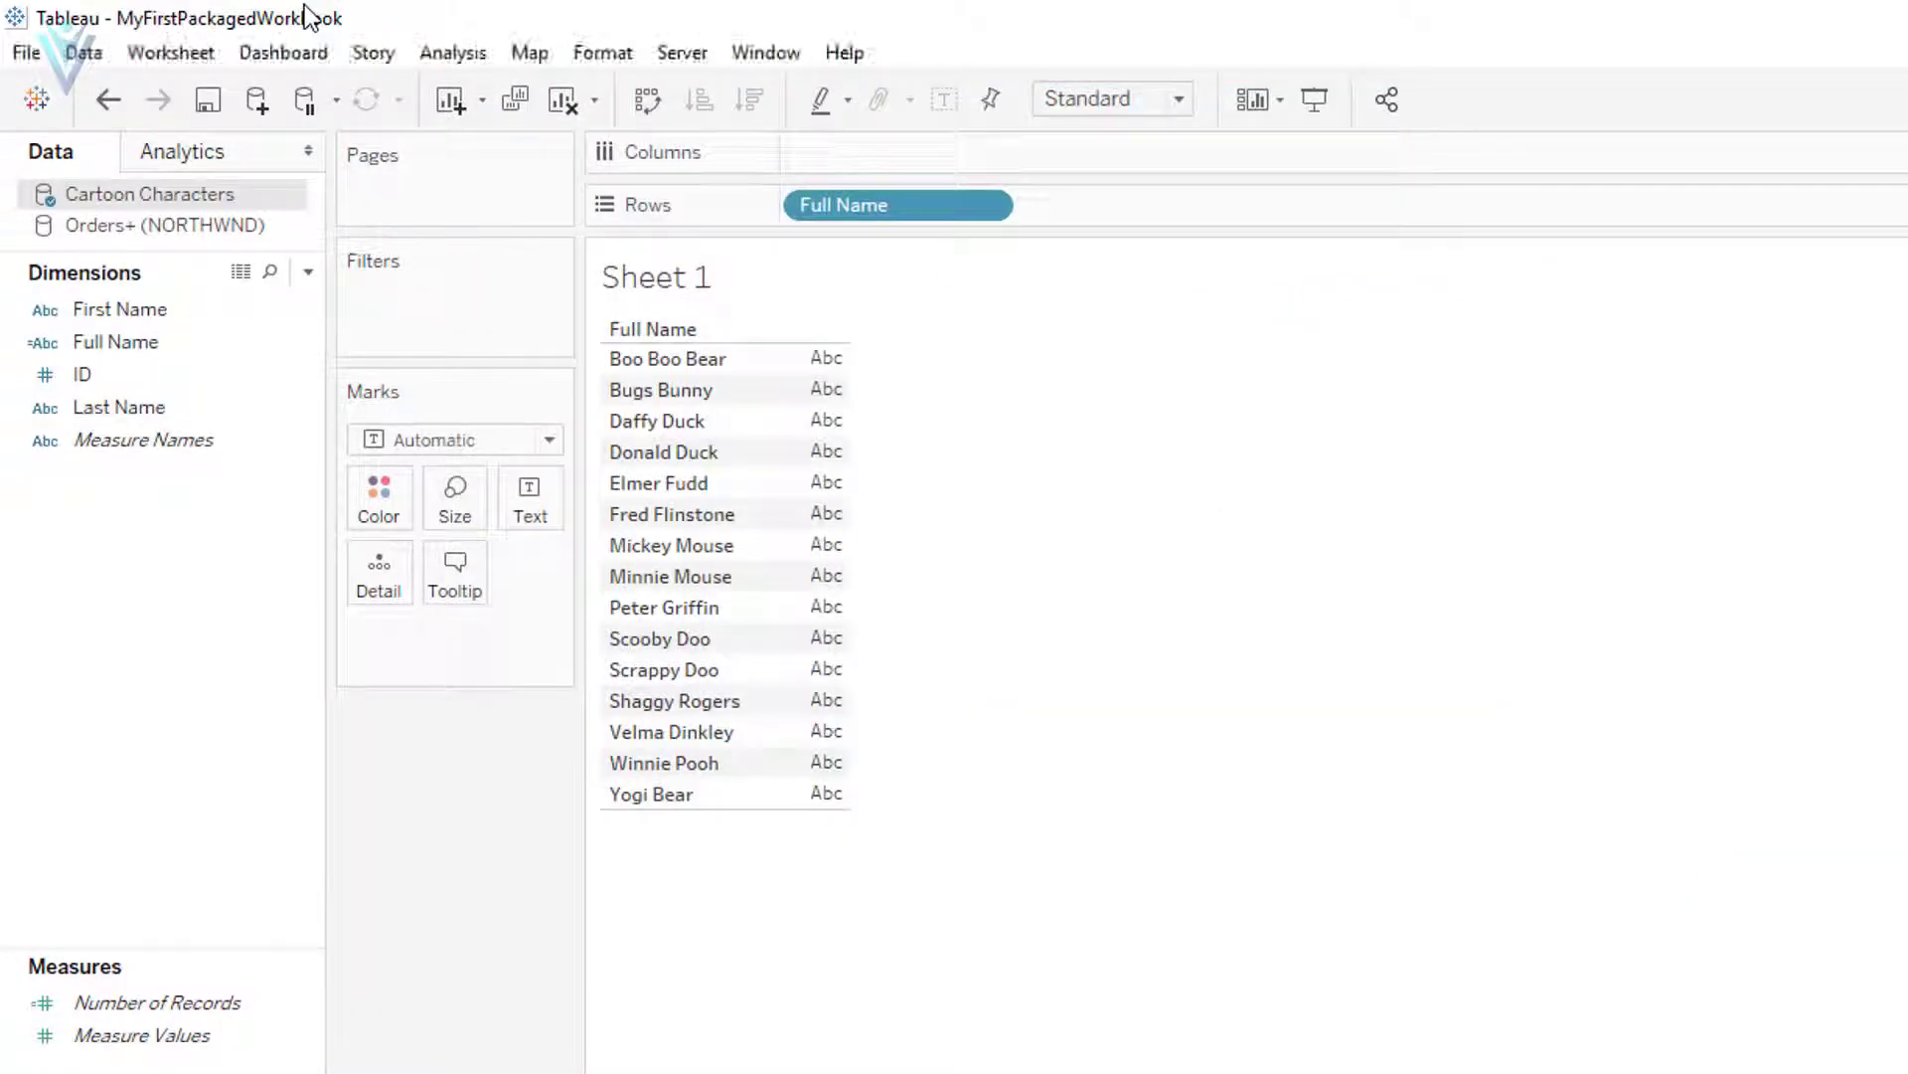
Step: Switch to File Explorer and copy MyFirstPackagedWorkBook from the Desktop into the Tableau File Type folder on drive E:
{"action": "key", "text": "alt+Tab"}
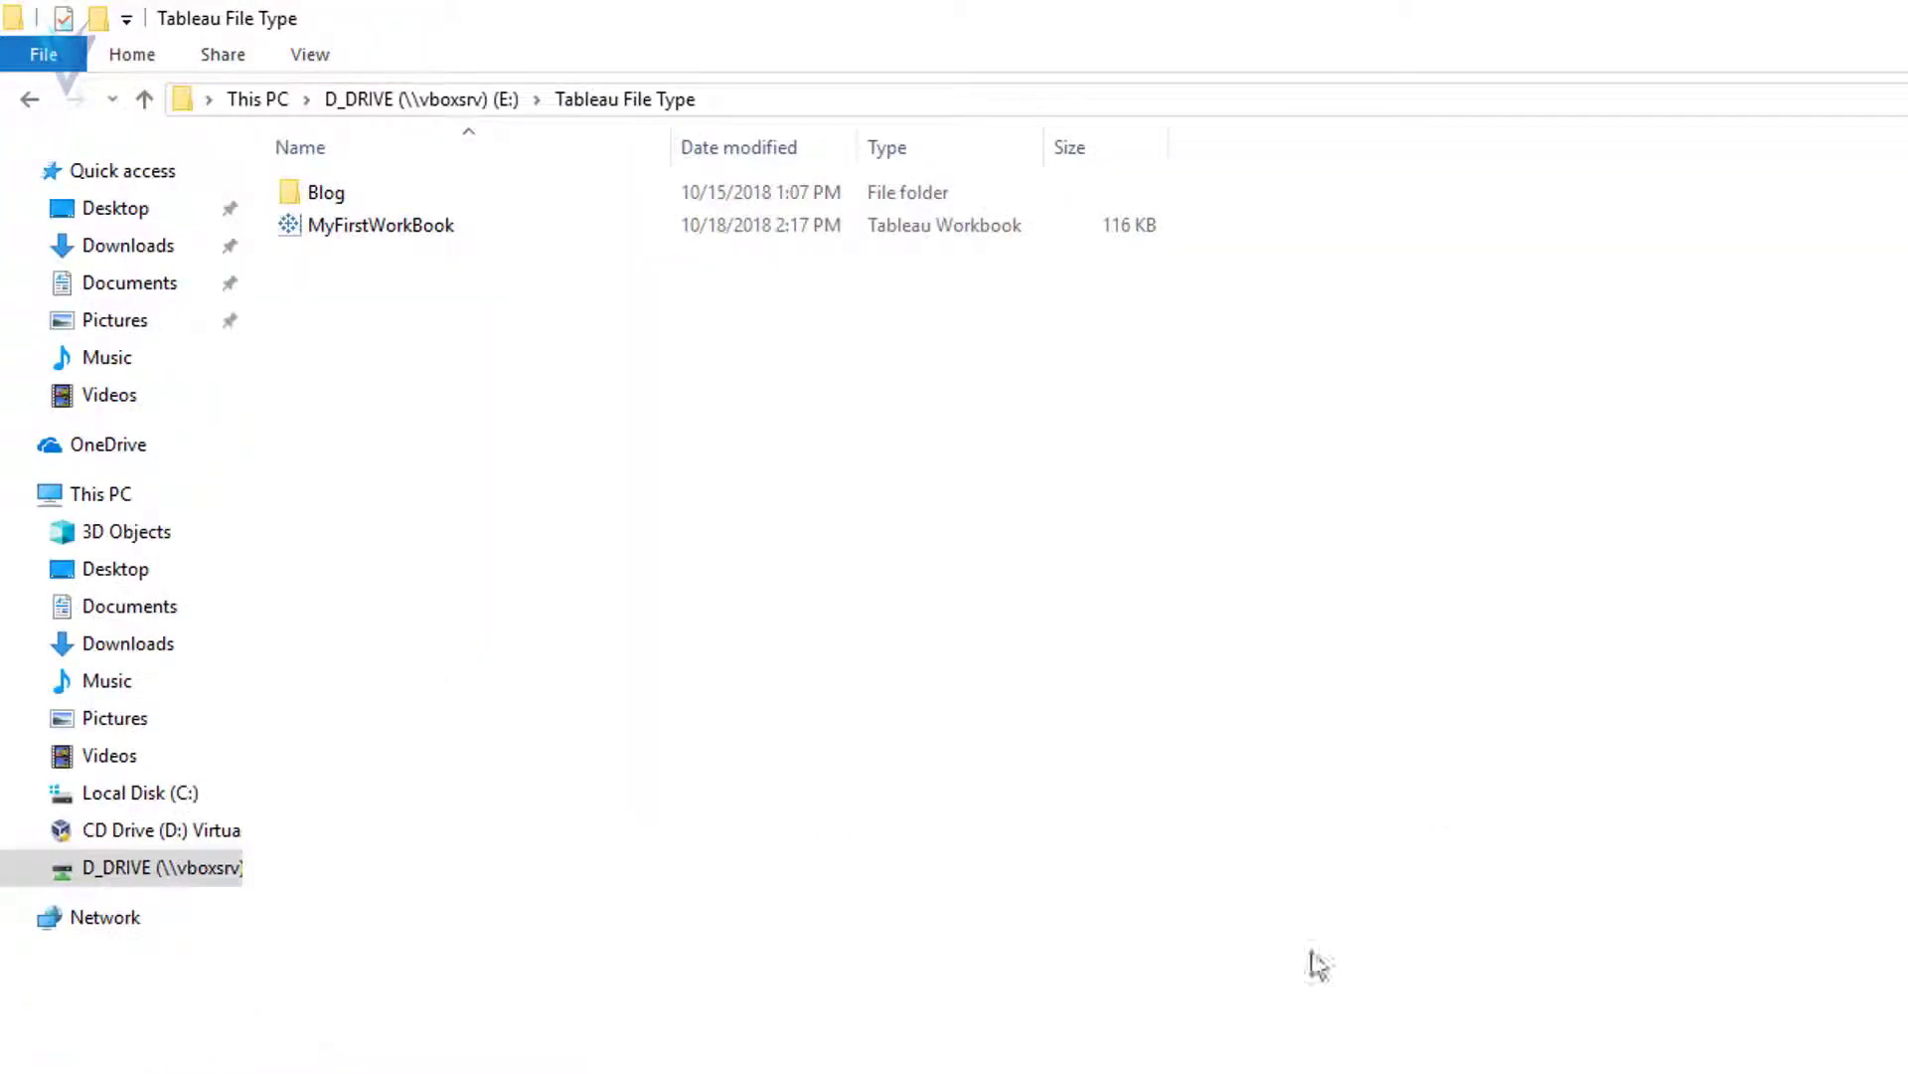
{"action": "left_click", "coordinate": [115, 569]}
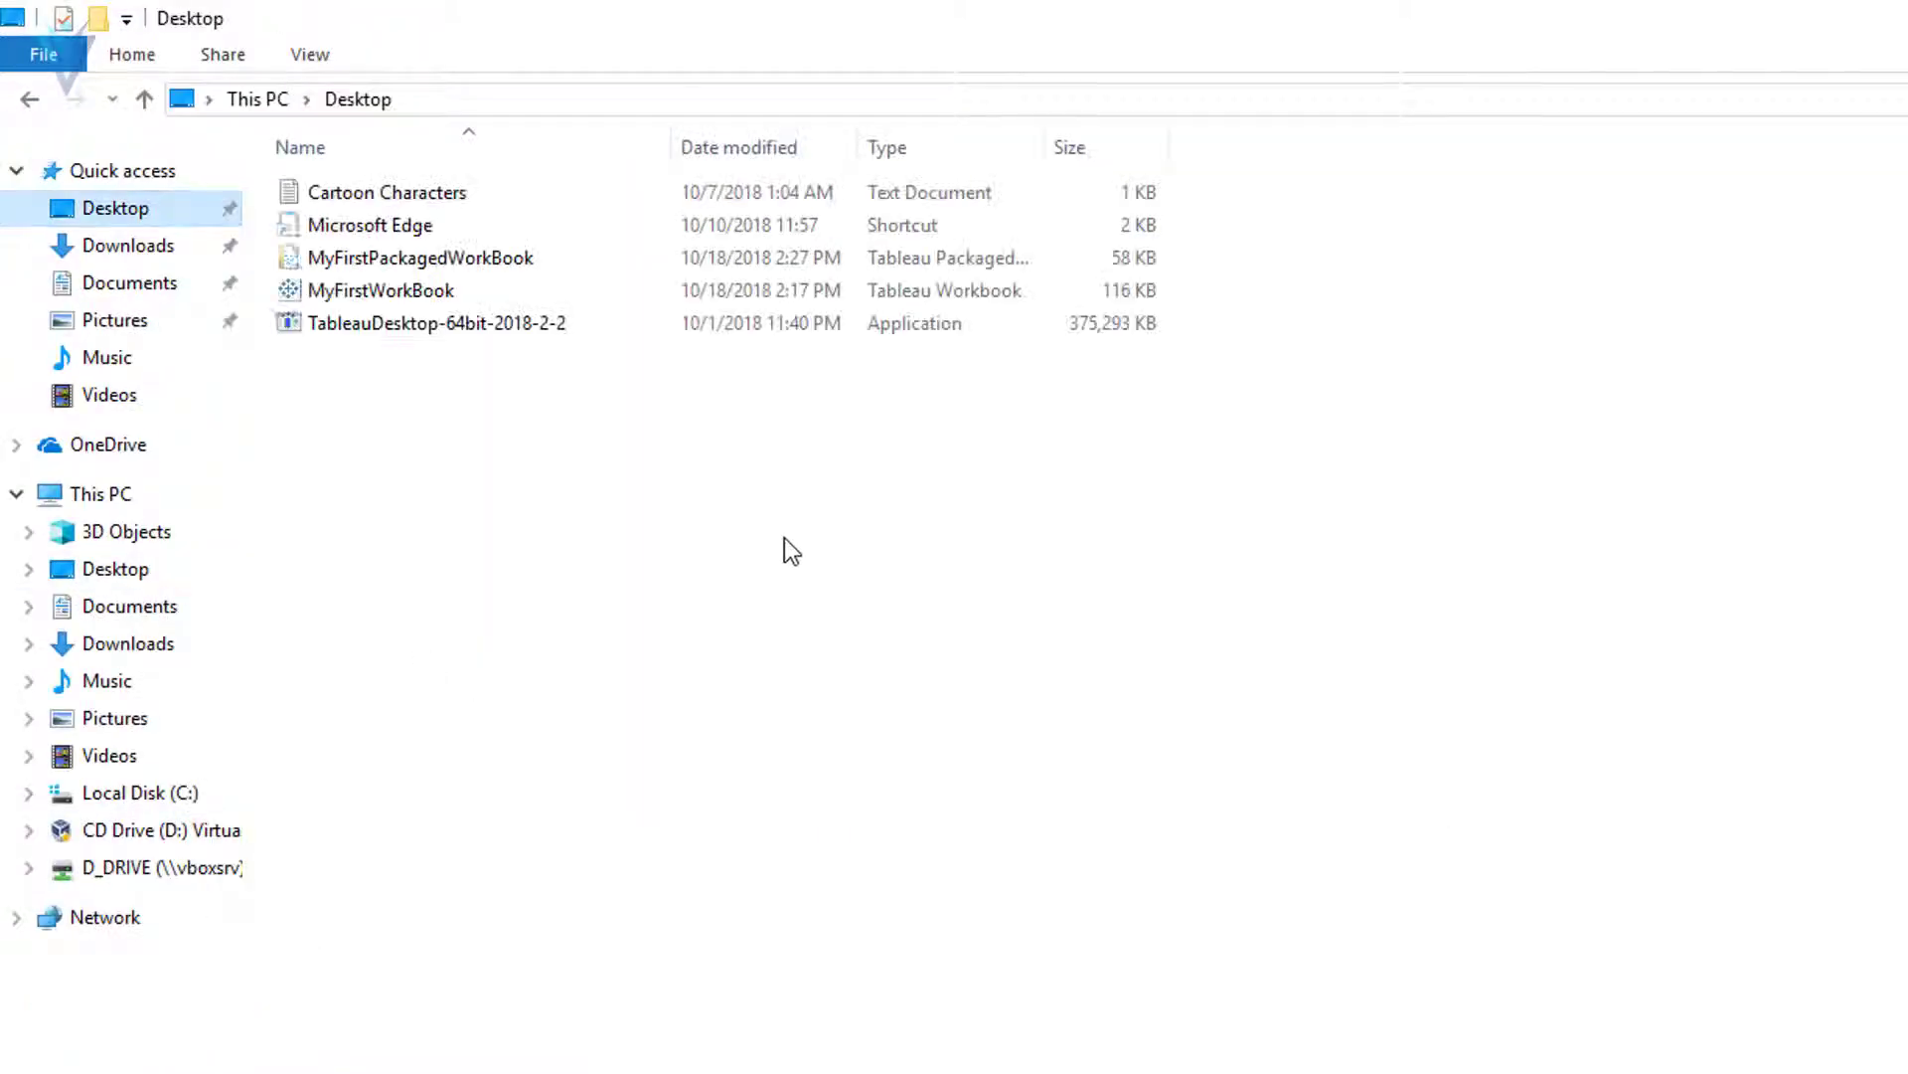
{"action": "left_click", "coordinate": [407, 265]}
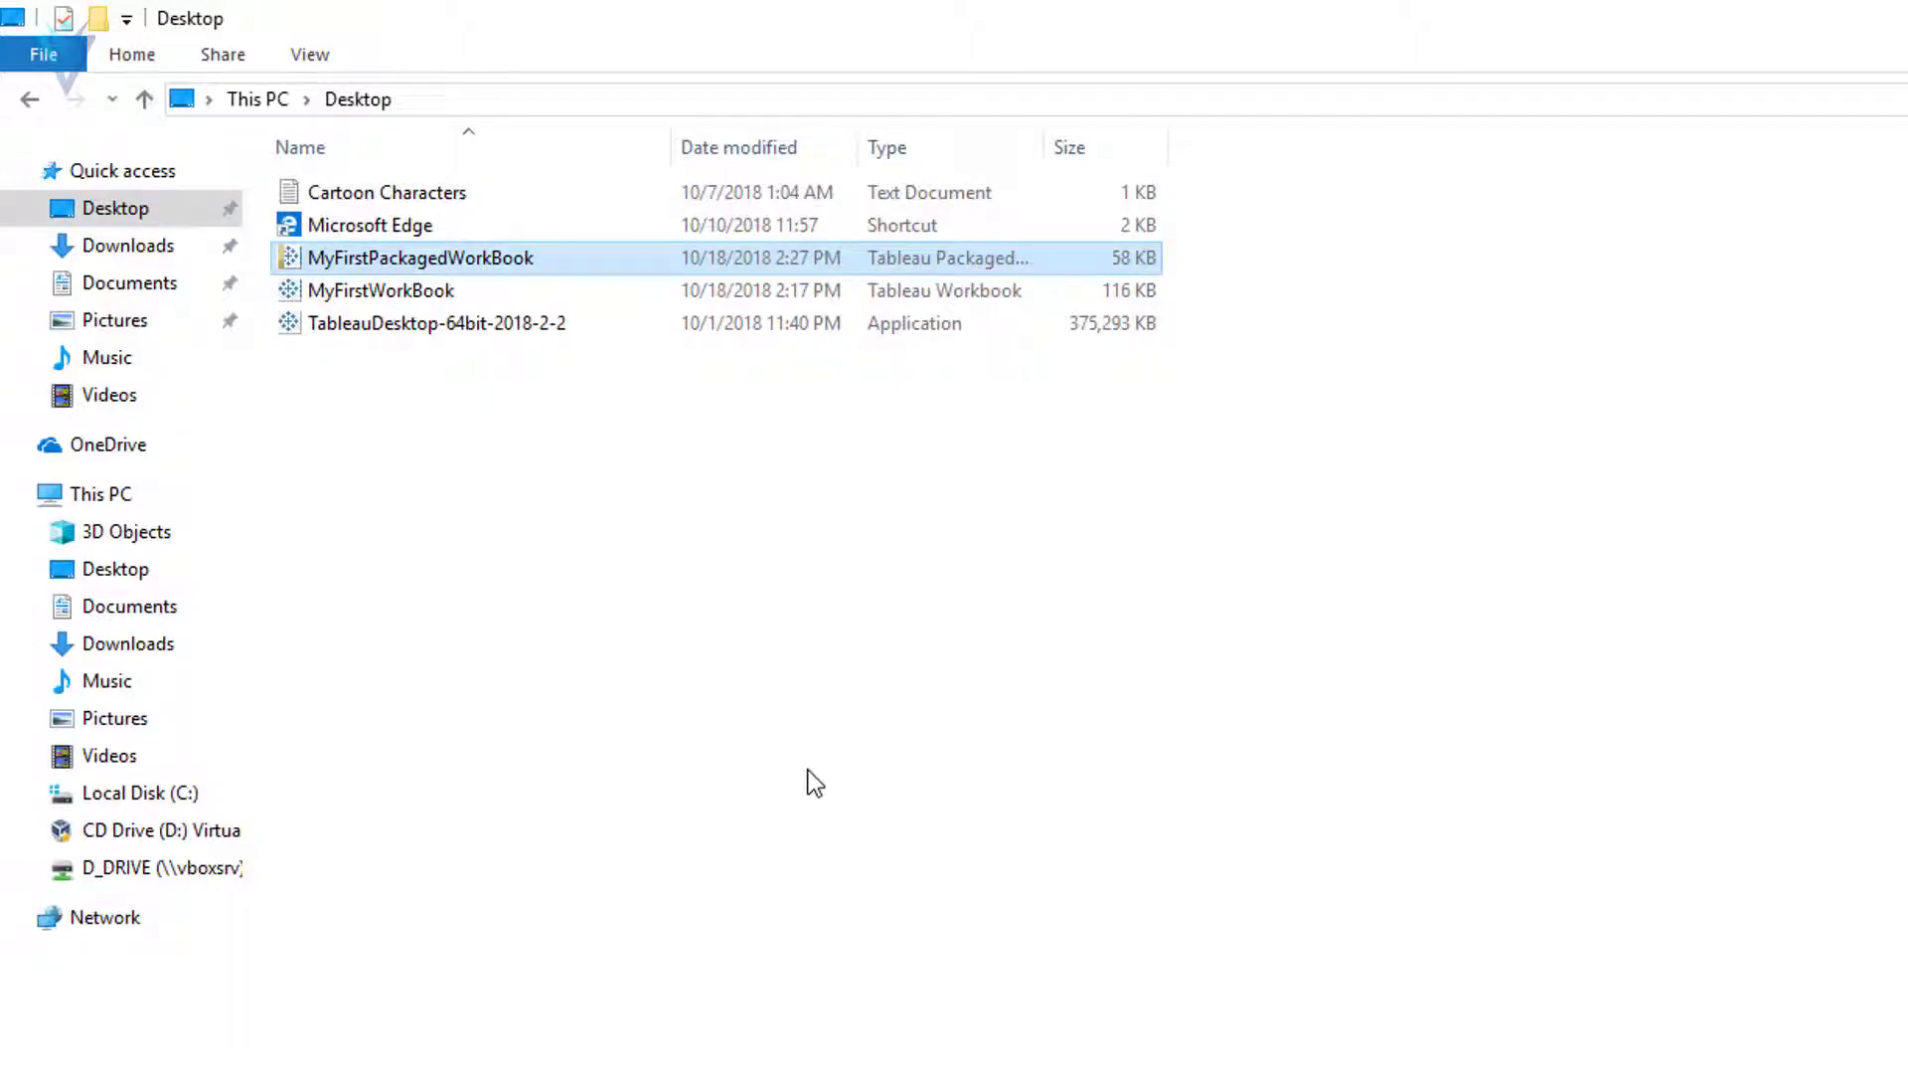
{"action": "key", "text": "alt+Tab"}
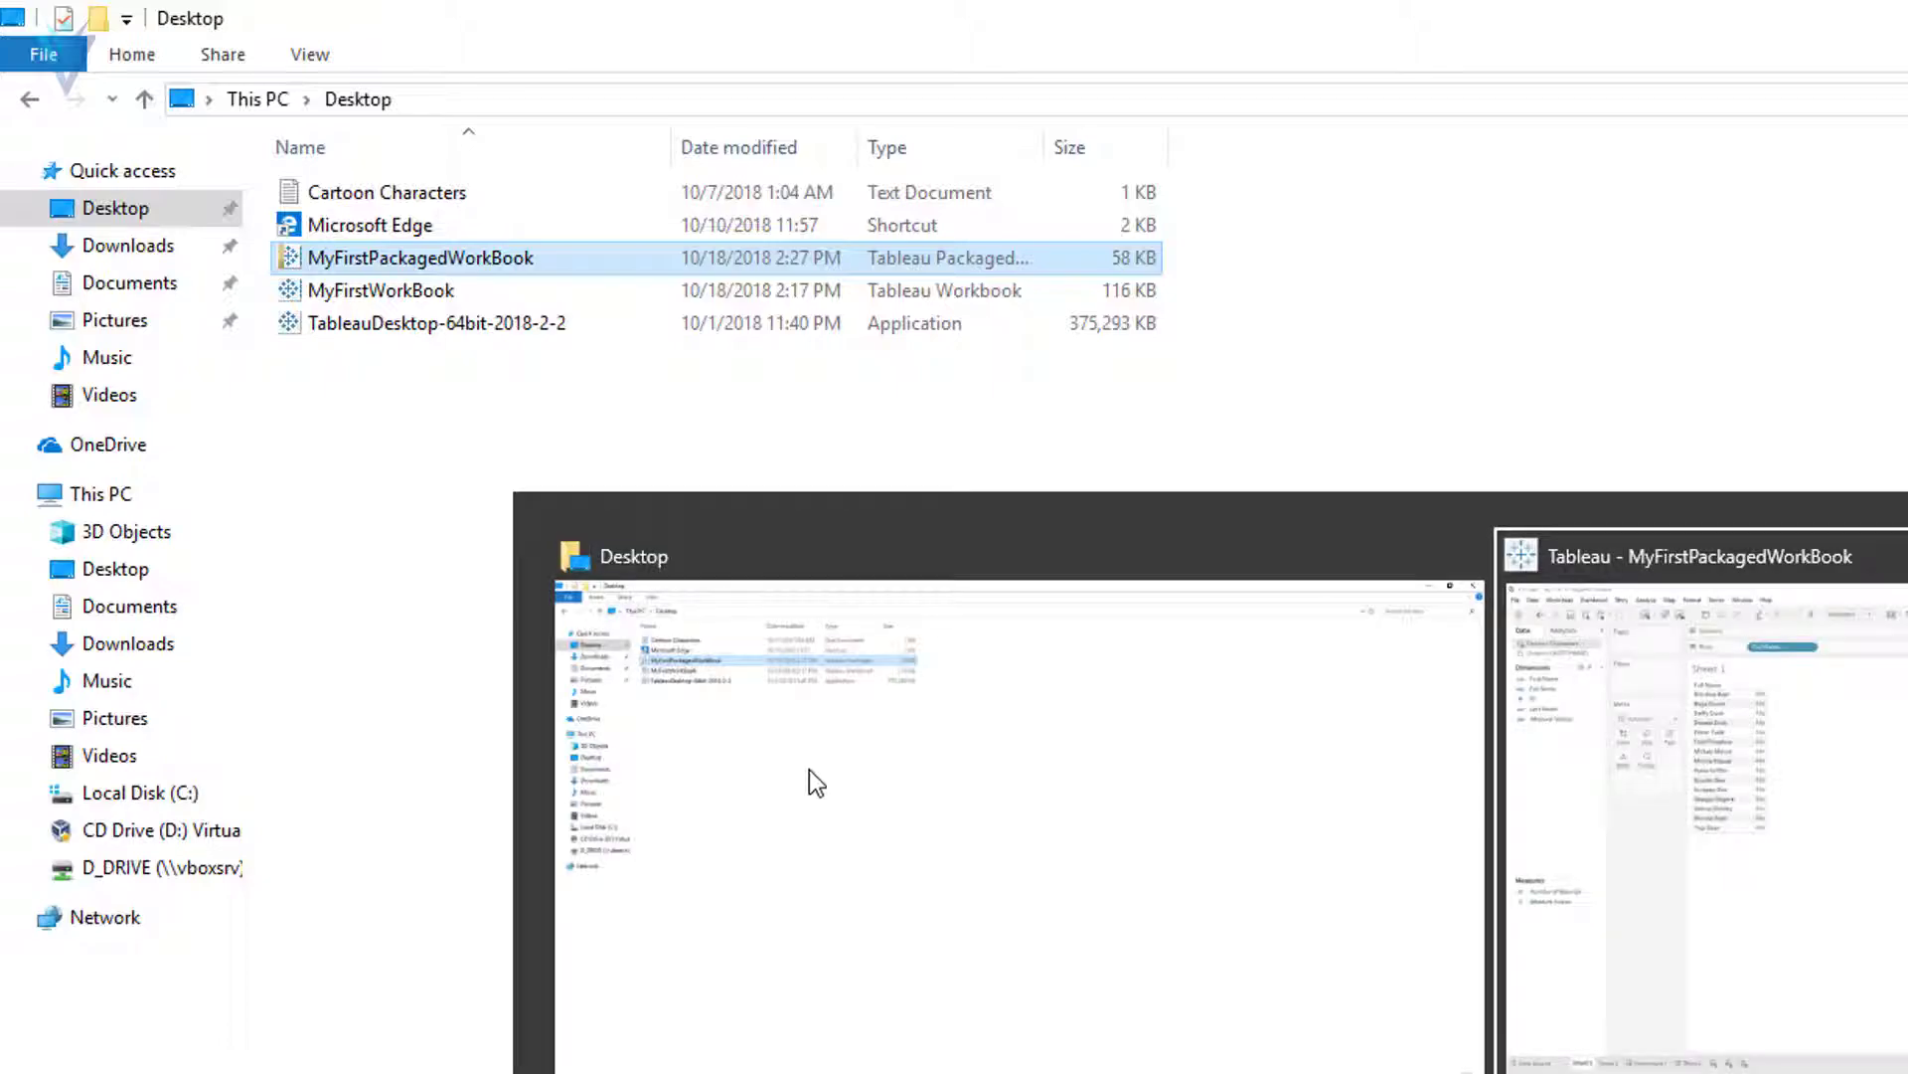
{"action": "key", "text": "alt+Left"}
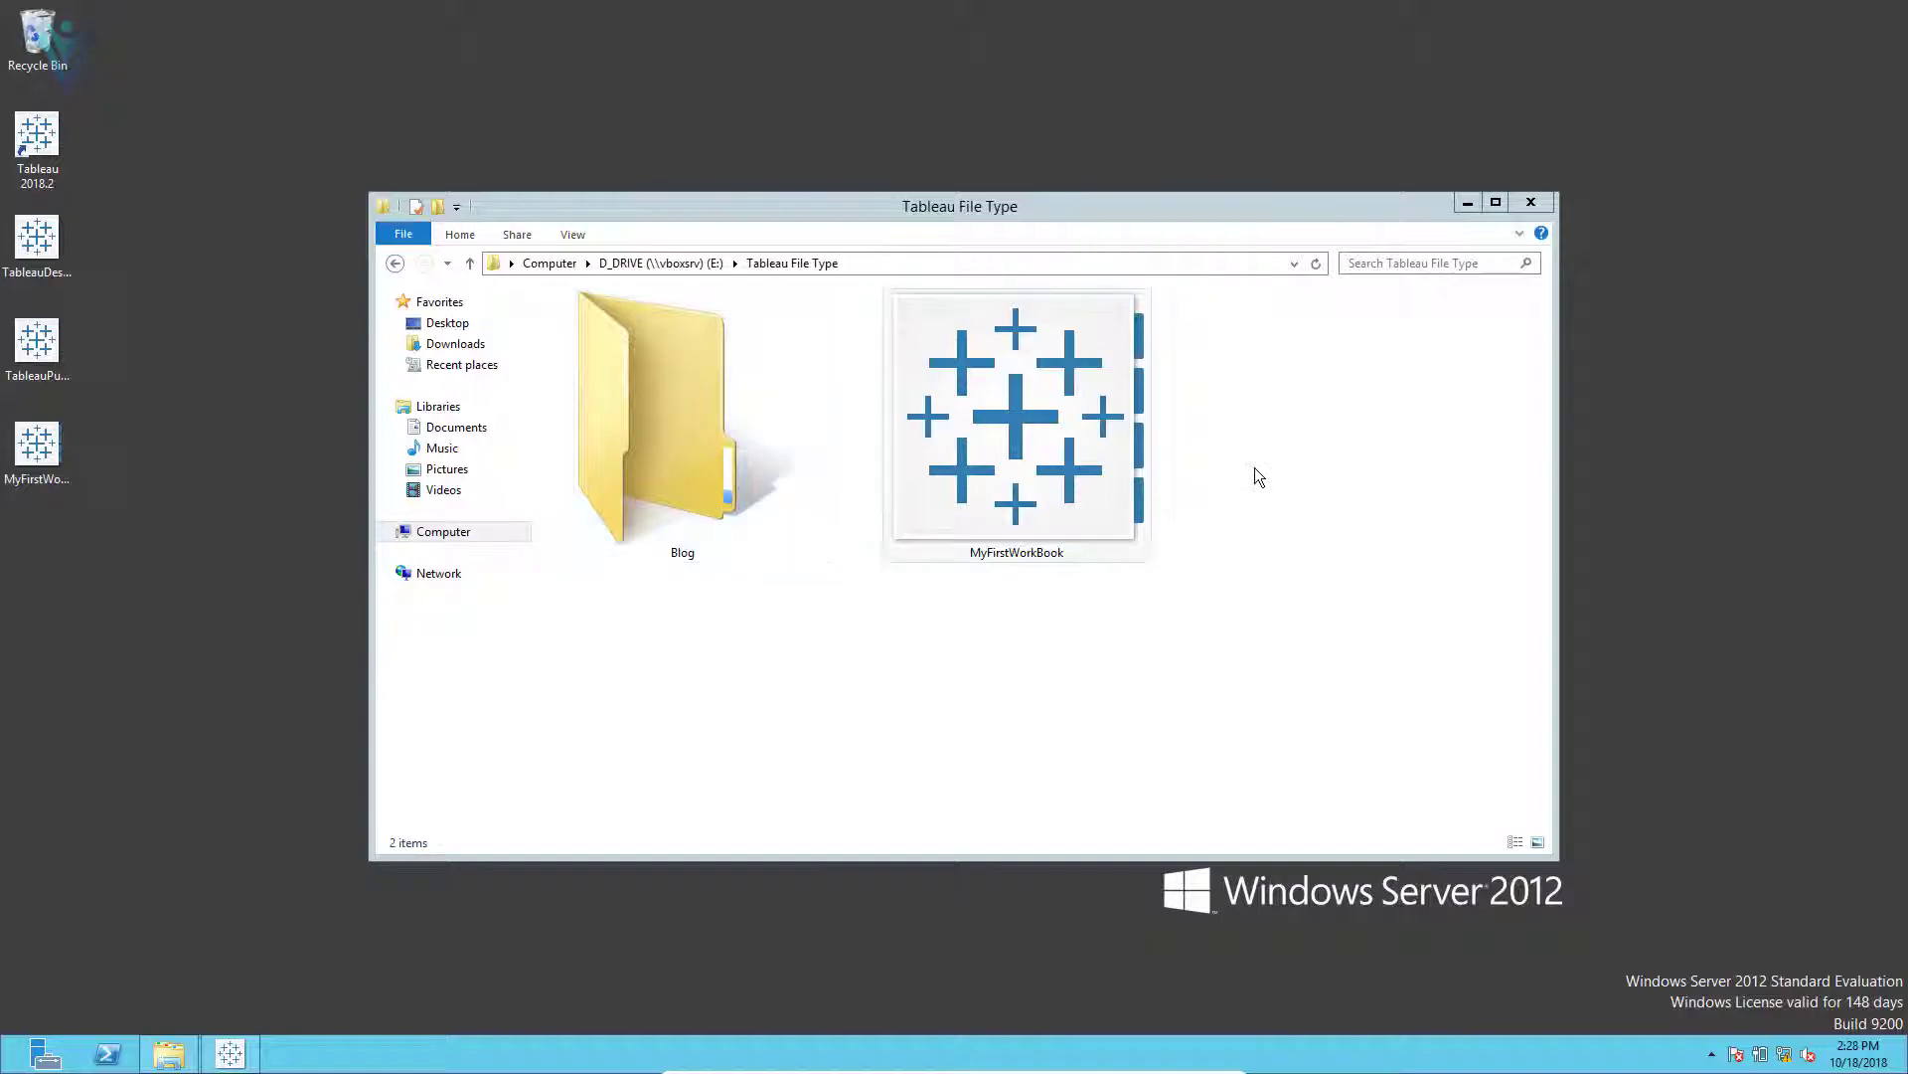
Step: On the Windows Server machine, refresh the Tableau File Type folder and copy MyFirstPackagedWorkBook to the desktop
{"action": "right_click", "coordinate": [997, 684]}
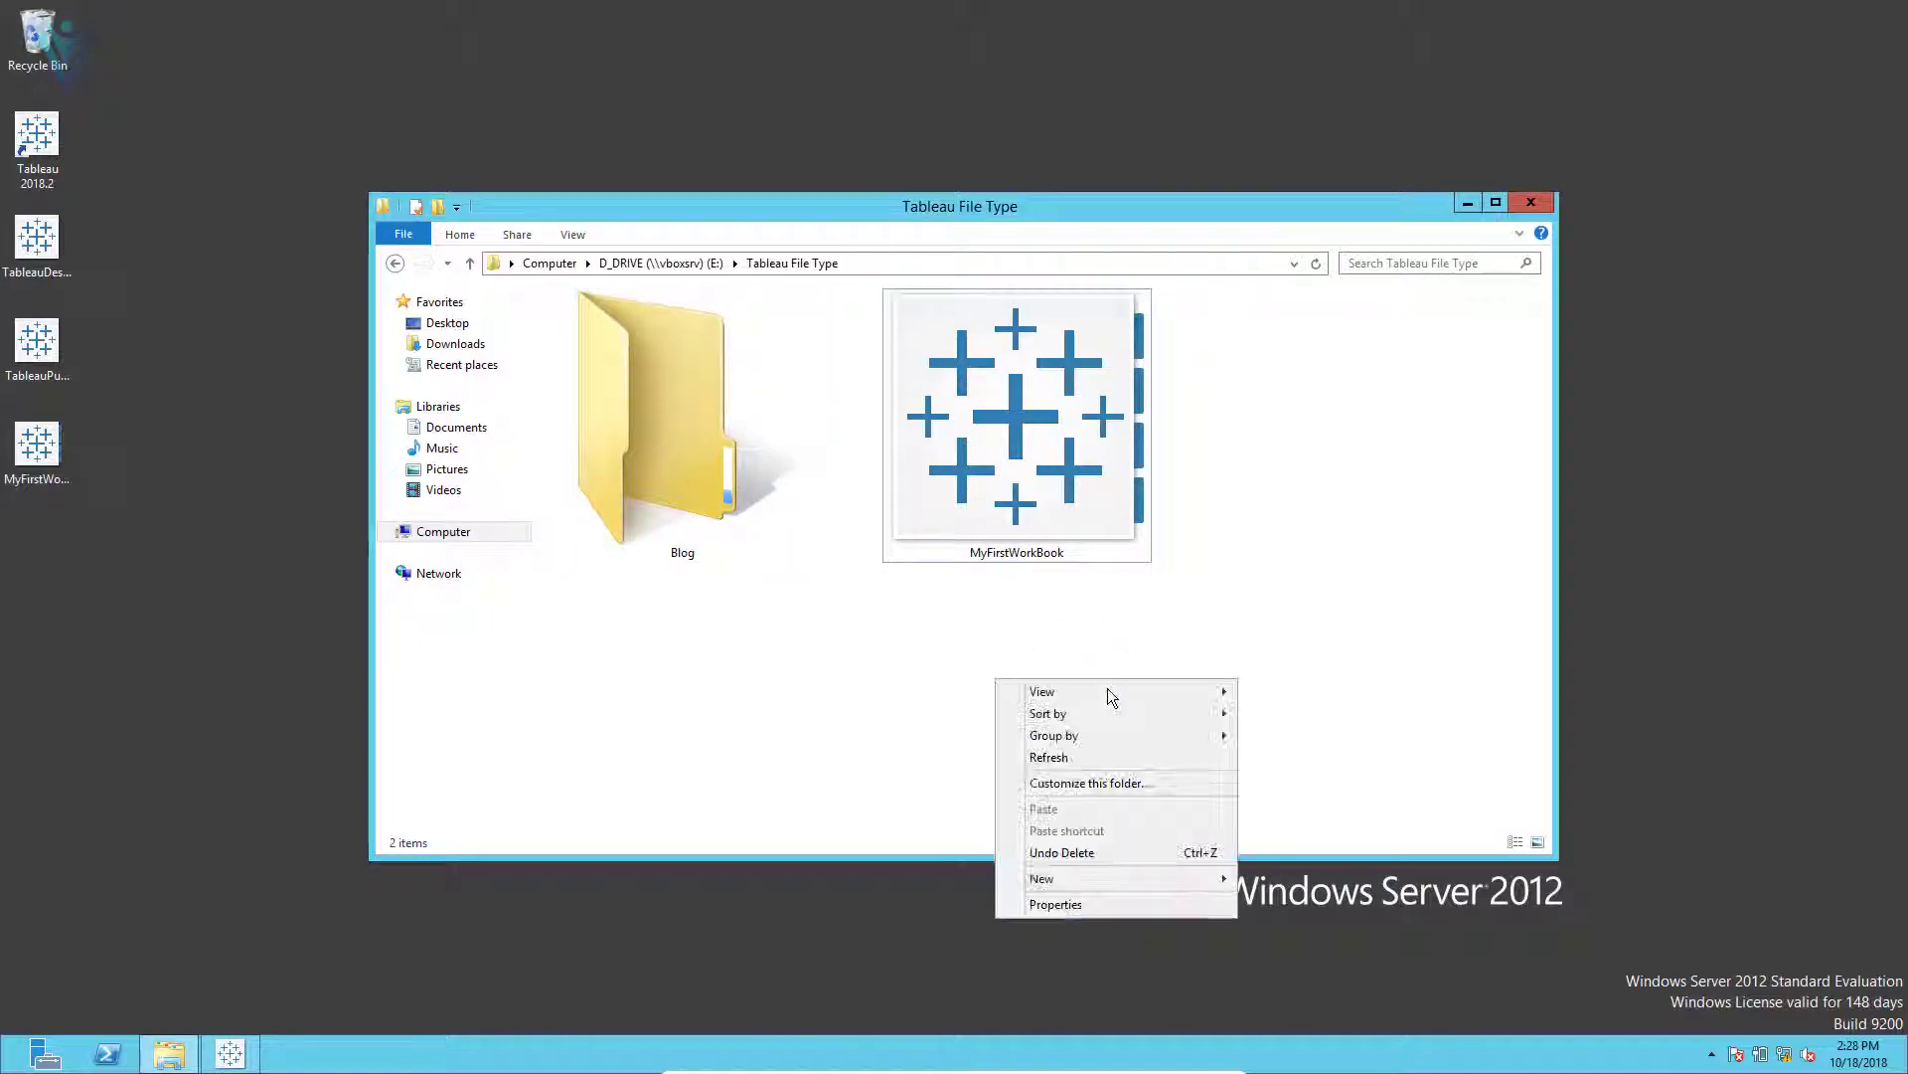
{"action": "left_click", "coordinate": [1084, 746]}
{"action": "left_click", "coordinate": [1138, 557]}
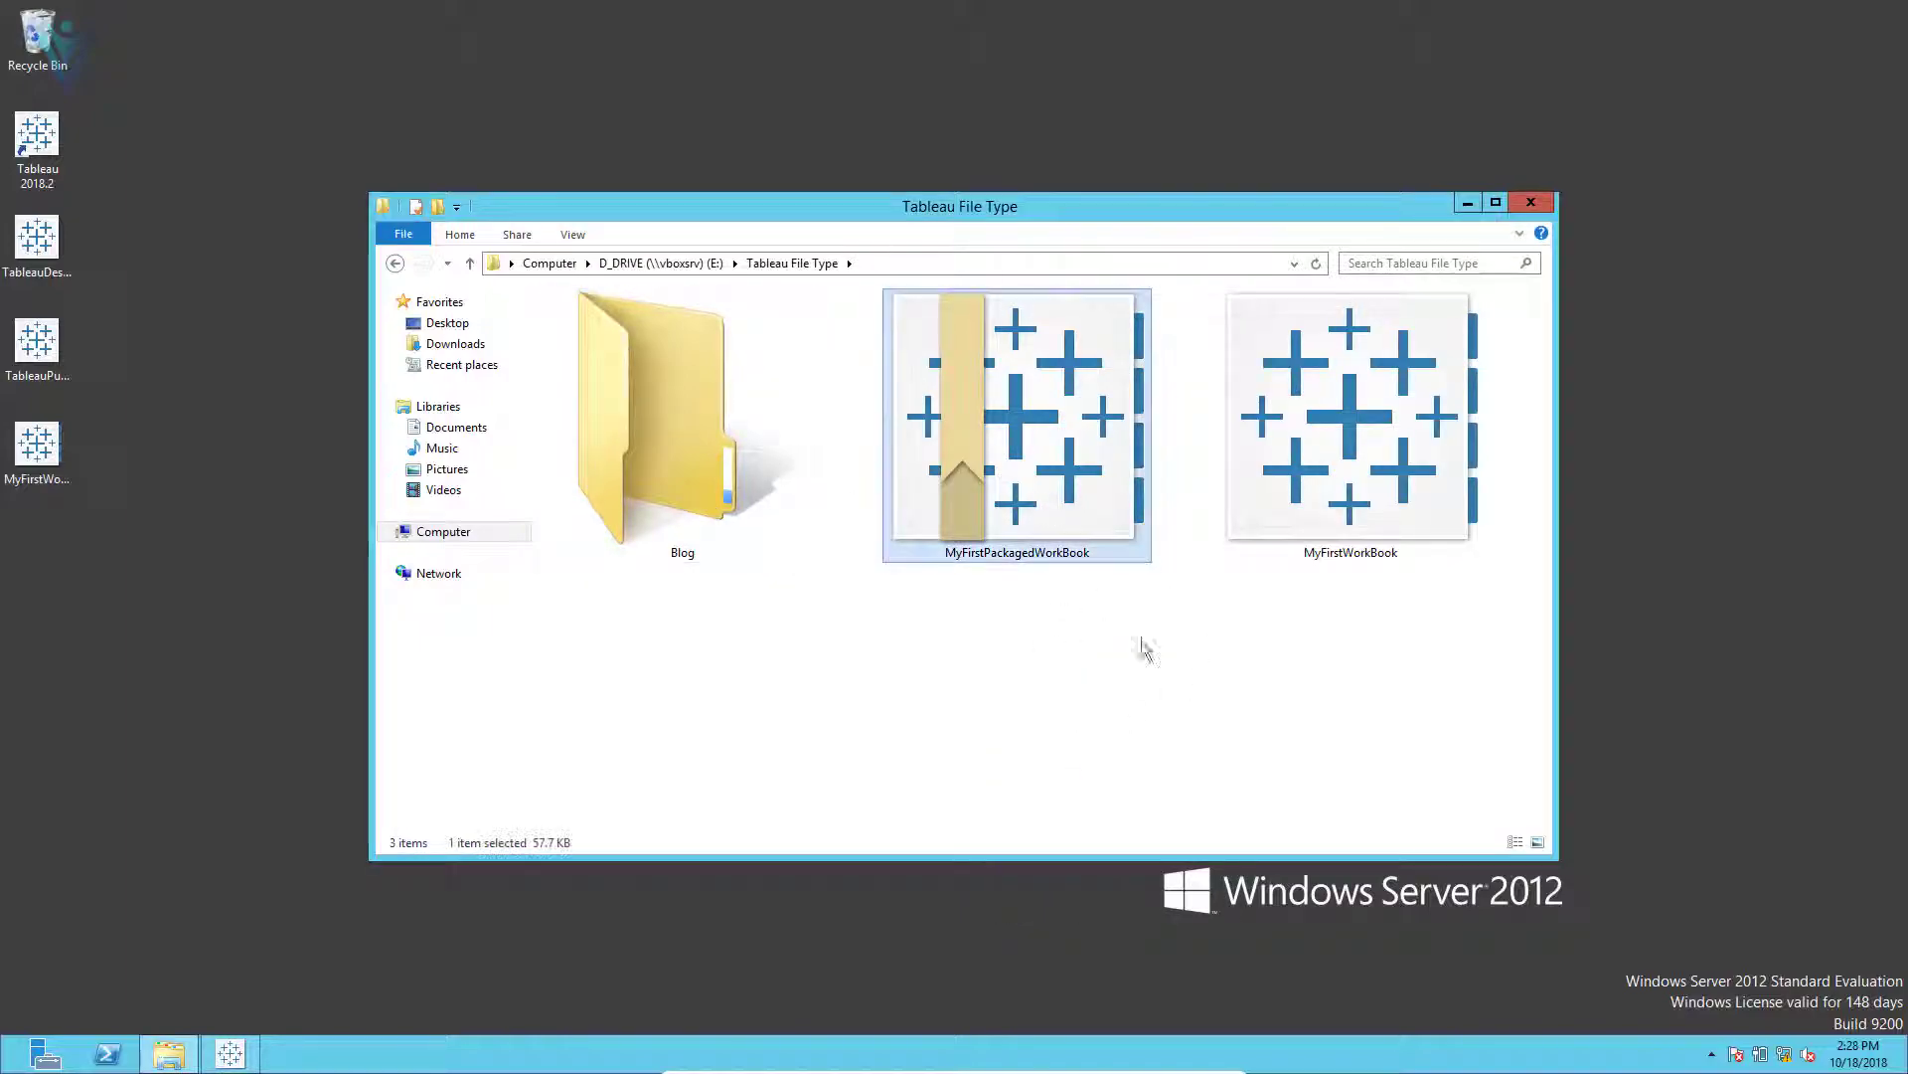
{"action": "right_click", "coordinate": [157, 600]}
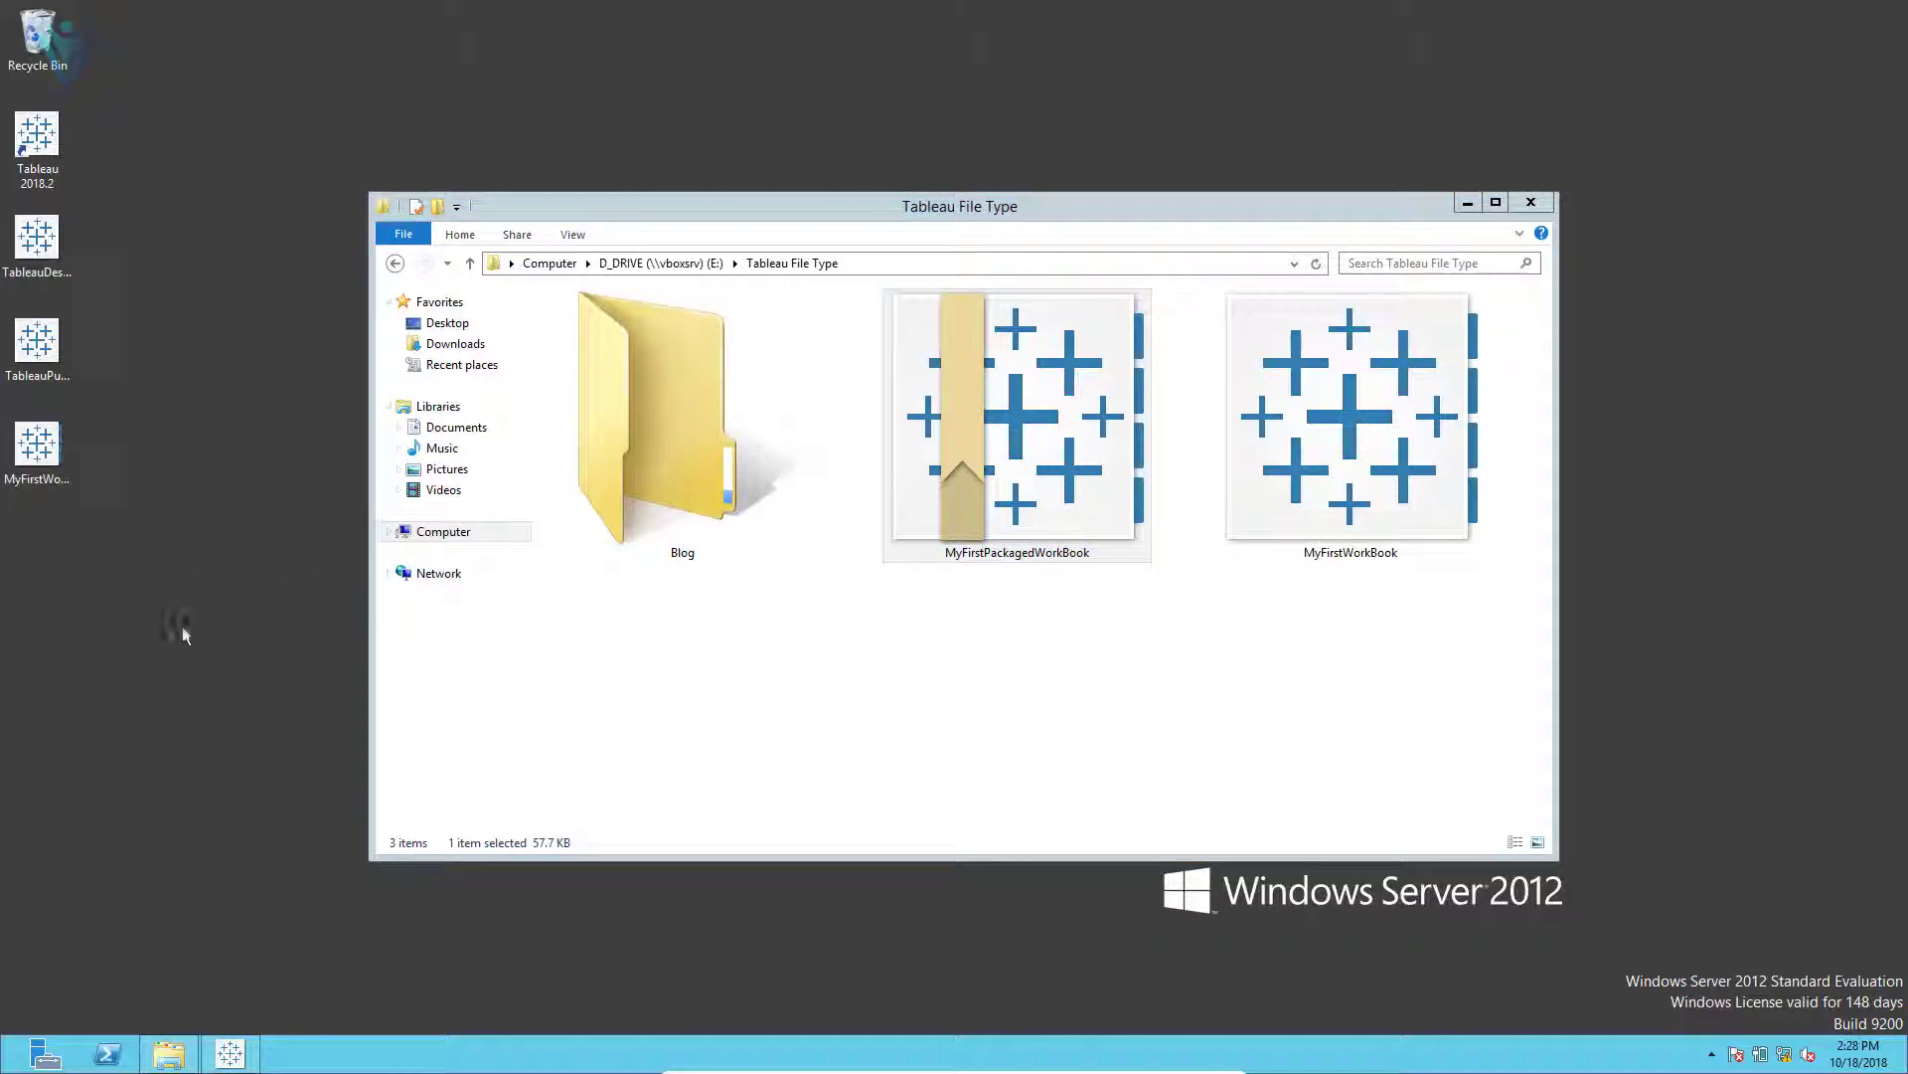
{"action": "left_click", "coordinate": [206, 681]}
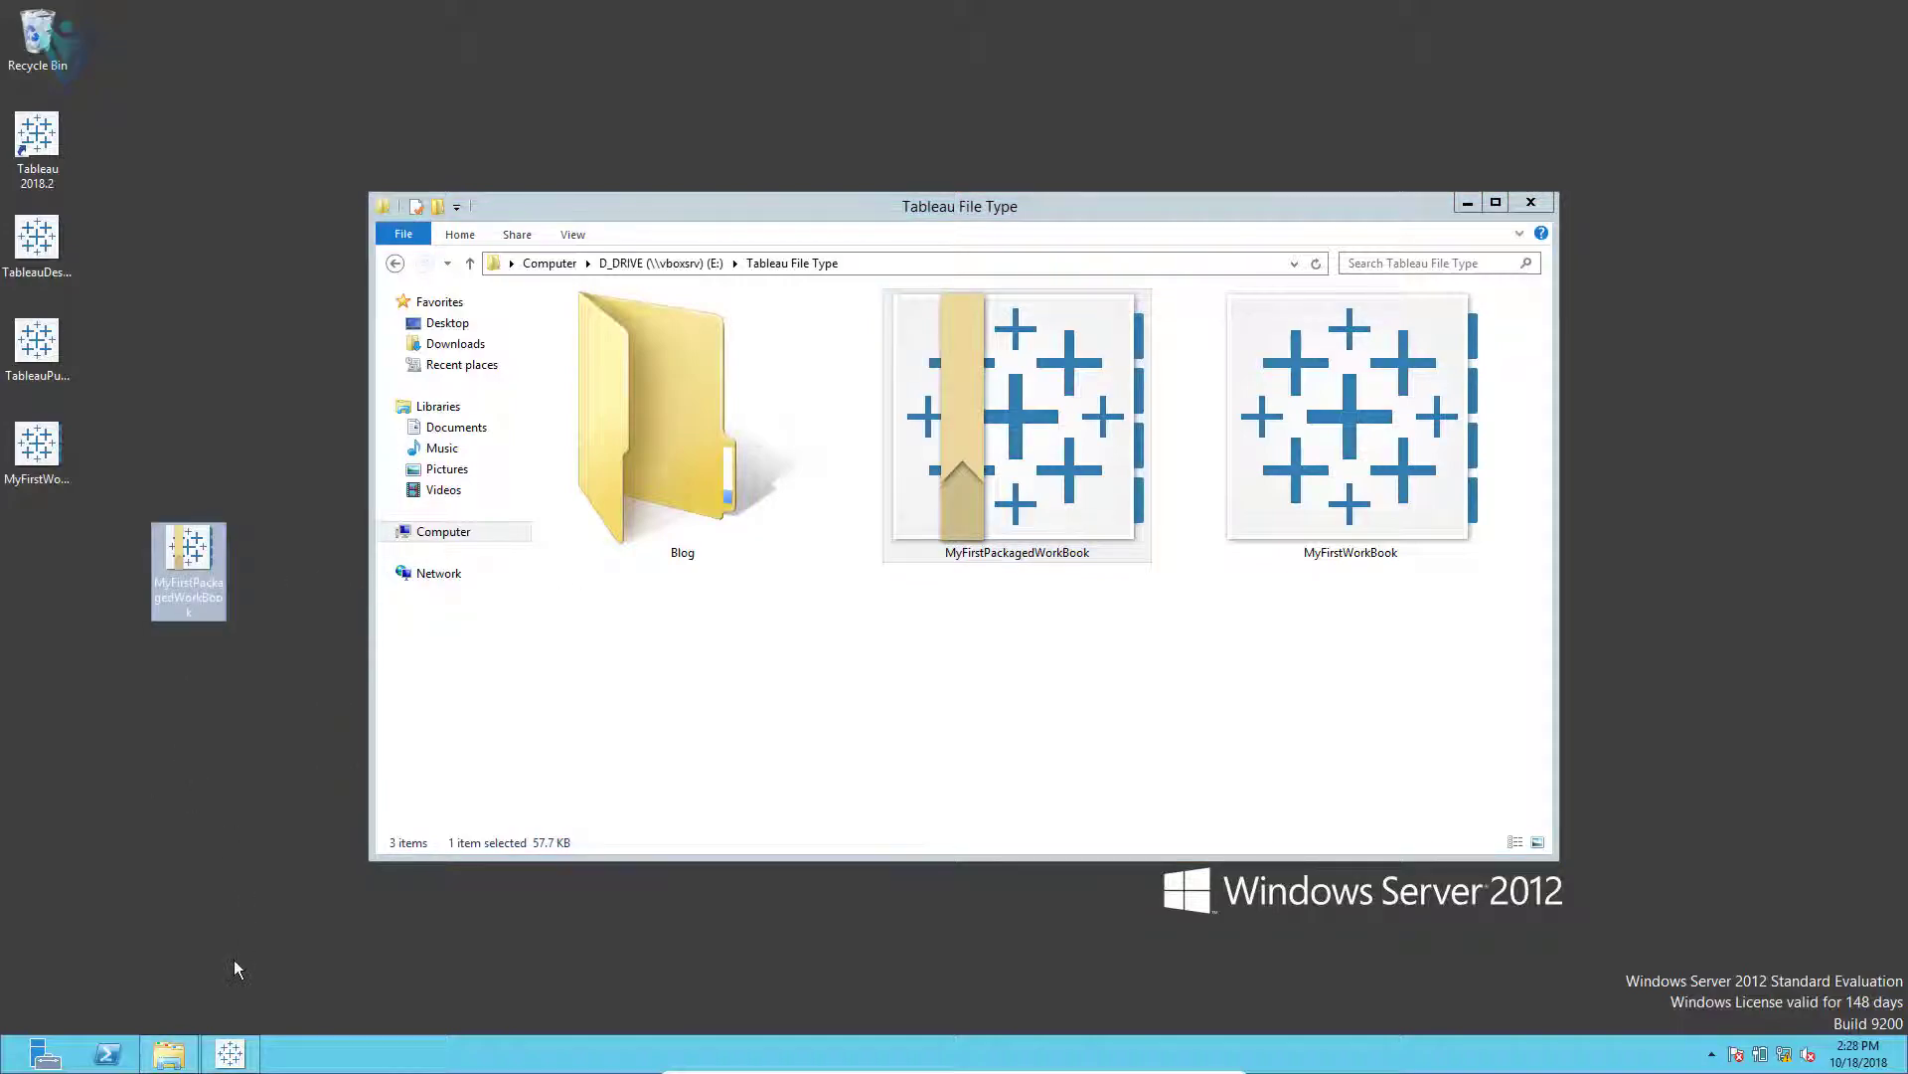
Step: Close the open Tableau window and line up the MyFirstPackagedWorkBook icon with the other desktop icons
{"action": "right_click", "coordinate": [238, 1051]}
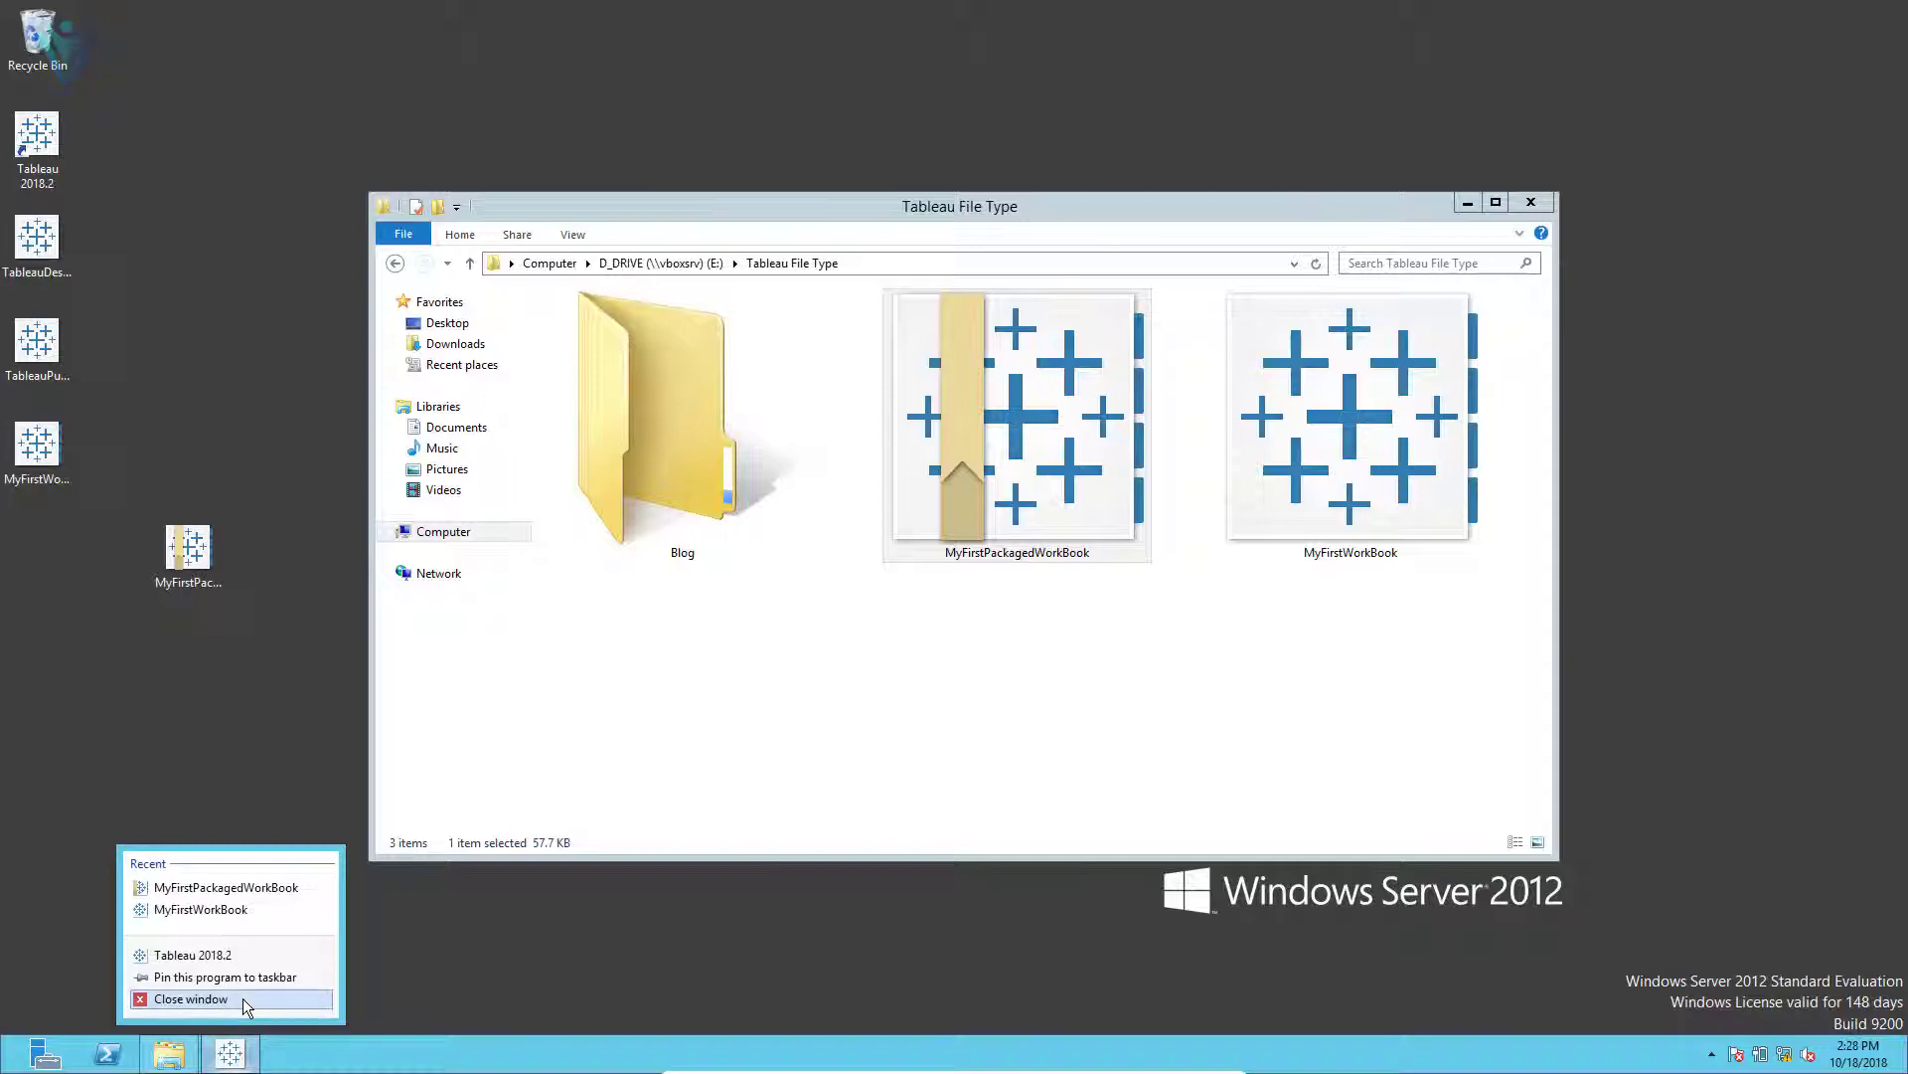
{"action": "left_click", "coordinate": [243, 998]}
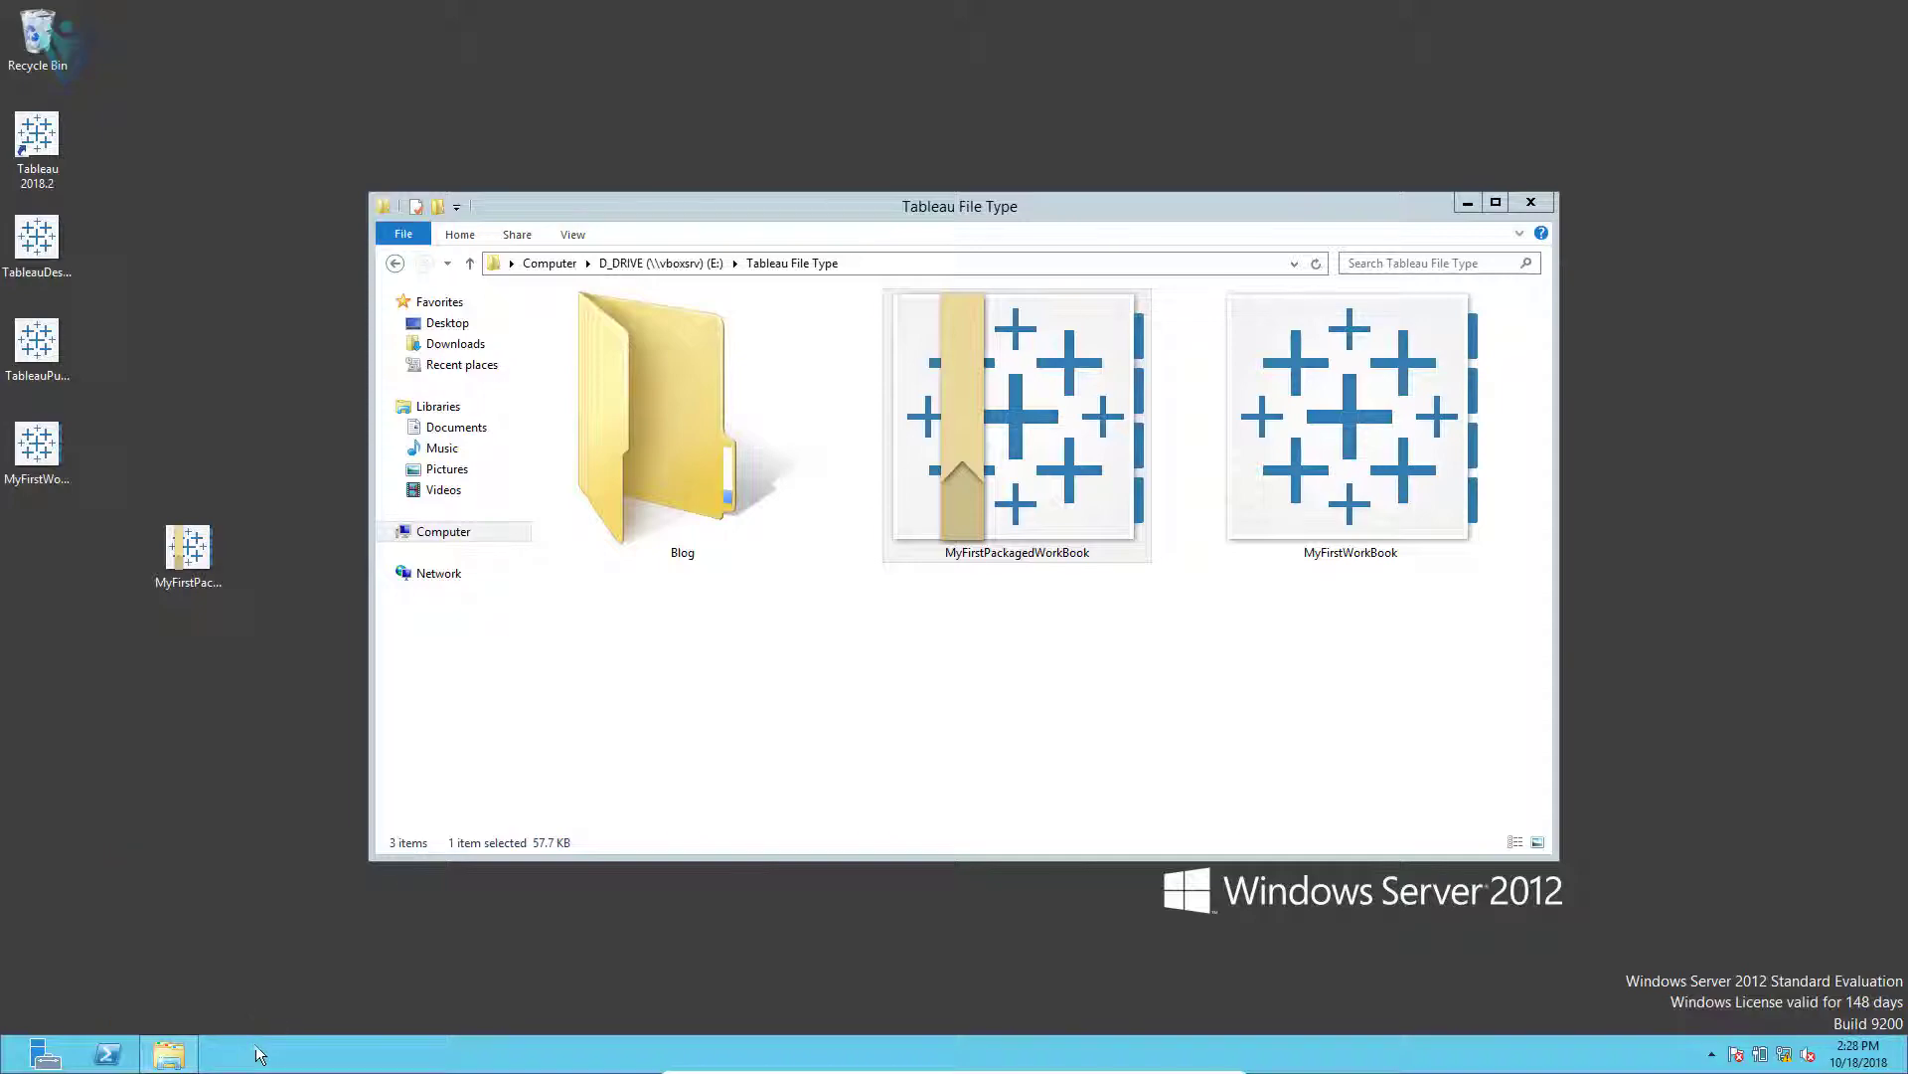
{"action": "left_click_drag", "start_coordinate": [189, 560], "coordinate": [72, 558]}
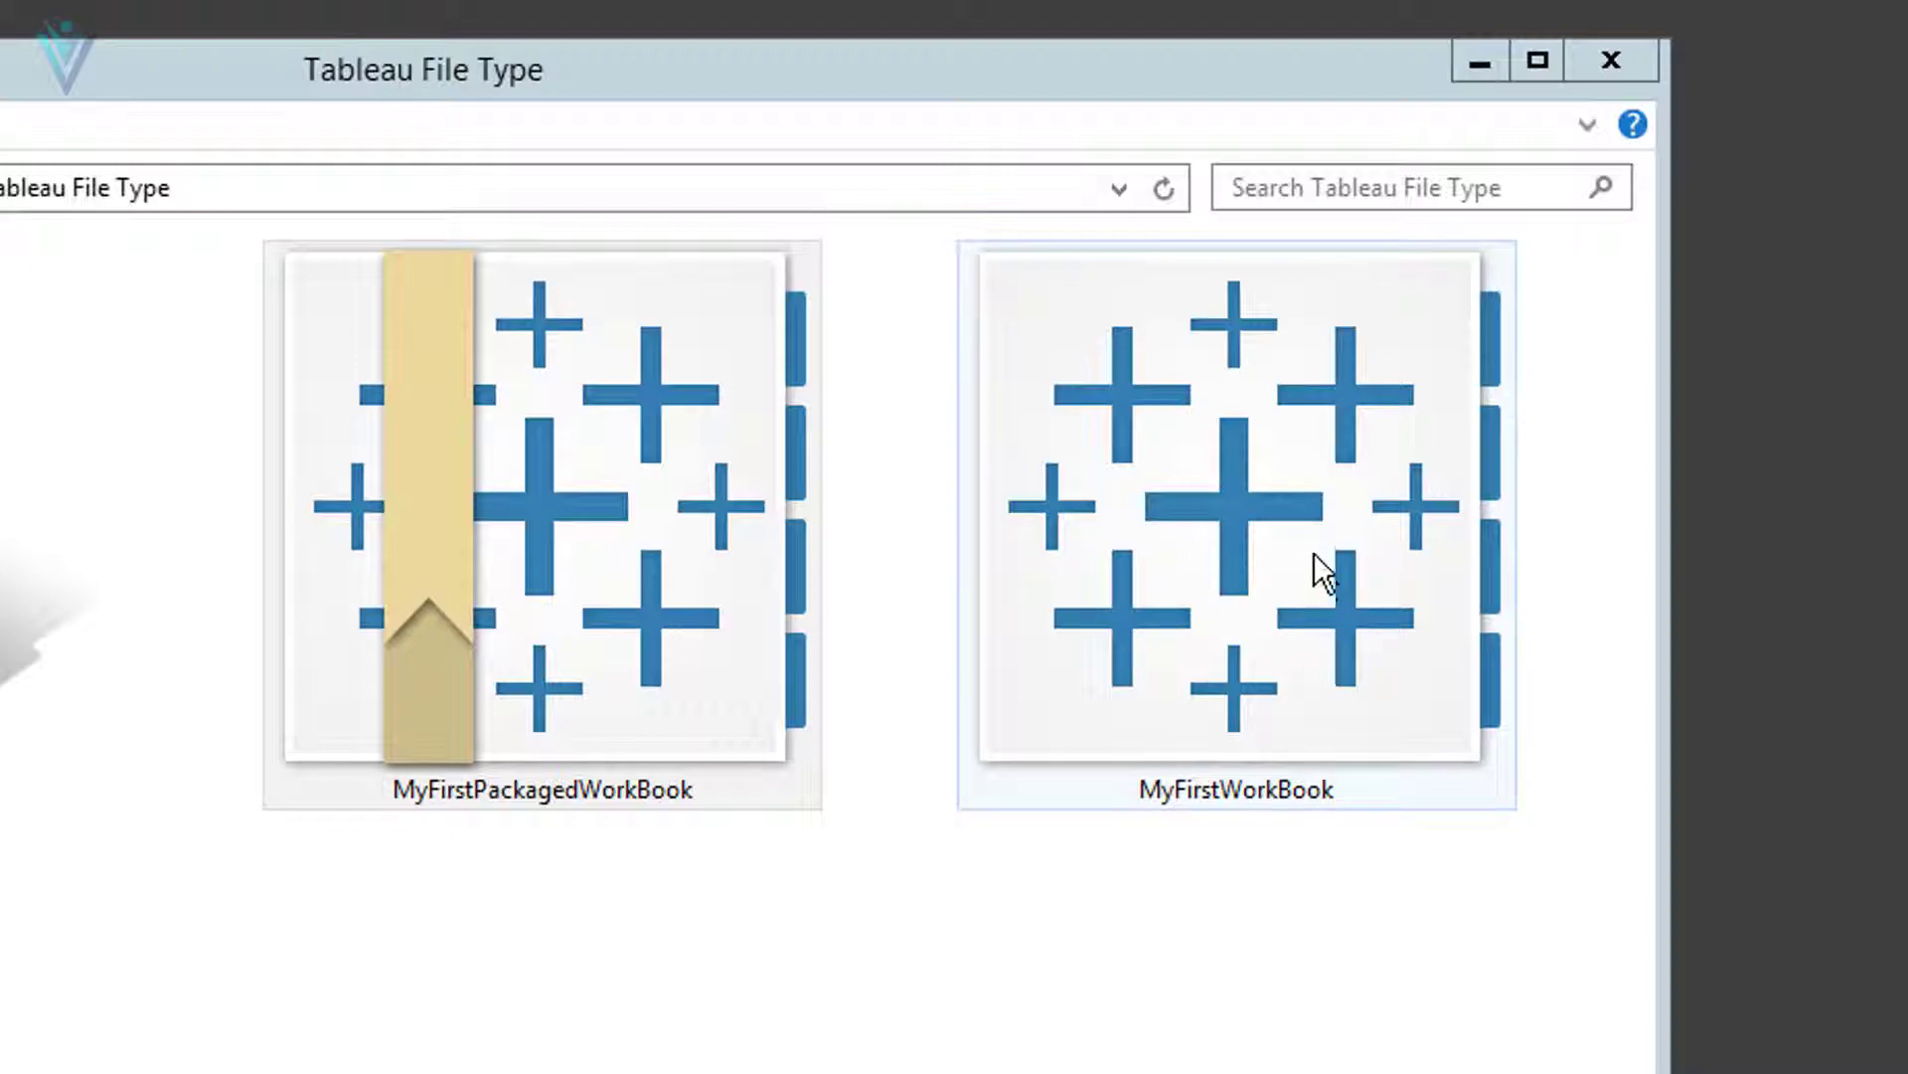
Step: Open MyFirstPackagedWorkBook, switch to Sheet 2 and sign in to Microsoft SQL Server with the account password
{"action": "double_click", "coordinate": [1237, 566]}
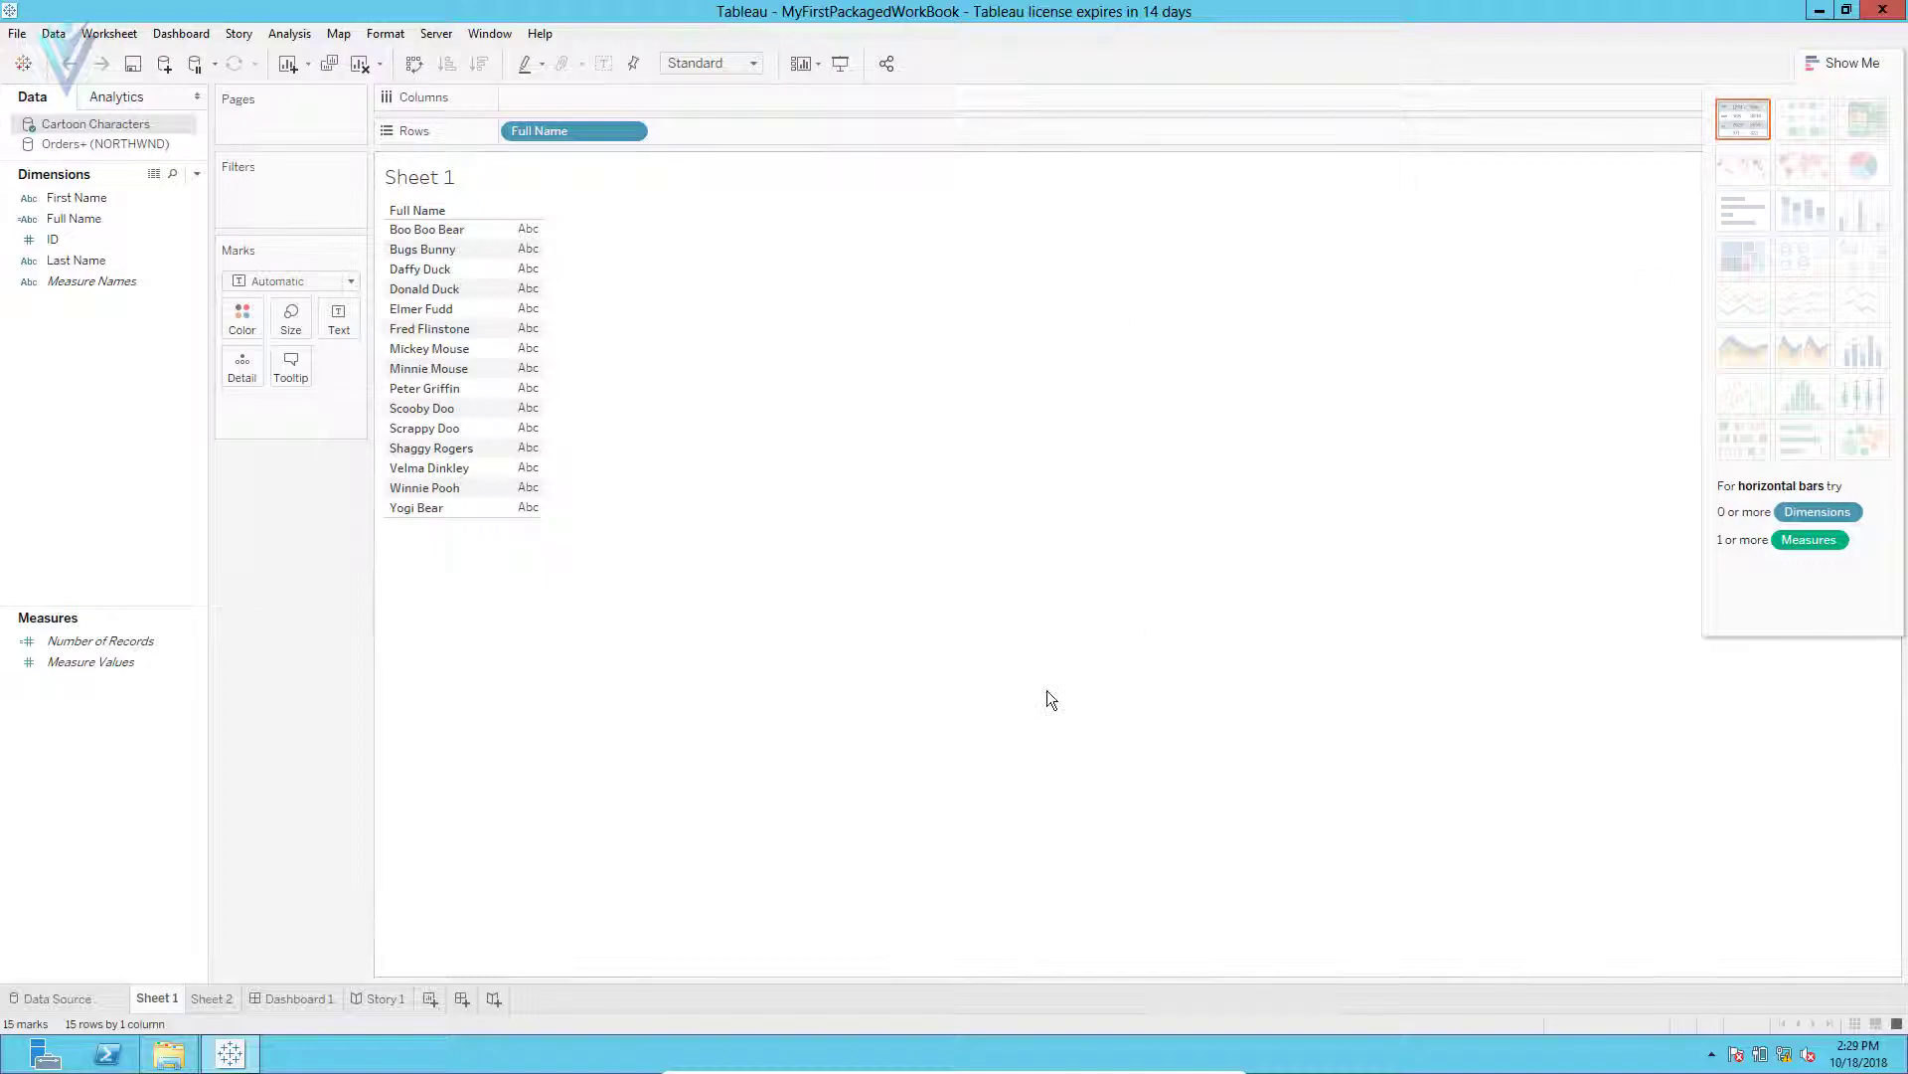
{"action": "left_click", "coordinate": [212, 997]}
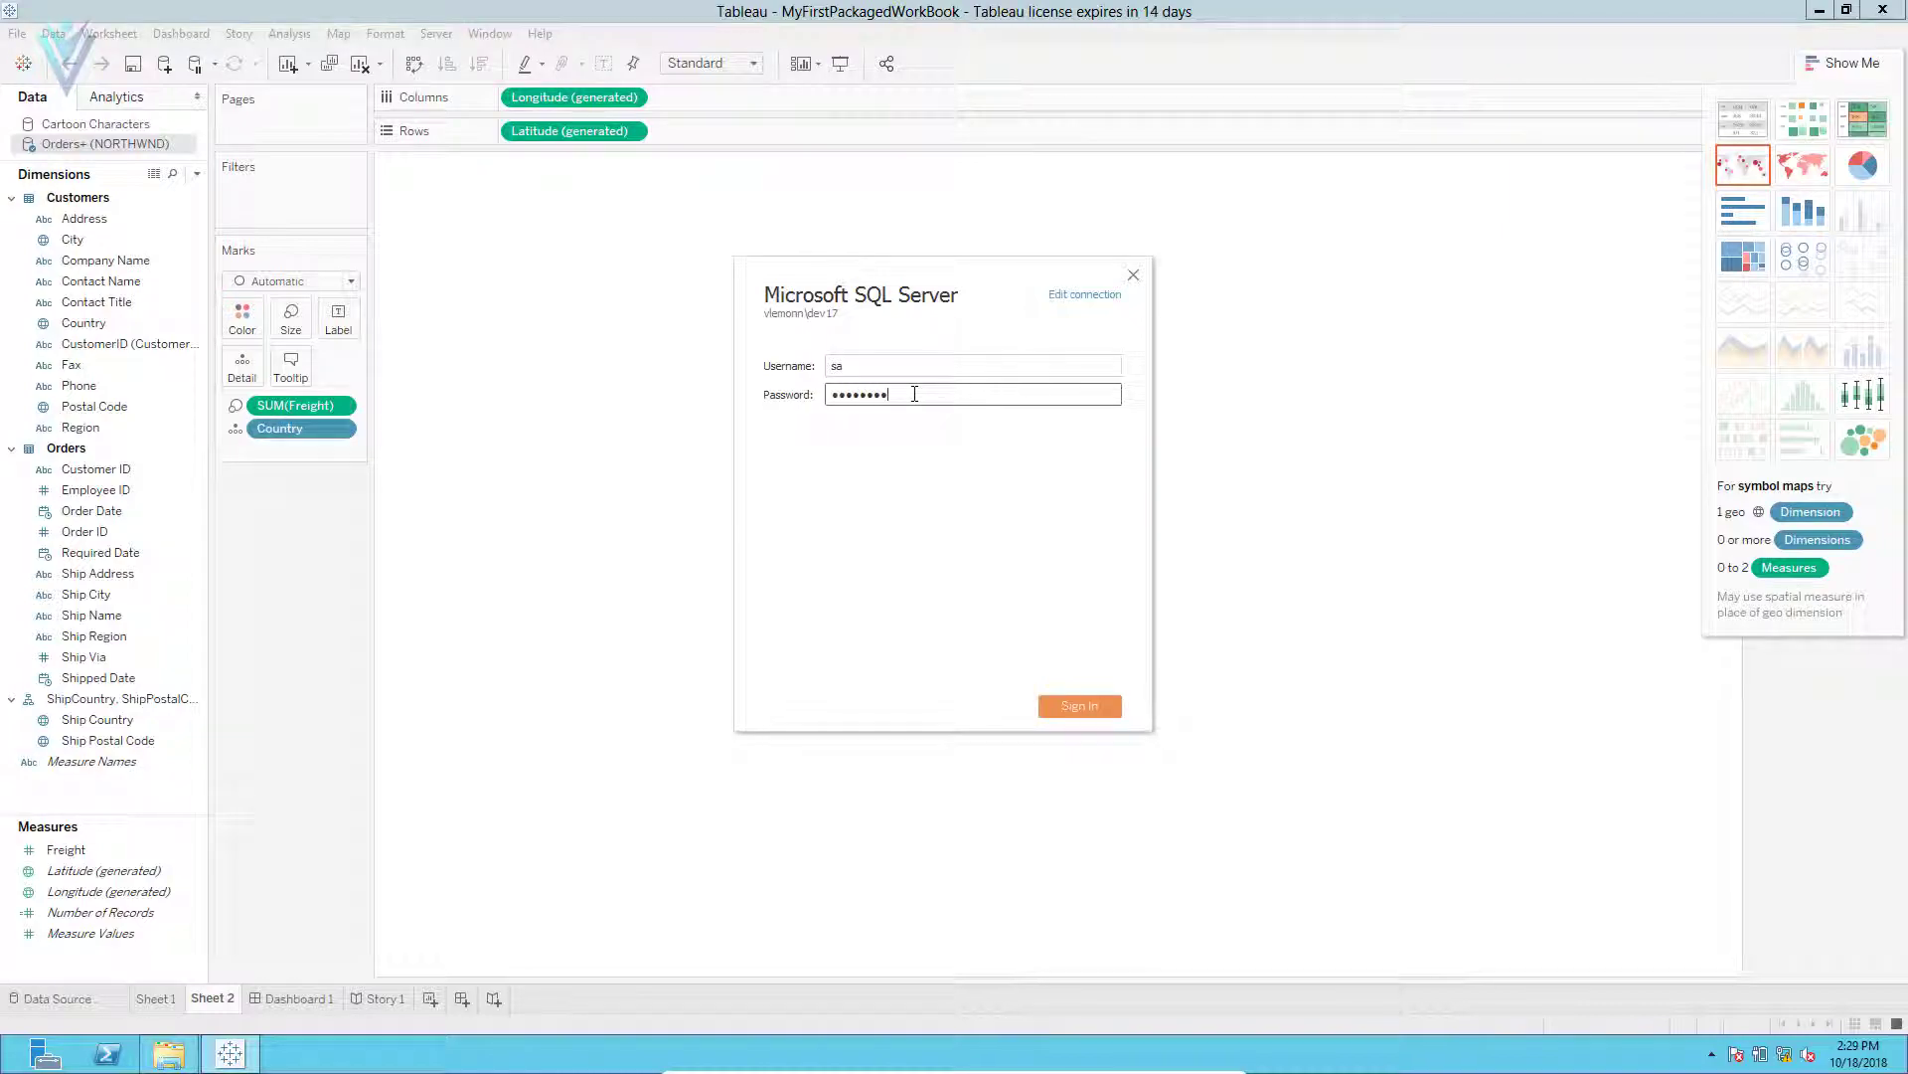
{"action": "key", "text": "Return"}
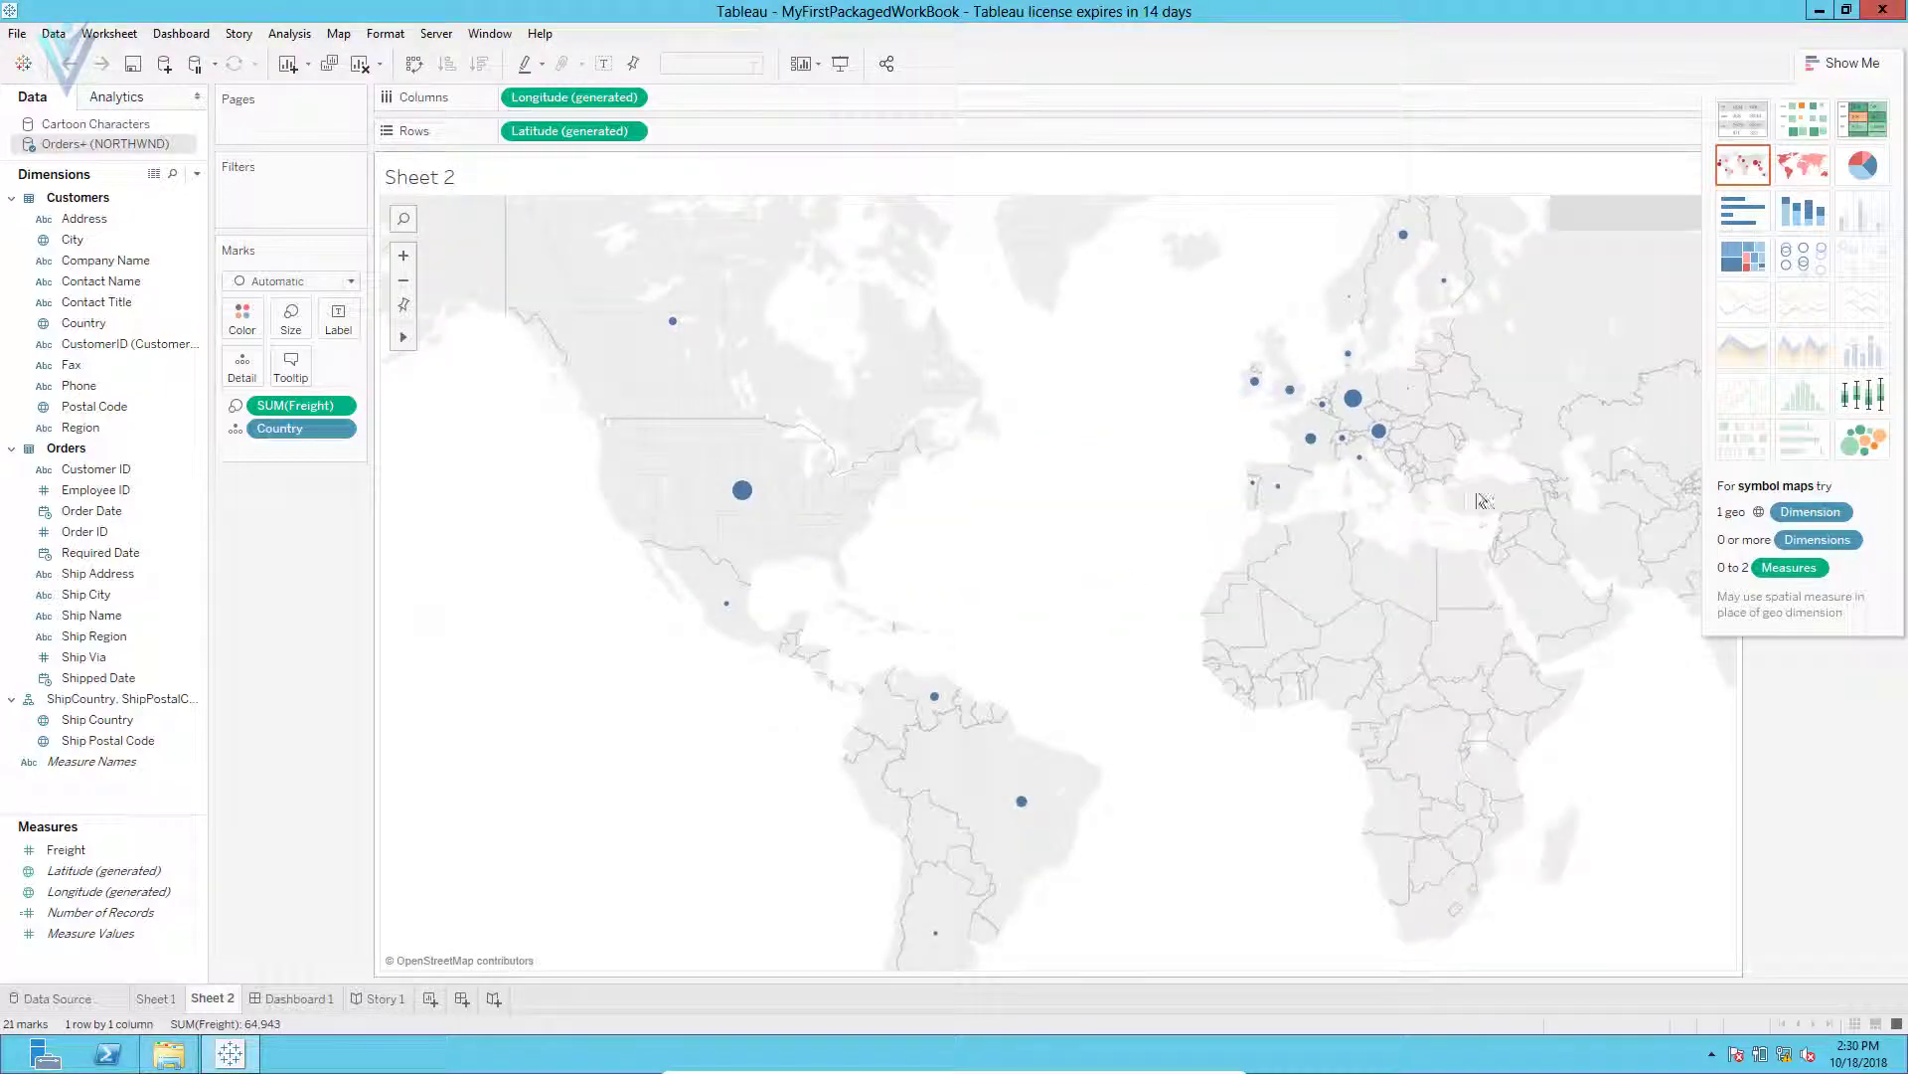
Step: Minimize Tableau, compare the packaged and regular workbook files in the folder, and review the article's Bookmarks (.tbm) section in the browser
{"action": "left_click", "coordinate": [1820, 12]}
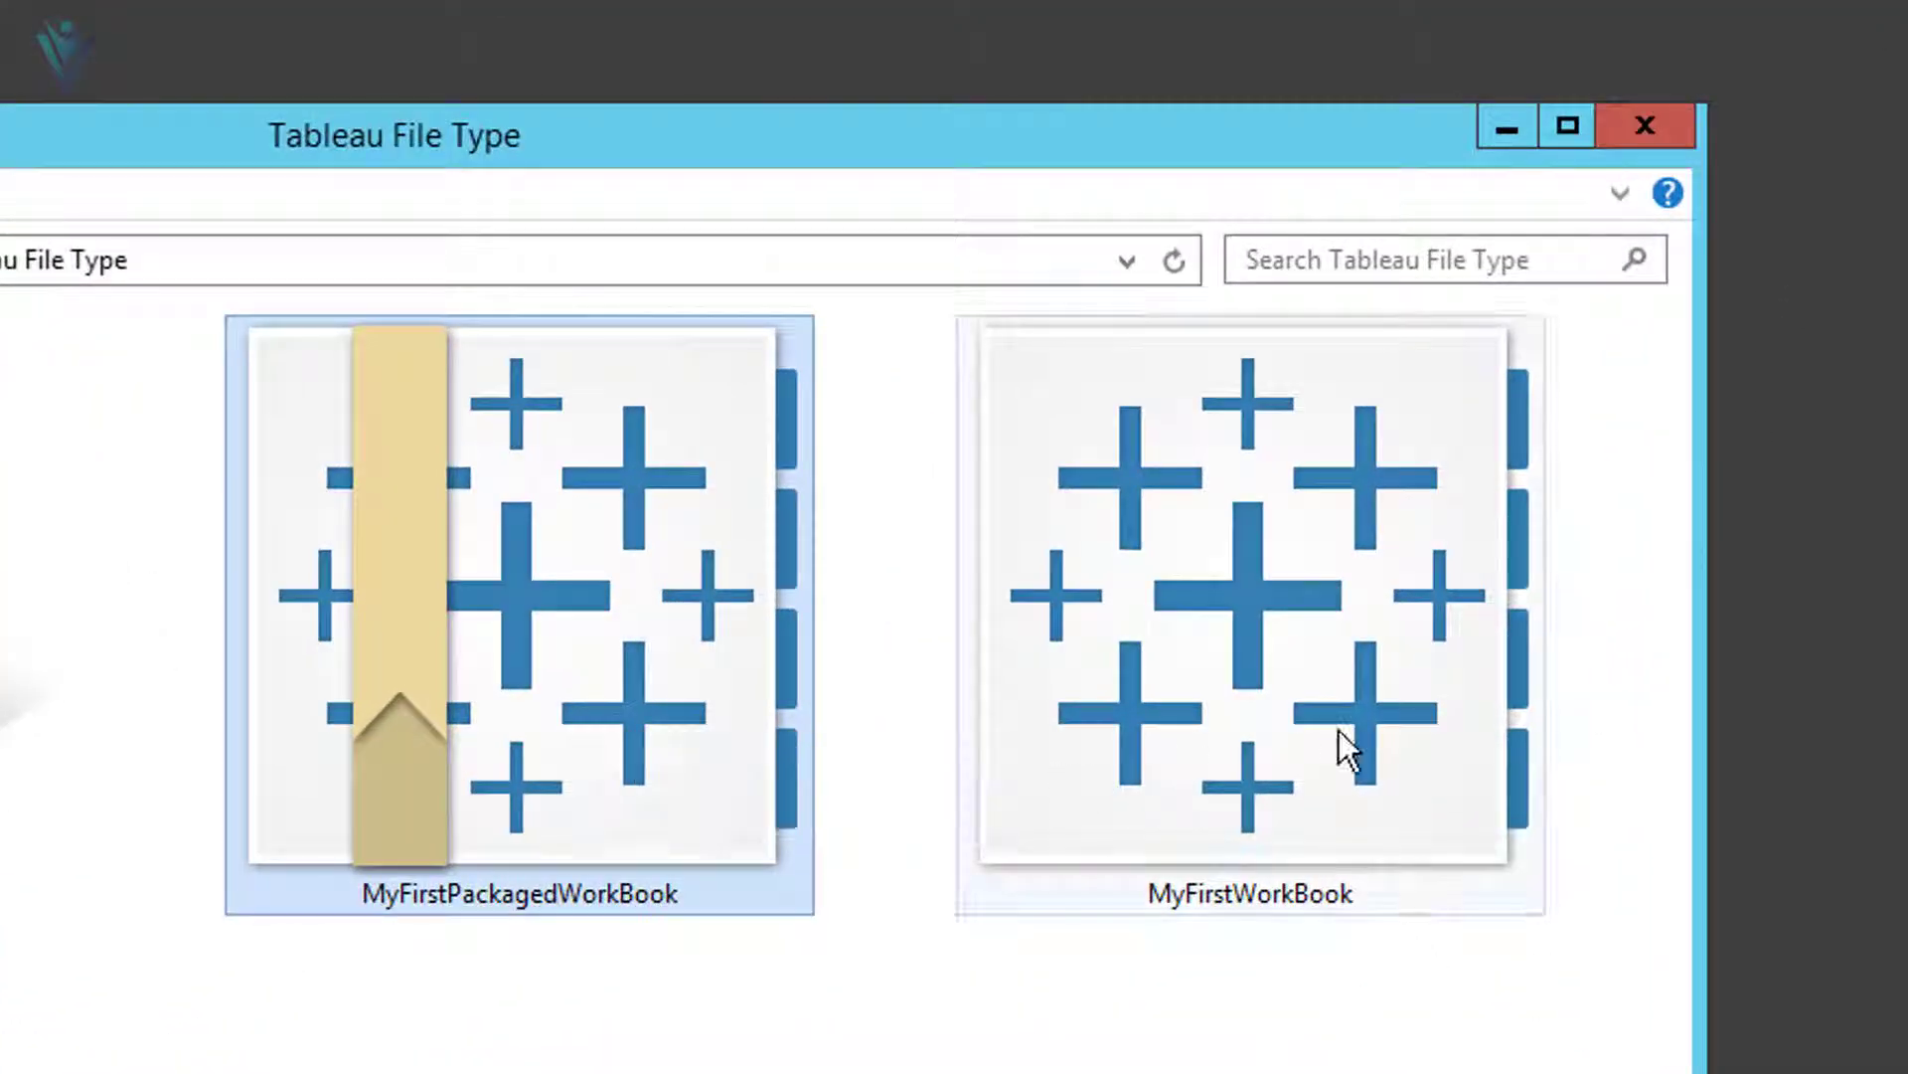
{"action": "mouse_move", "coordinate": [435, 741]}
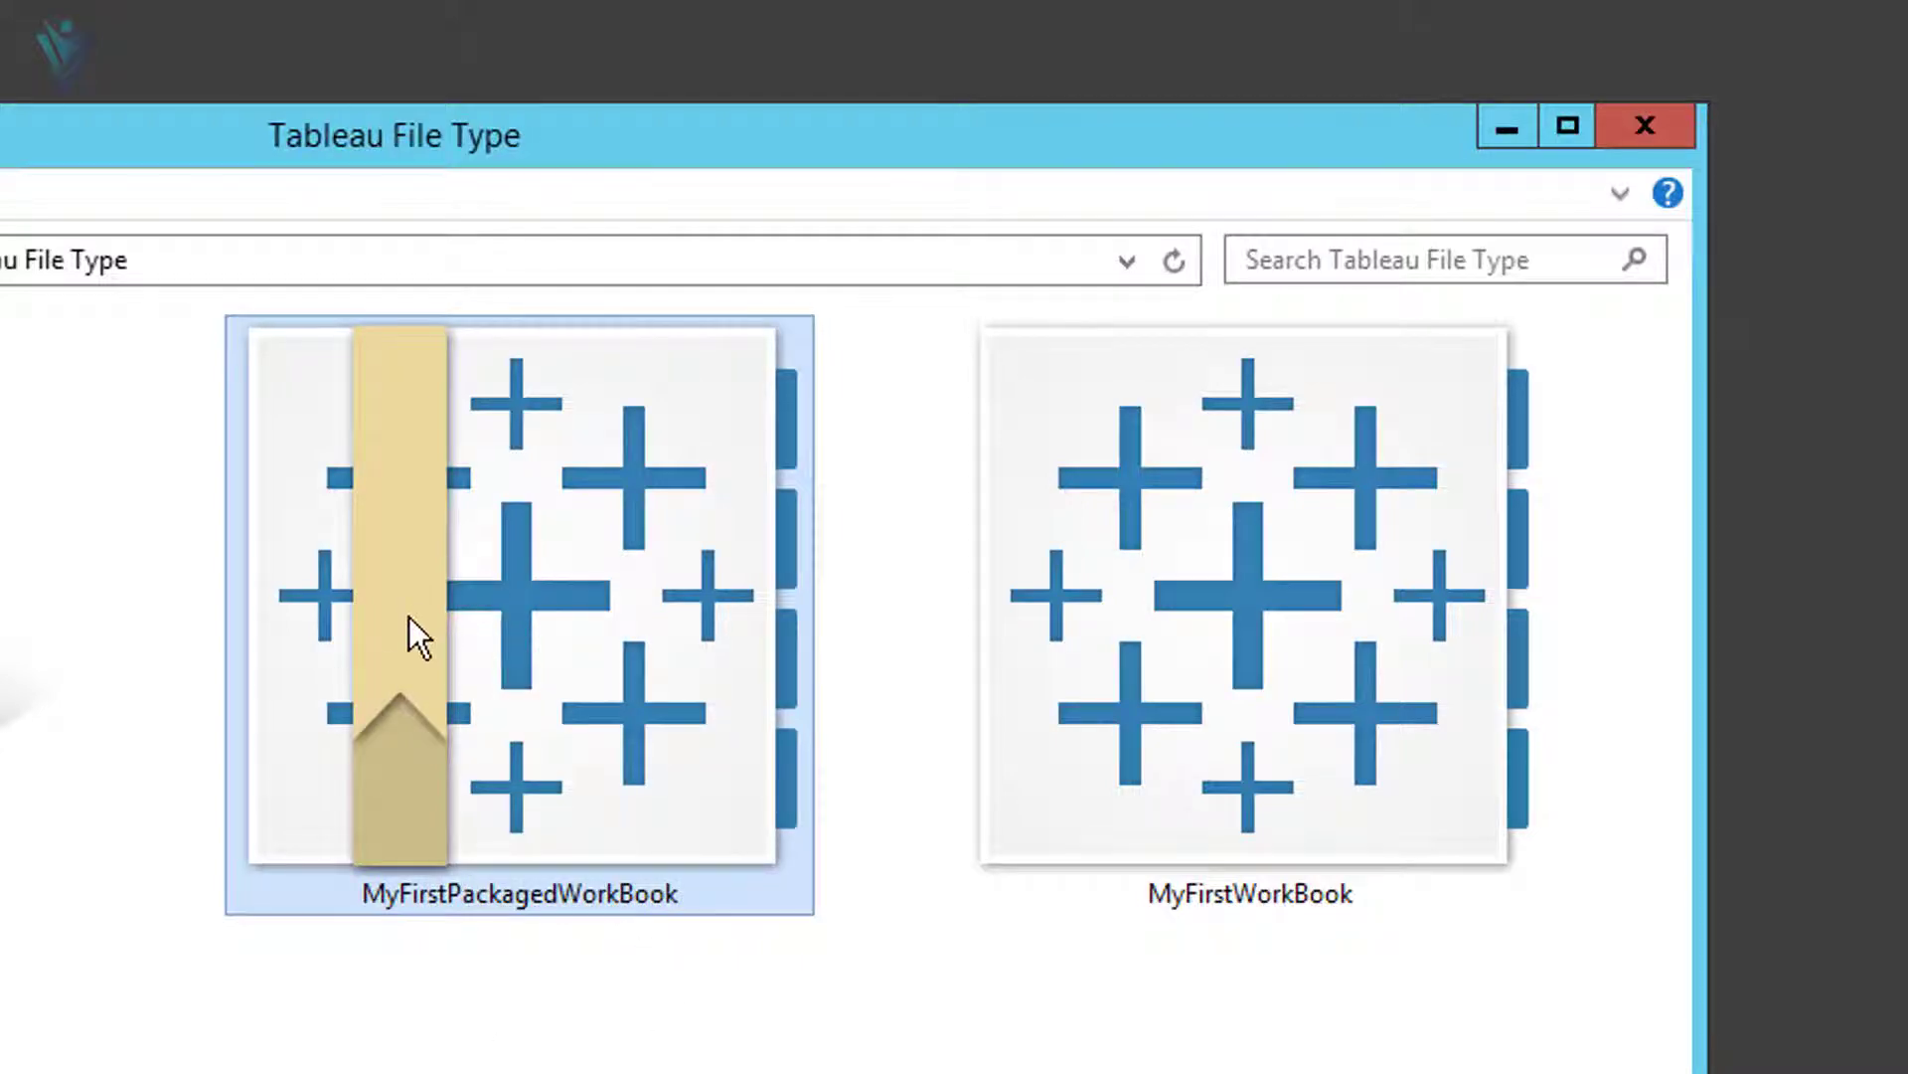
{"action": "mouse_move", "coordinate": [409, 617]}
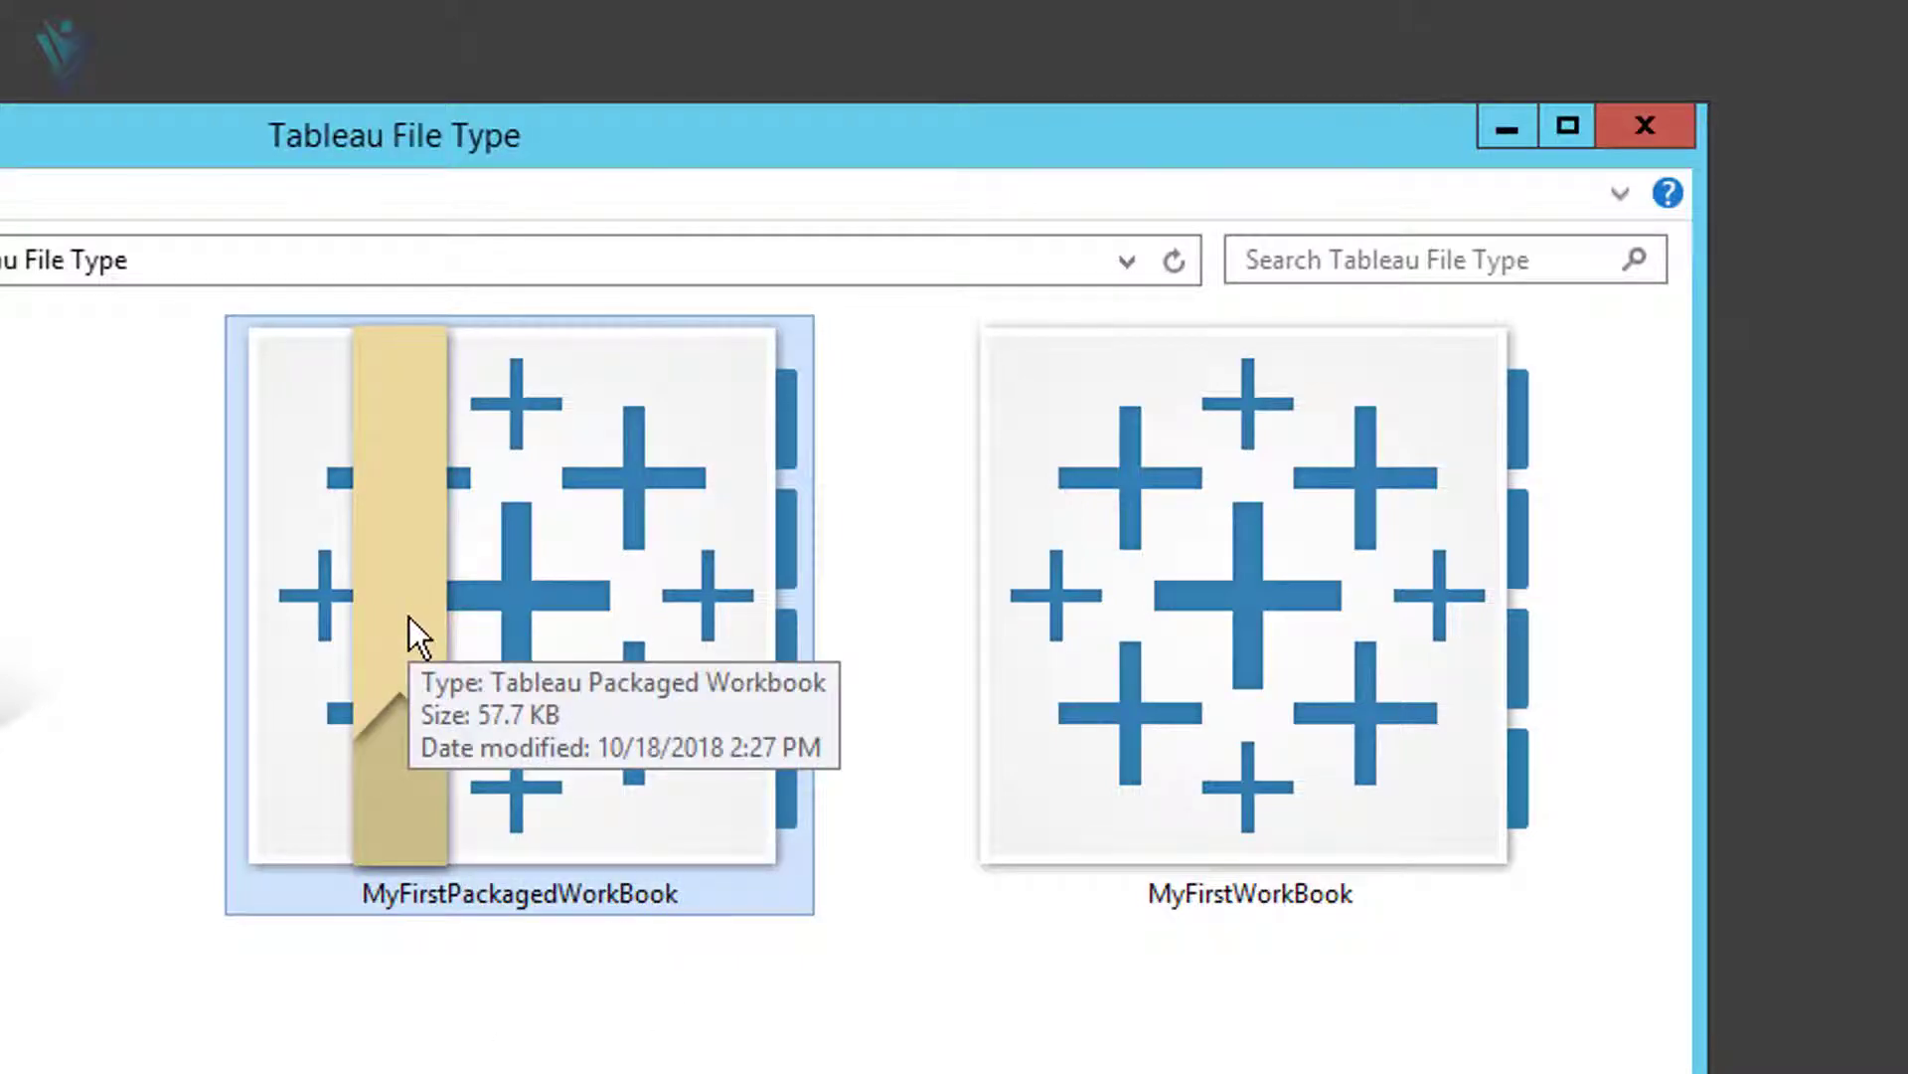
{"action": "mouse_move", "coordinate": [1312, 726]}
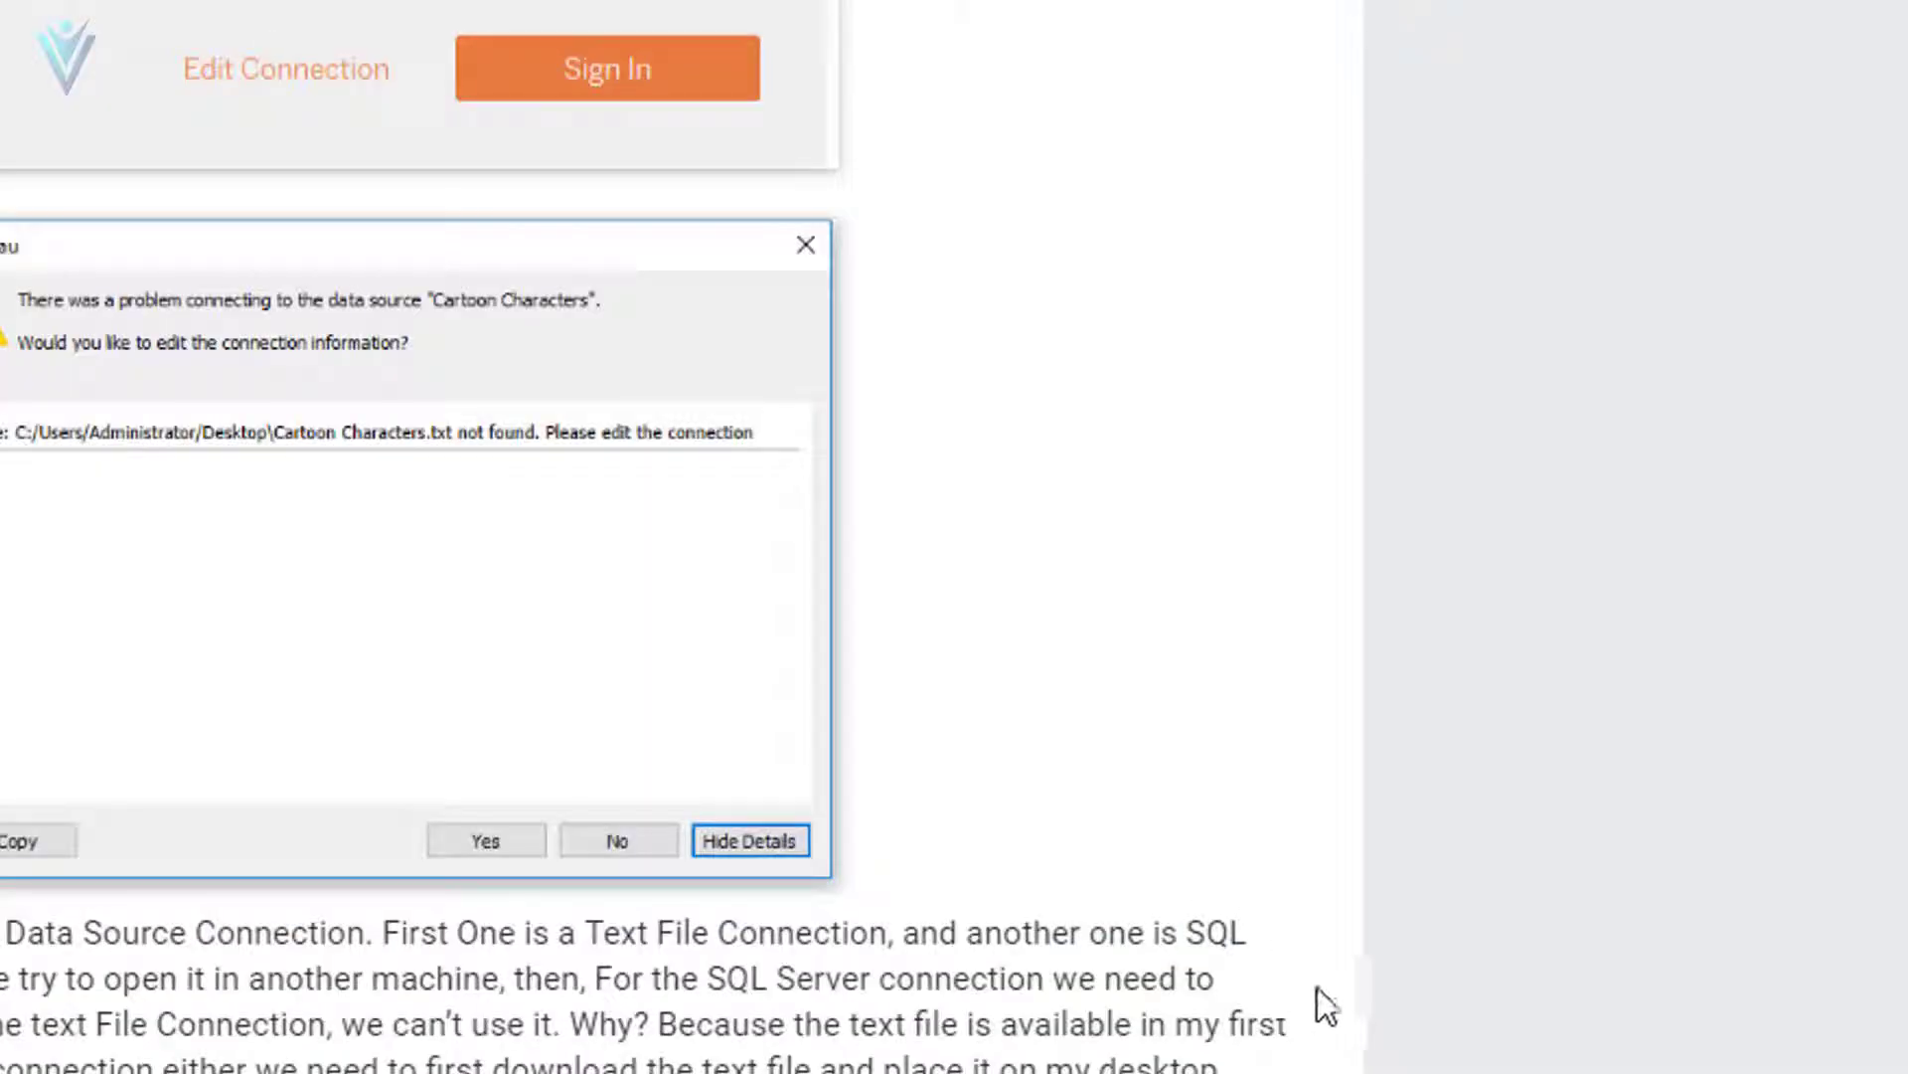
{"action": "scroll", "coordinate": [1282, 1004], "scroll_direction": "down", "scroll_amount": 2}
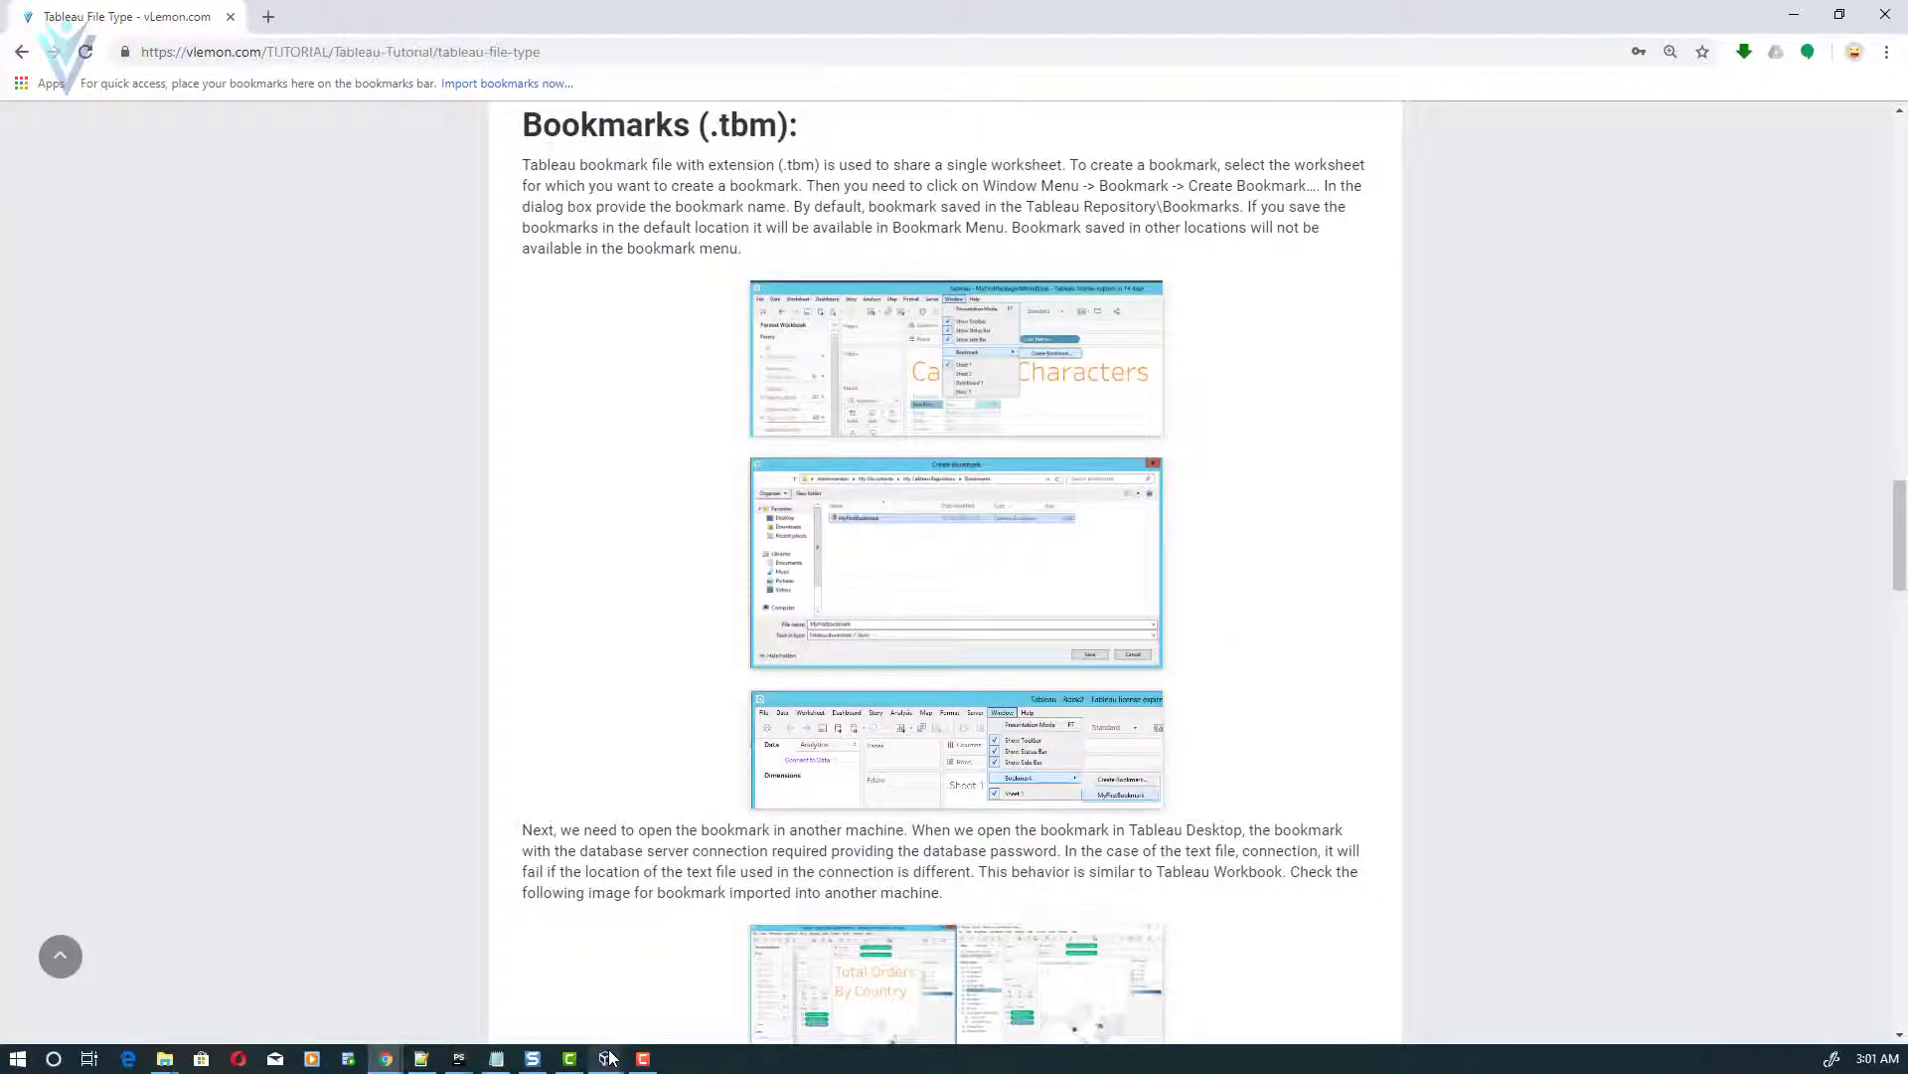
Step: On the Windows 10 machine, save a Tableau bookmark of Sheet 1 as MyFirstBookMark in the My Tableau Repository Bookmarks folder
{"action": "mouse_move", "coordinate": [608, 1060]}
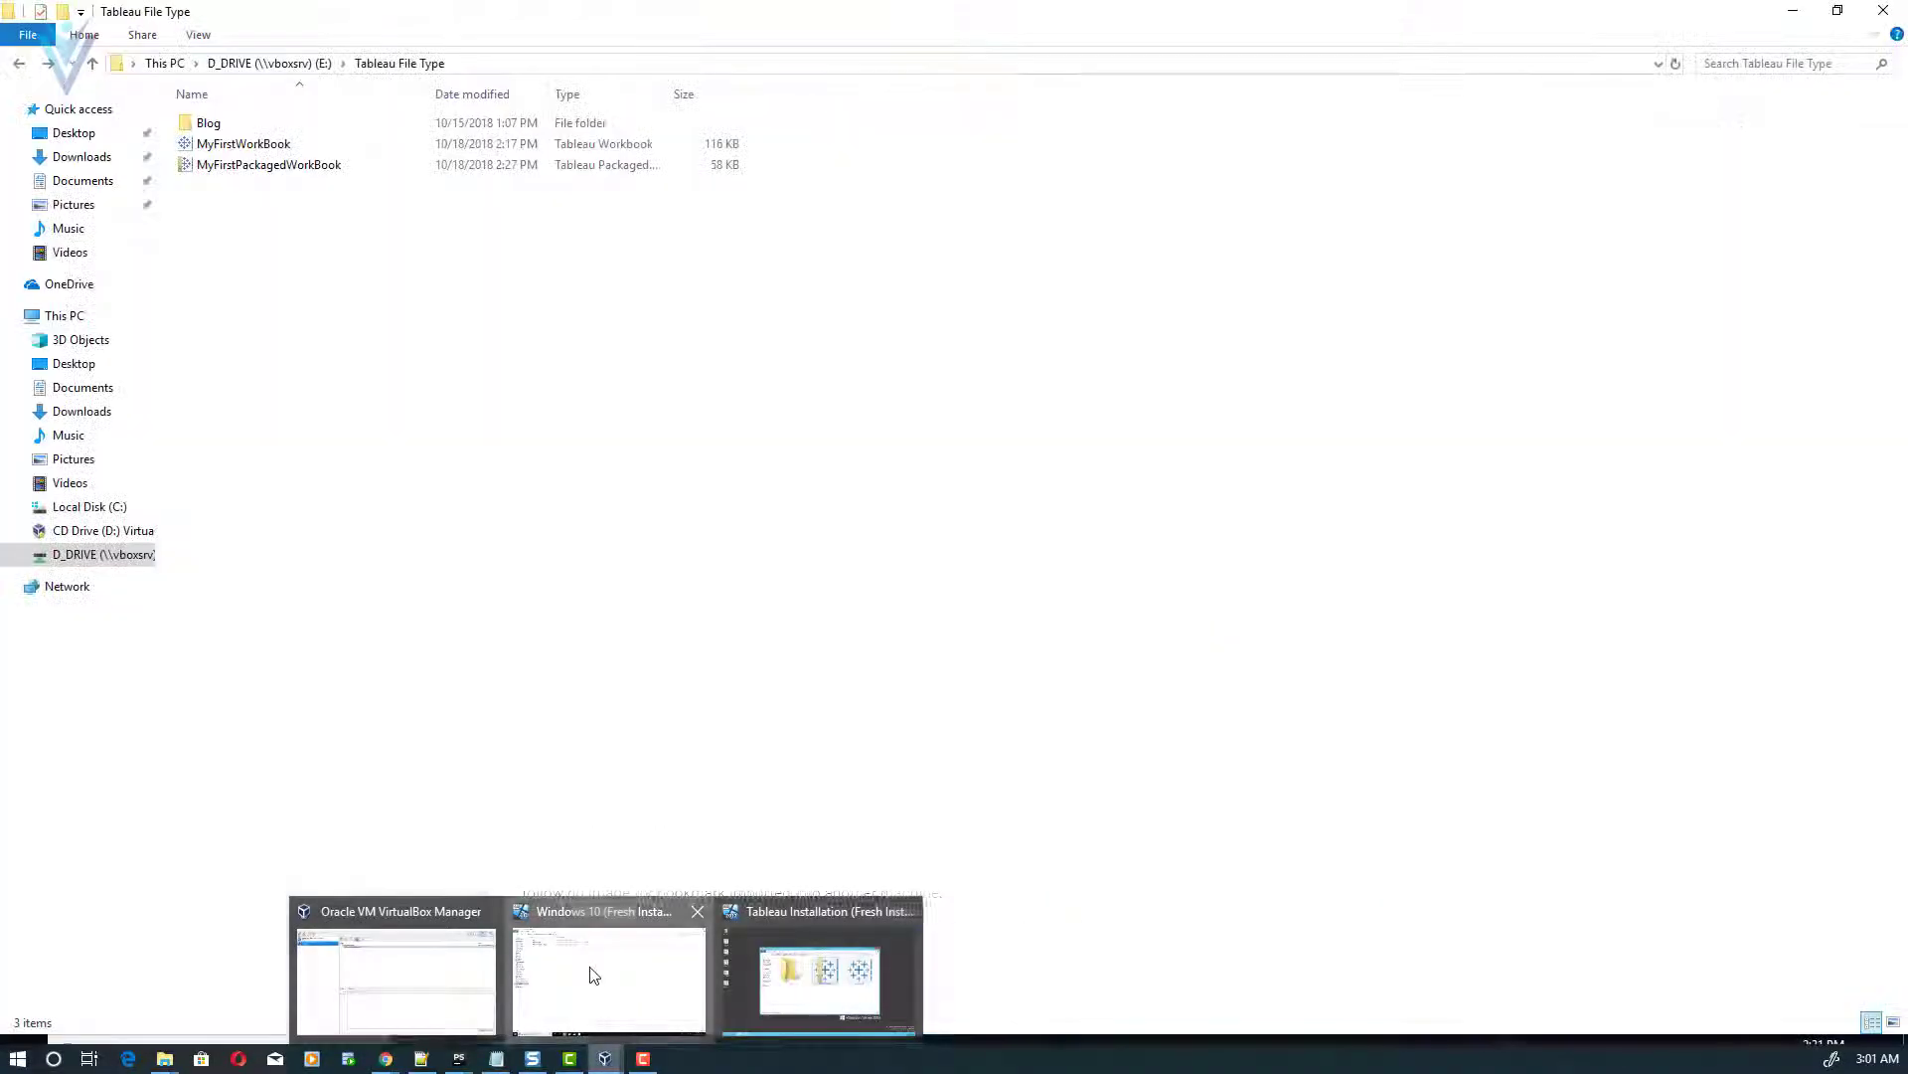
{"action": "left_click", "coordinate": [595, 970]}
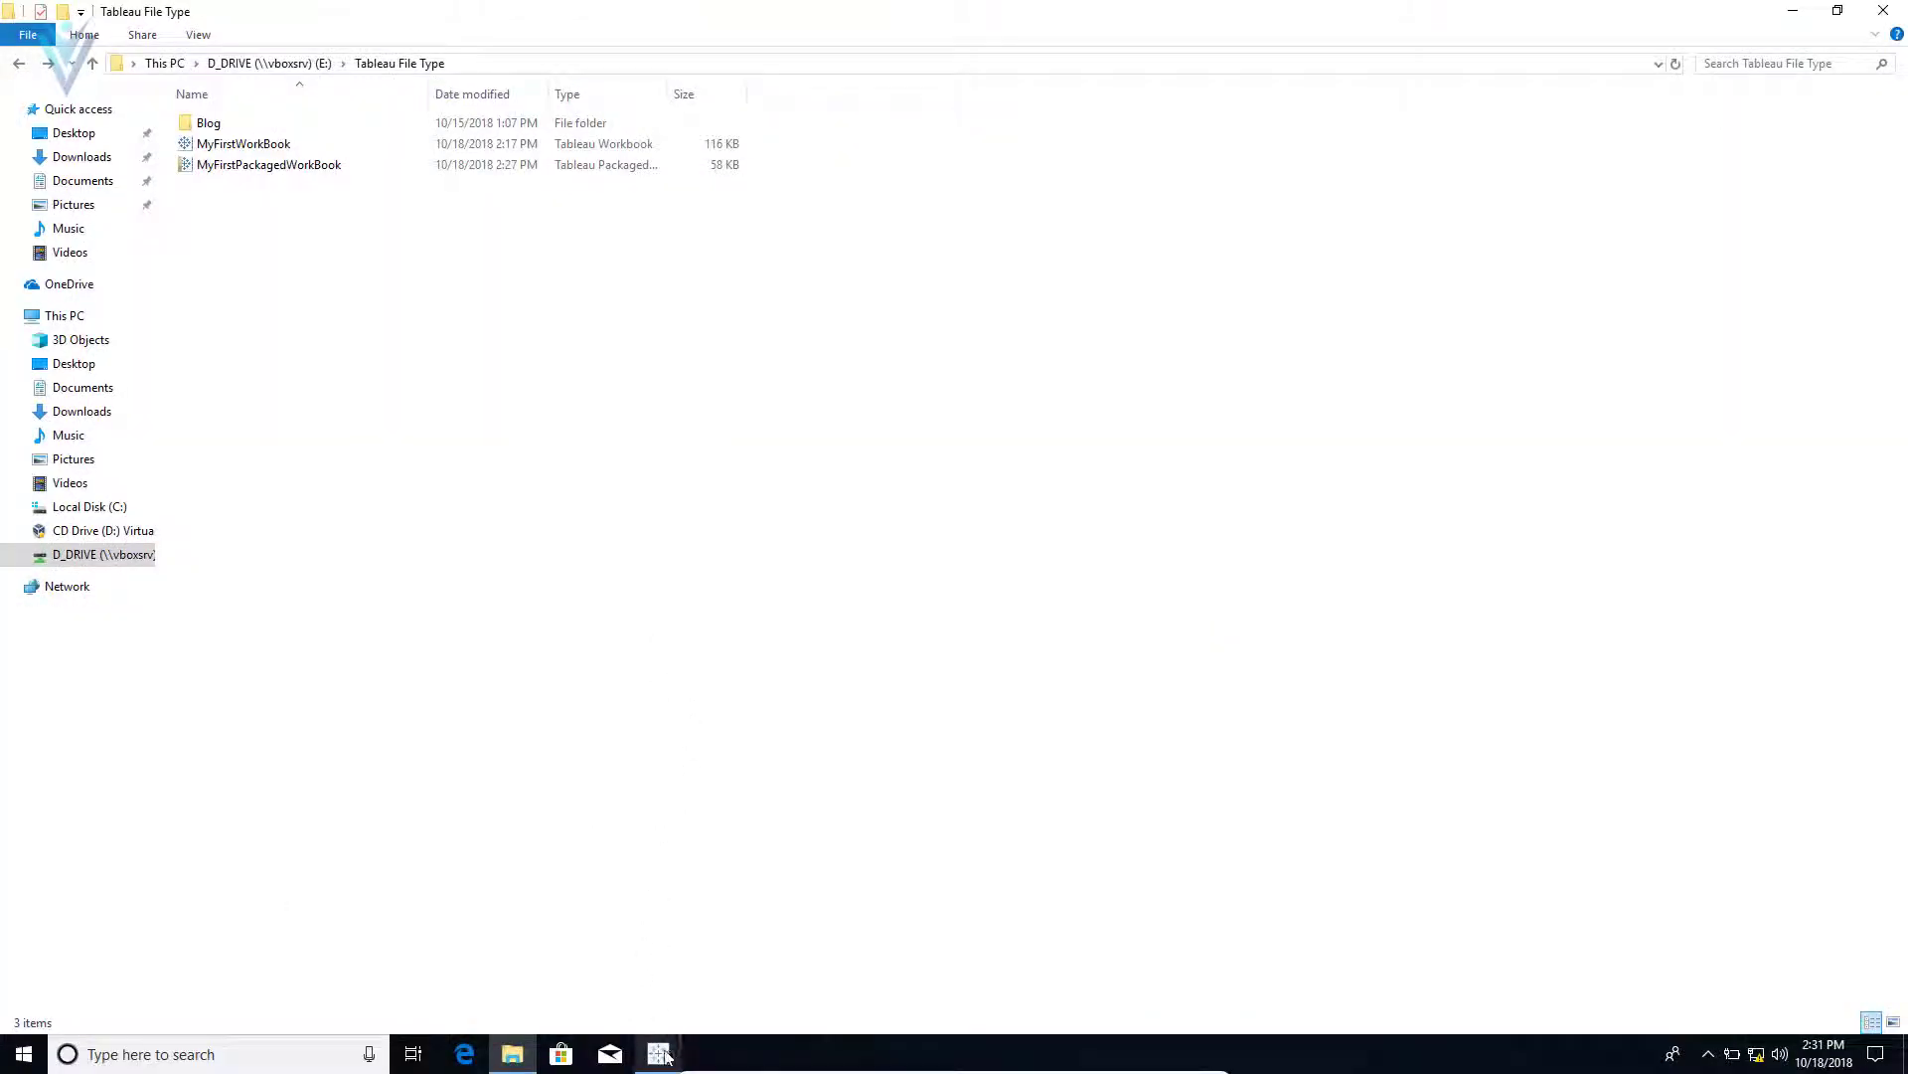
{"action": "left_click", "coordinate": [661, 1054]}
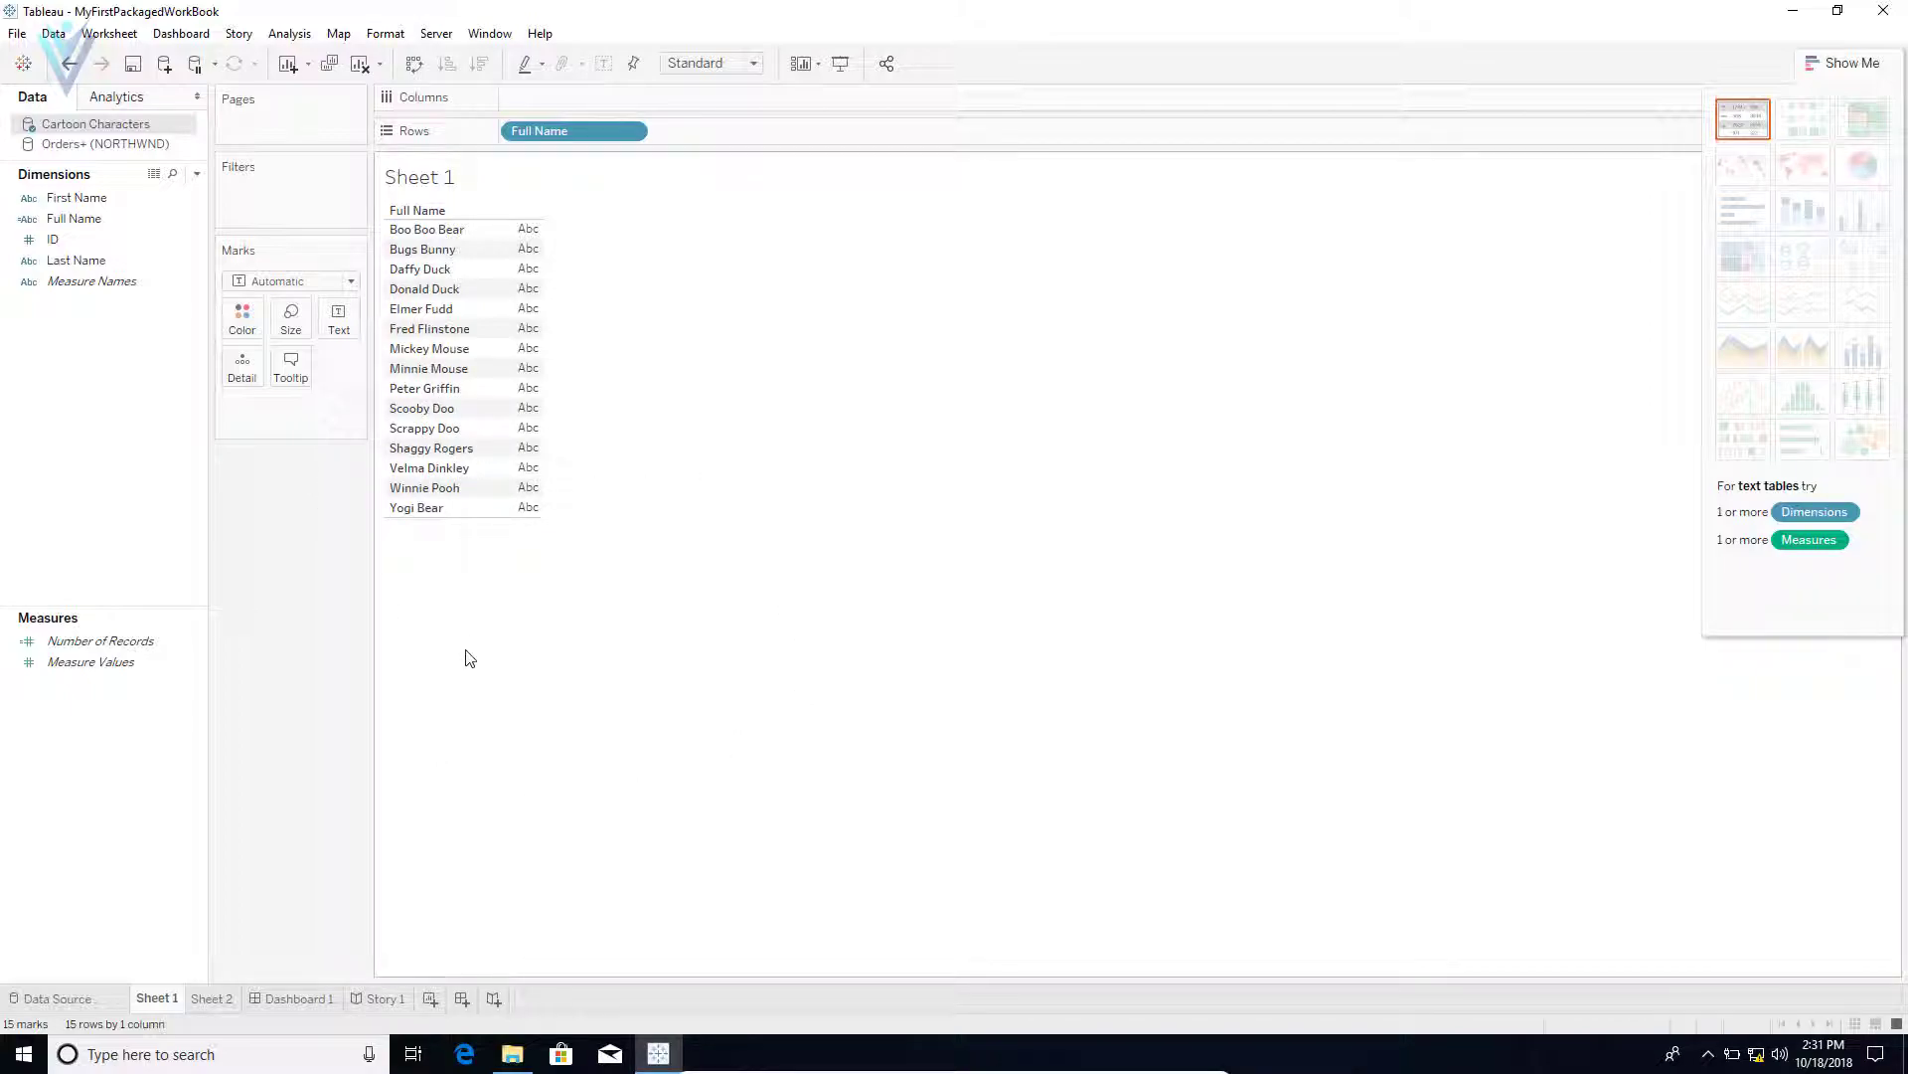
{"action": "left_click", "coordinate": [484, 34]}
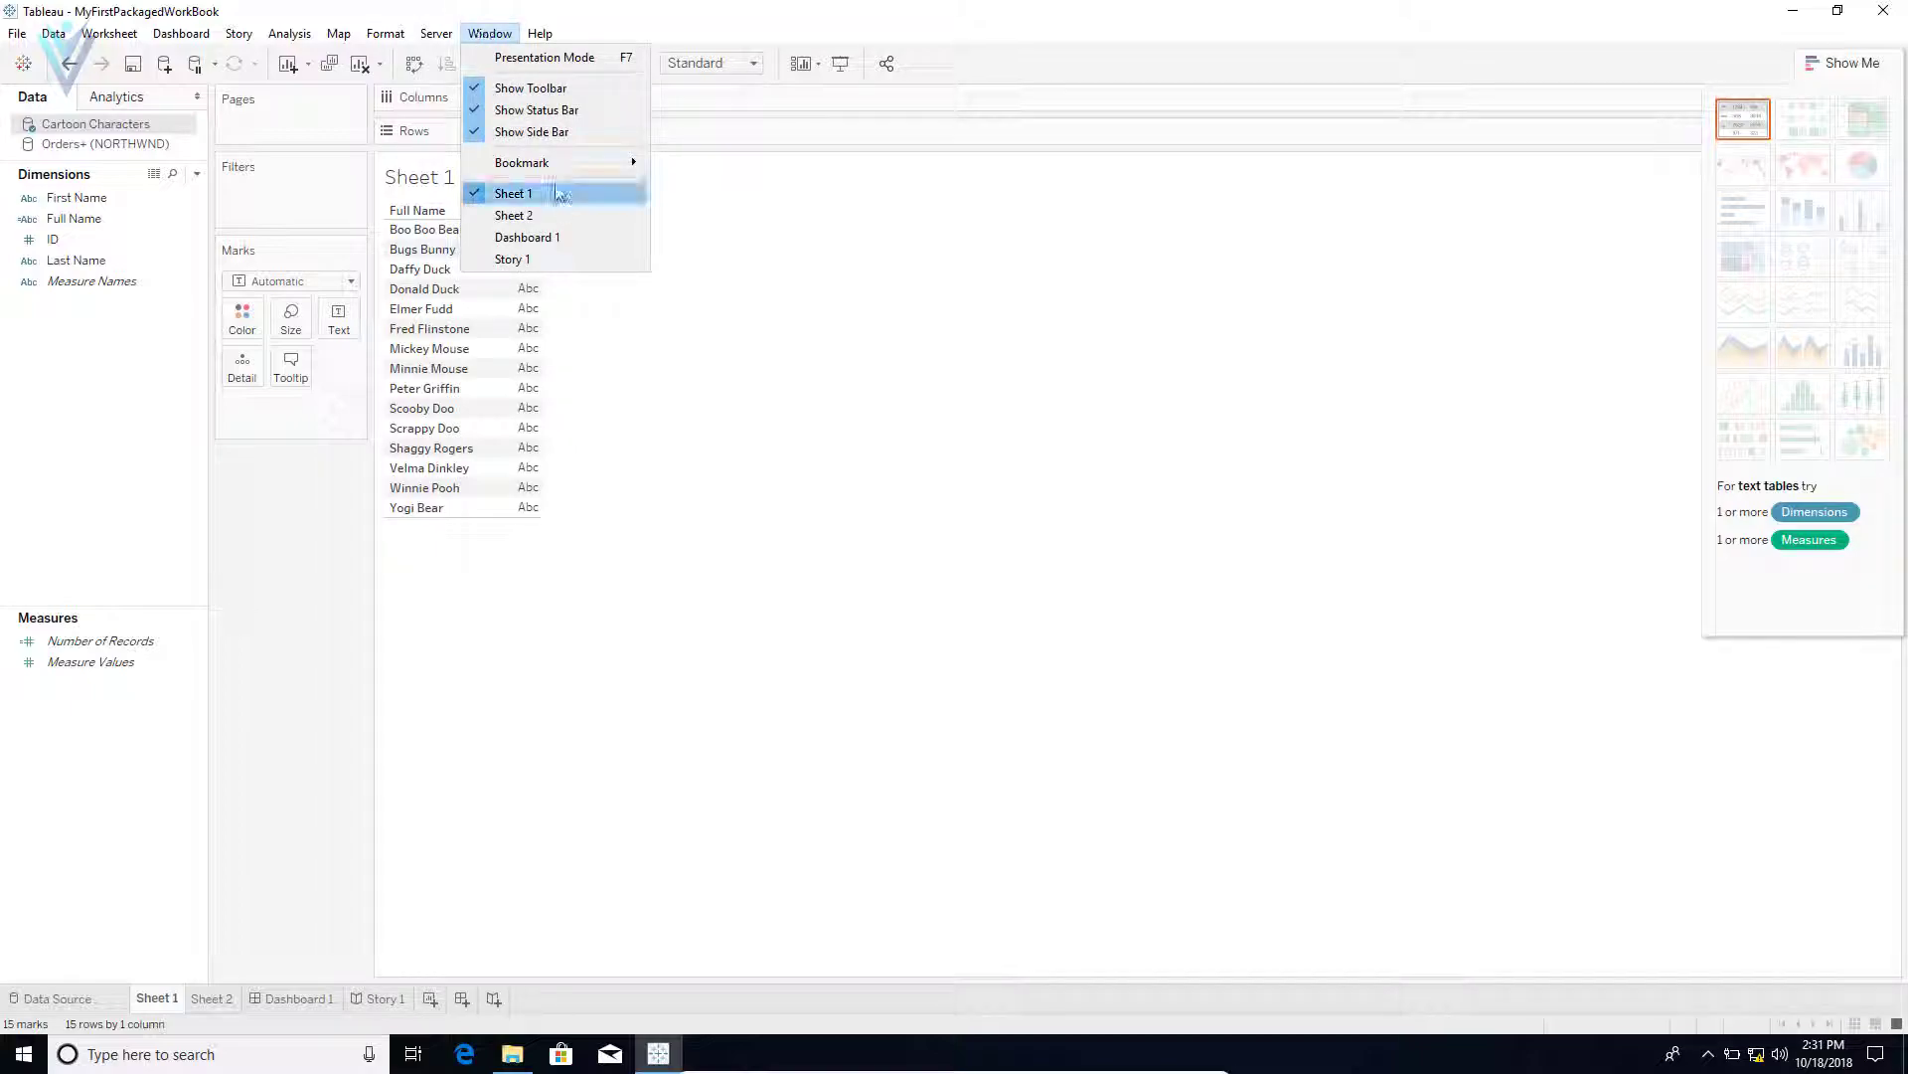
{"action": "mouse_move", "coordinate": [546, 167]}
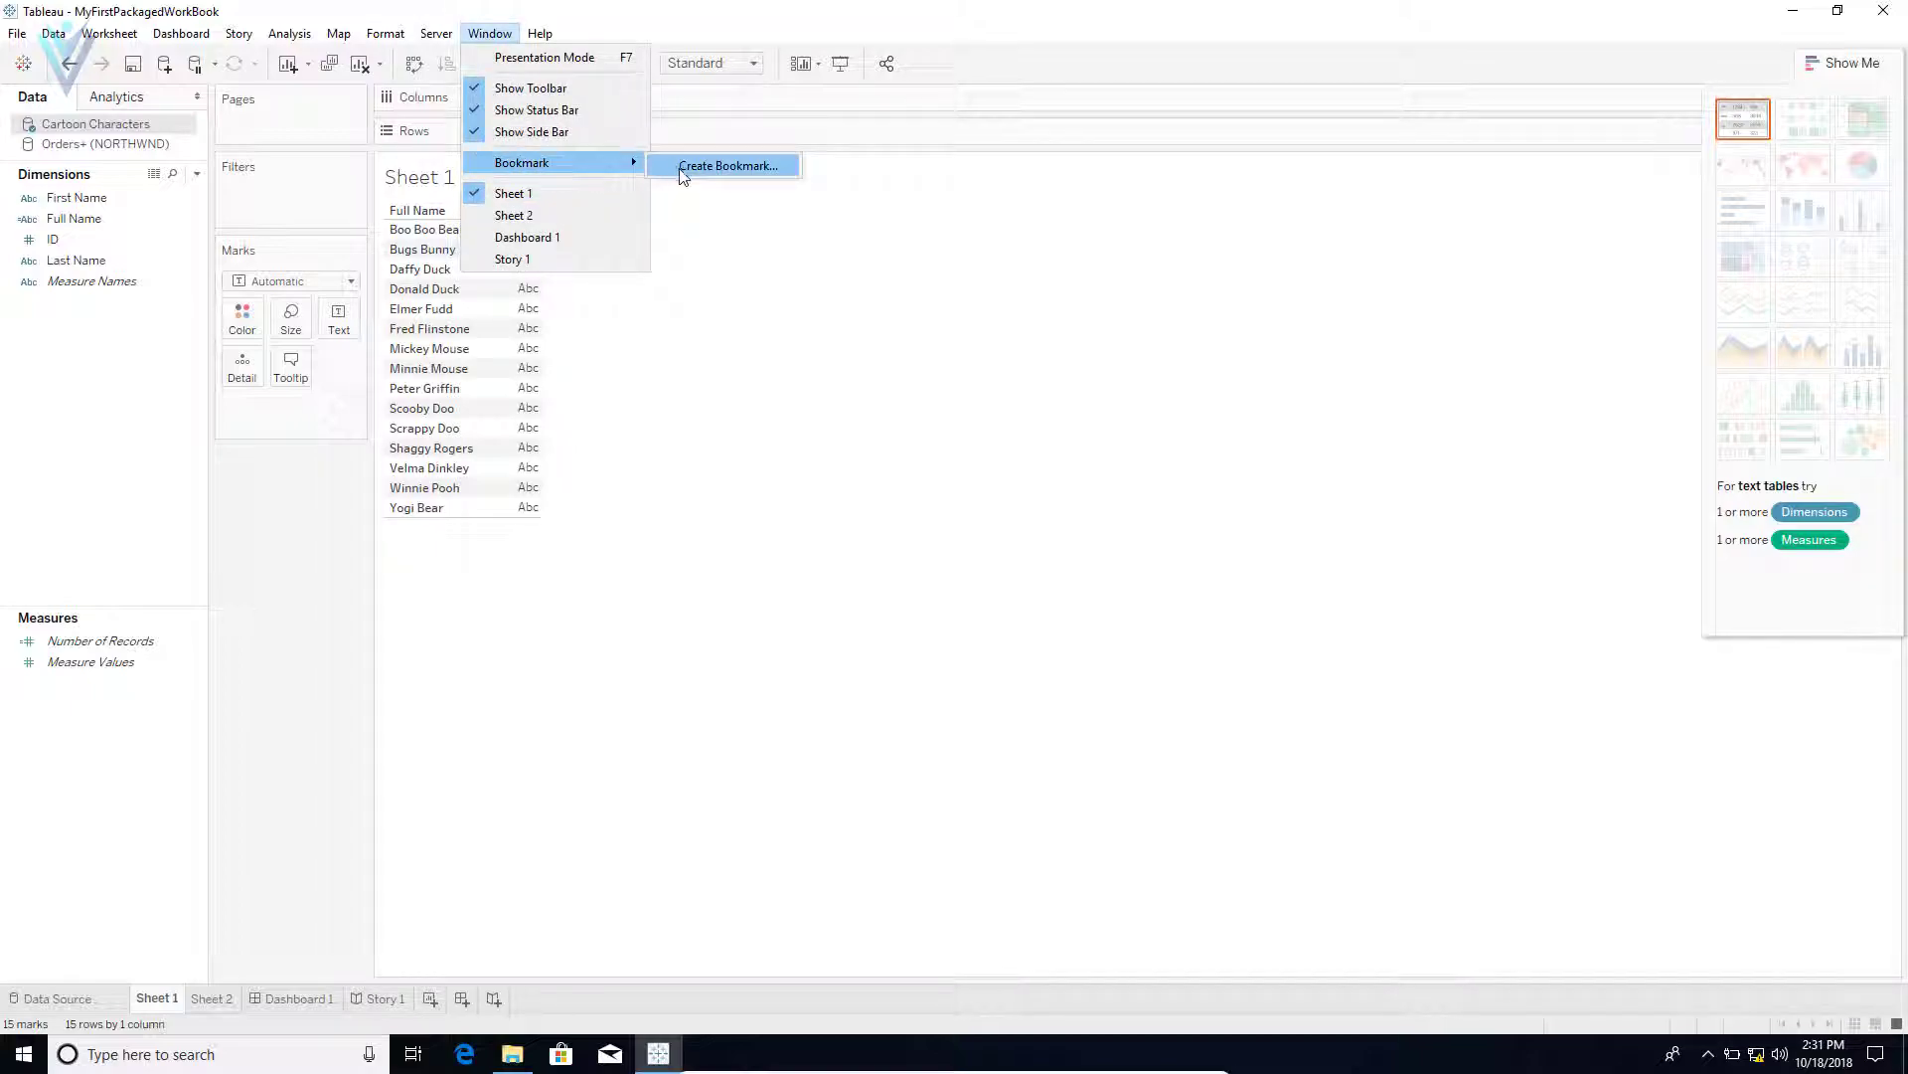
{"action": "left_click", "coordinate": [683, 175]}
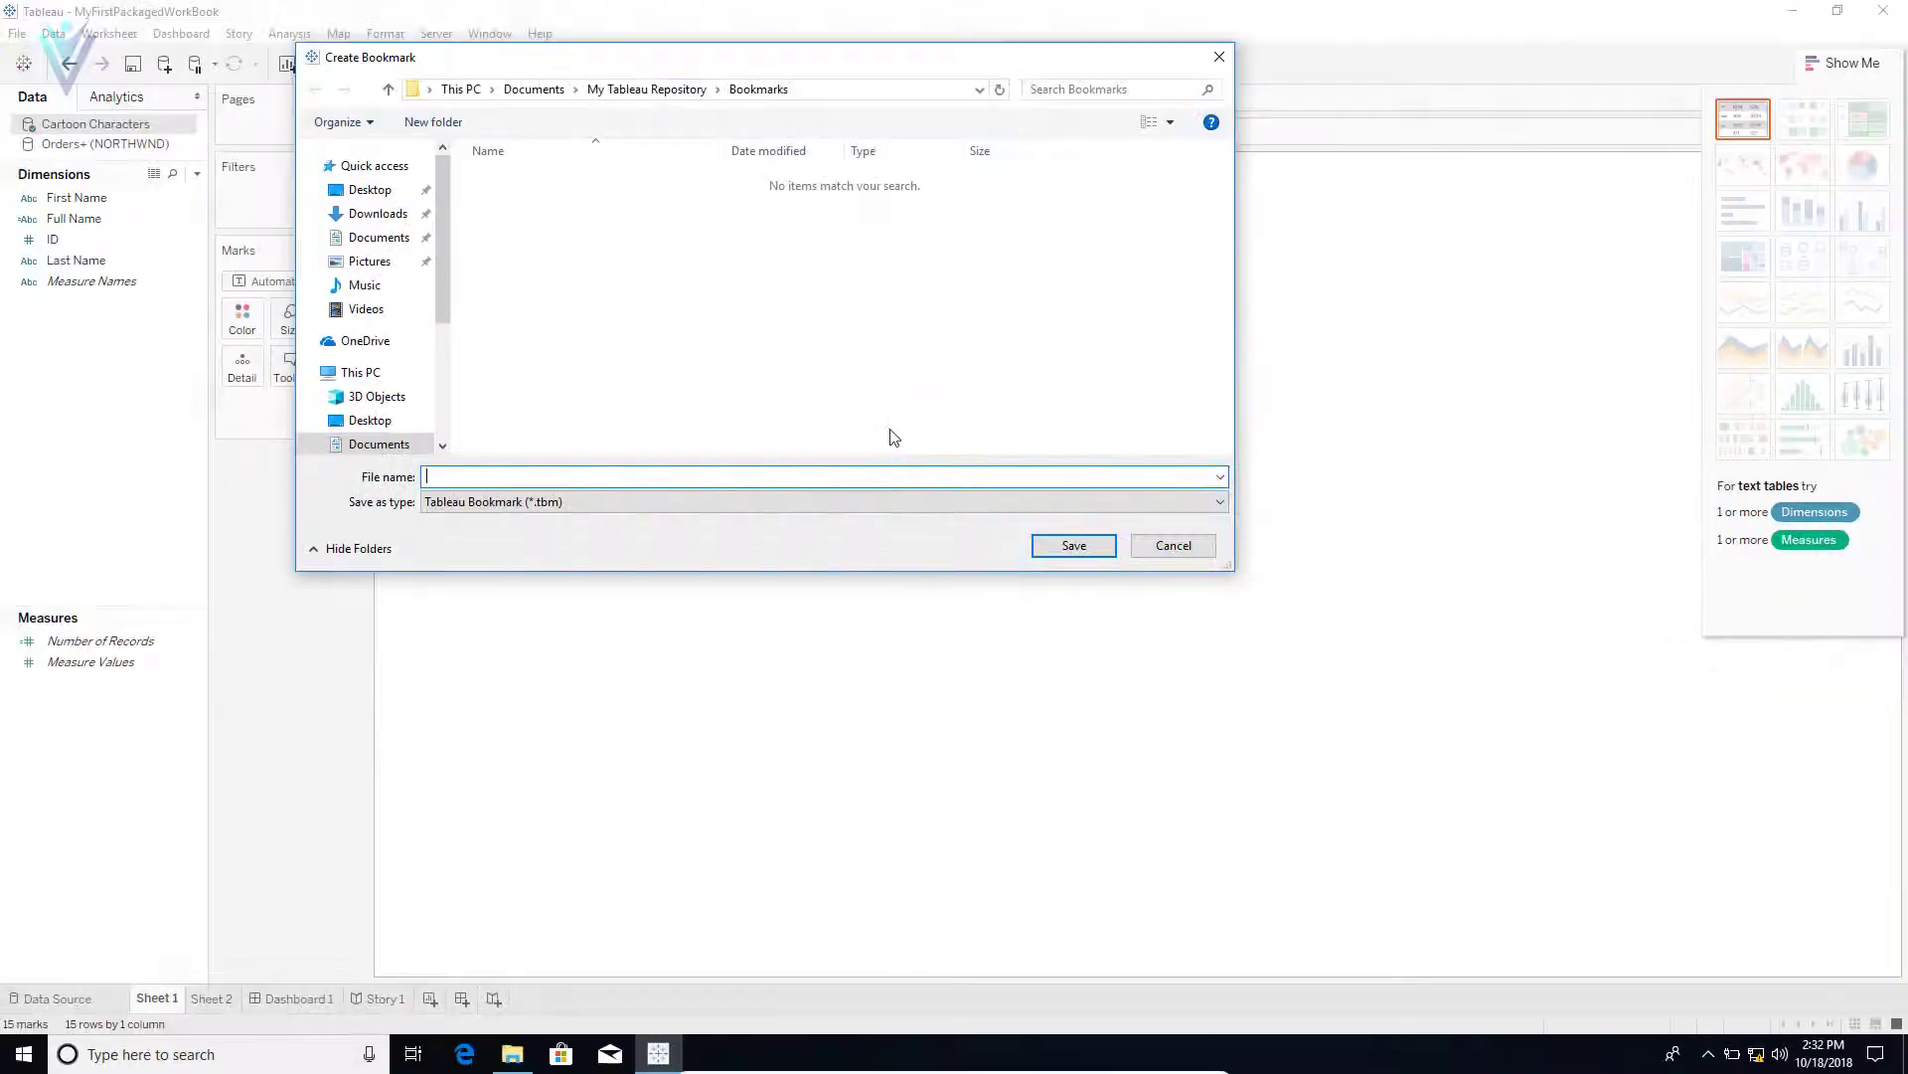
{"action": "type", "text": "MyFirstBookMark"}
{"action": "left_click", "coordinate": [921, 92]}
{"action": "left_click", "coordinate": [1092, 553]}
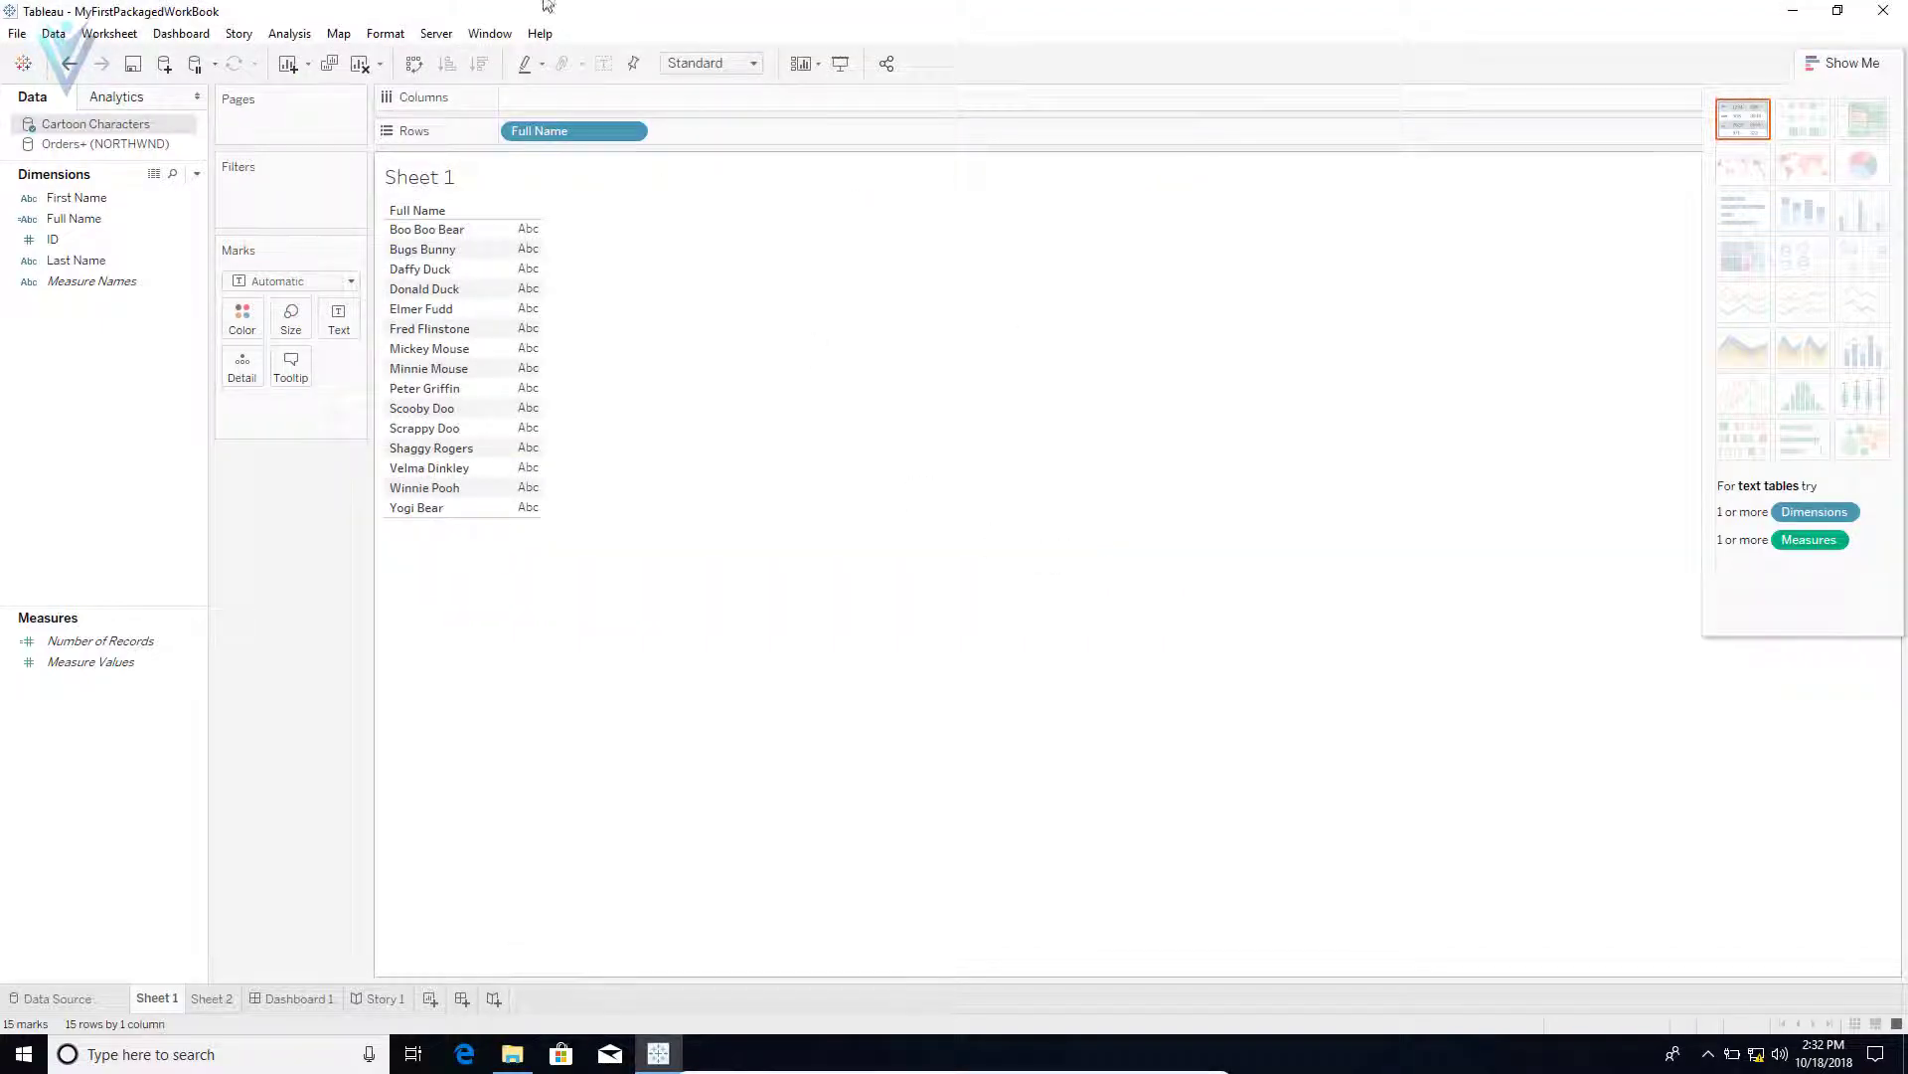
Step: Check Tableau's list of saved bookmarks for MyFirstBookMark
{"action": "left_click", "coordinate": [505, 35]}
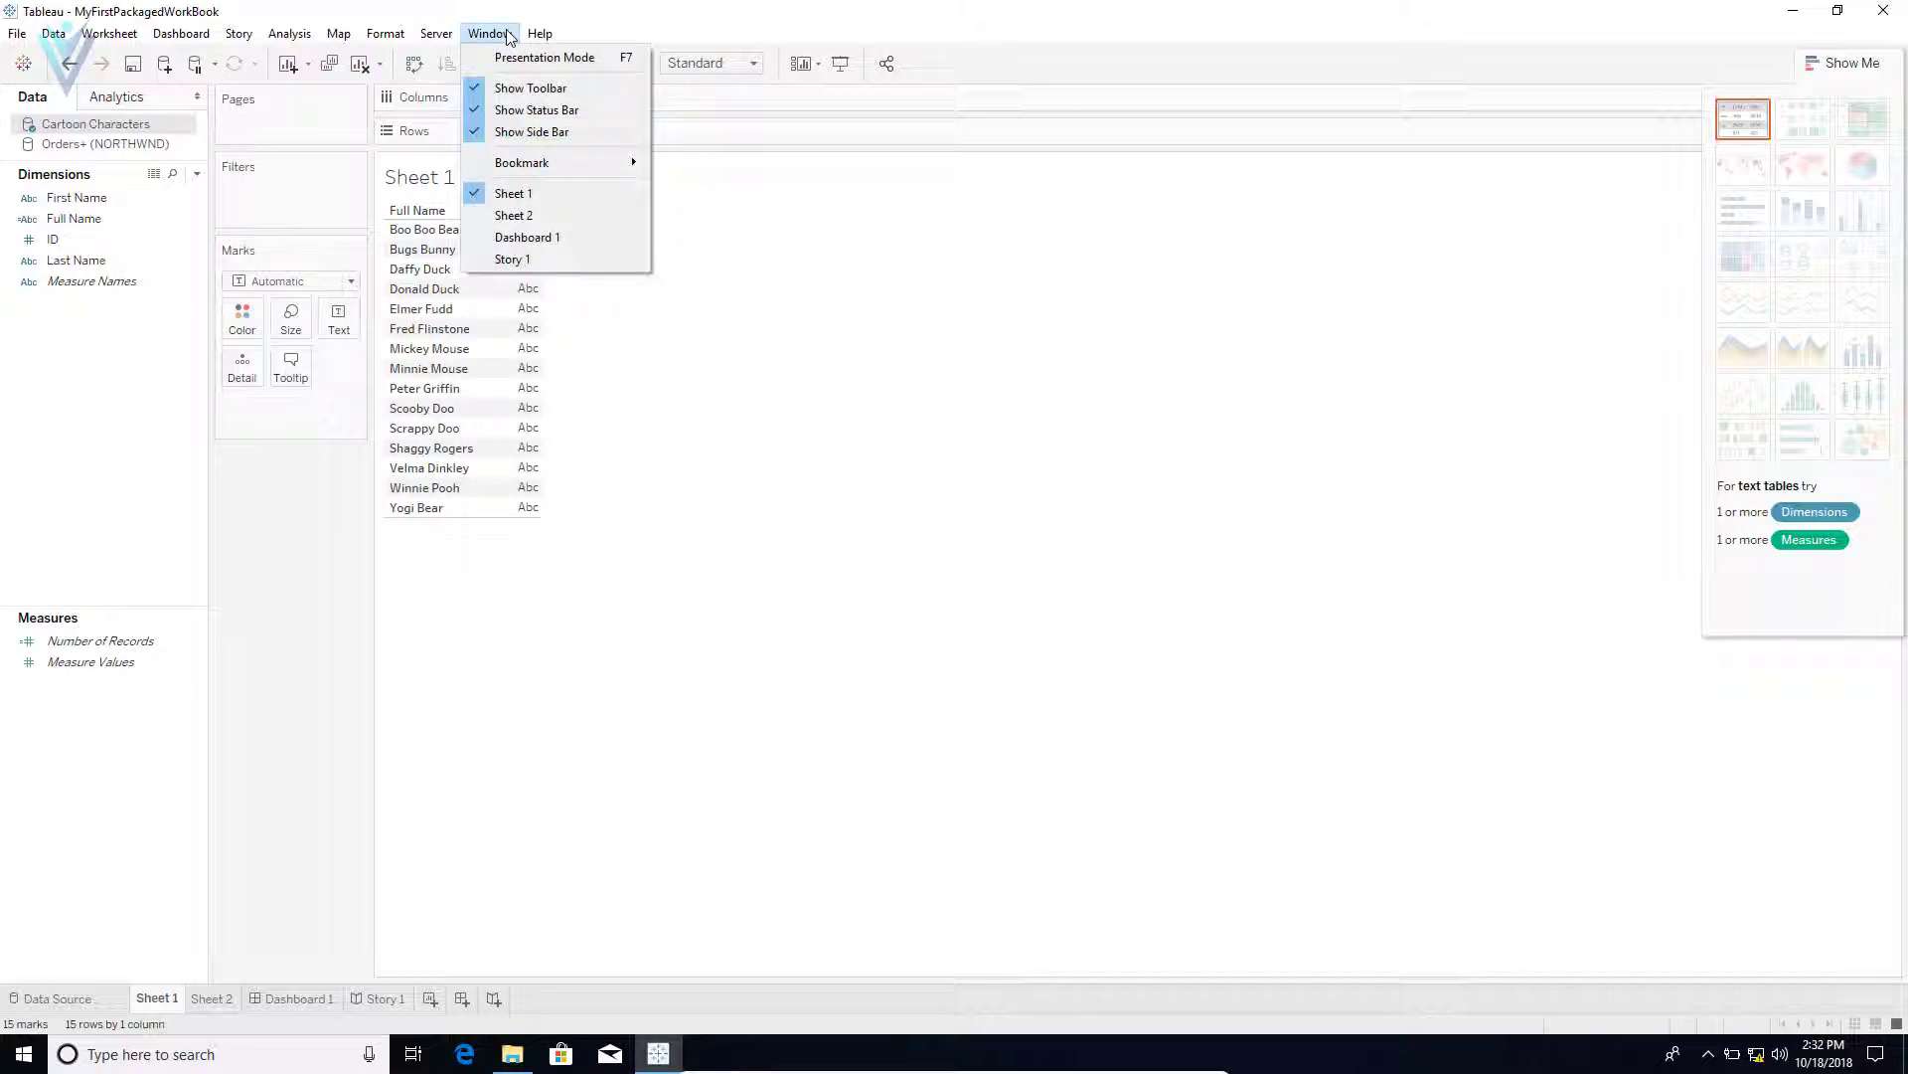
{"action": "mouse_move", "coordinate": [546, 164]}
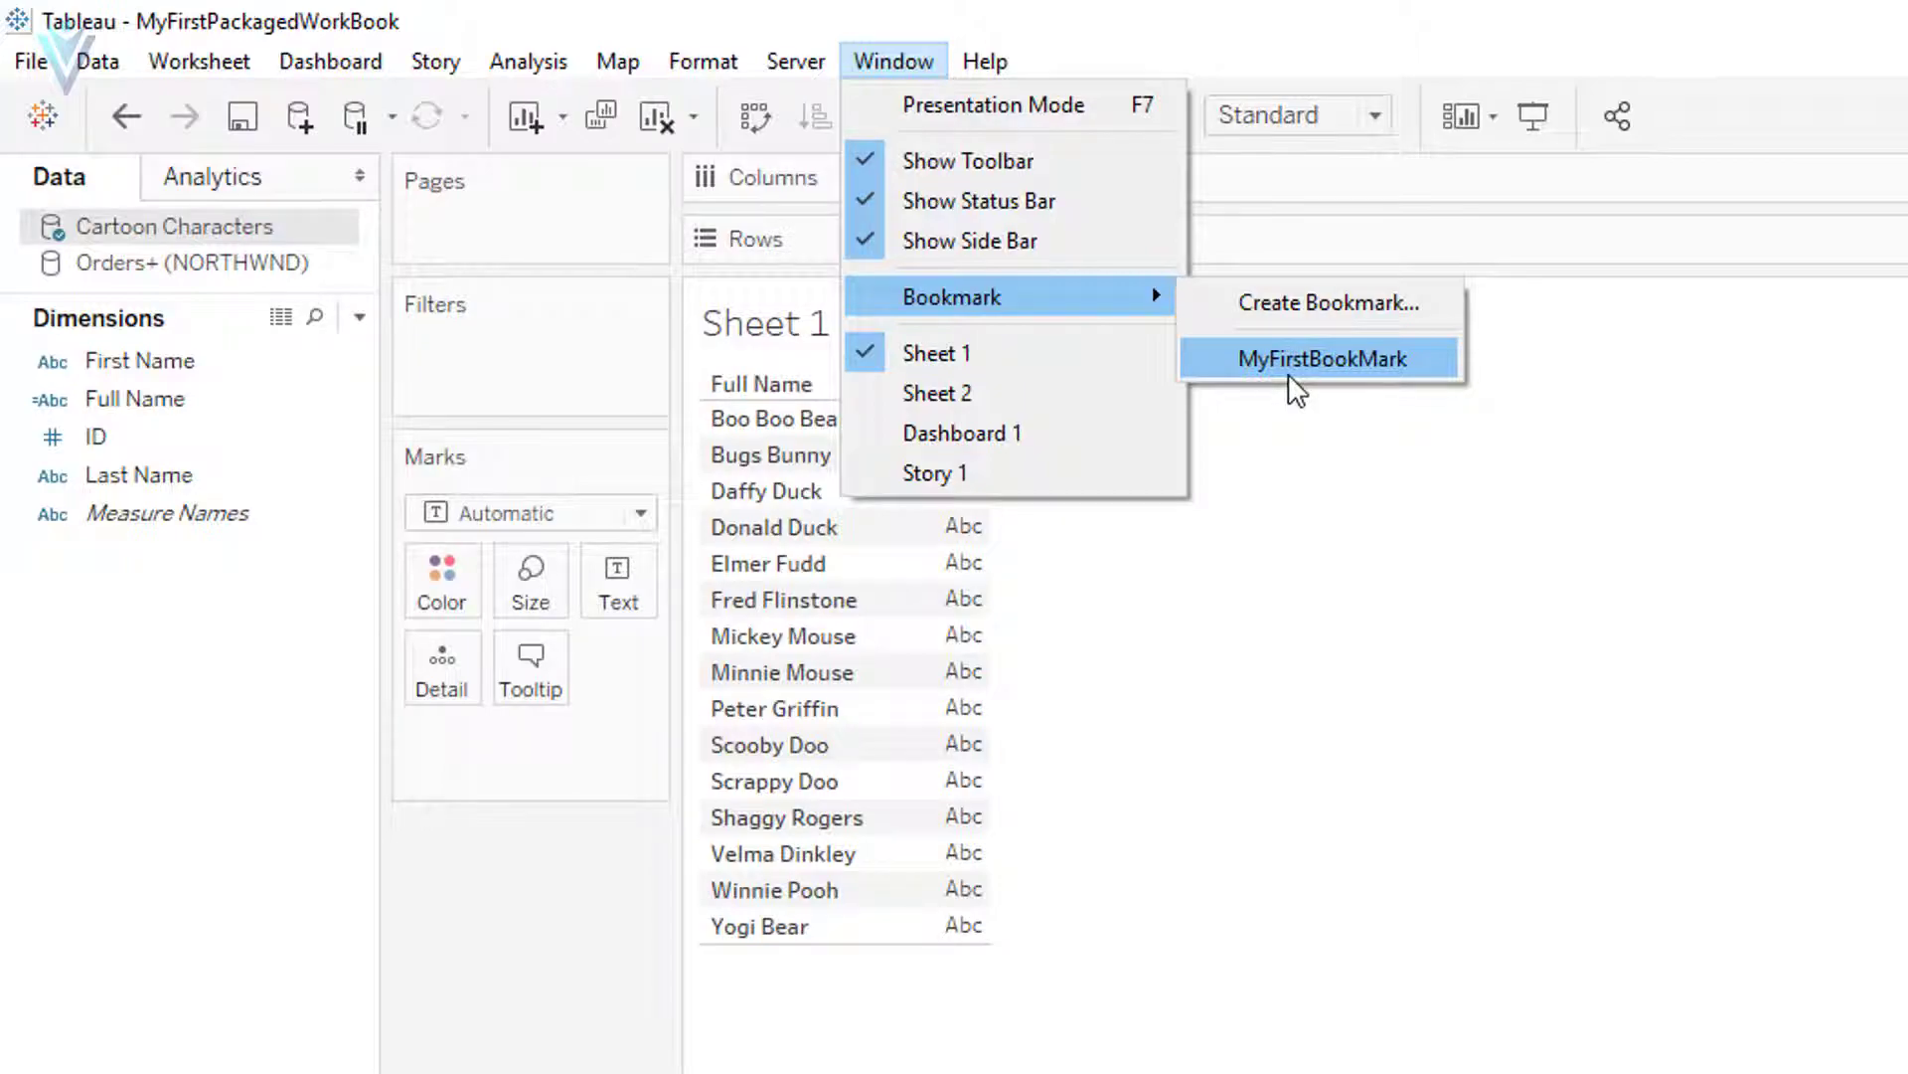
{"action": "left_click", "coordinate": [1289, 373]}
Step: Open the My Tableau Repository Bookmarks folder in File Explorer and copy MyFirstBookMark into the Tableau File Type folder on drive E:
{"action": "key", "text": "Return"}
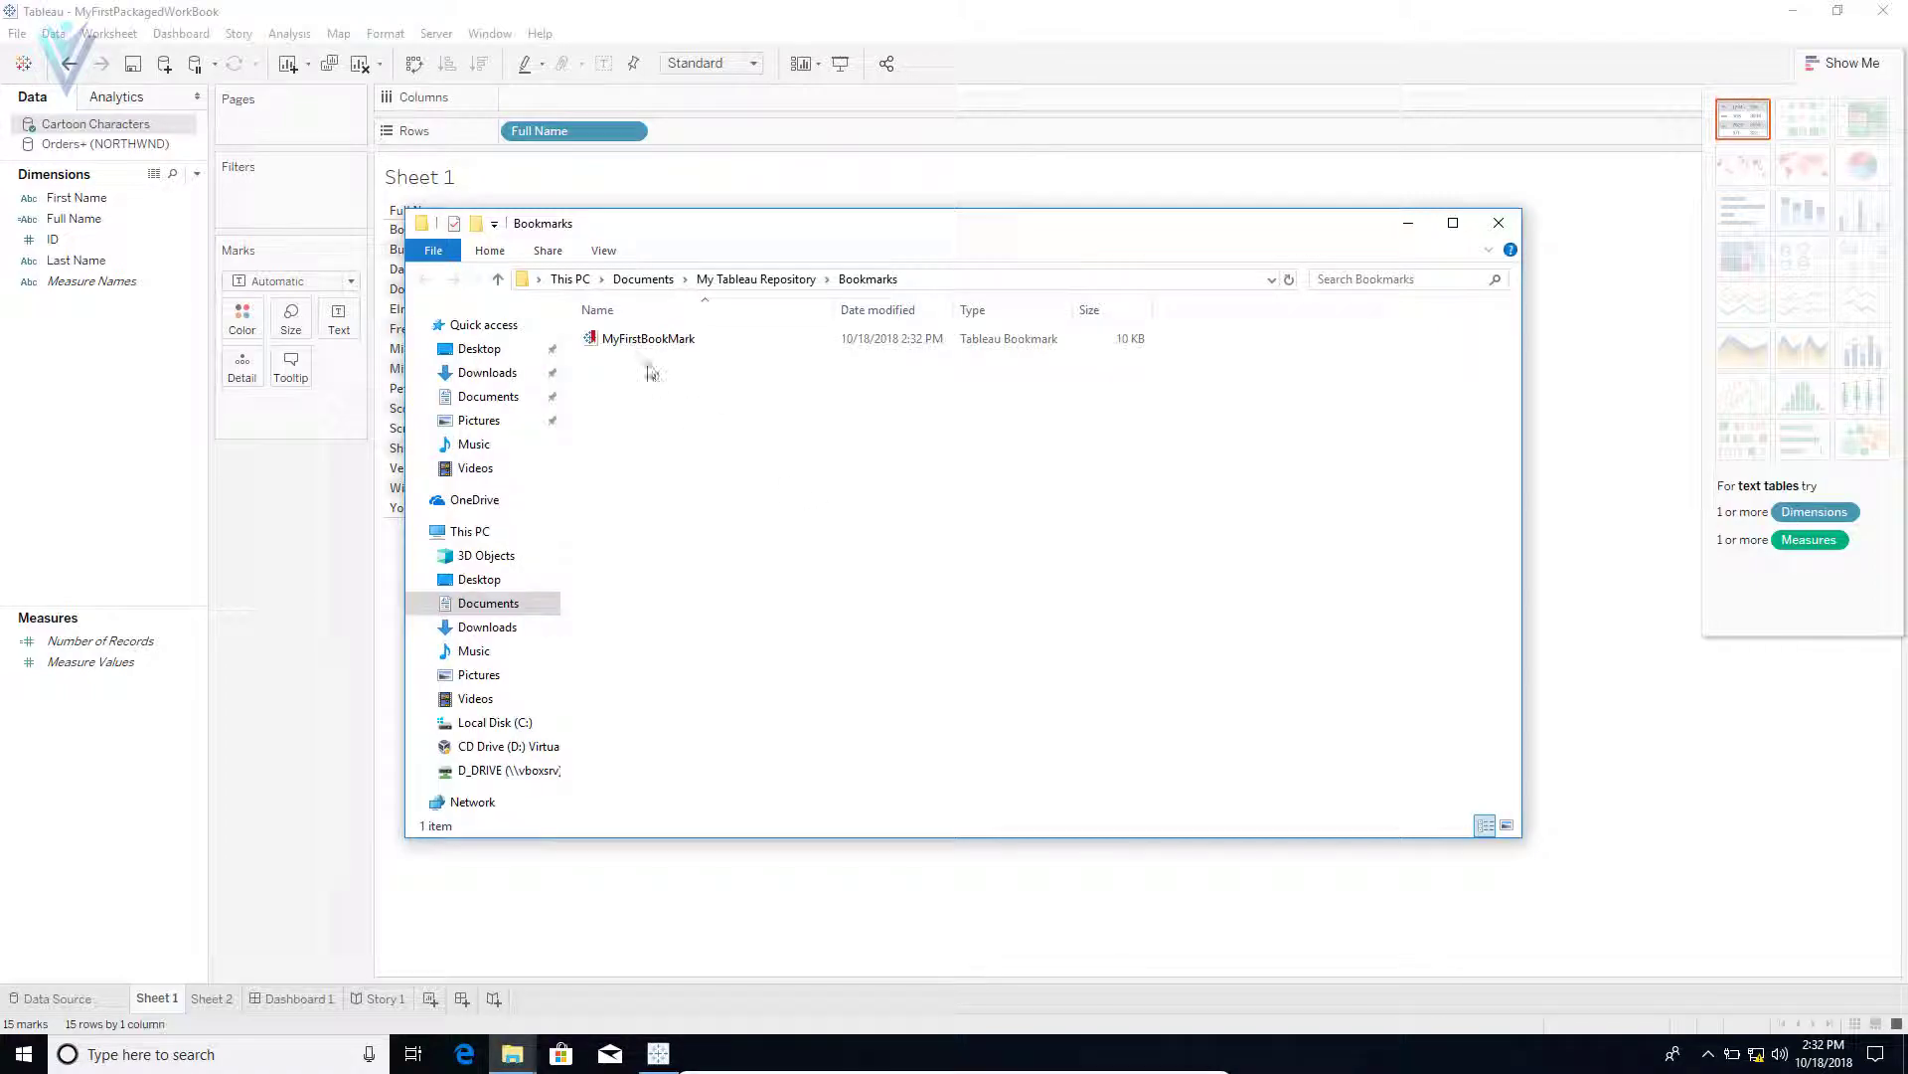
{"action": "left_click", "coordinate": [641, 342]}
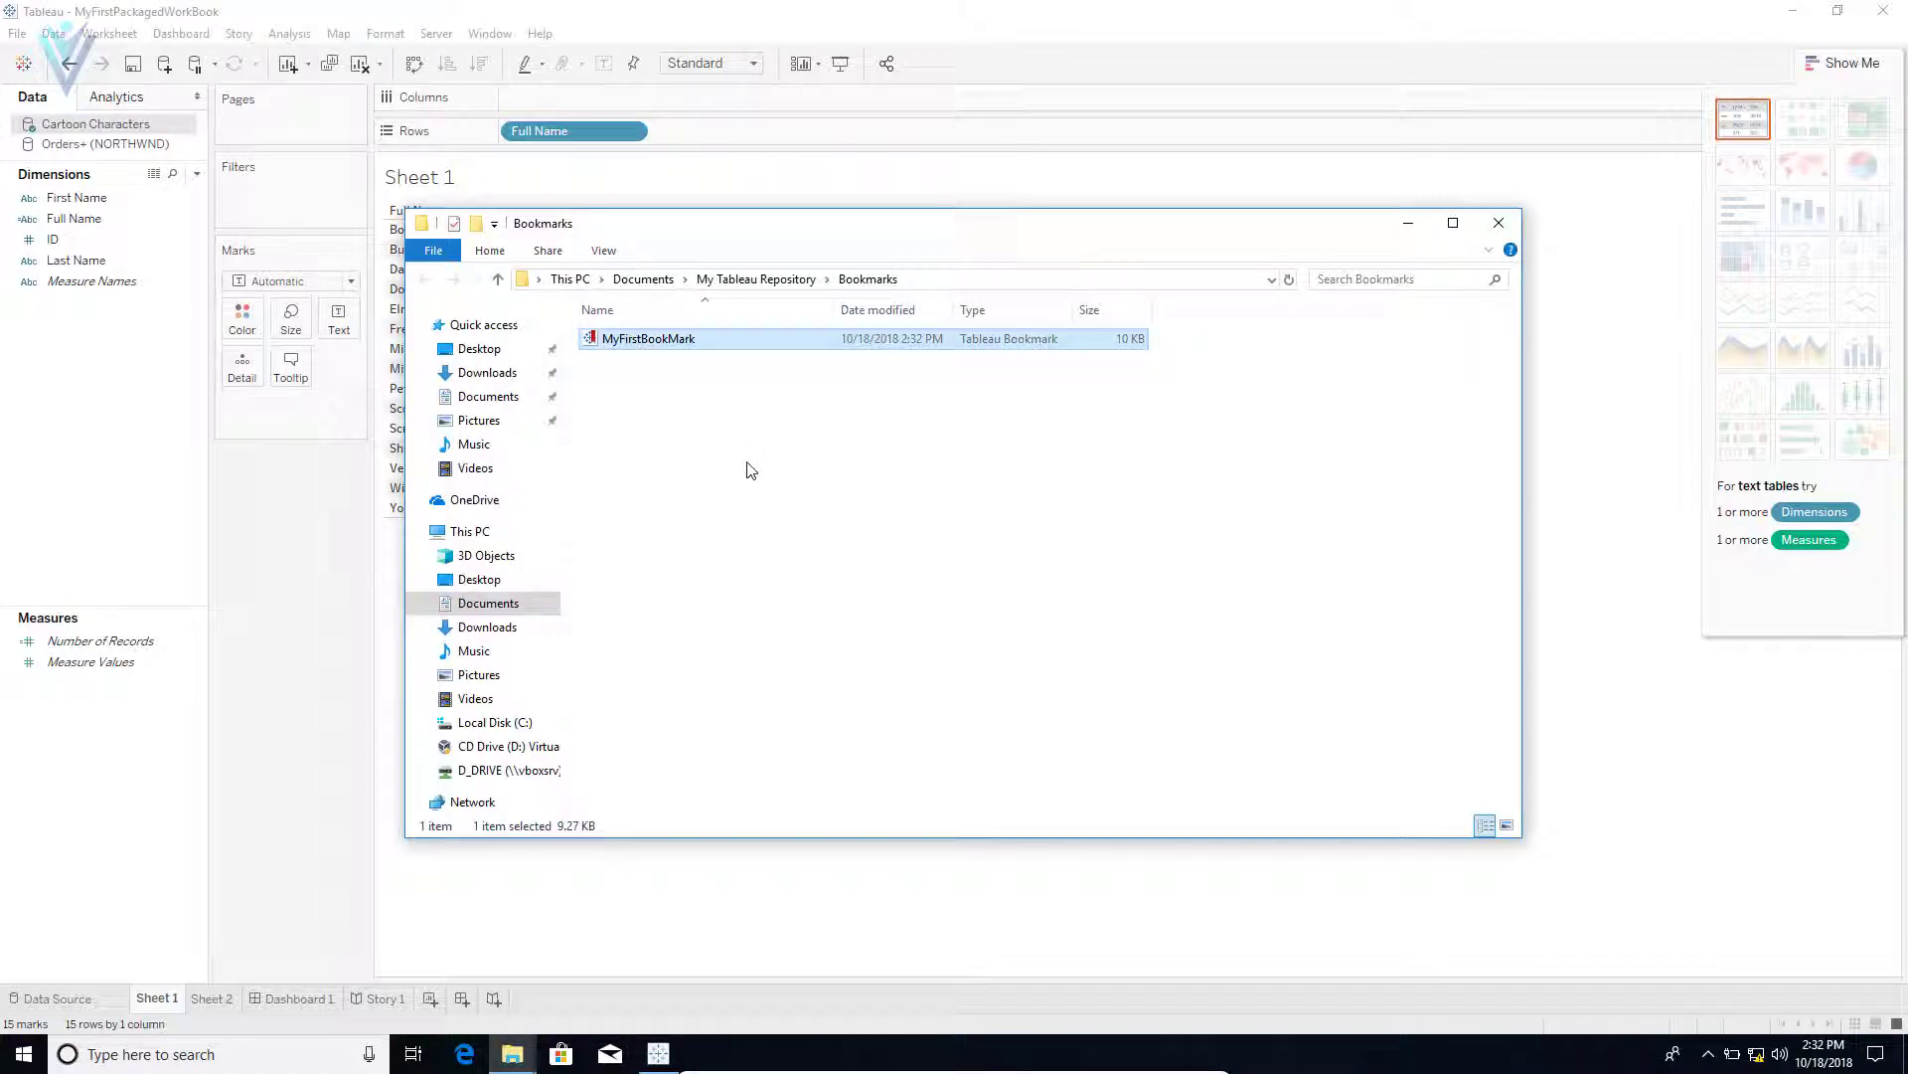
{"action": "left_click", "coordinate": [516, 1054]}
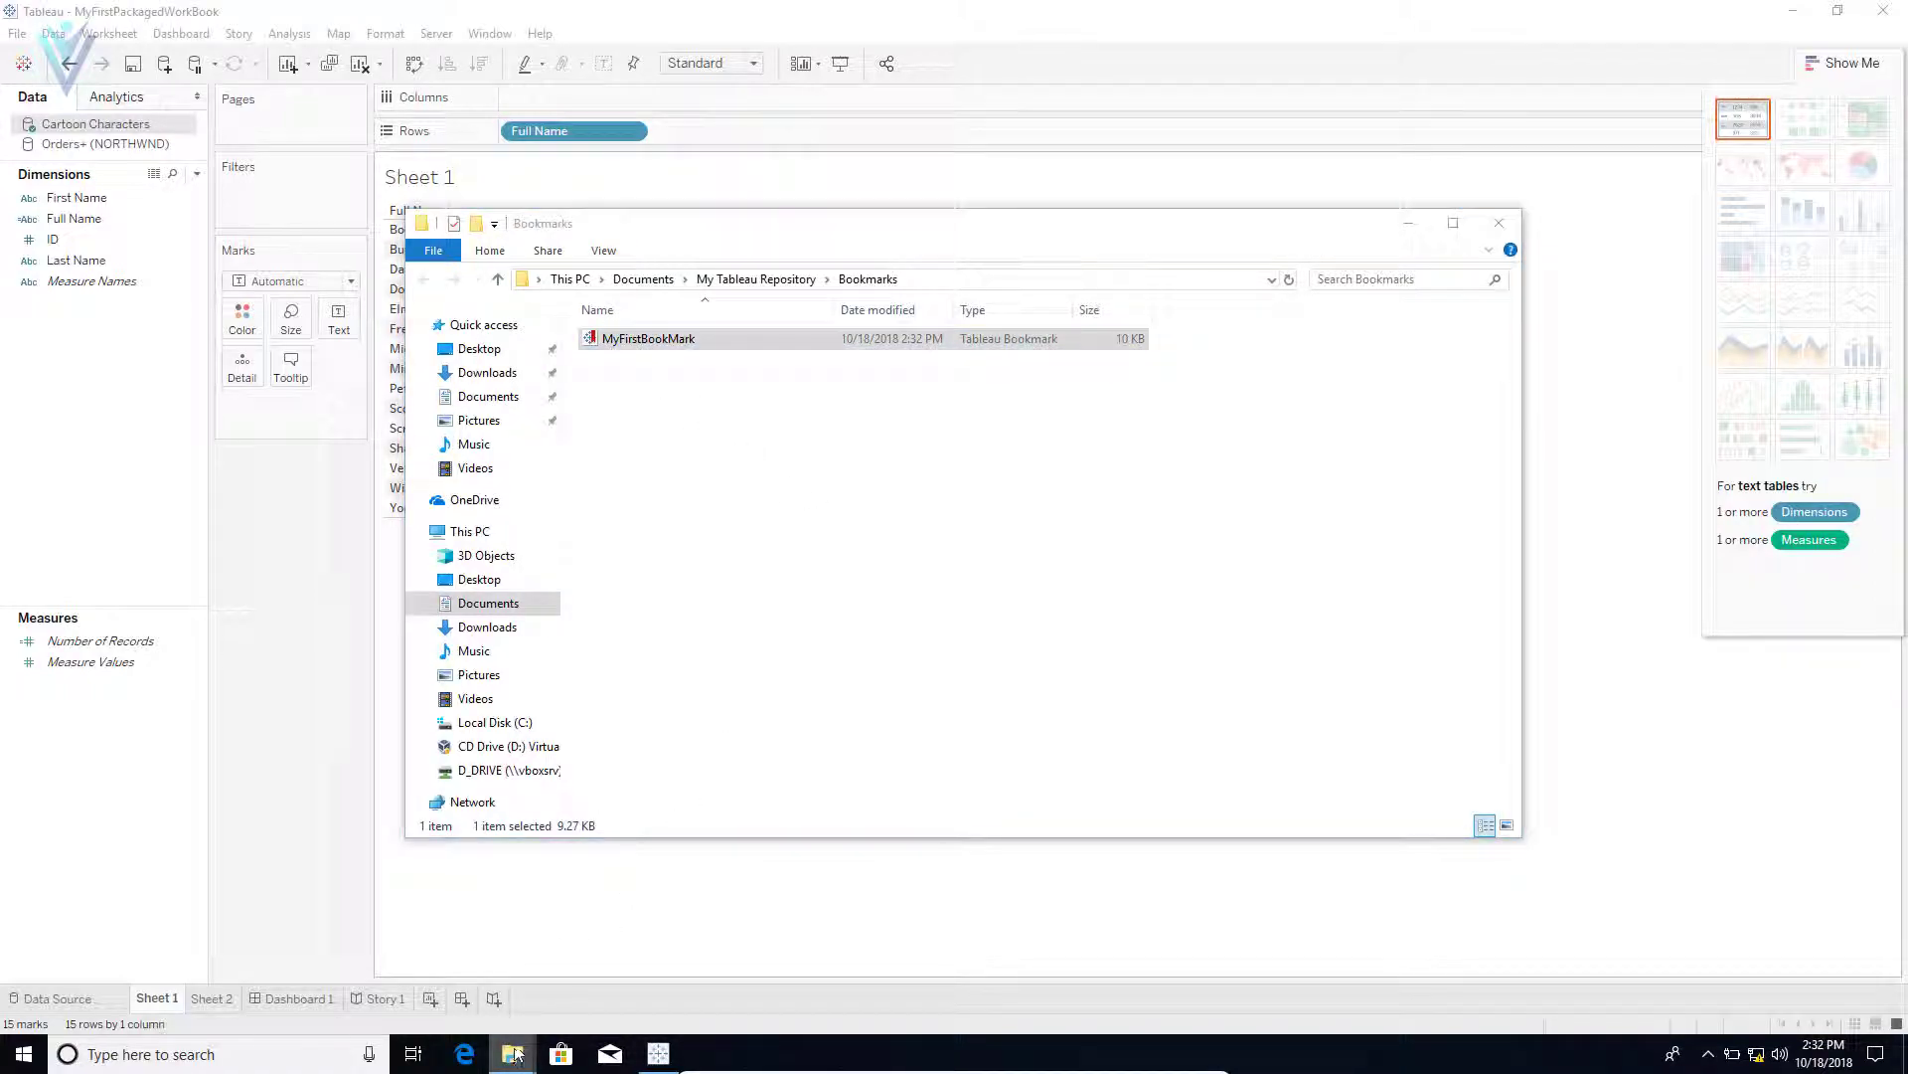
{"action": "left_click", "coordinate": [255, 885]}
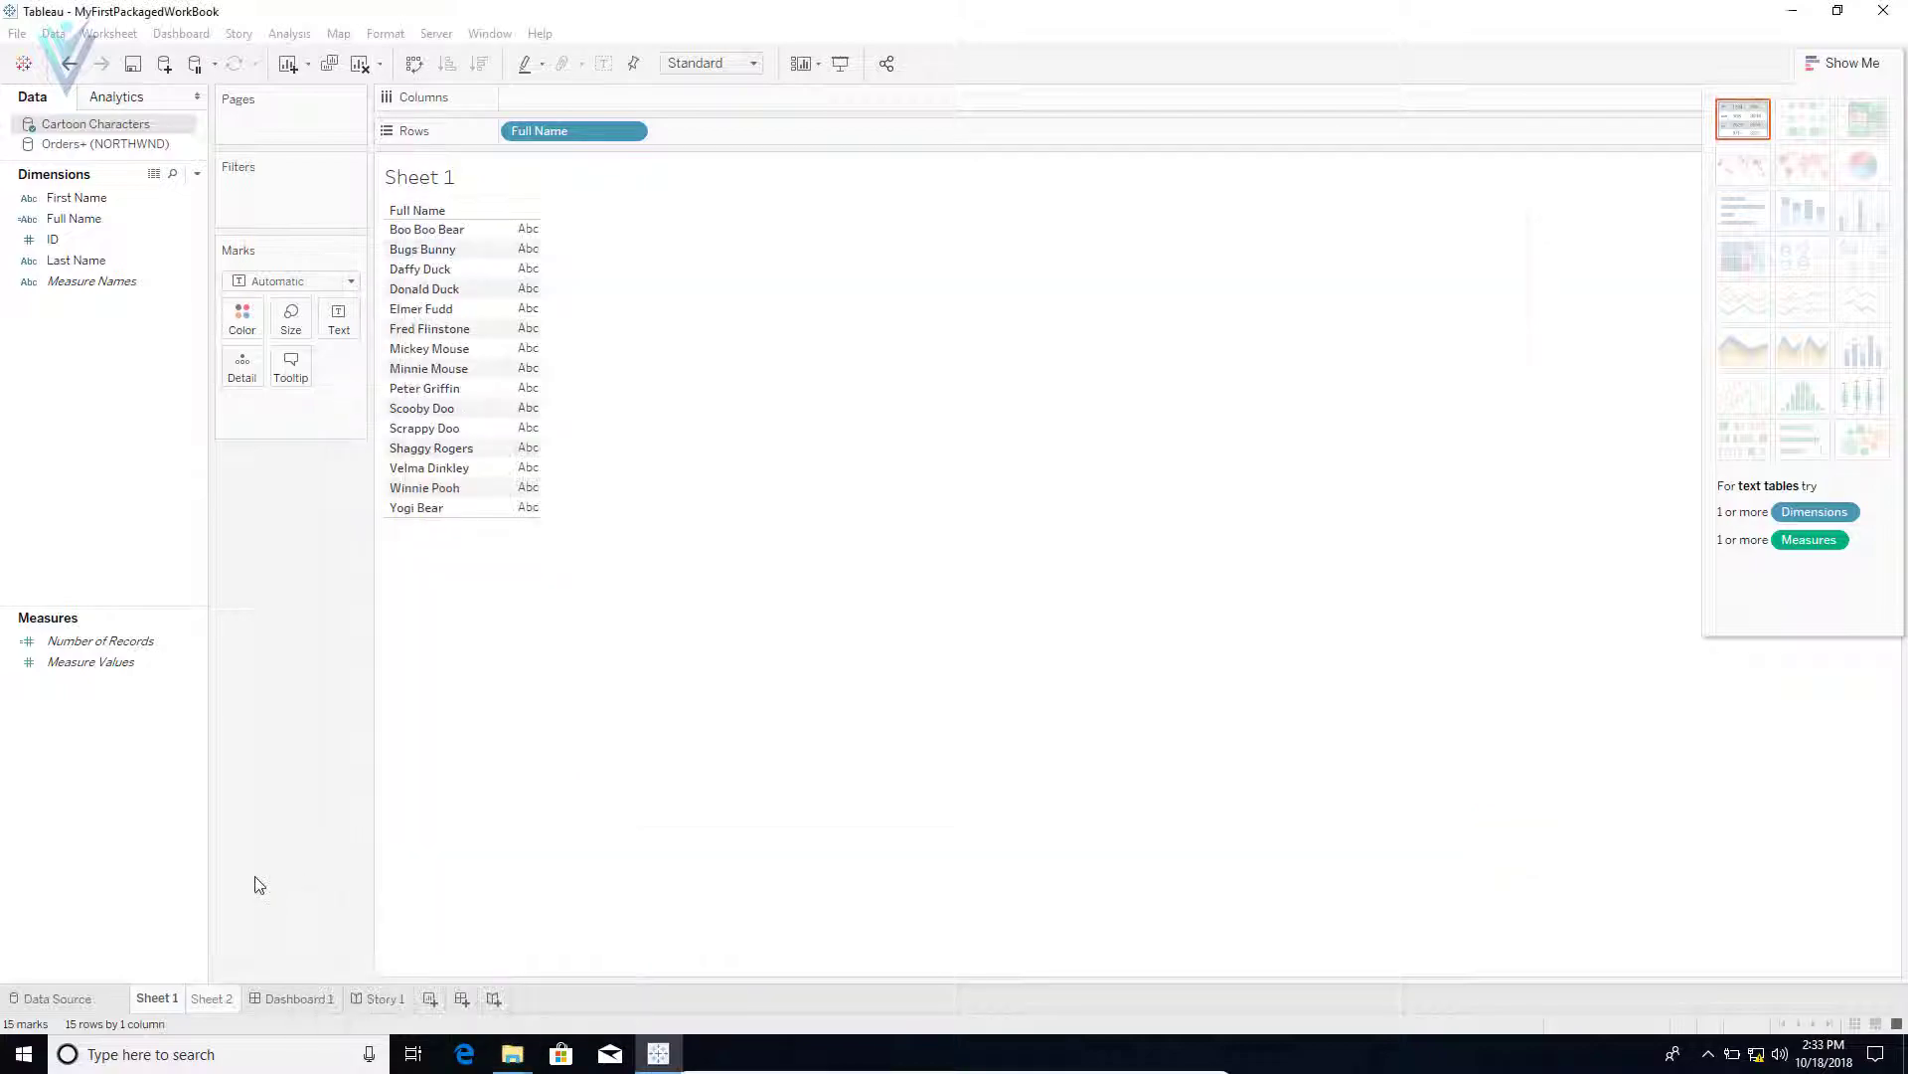
Step: Save a Tableau bookmark of Sheet 2 as MySecondBookMark in the Tableau File Type folder on drive E:
{"action": "left_click", "coordinate": [213, 999]}
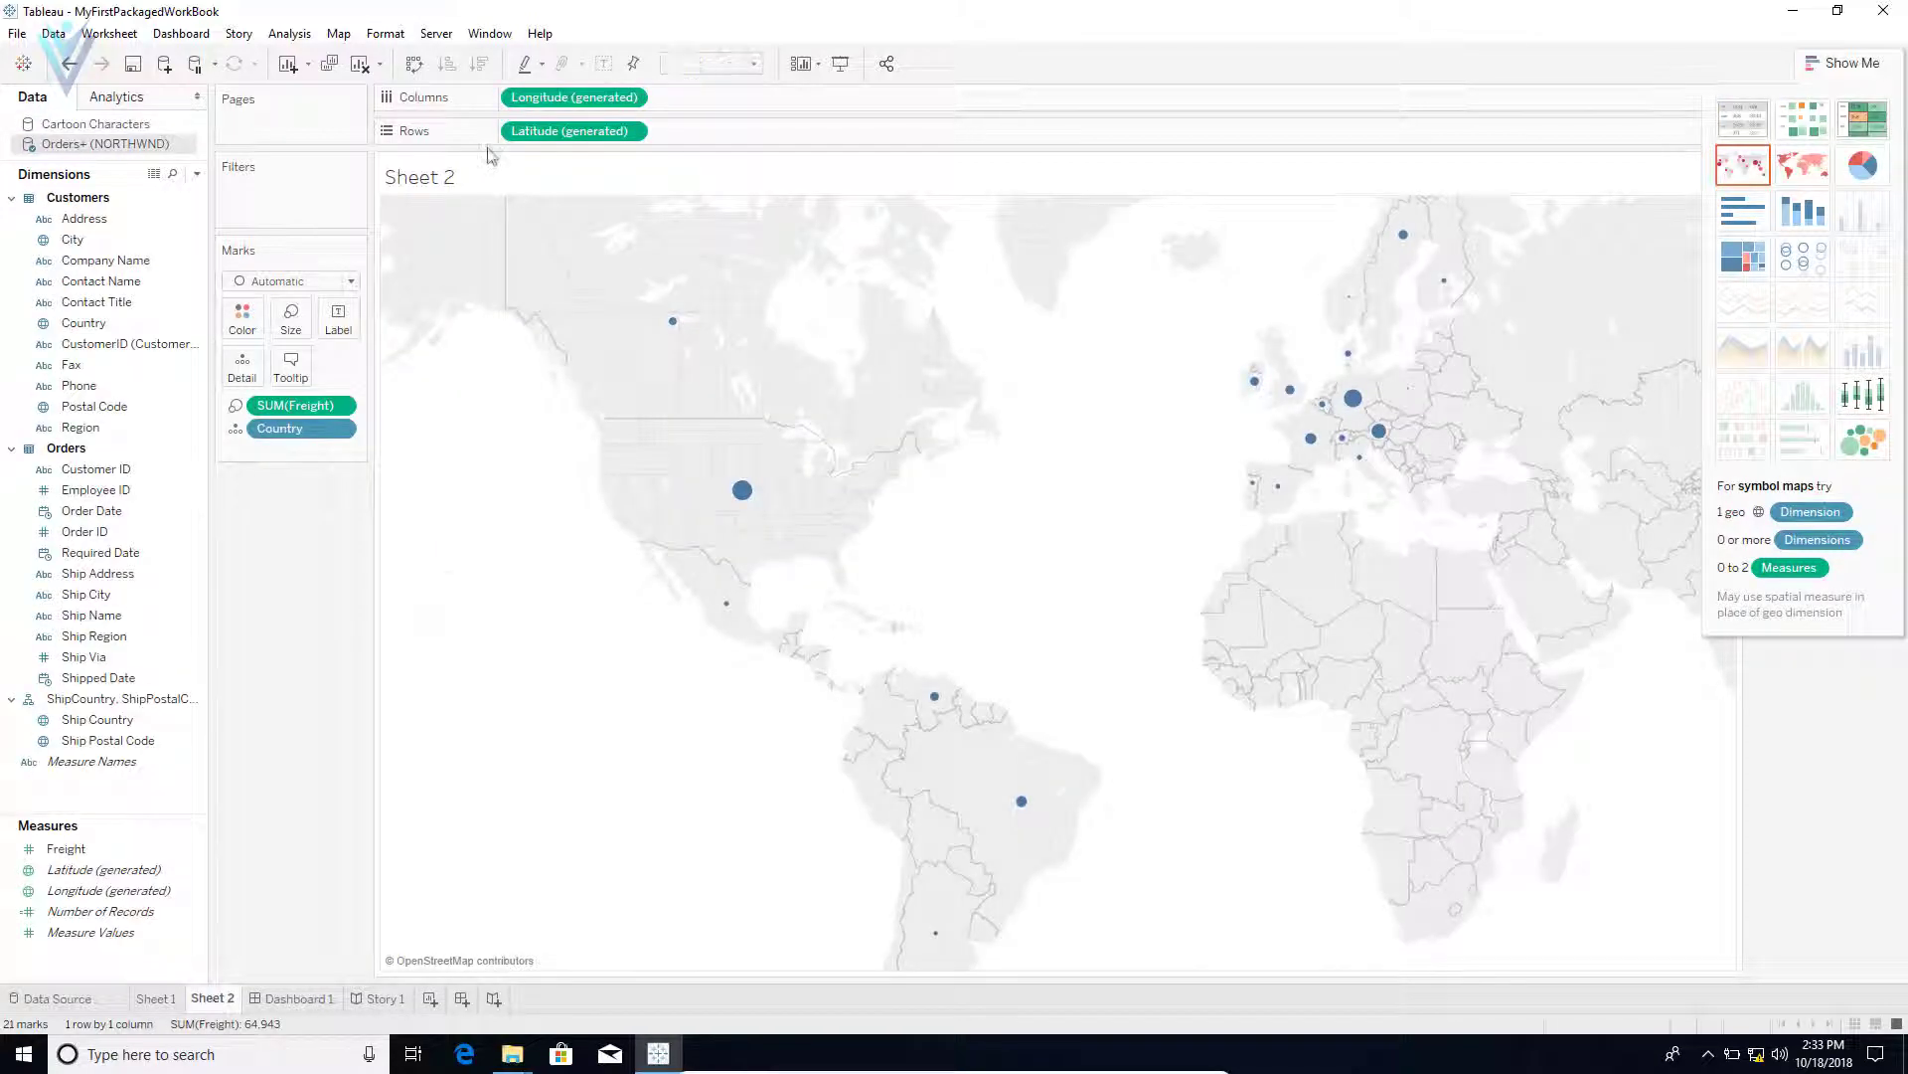
{"action": "left_click", "coordinate": [490, 33]}
{"action": "mouse_move", "coordinate": [532, 177]}
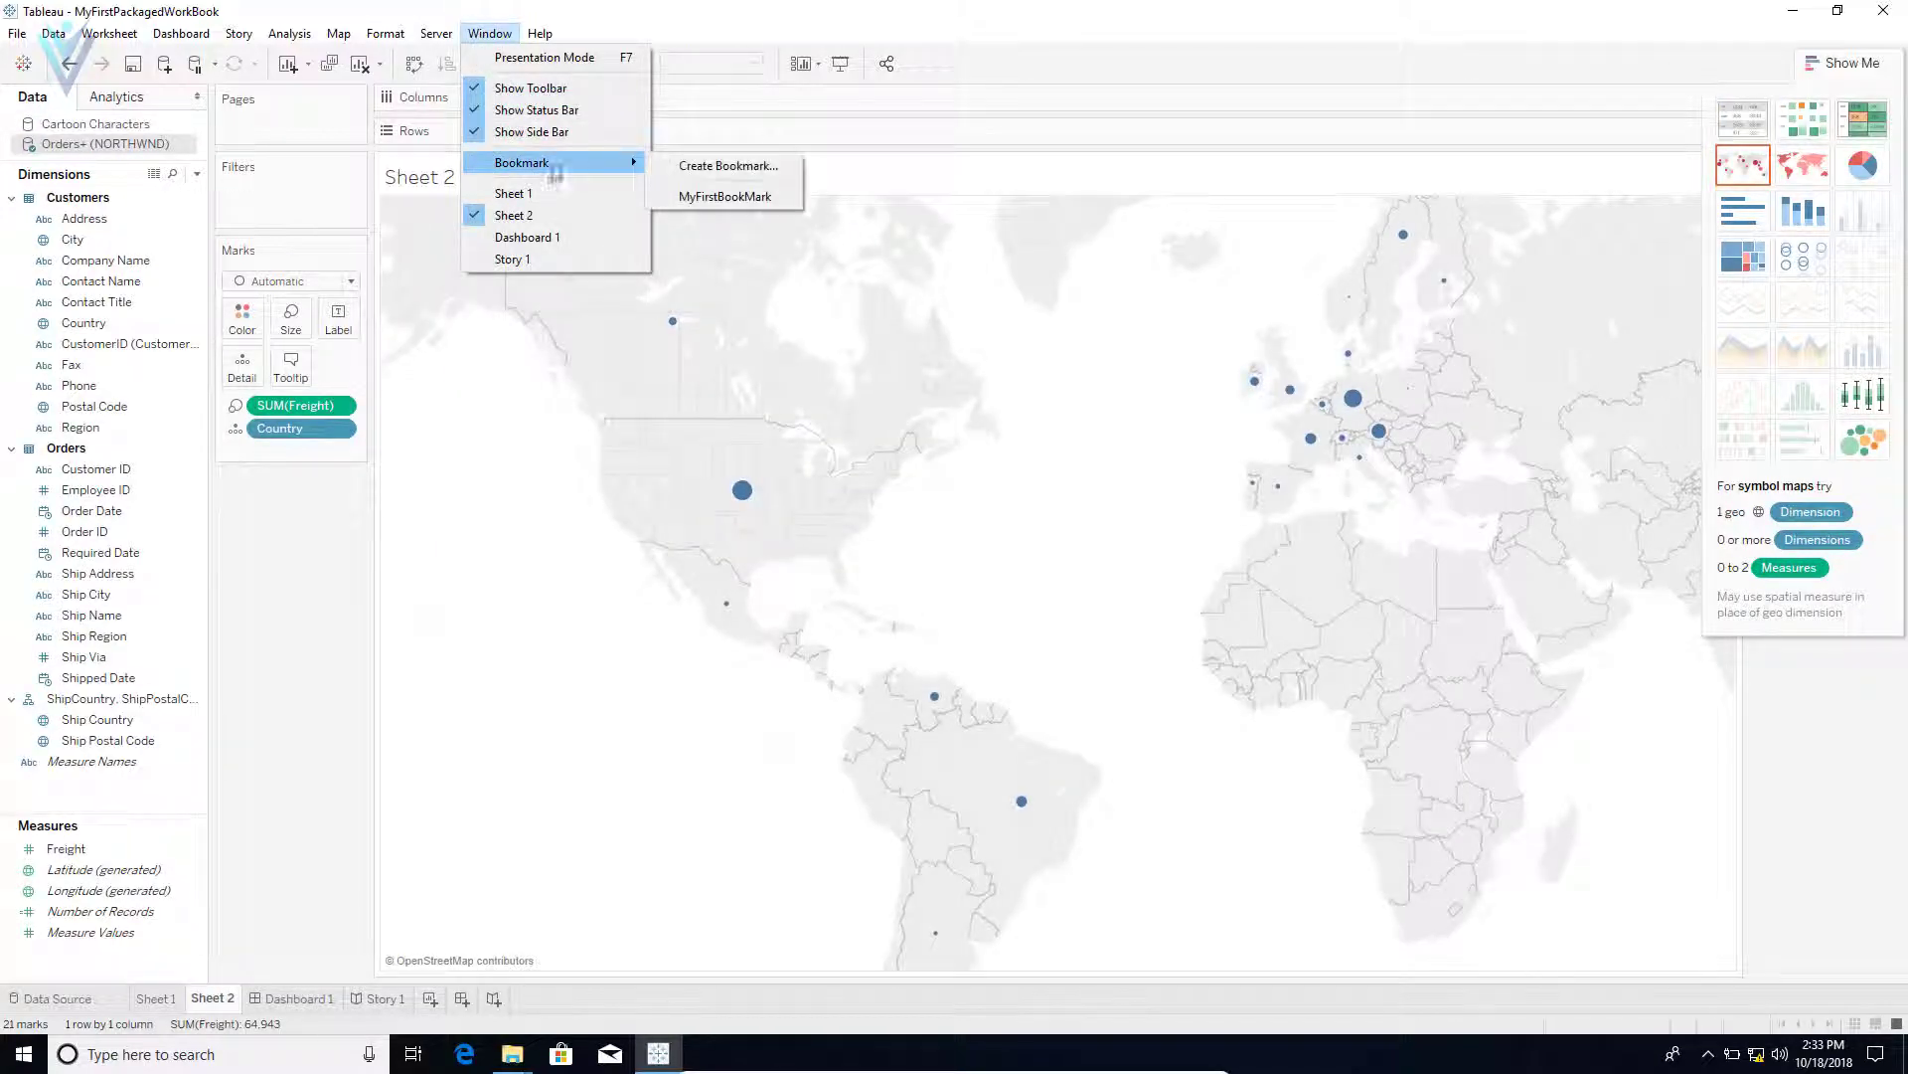
{"action": "left_click", "coordinate": [686, 164]}
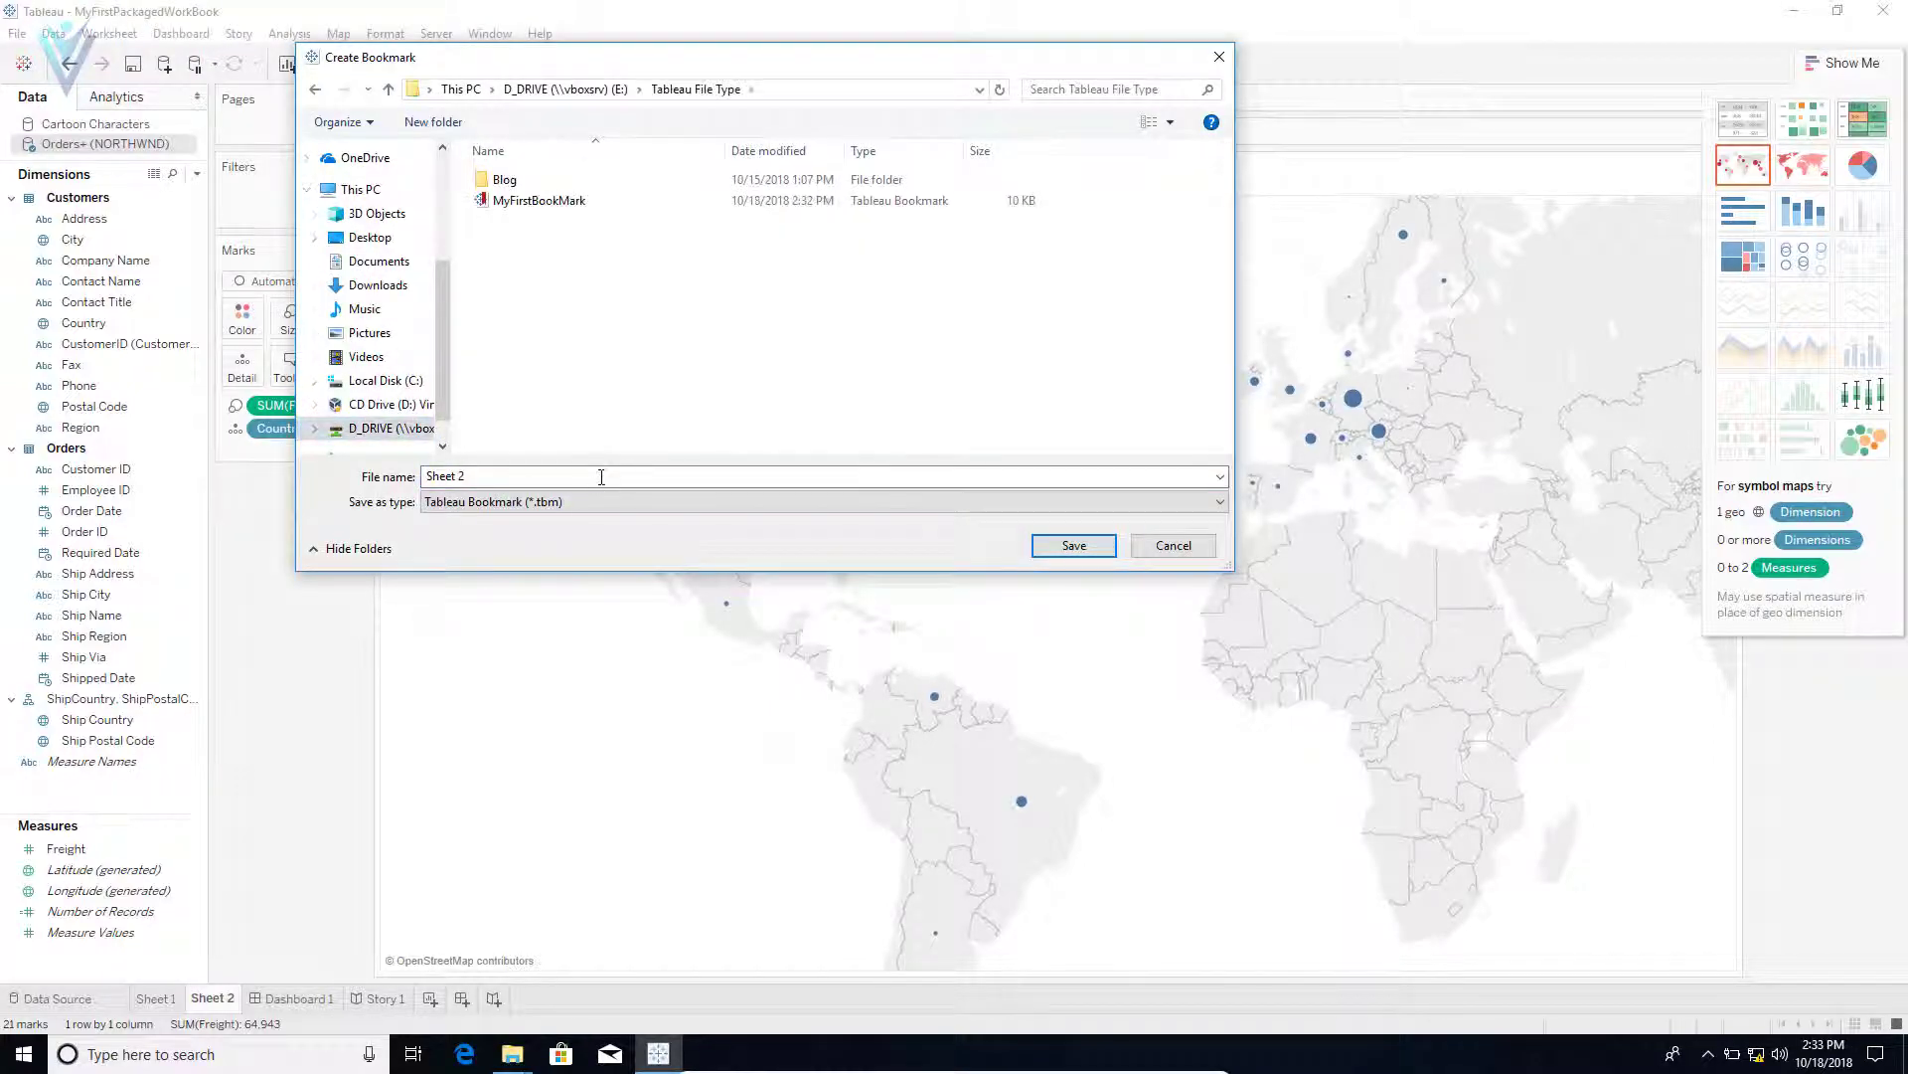
{"action": "type", "text": "MyS"}
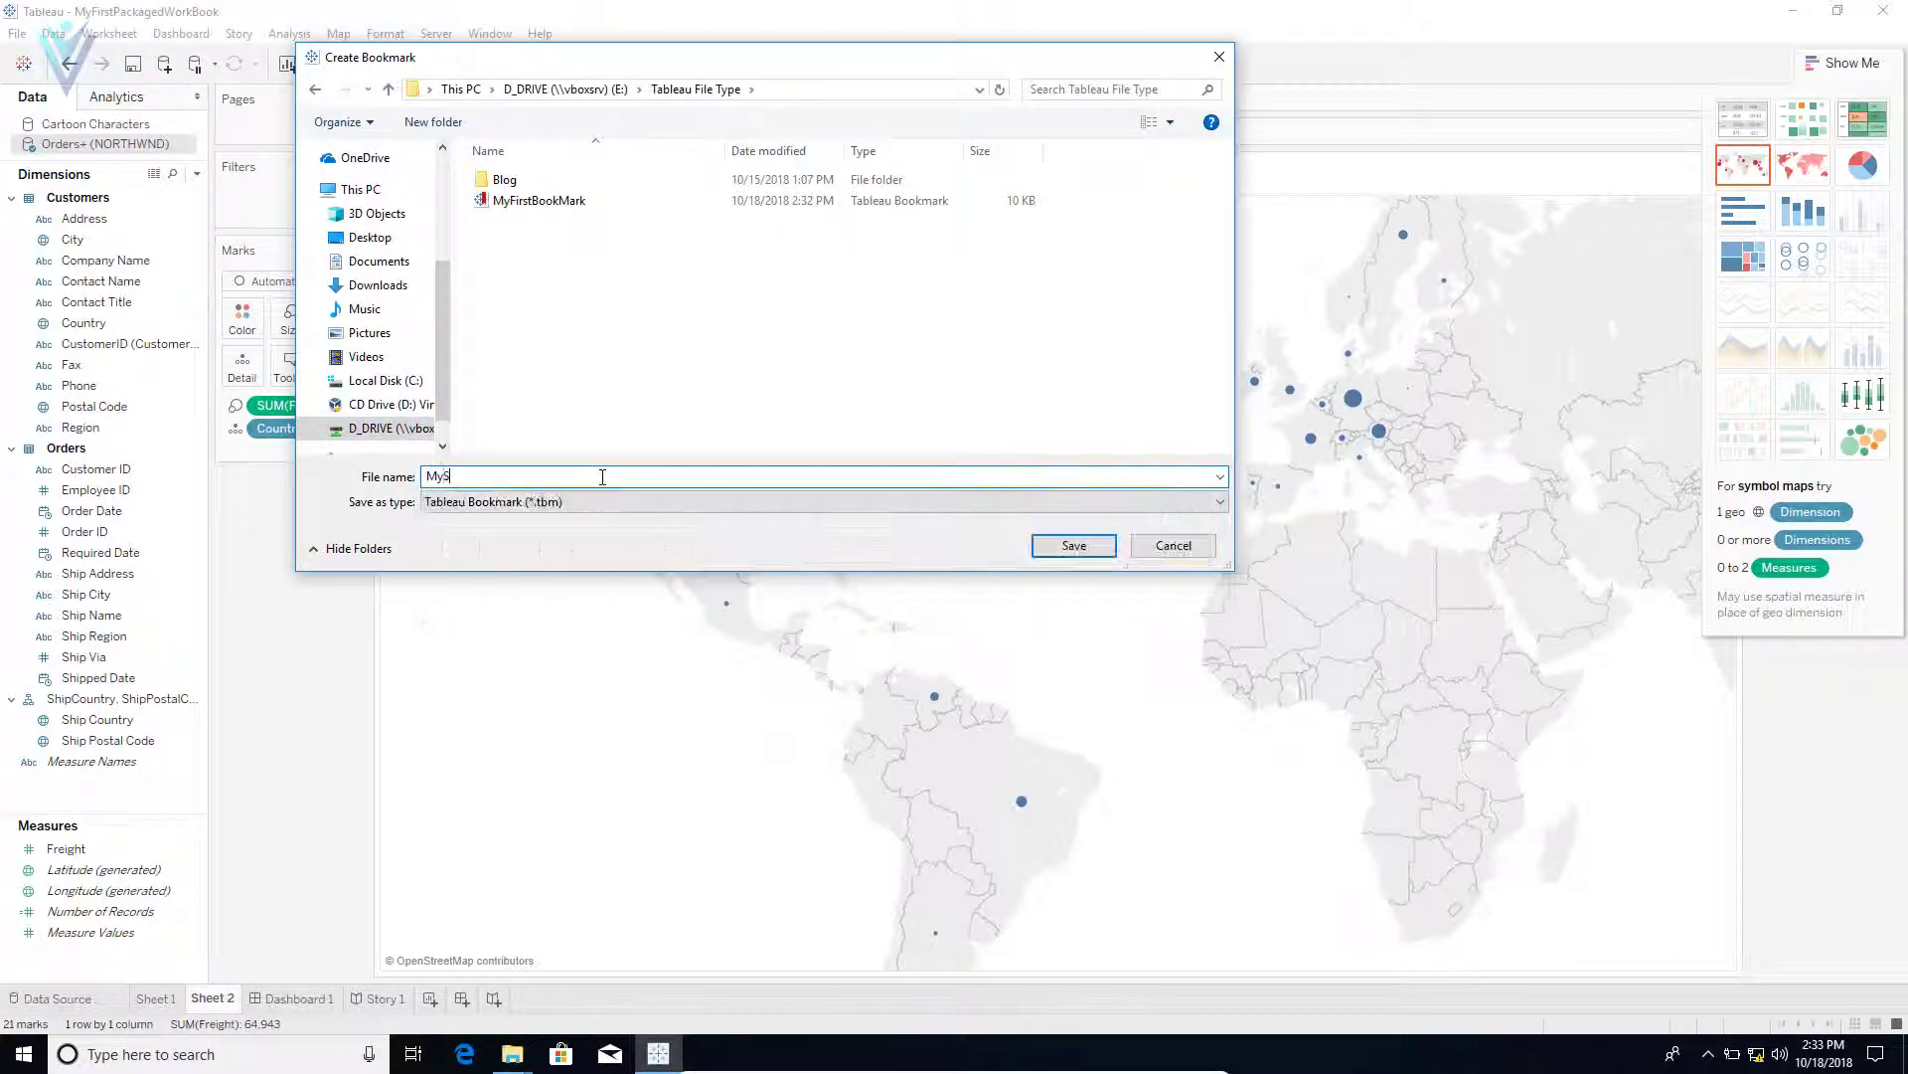
{"action": "type", "text": "econdBookMark"}
{"action": "left_click", "coordinate": [1075, 546]}
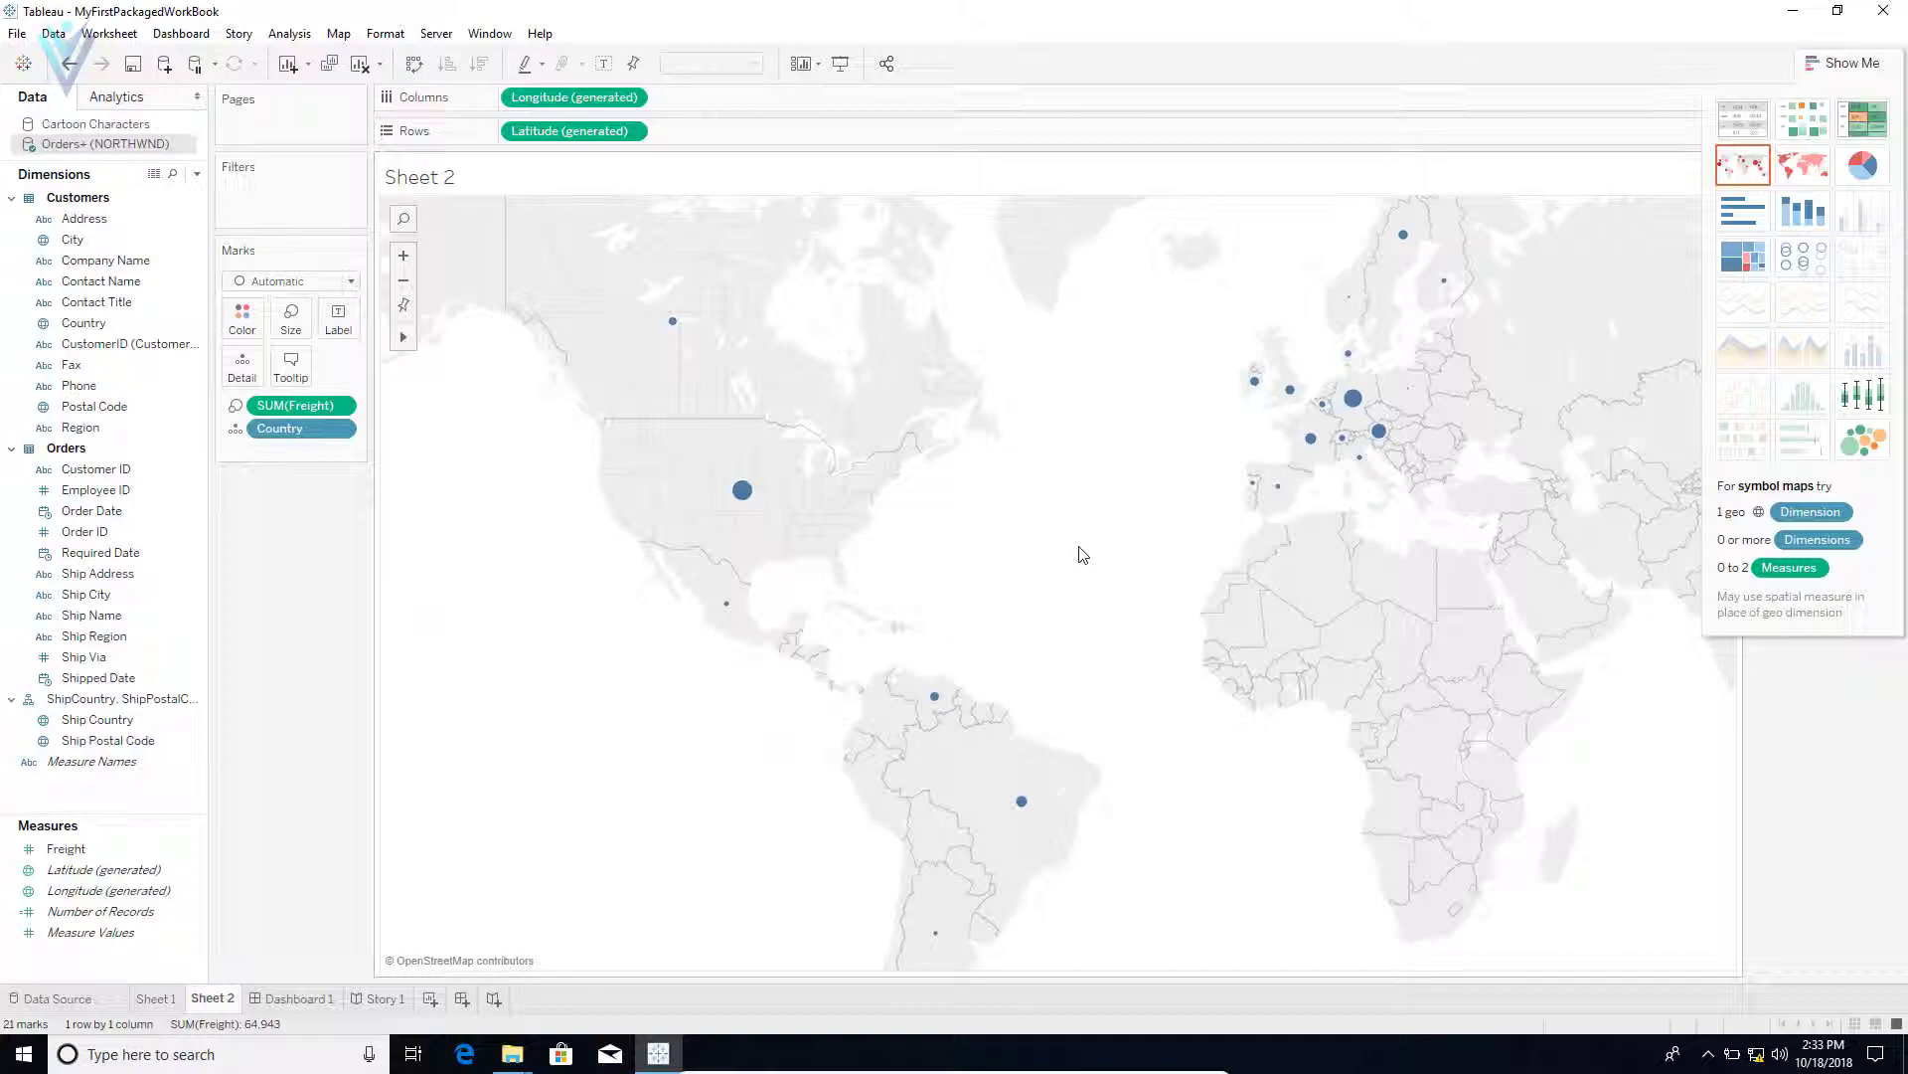
Step: Check whether Tableau's bookmark list includes MySecondBookMark, saved outside the default Bookmarks folder
{"action": "left_click", "coordinate": [495, 40]}
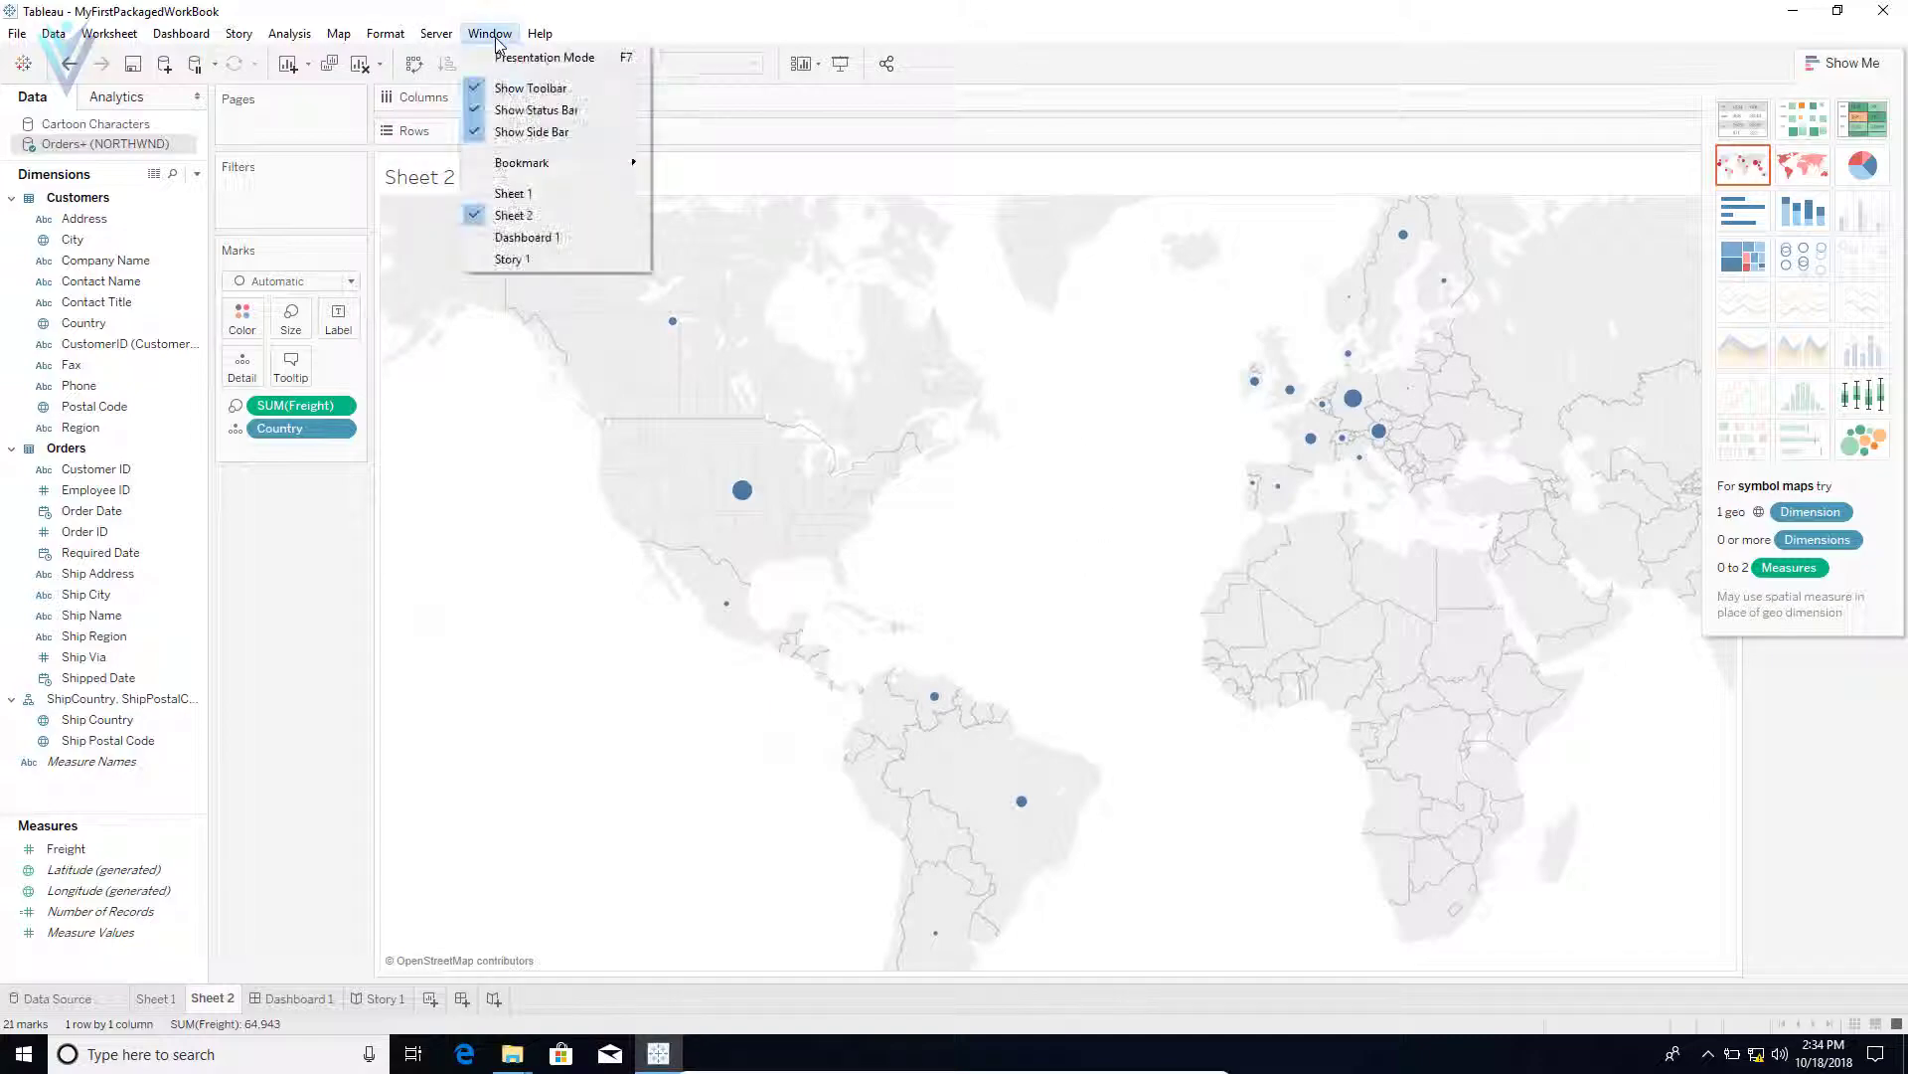
{"action": "mouse_move", "coordinate": [545, 163]}
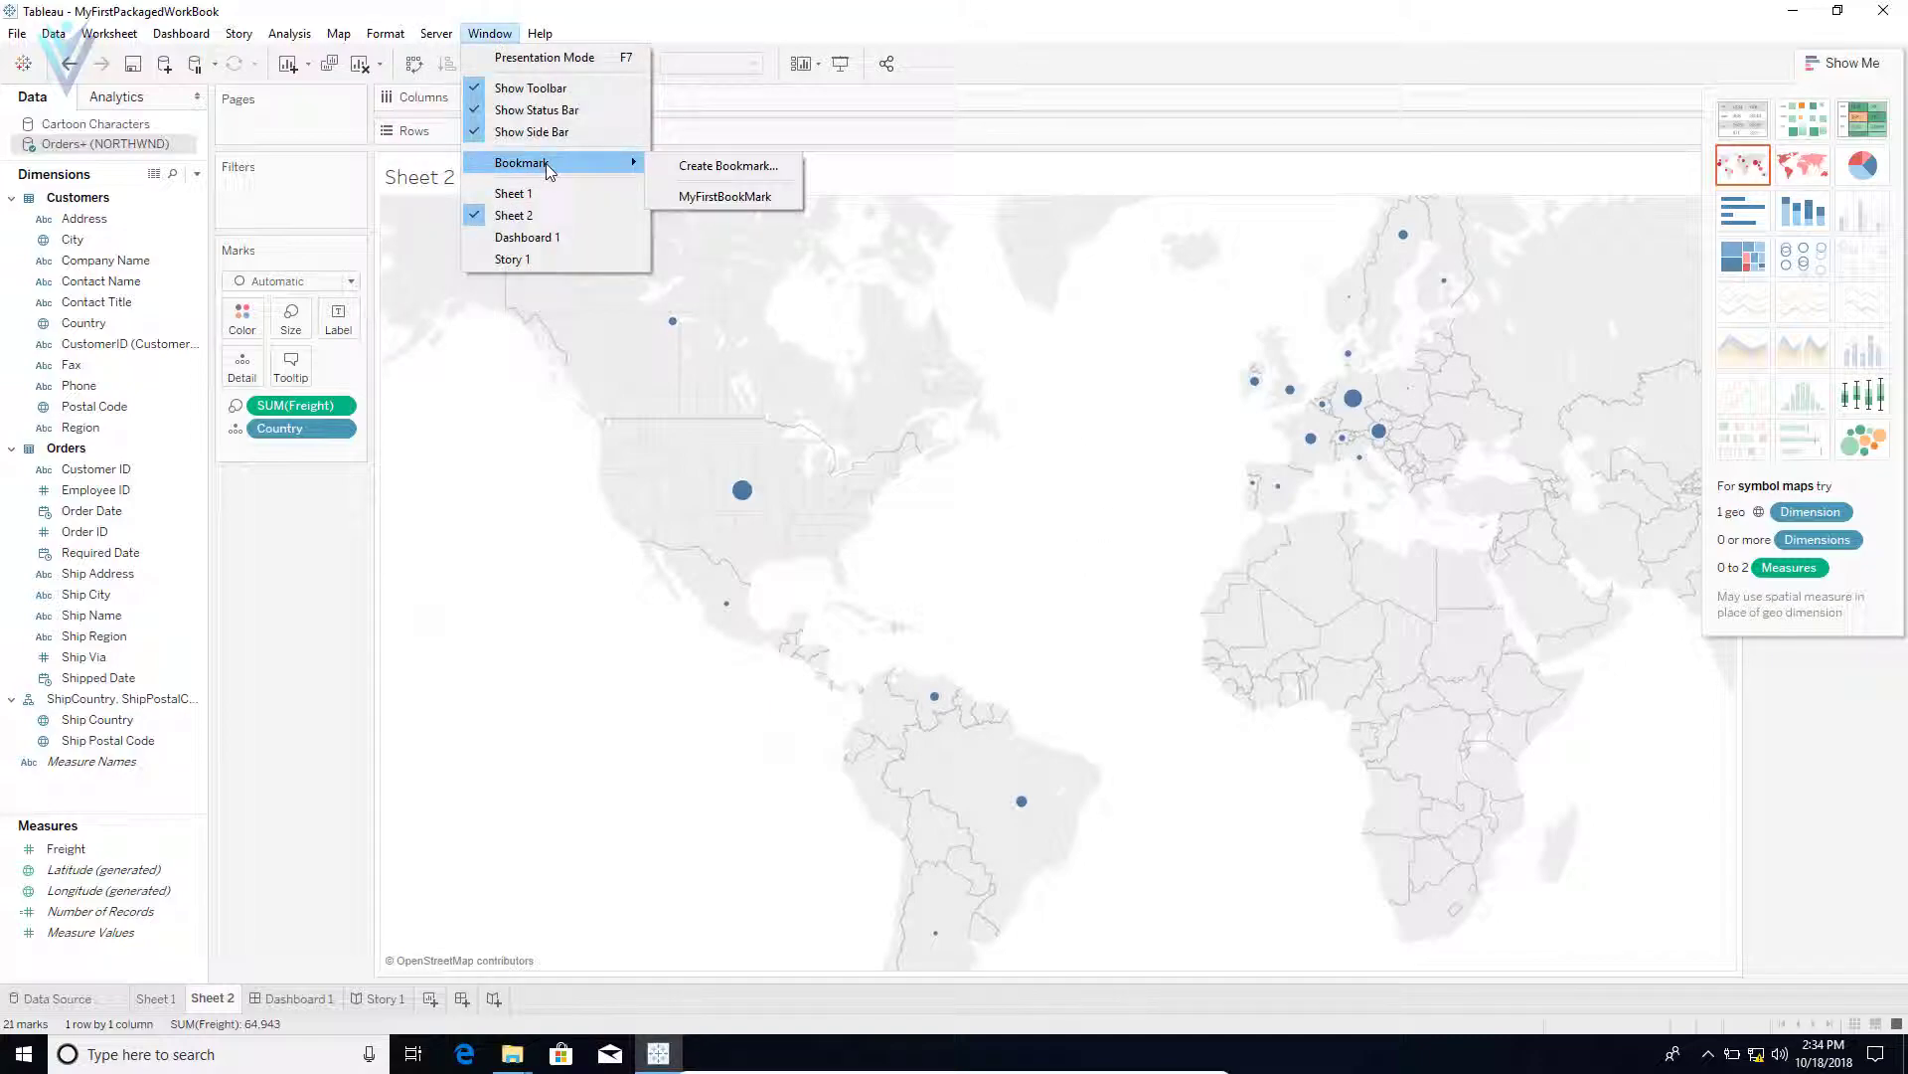
{"action": "left_click", "coordinate": [731, 197]}
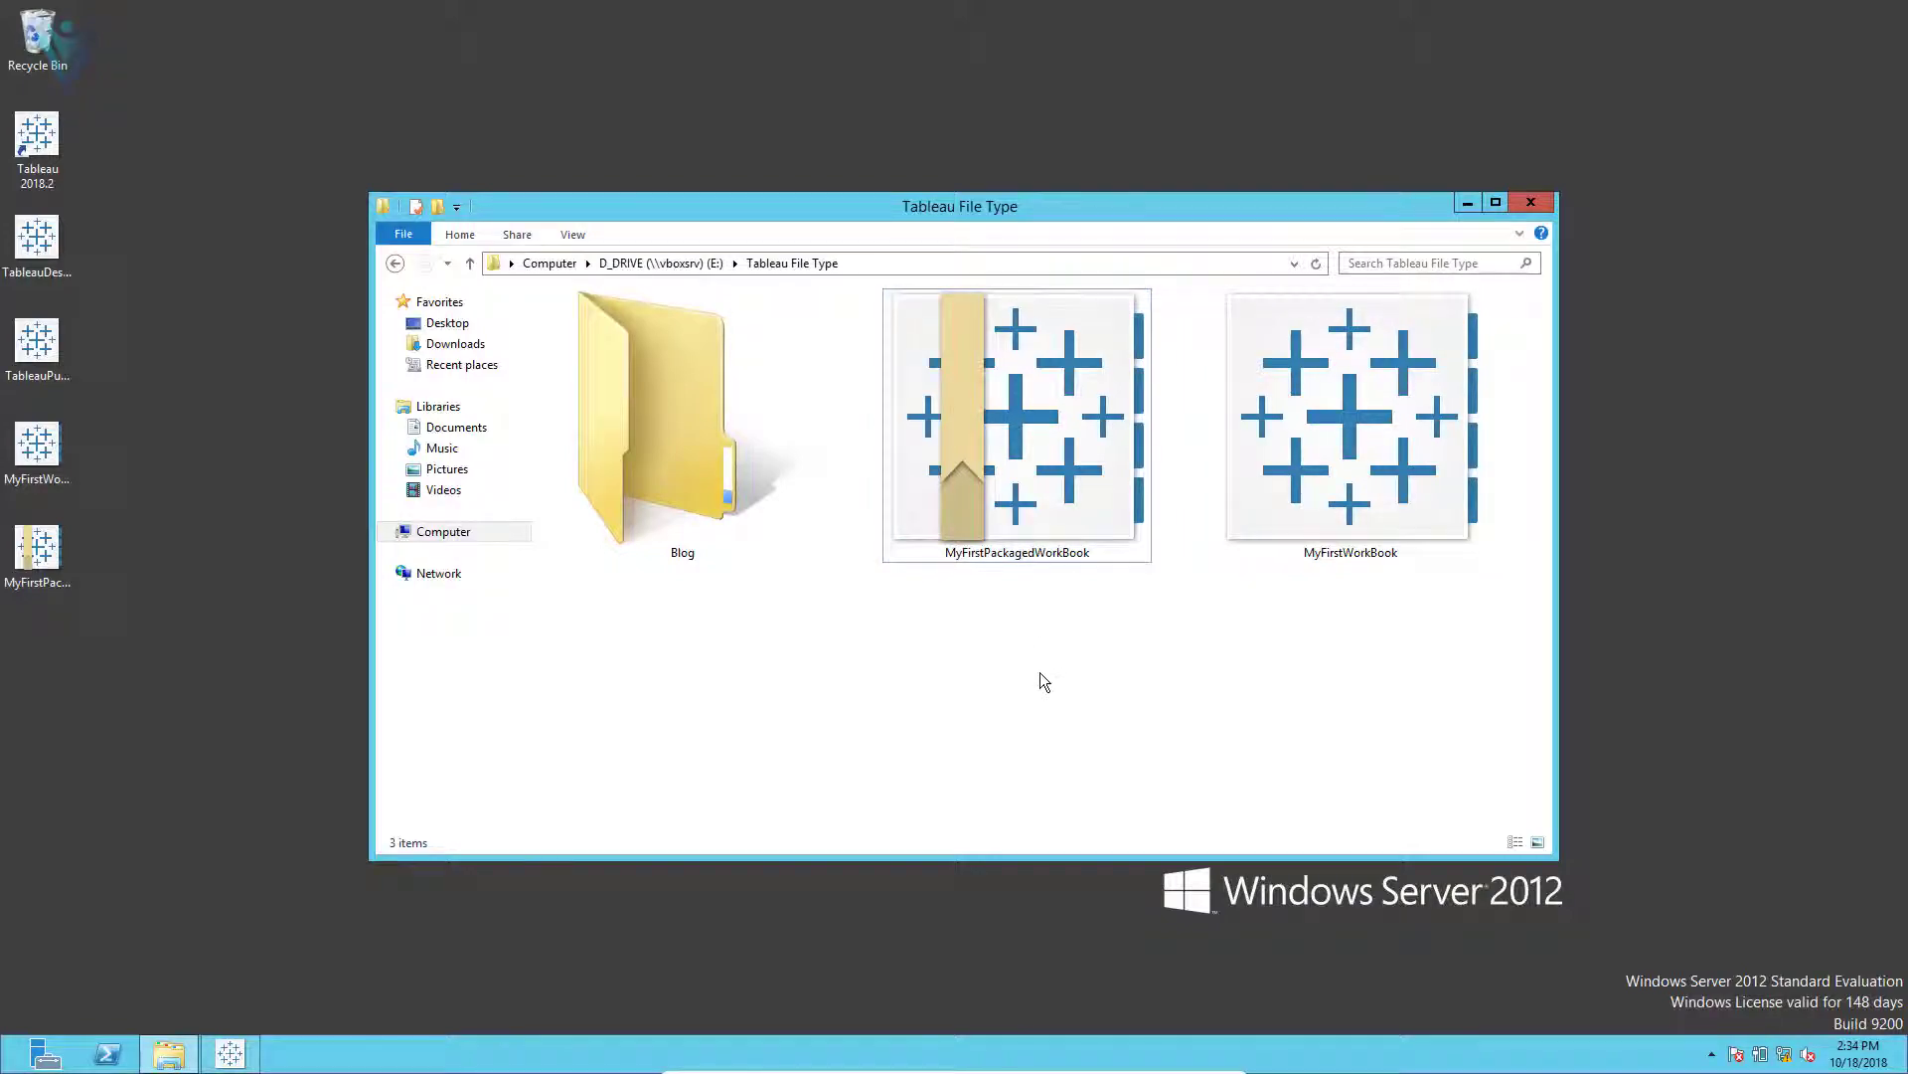
Step: Refresh the Tableau File Type folder and copy MyFirstBookMark and MySecondBookMark onto the desktop, aligned below the other files
{"action": "right_click", "coordinate": [1040, 672]}
{"action": "left_click", "coordinate": [1078, 748]}
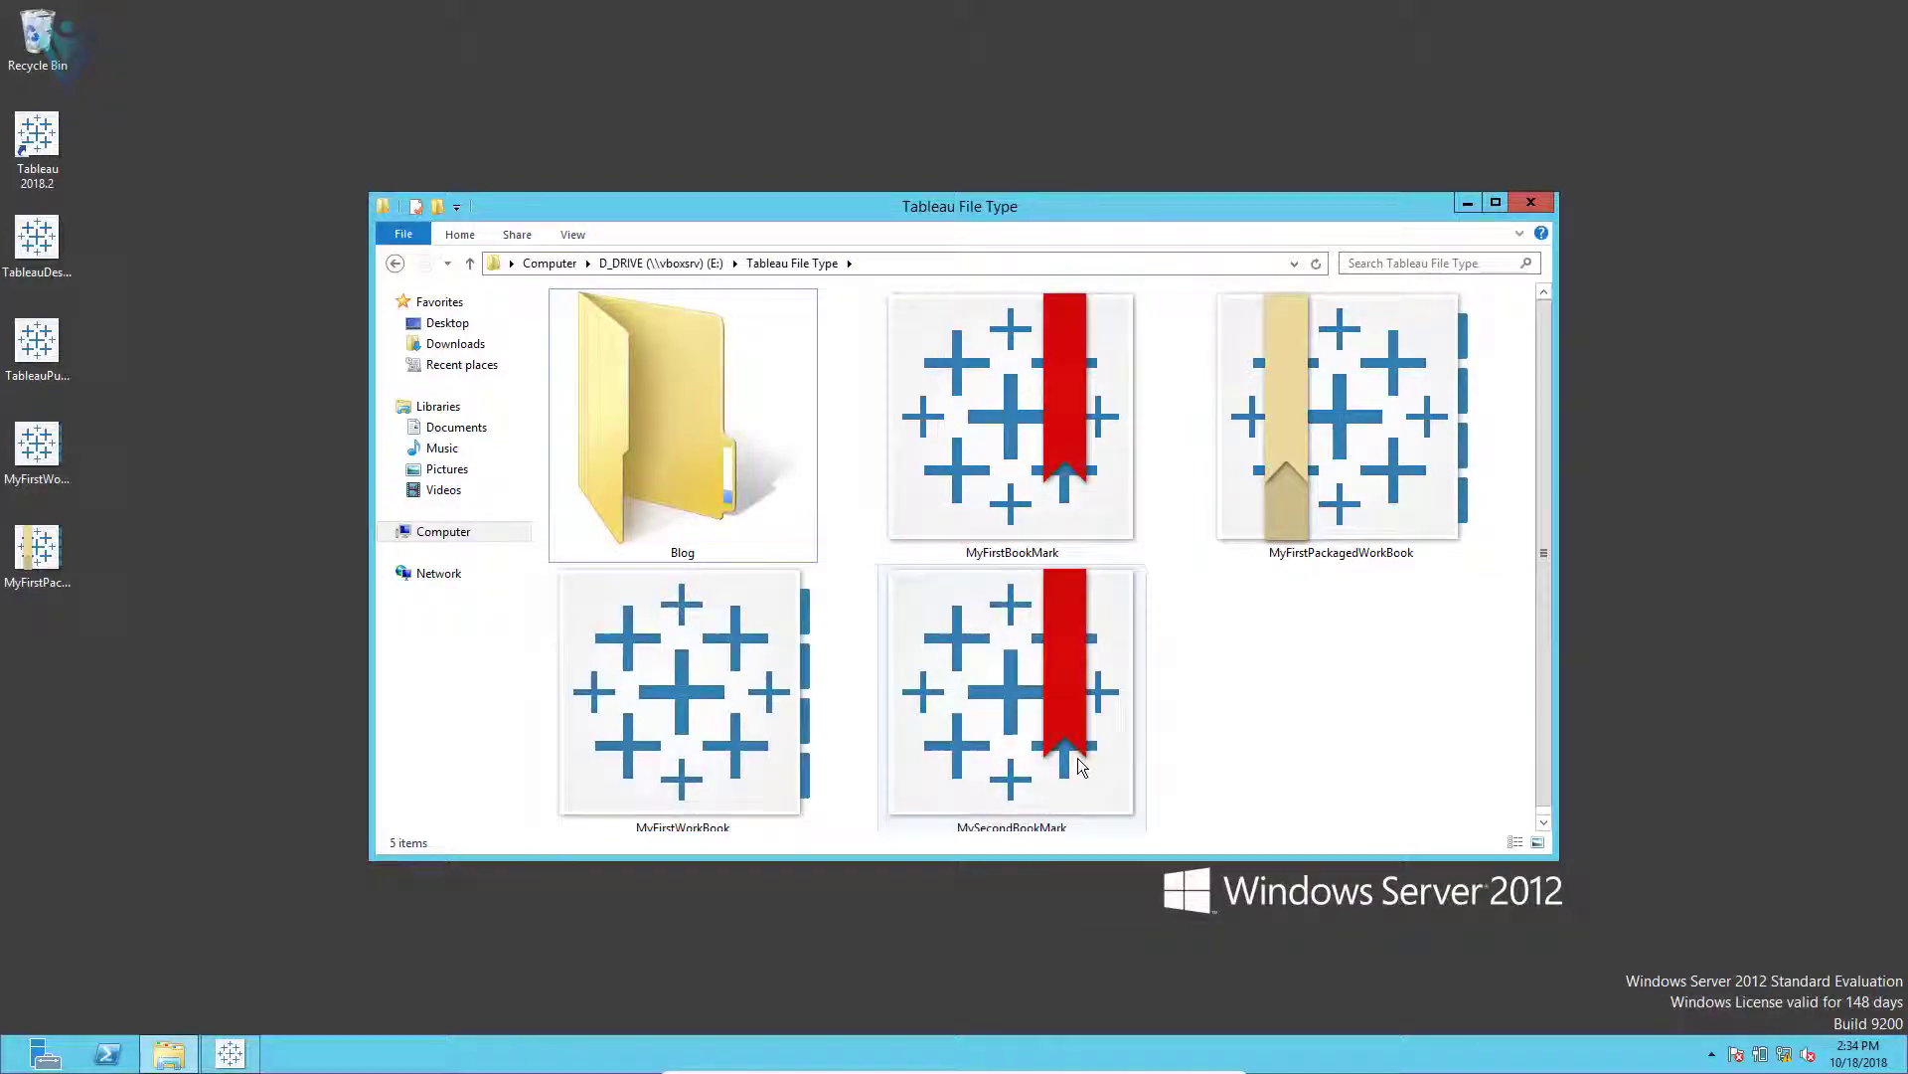
{"action": "left_click", "coordinate": [1028, 444]}
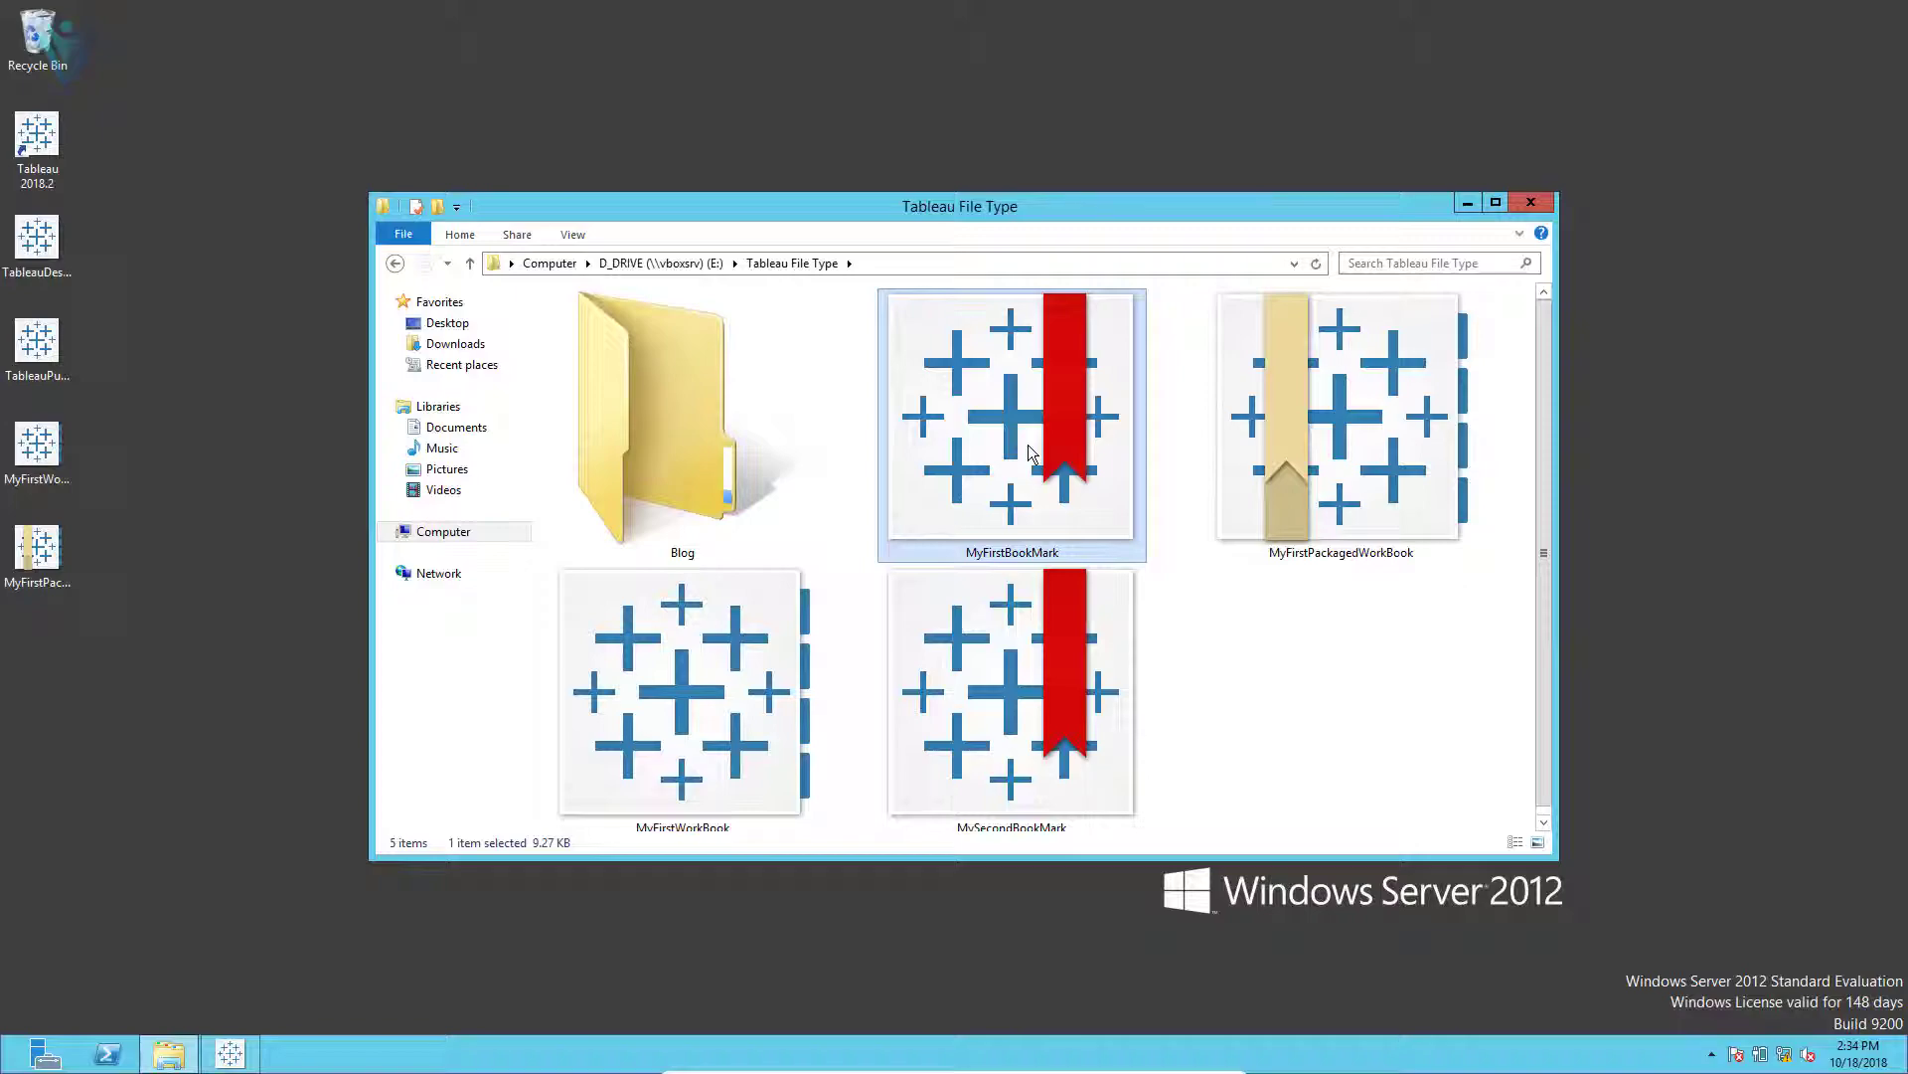
{"action": "left_click", "coordinate": [1070, 705], "text": "ctrl"}
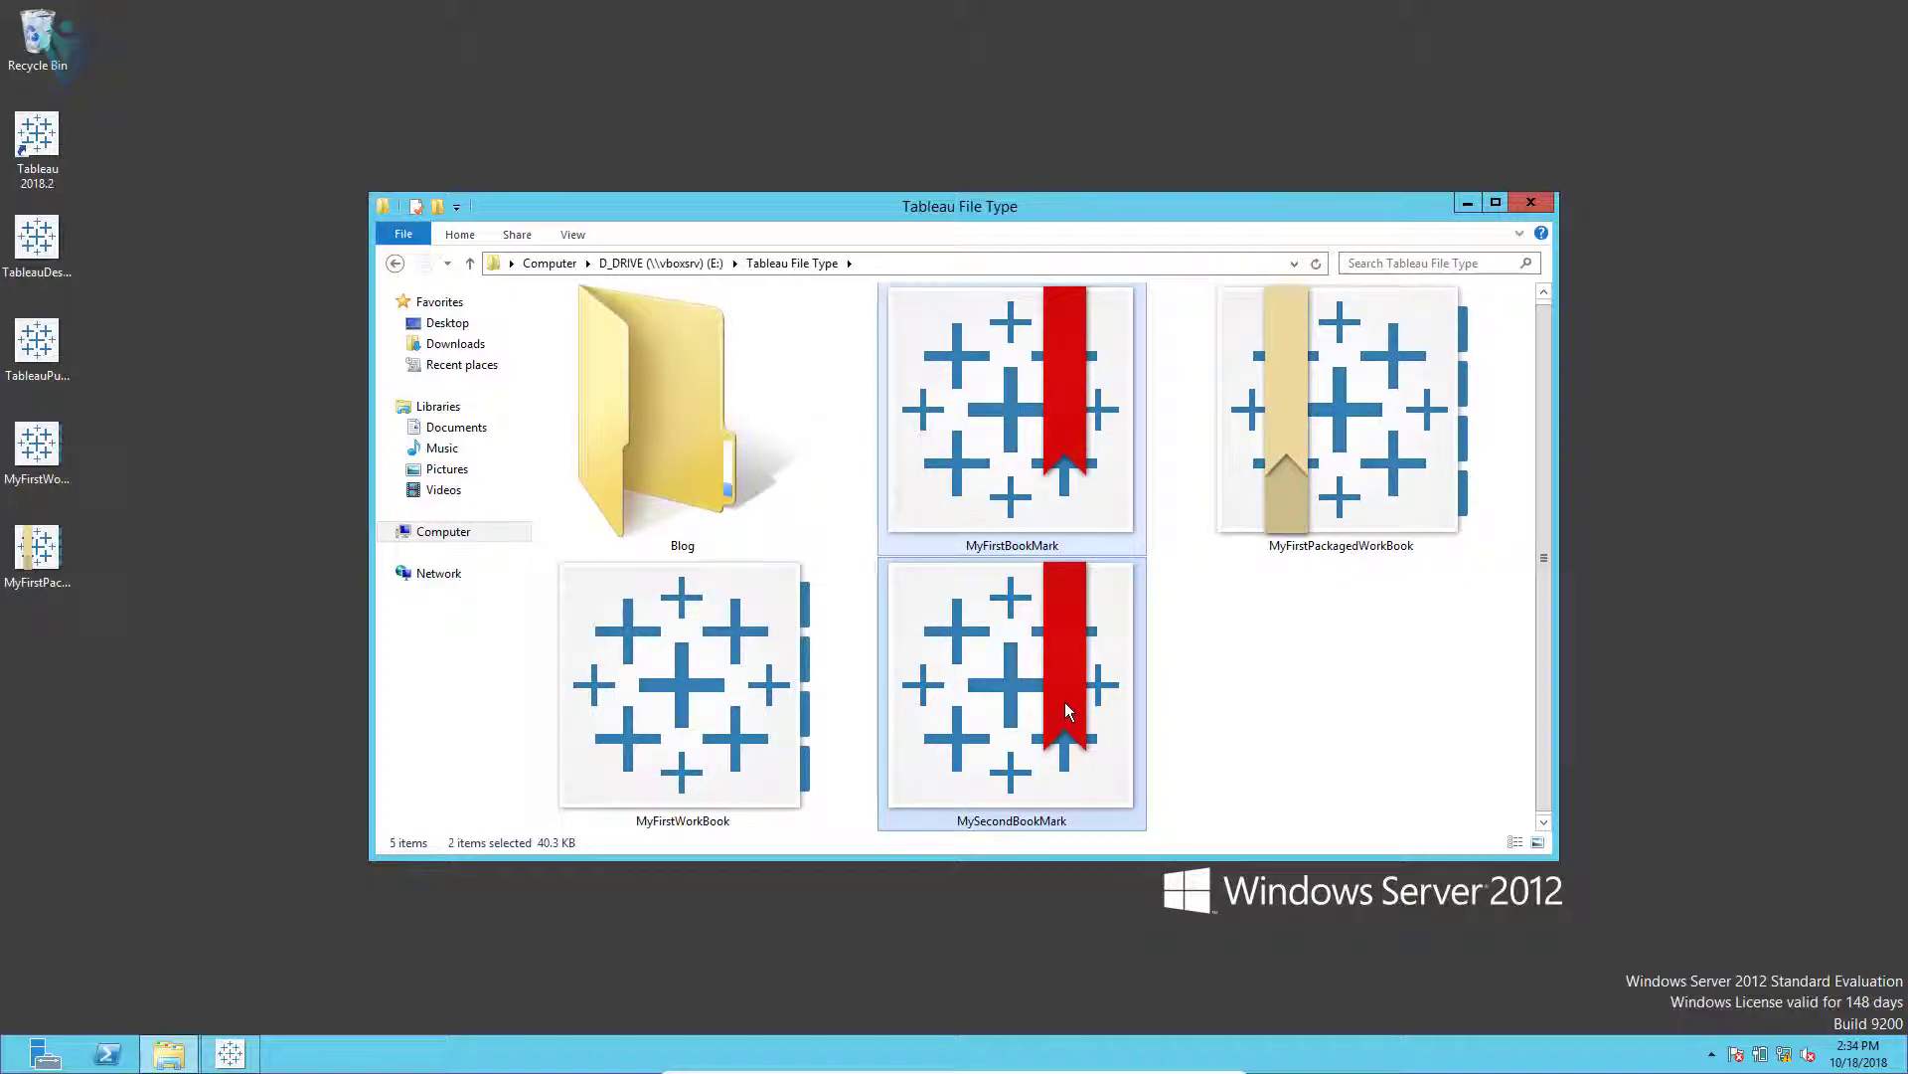
{"action": "right_click", "coordinate": [235, 734]}
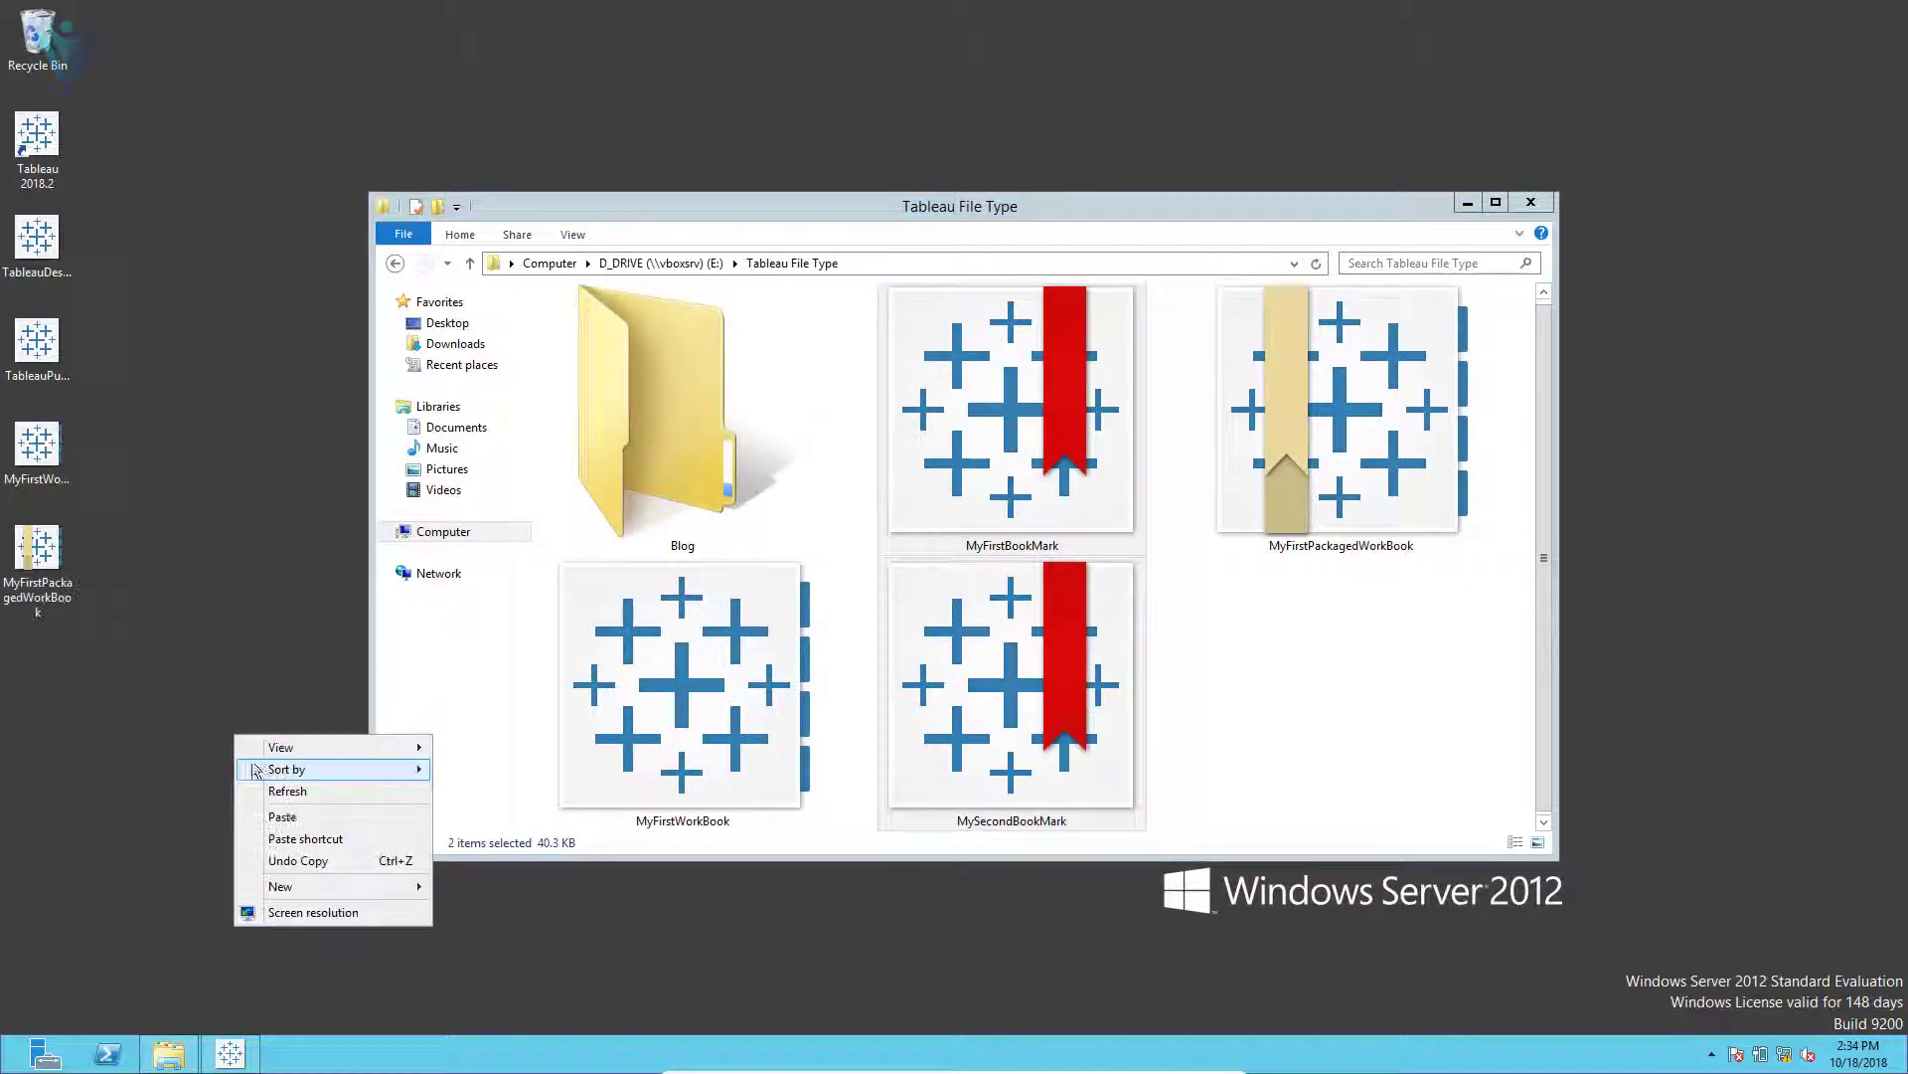
{"action": "left_click", "coordinate": [288, 817]}
{"action": "left_click_drag", "start_coordinate": [286, 807], "coordinate": [39, 763]}
{"action": "left_click", "coordinate": [209, 875]}
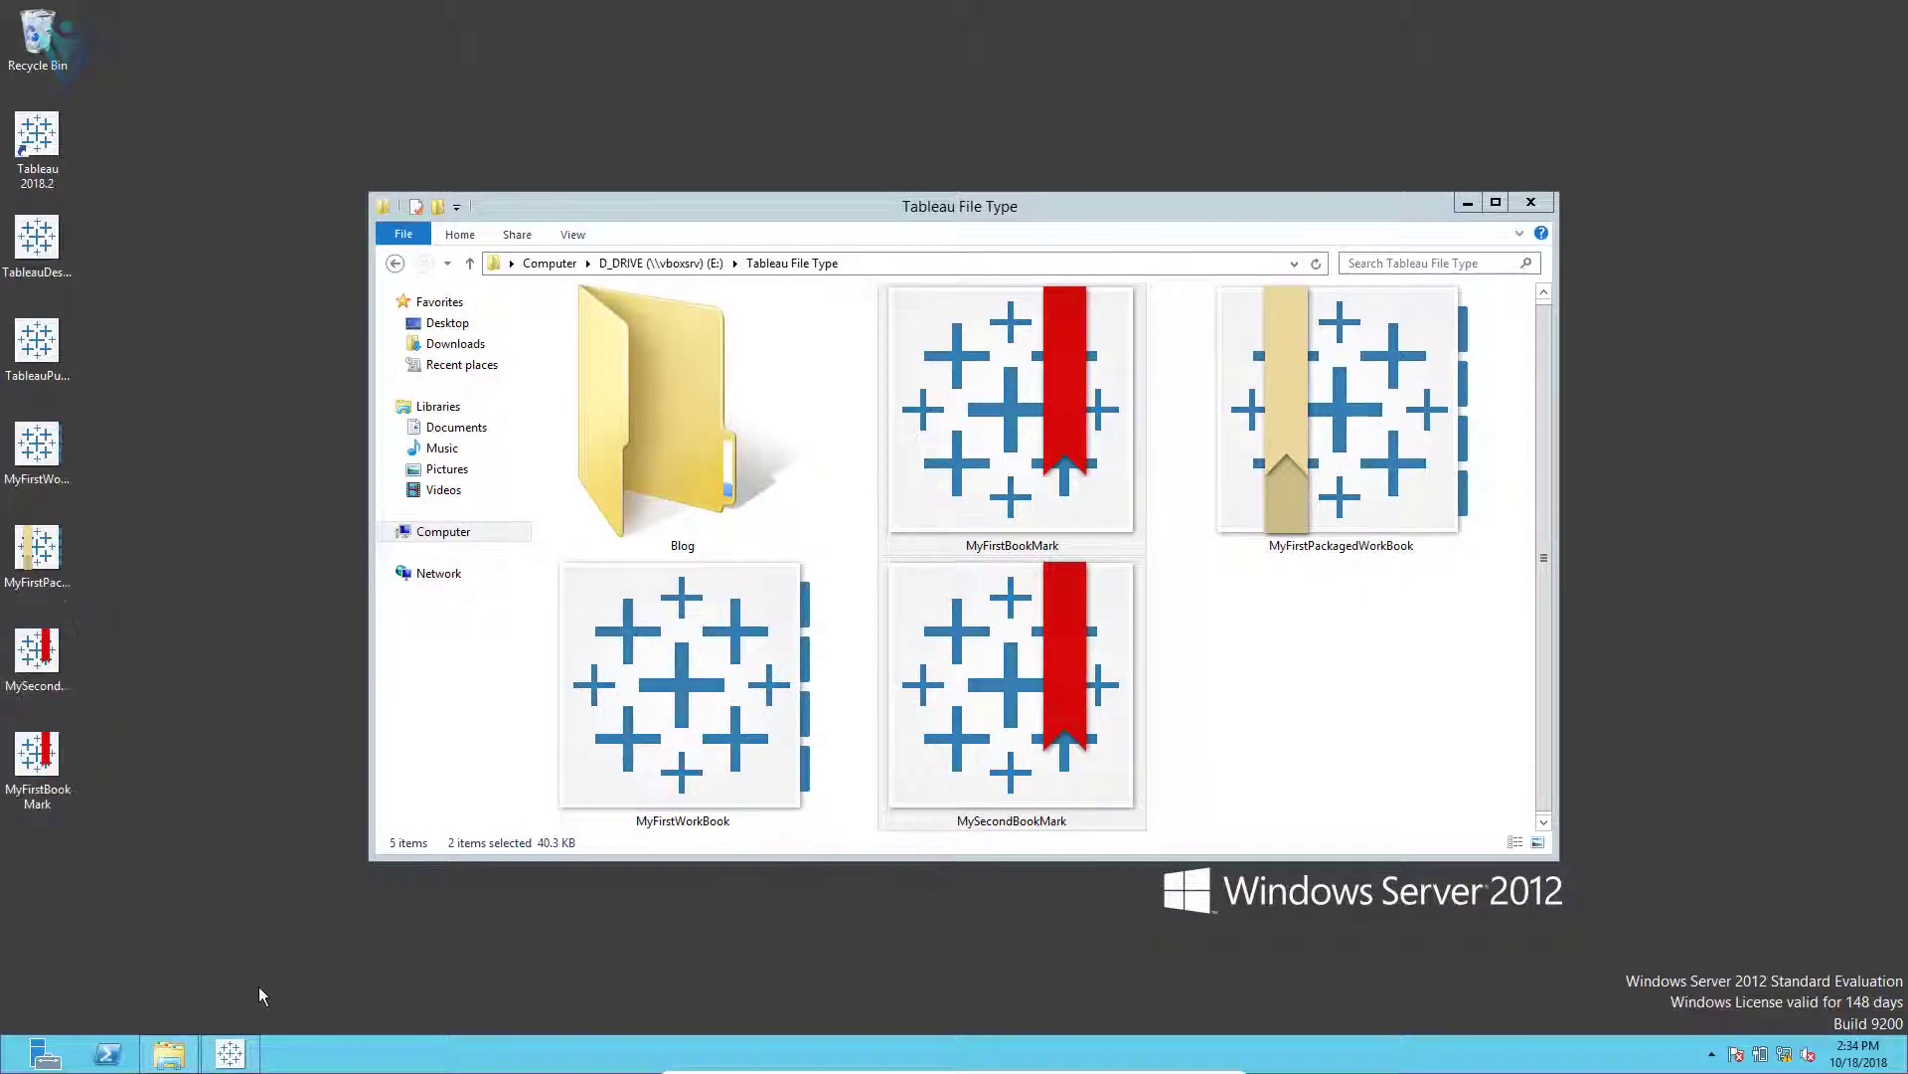
Step: Close the MyFirstPackagedWorkBook window and open the MyFirstBookMark bookmark from the Desktop, declining to edit its connection information
{"action": "left_click", "coordinate": [247, 1062]}
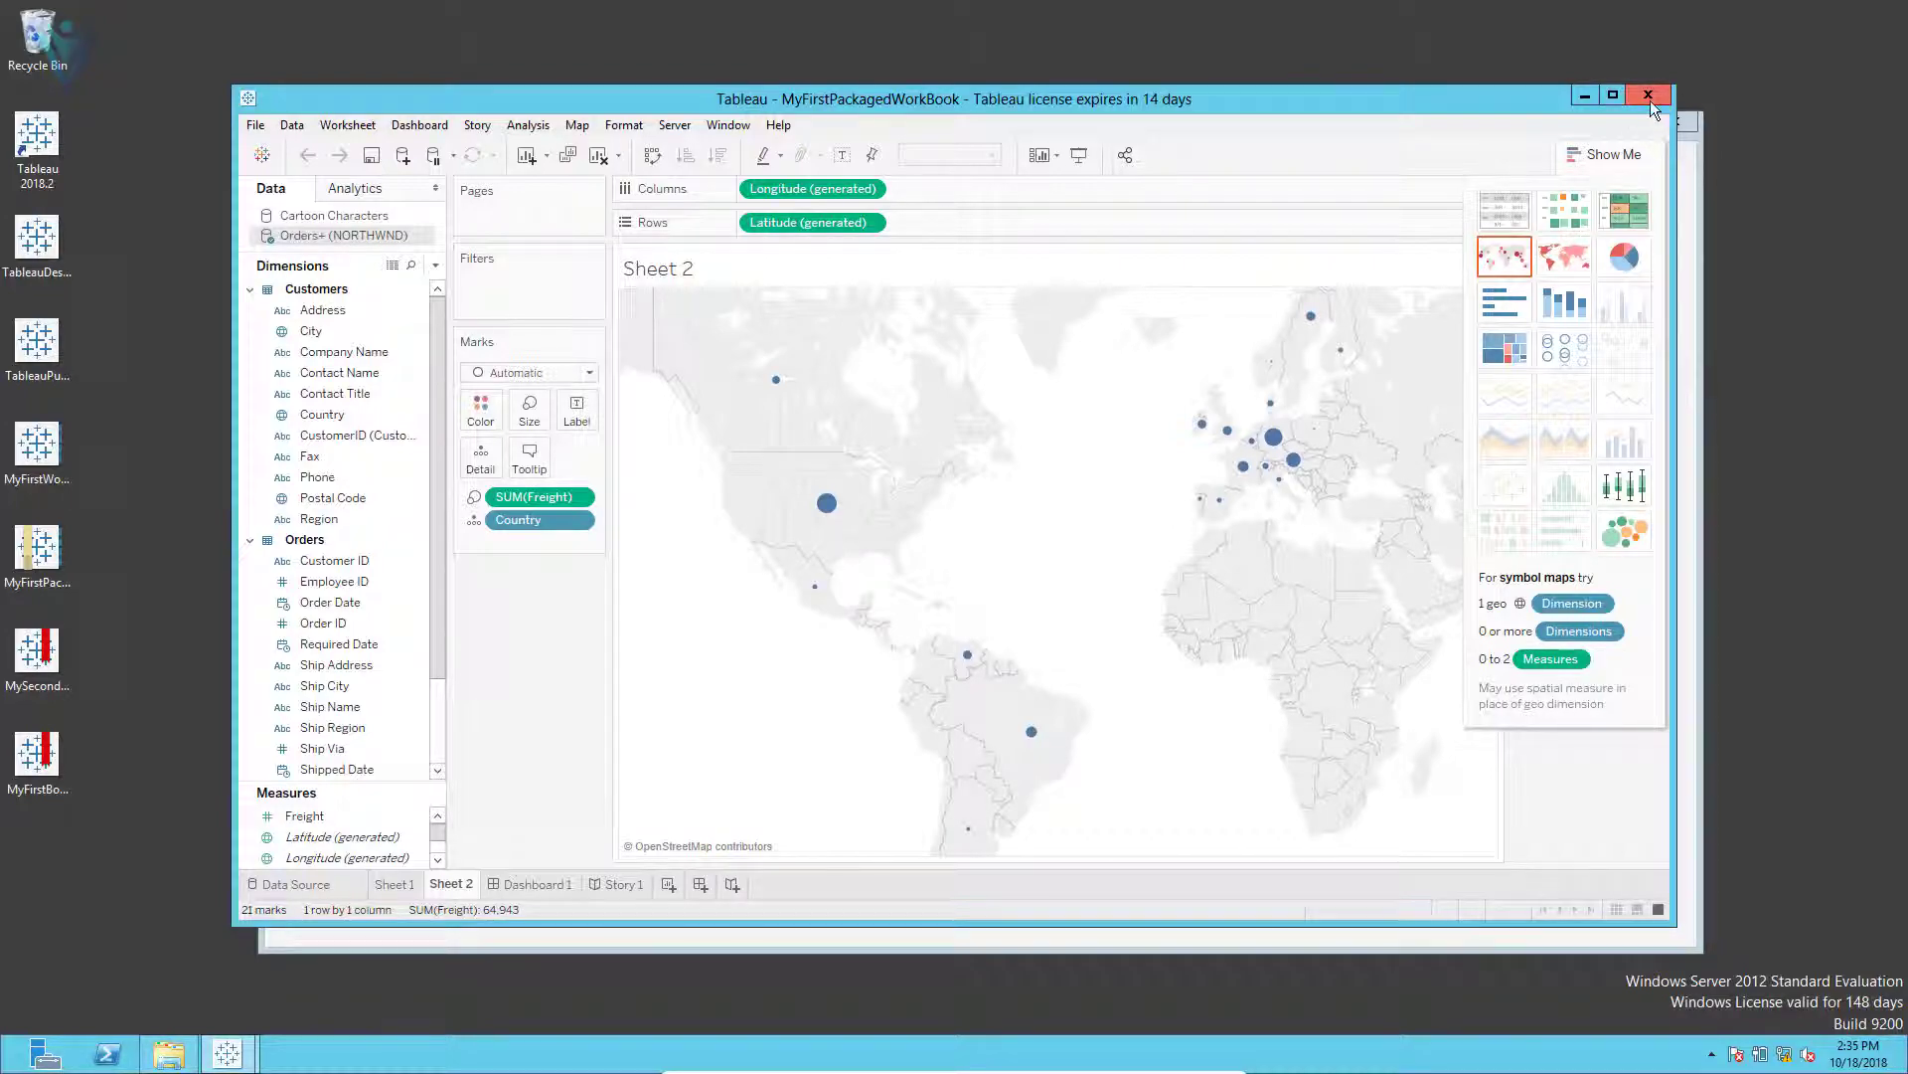
{"action": "left_click", "coordinate": [1644, 95]}
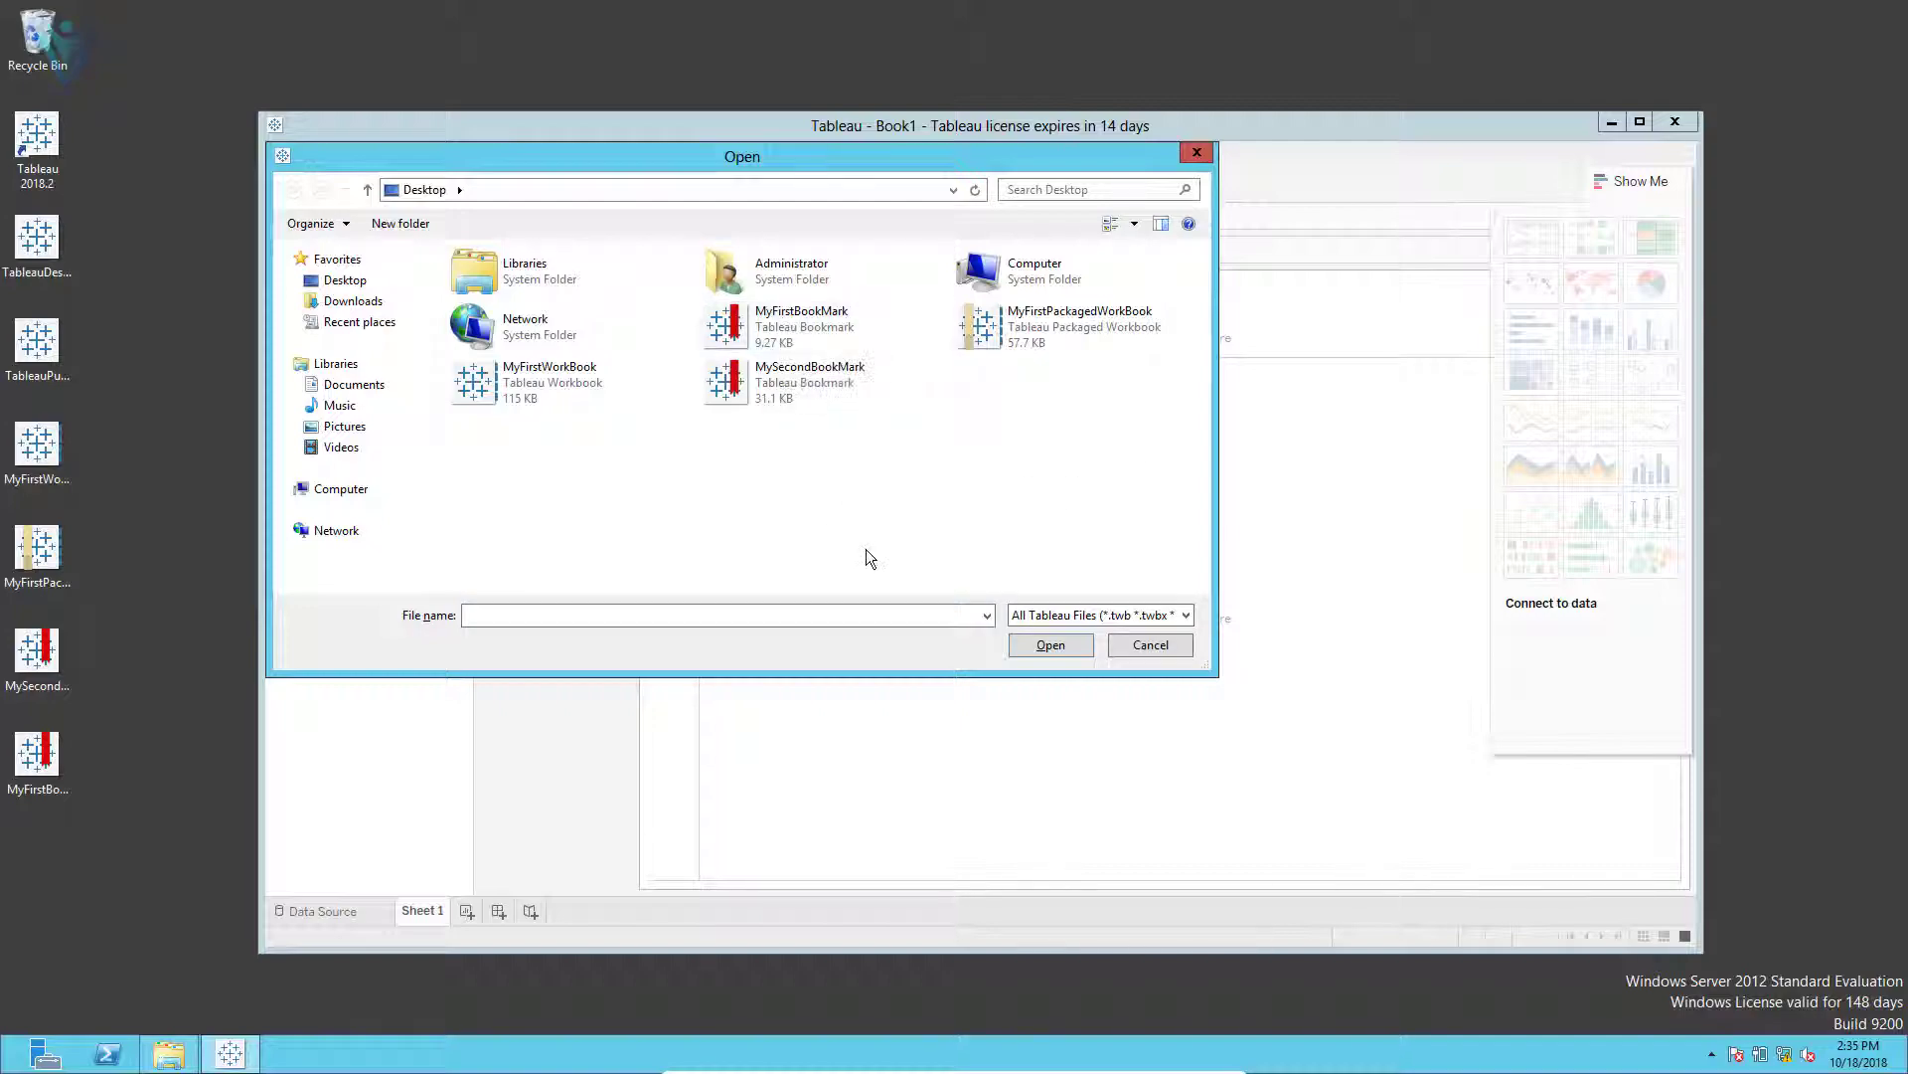
{"action": "left_click", "coordinate": [773, 343]}
{"action": "left_click", "coordinate": [1070, 708]}
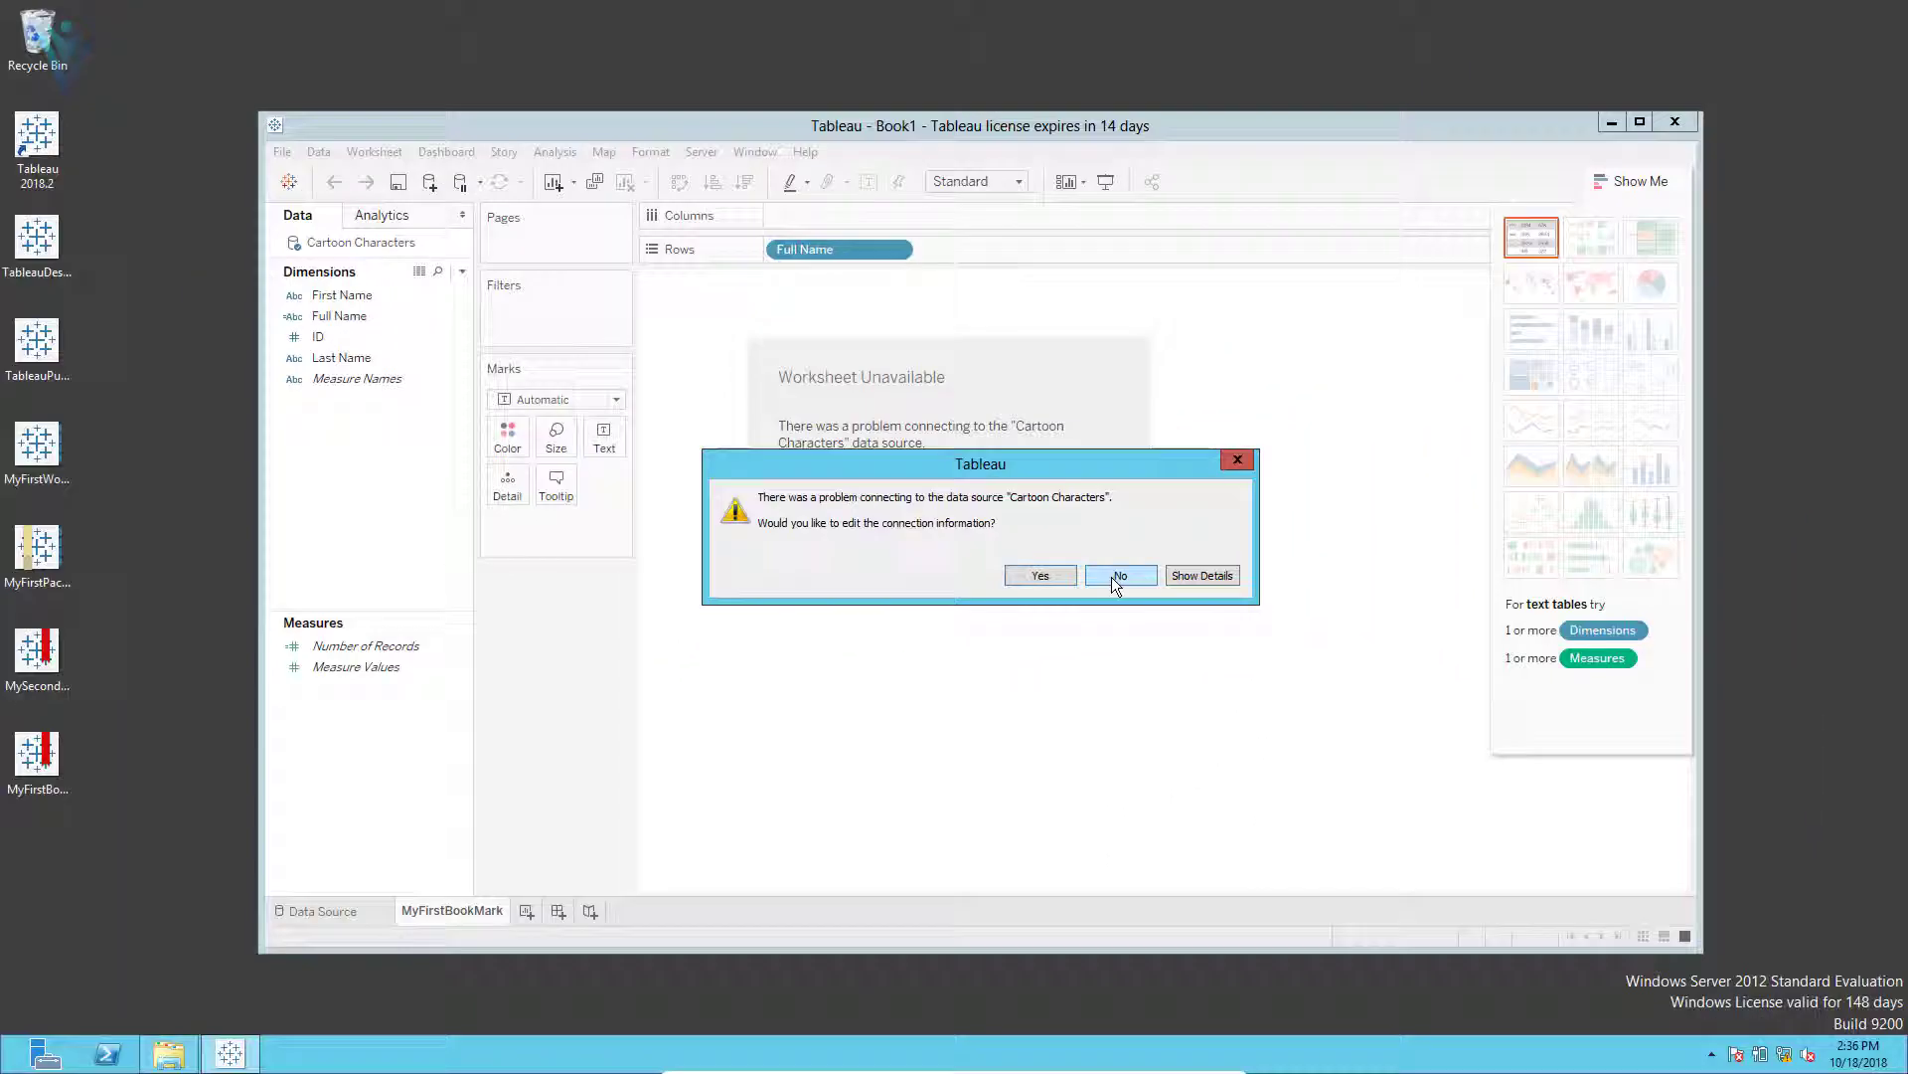
{"action": "left_click", "coordinate": [1111, 577]}
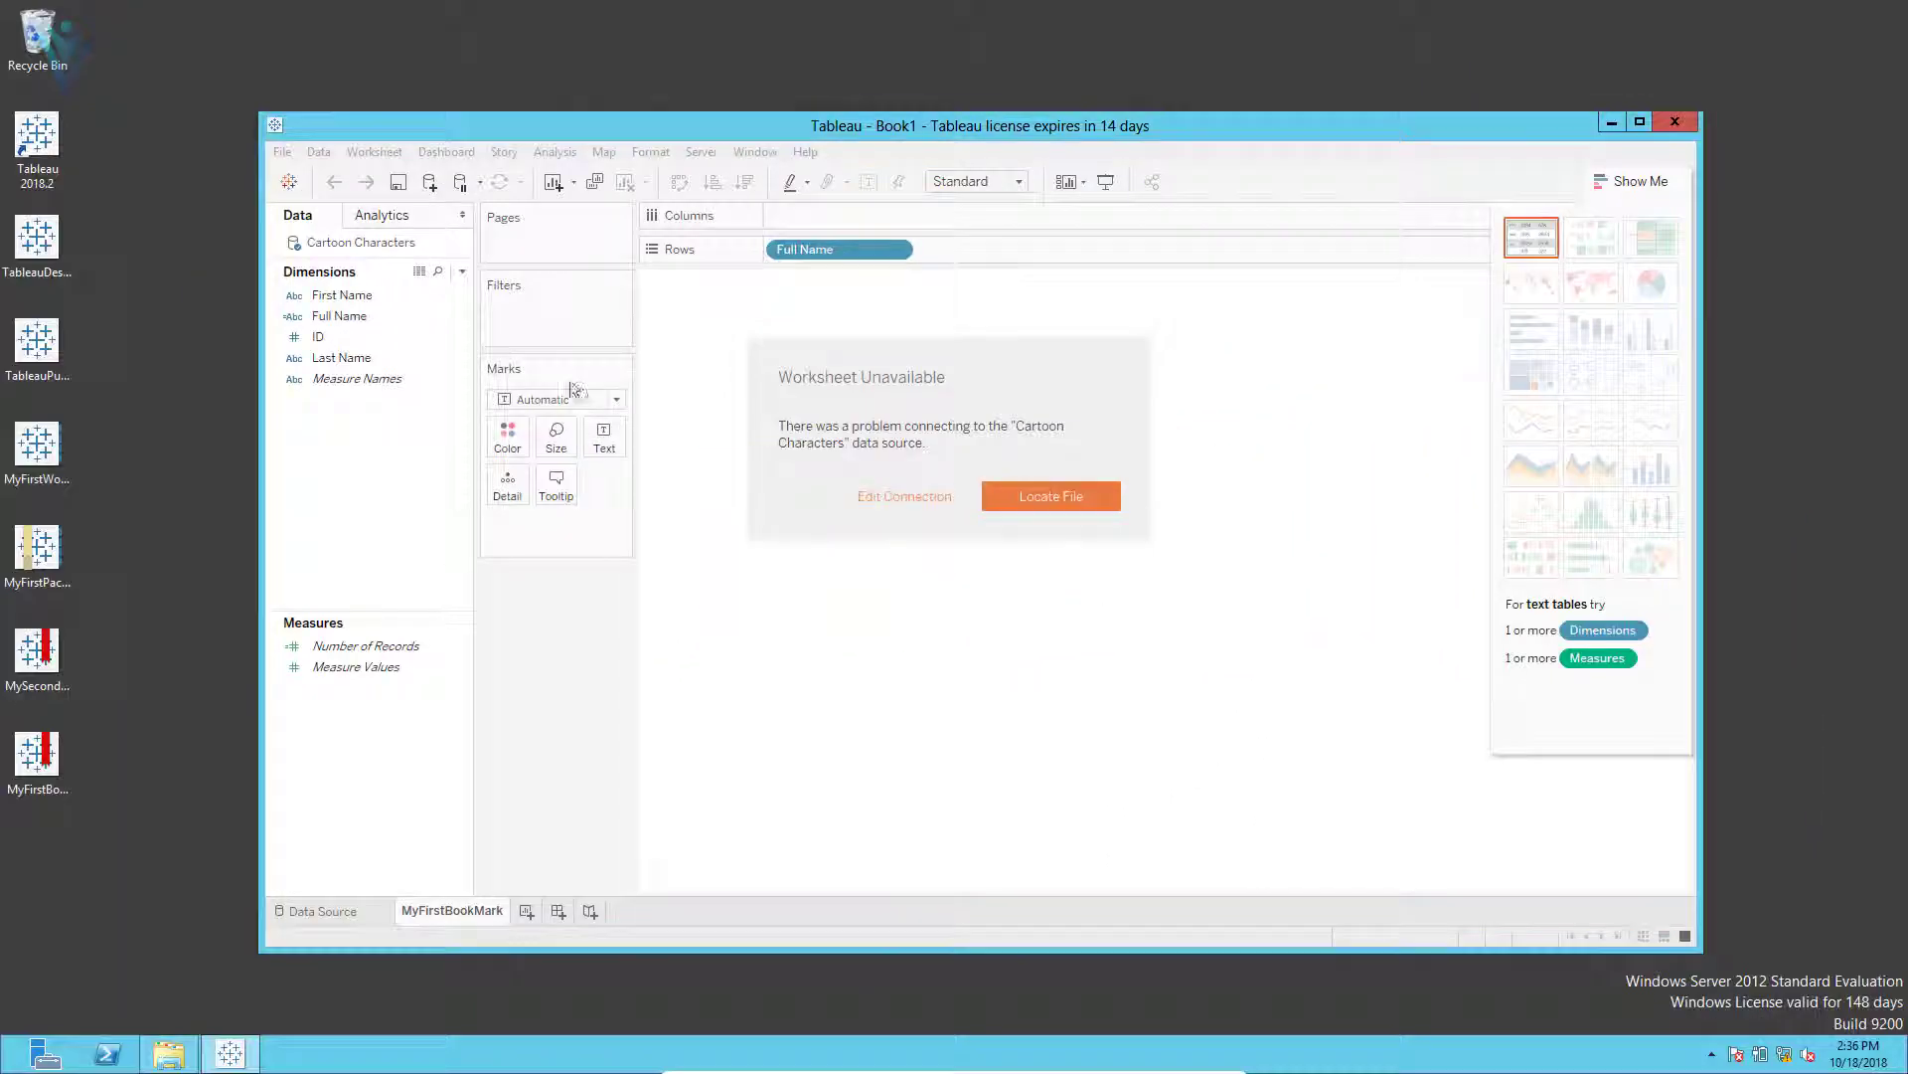
{"action": "left_click", "coordinate": [283, 151]}
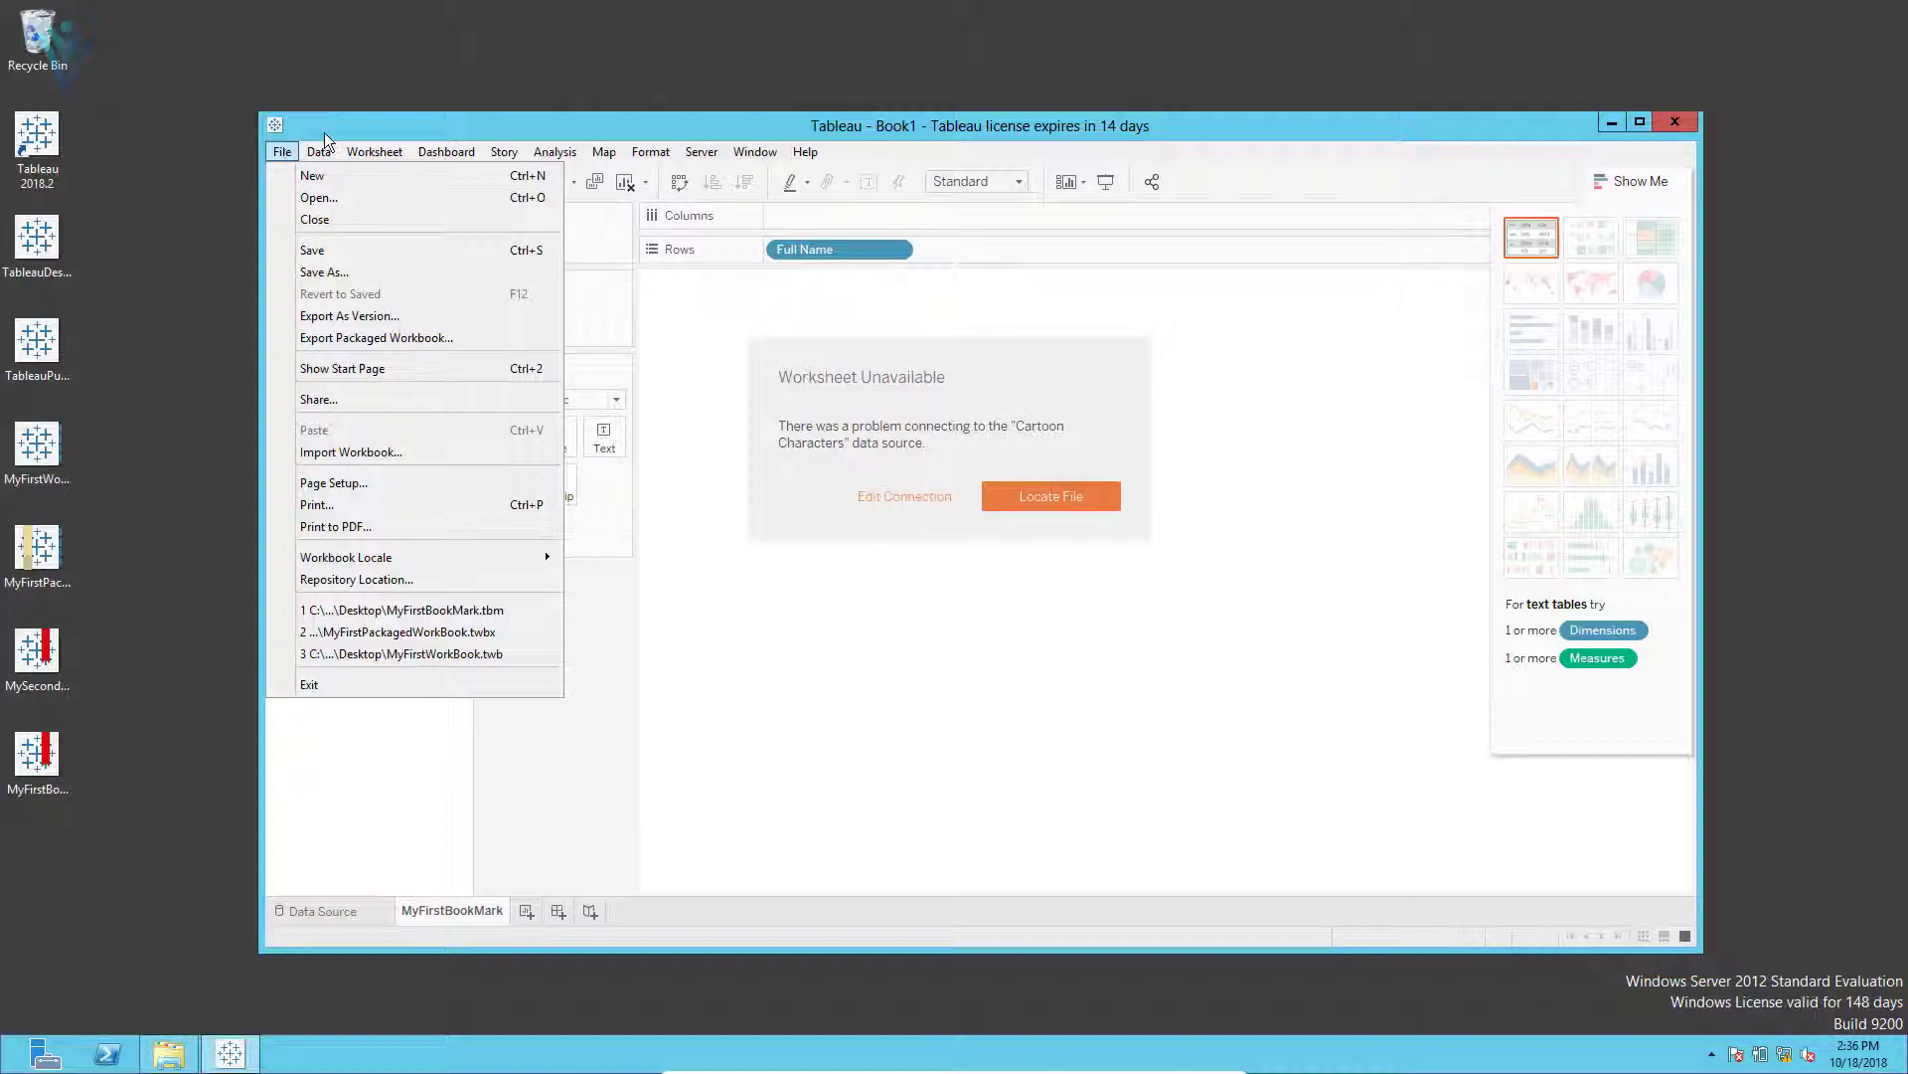
{"action": "left_click", "coordinate": [318, 197]}
{"action": "left_click", "coordinate": [724, 399]}
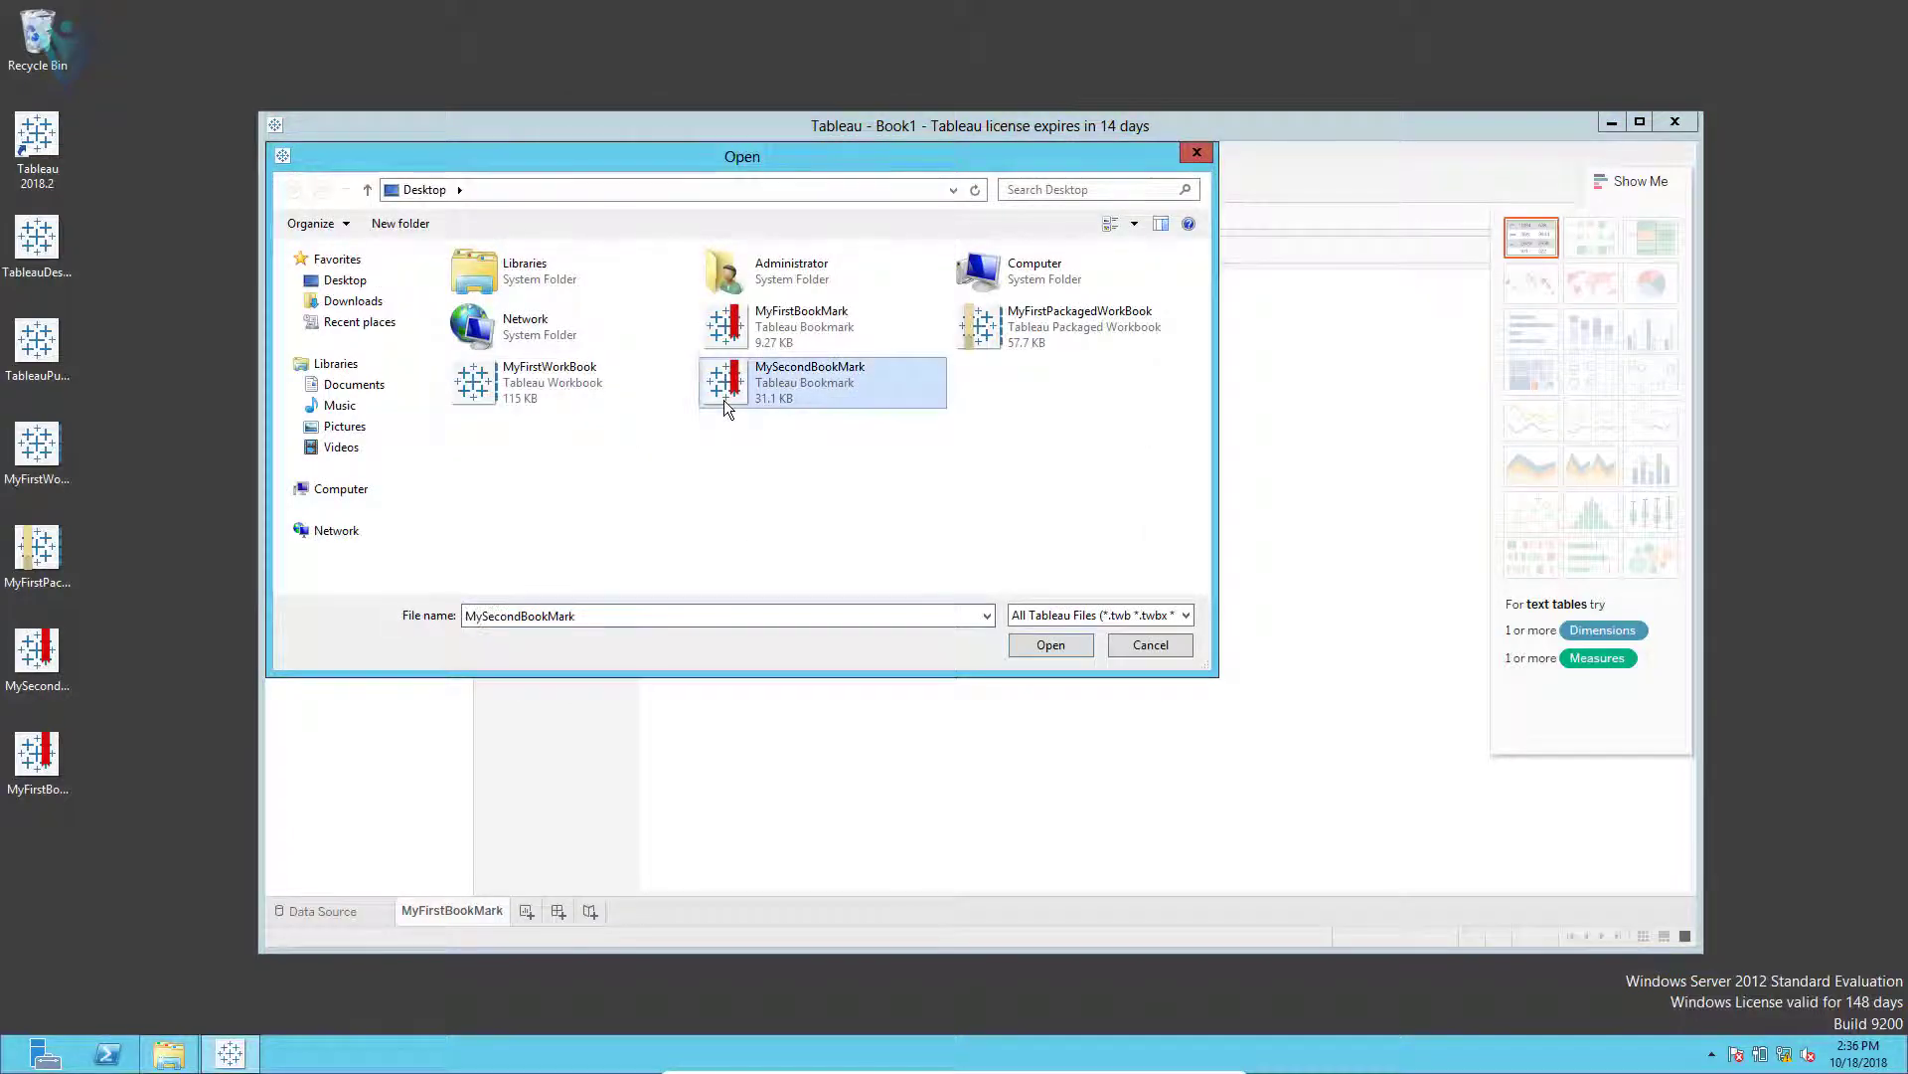
{"action": "left_click", "coordinate": [1151, 644]}
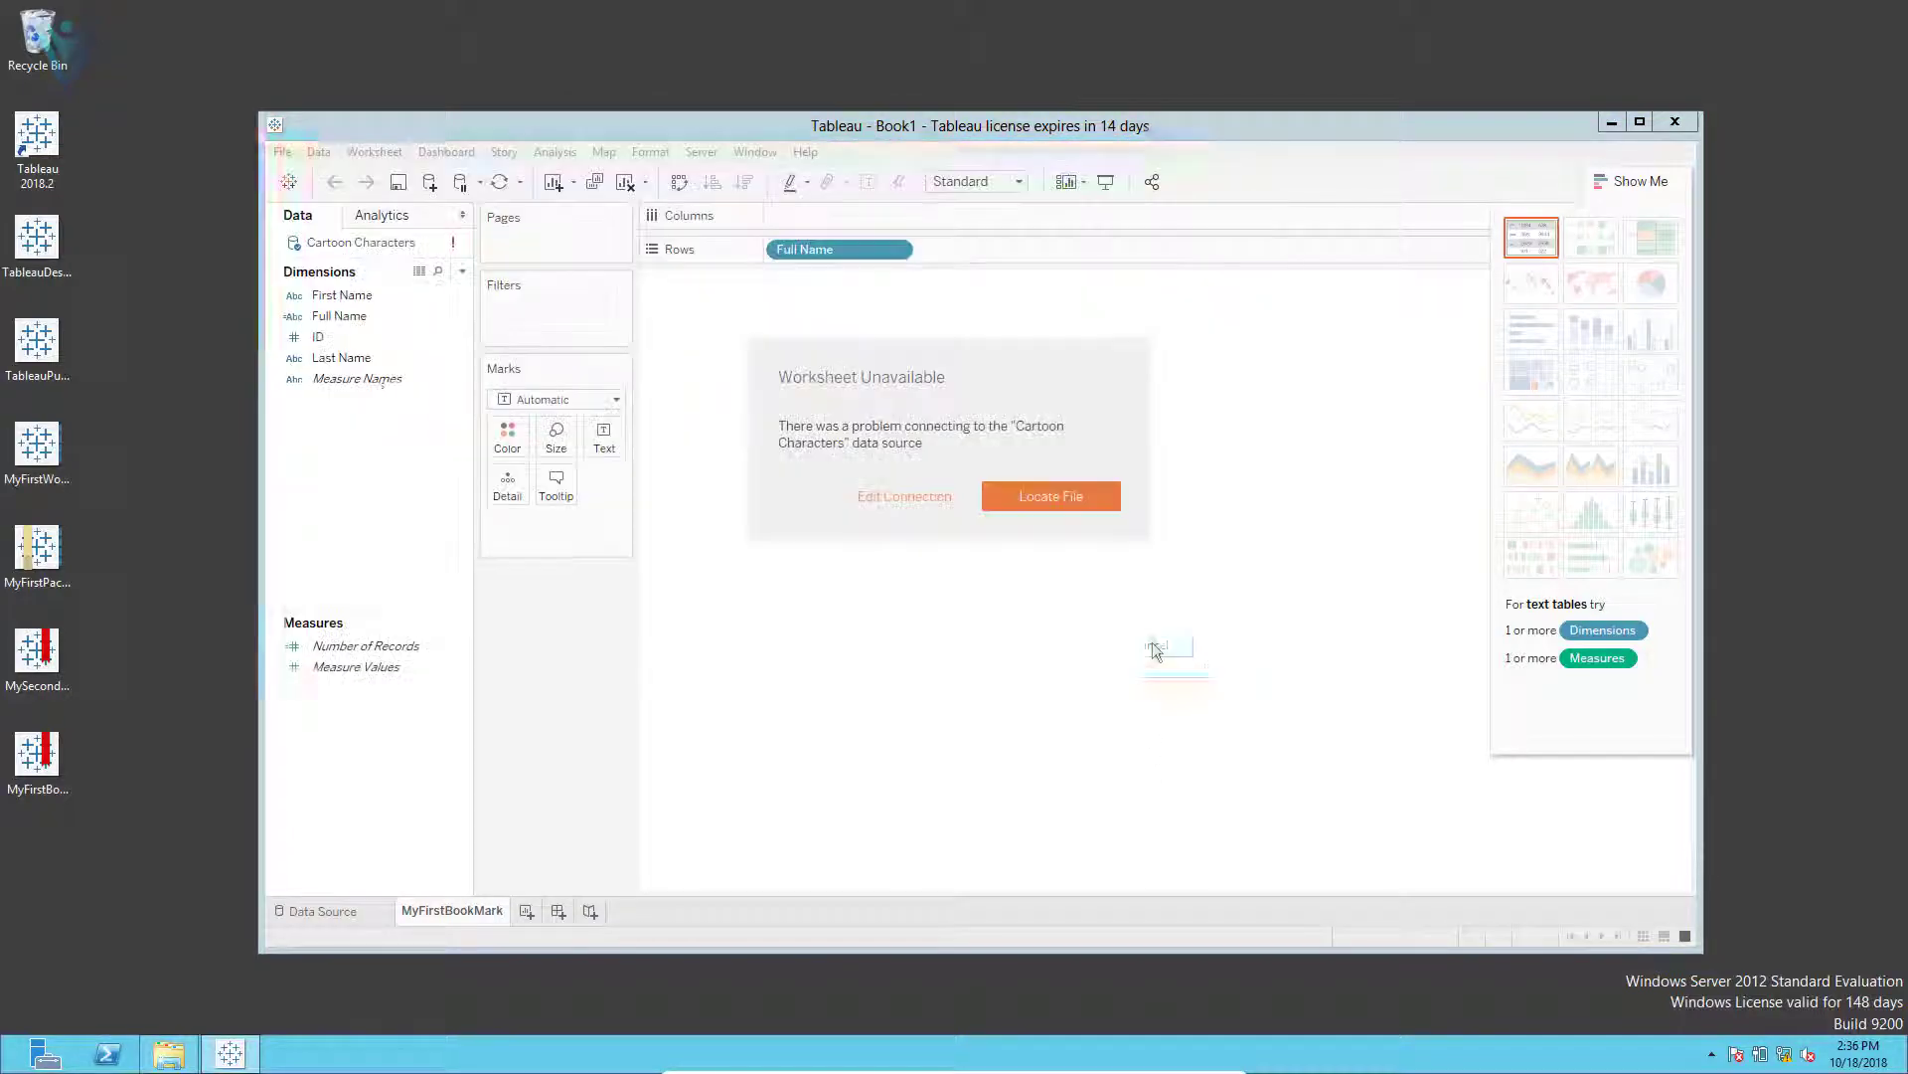
Step: Bring MySecondBookMark from the desktop into the open Tableau workbook and sign in to Microsoft SQL Server with the database password
{"action": "left_click", "coordinate": [52, 744]}
{"action": "left_click", "coordinate": [49, 656]}
{"action": "left_click_drag", "start_coordinate": [44, 646], "coordinate": [714, 707]}
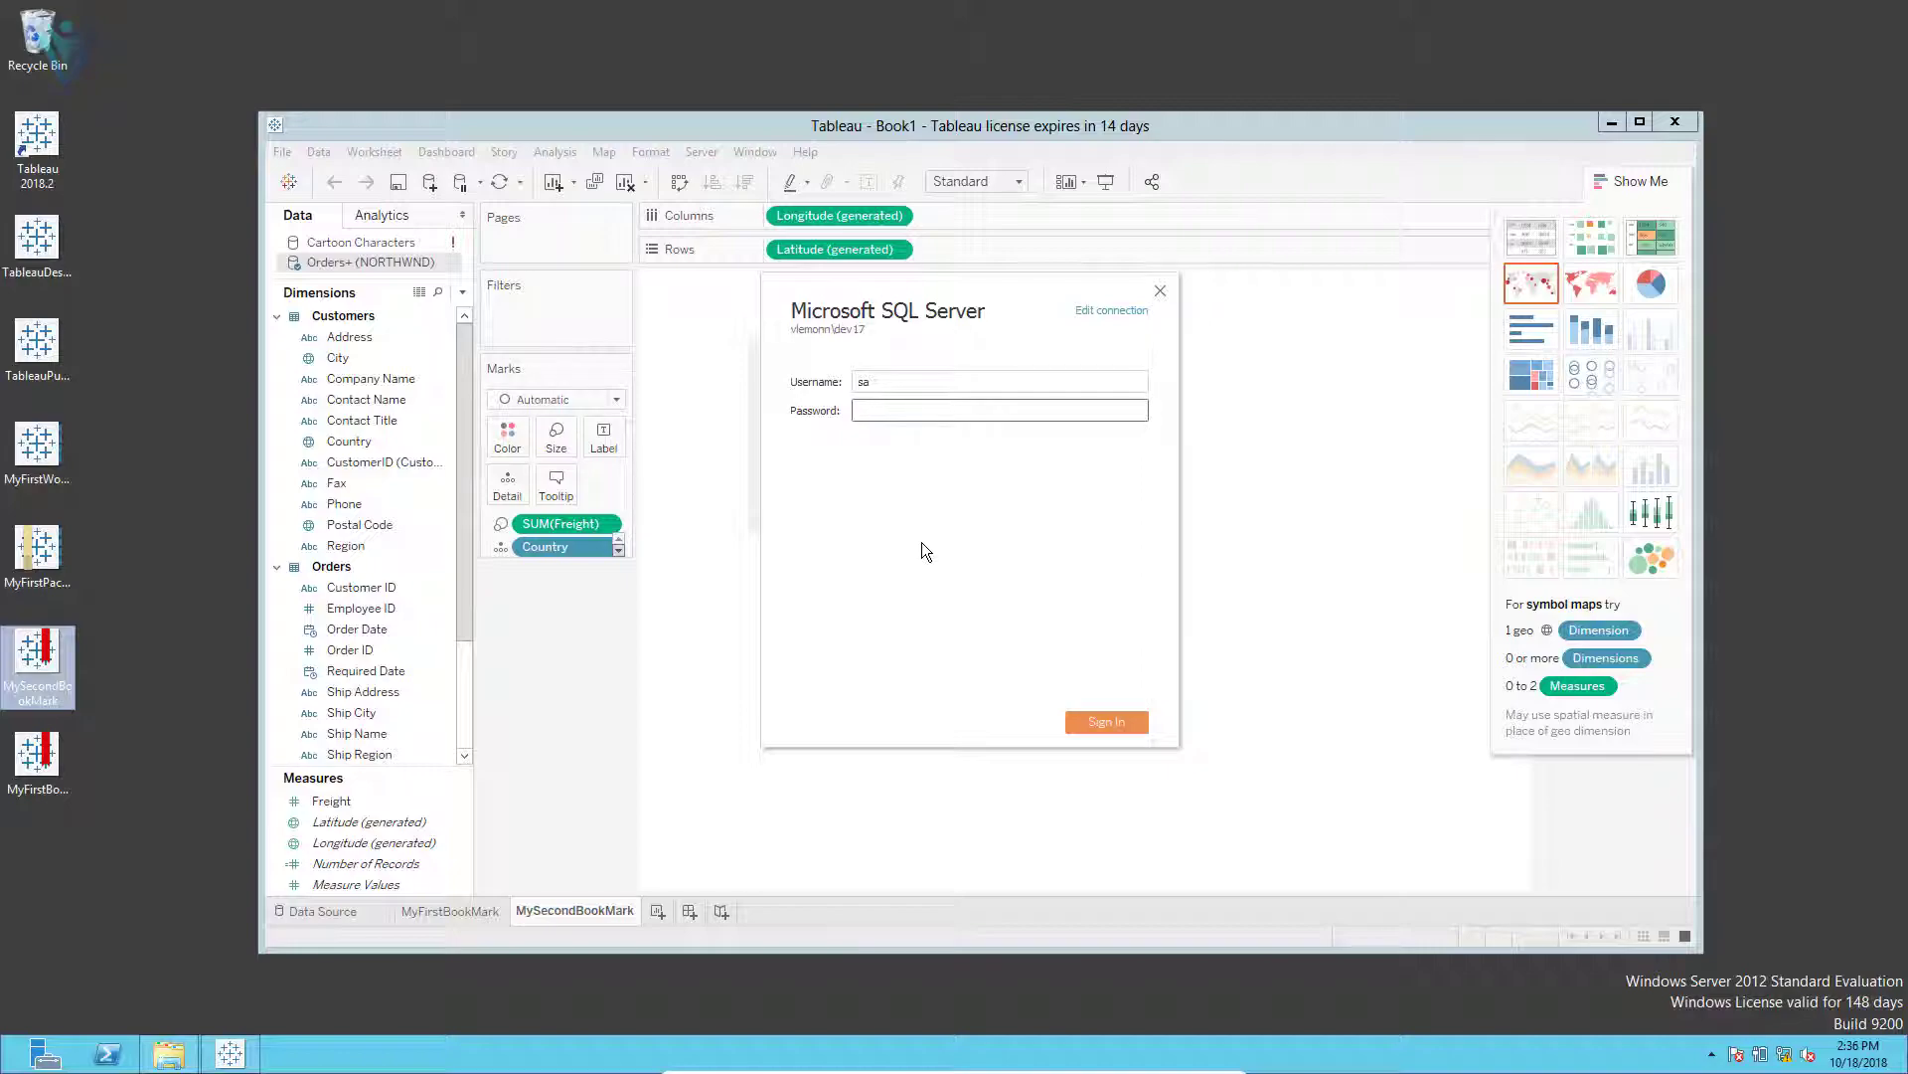
{"action": "left_click", "coordinate": [949, 413]}
{"action": "key", "text": "ctrl+v"}
{"action": "left_click", "coordinate": [1085, 723]}
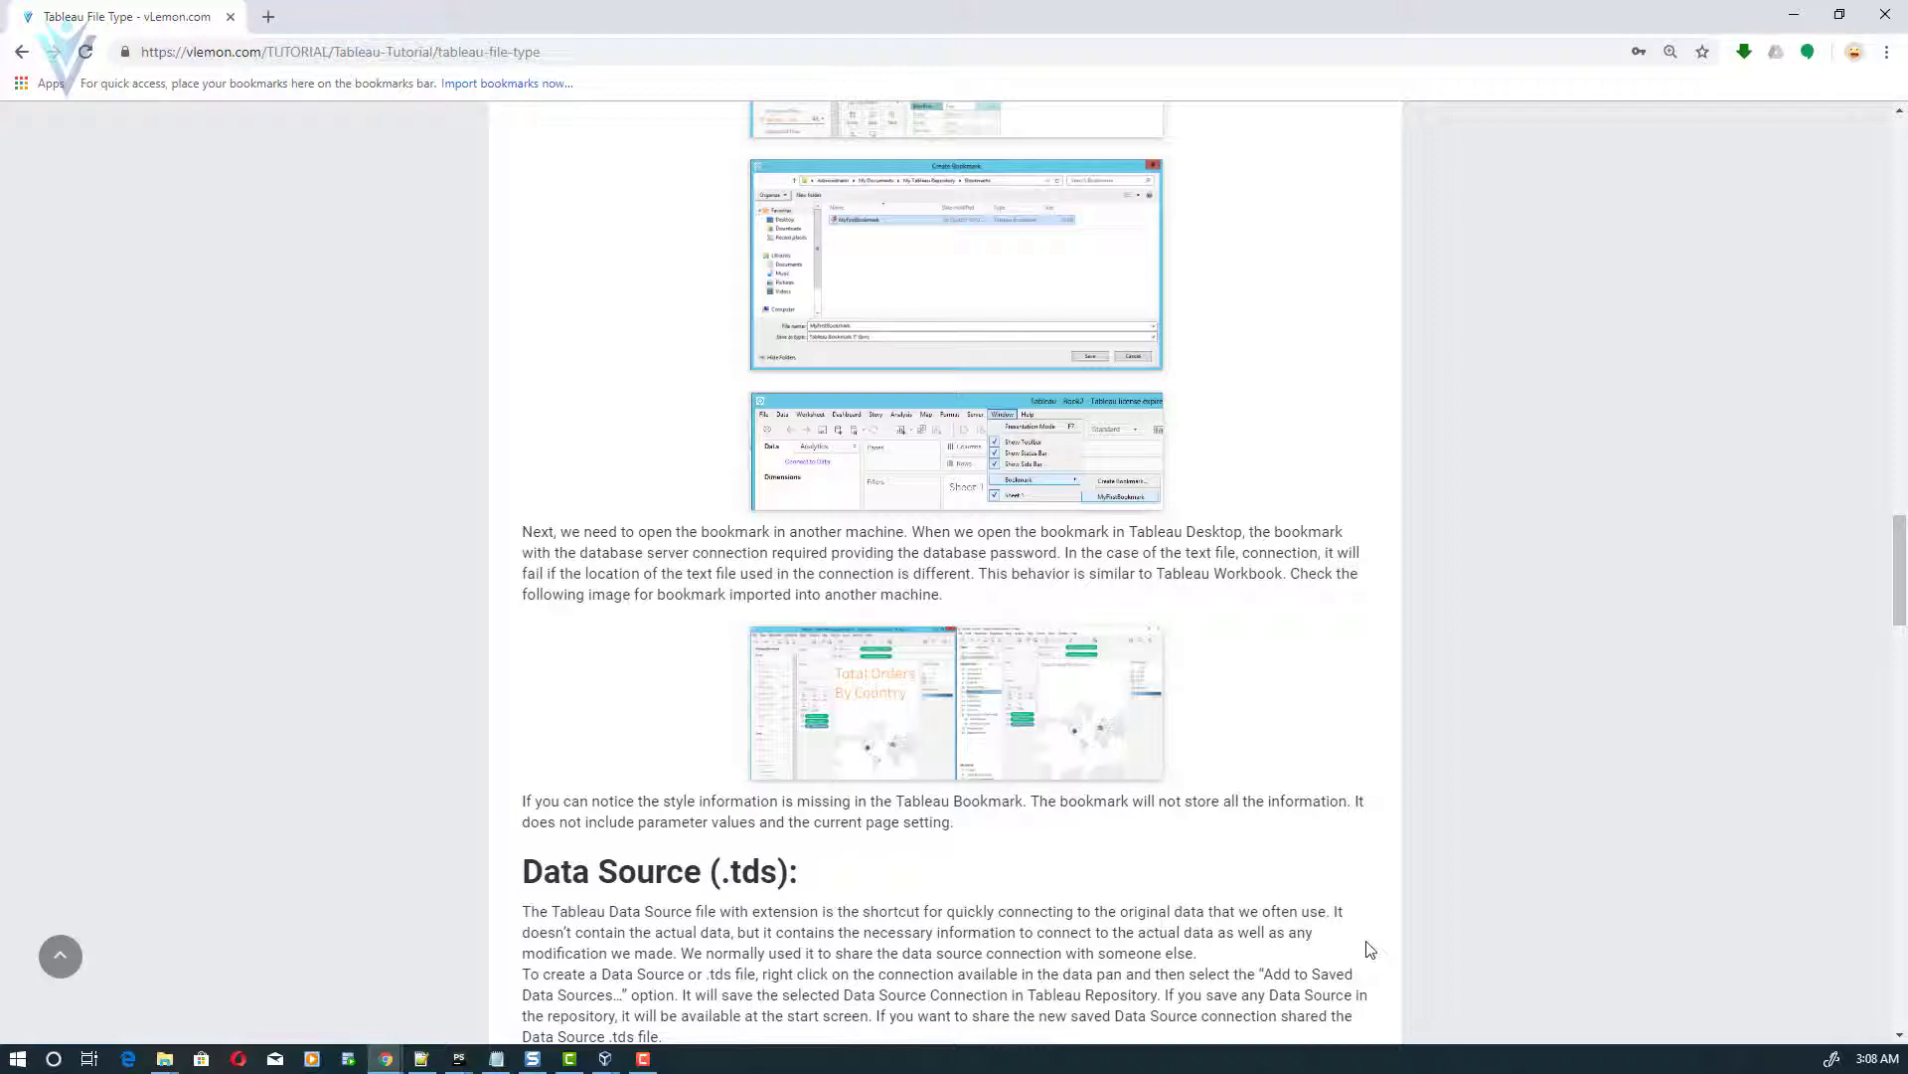
{"action": "scroll", "coordinate": [1570, 707], "scroll_direction": "up", "scroll_amount": 8}
{"action": "scroll", "coordinate": [1571, 705], "scroll_direction": "down", "scroll_amount": 10}
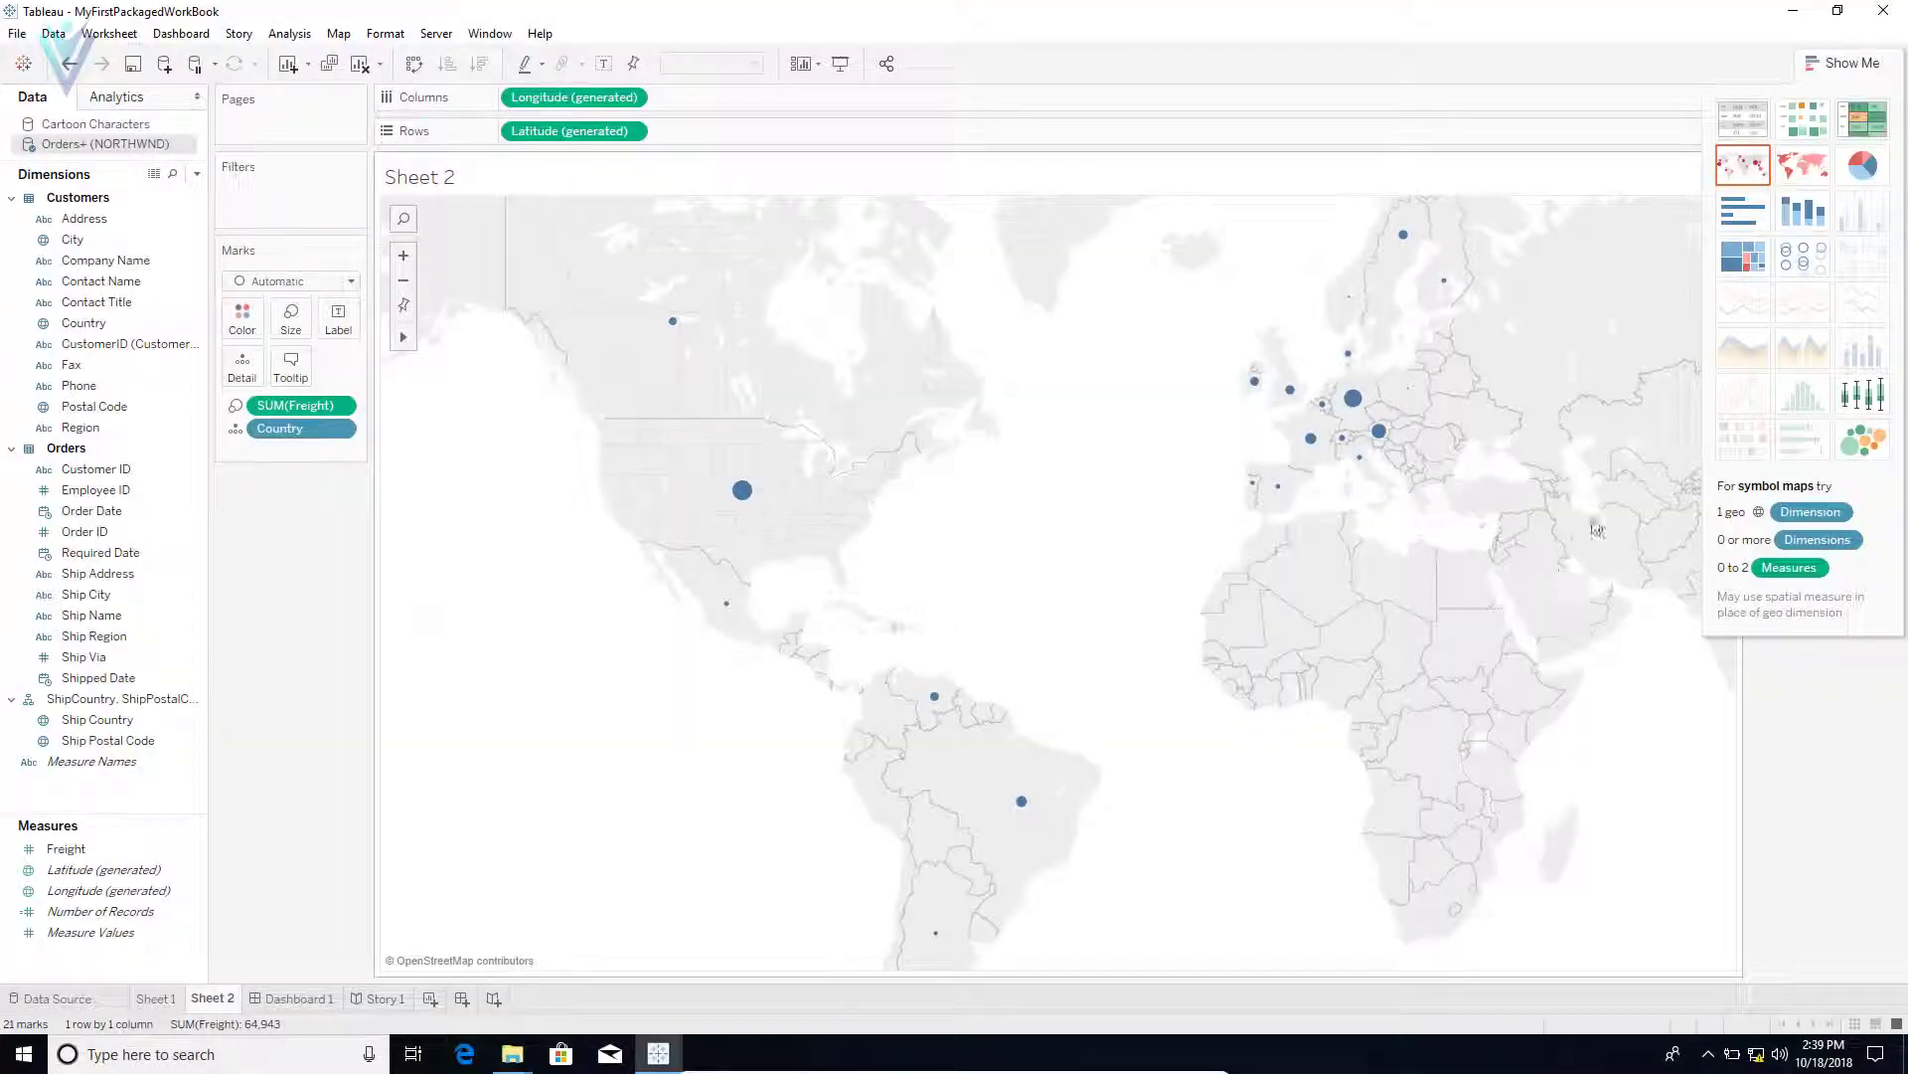
Step: Save the Cartoon Characters data source as a .tds file in the repository's Datasources folder and check the start page's saved data sources
{"action": "left_click", "coordinate": [89, 124]}
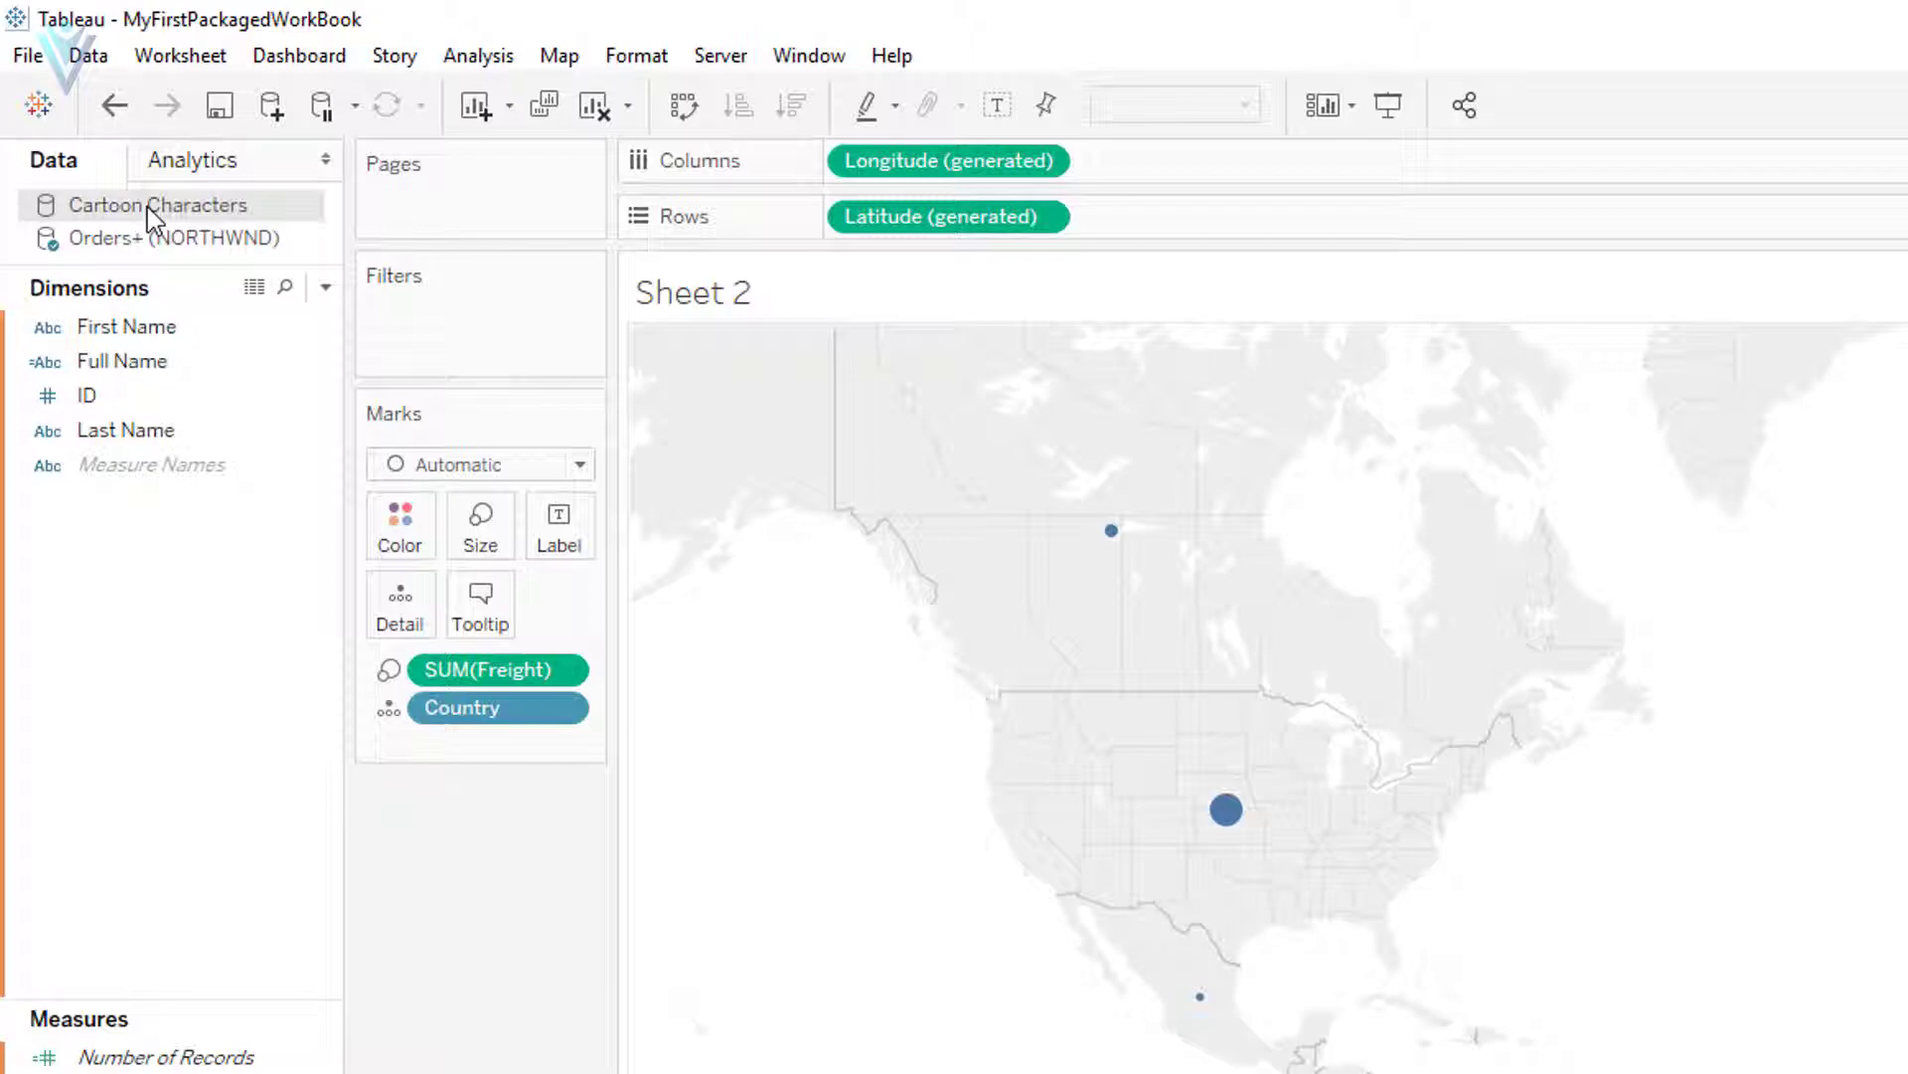
{"action": "right_click", "coordinate": [151, 209]}
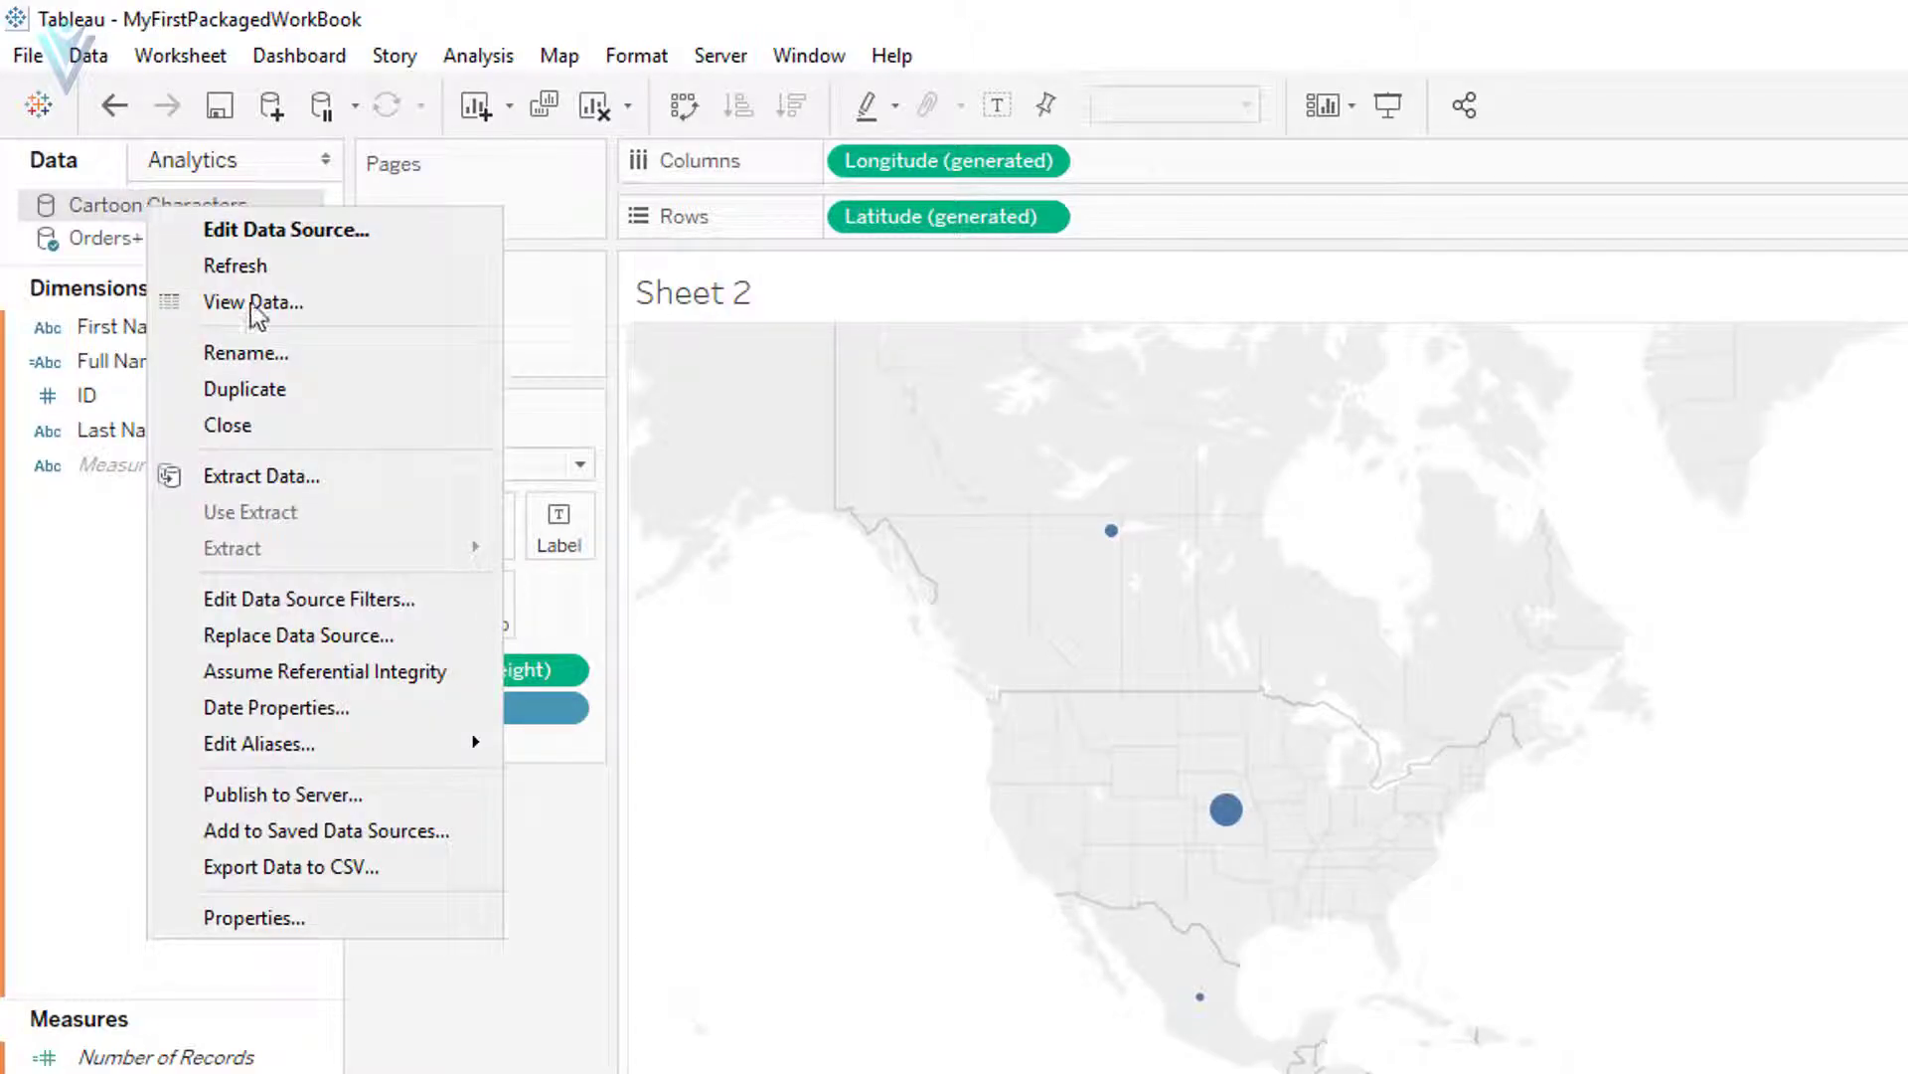
{"action": "left_click", "coordinate": [343, 829]}
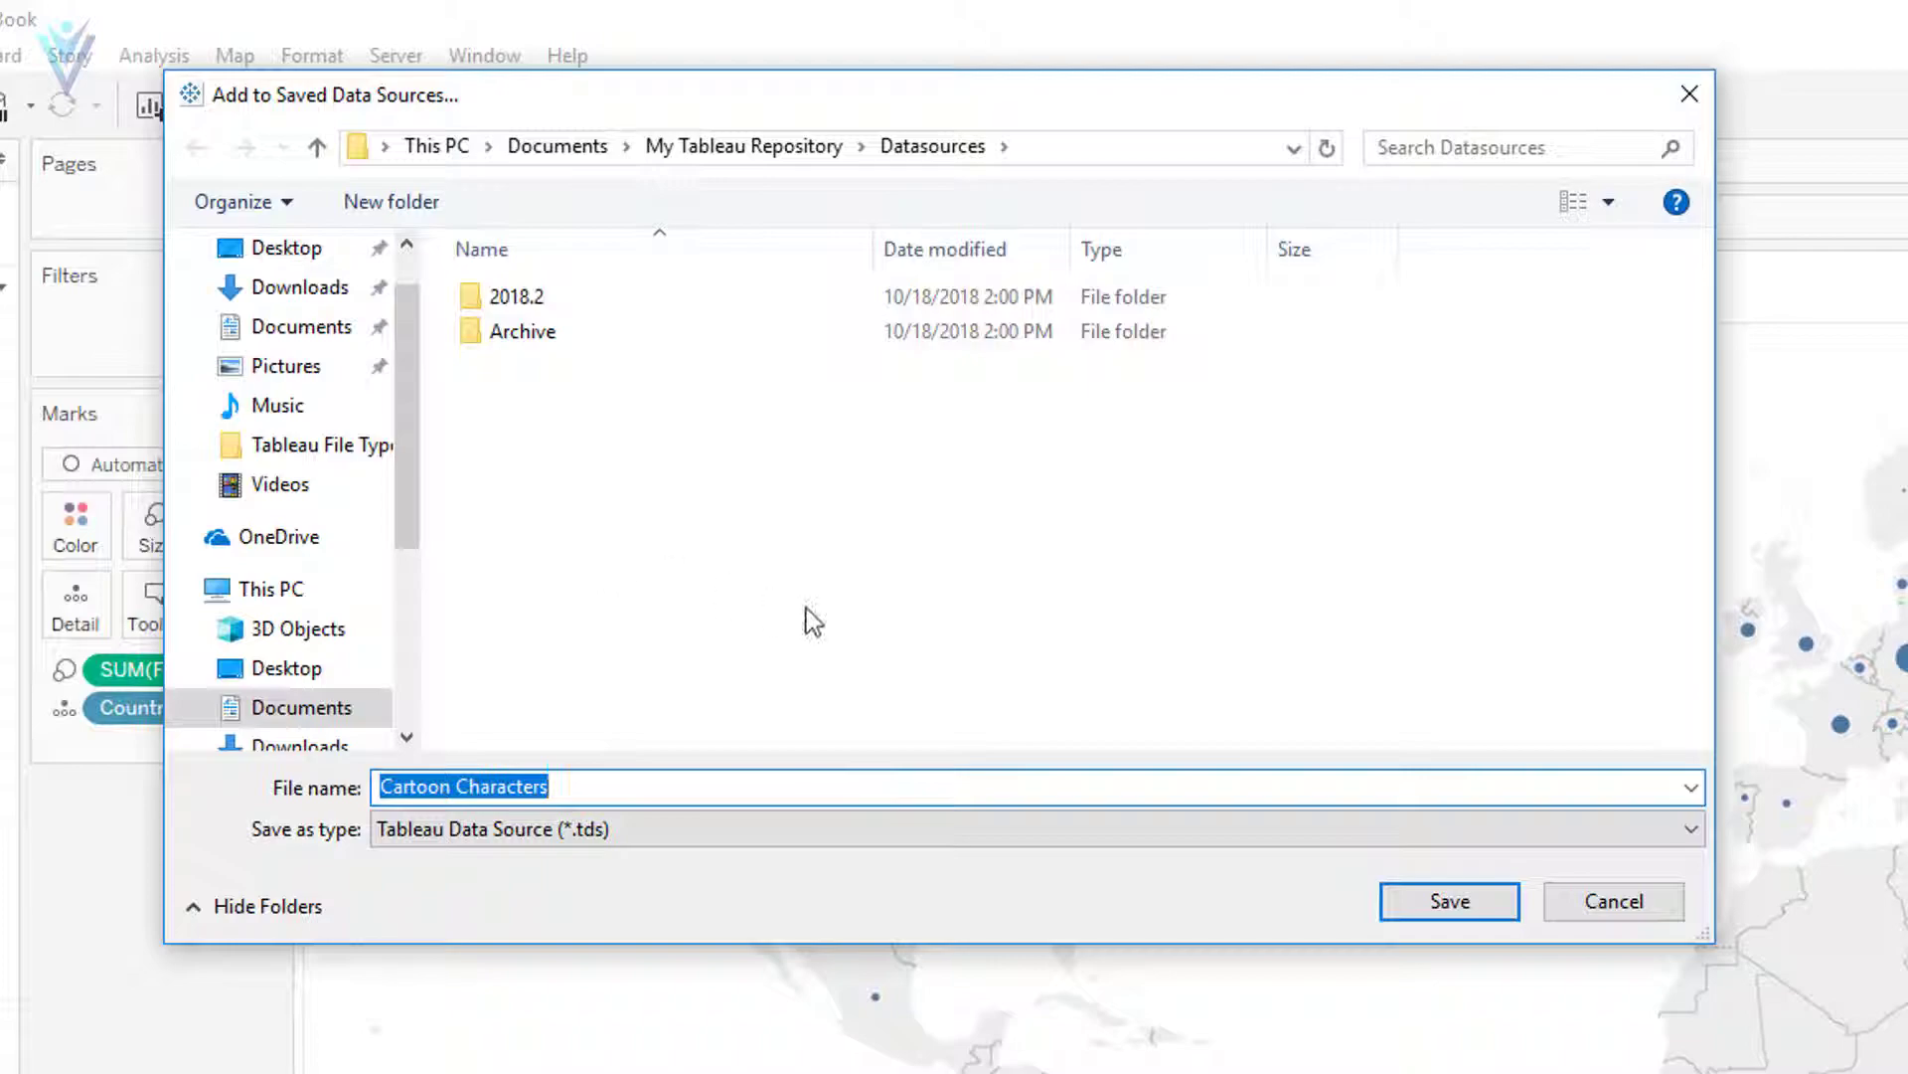
{"action": "left_click", "coordinate": [1436, 894]}
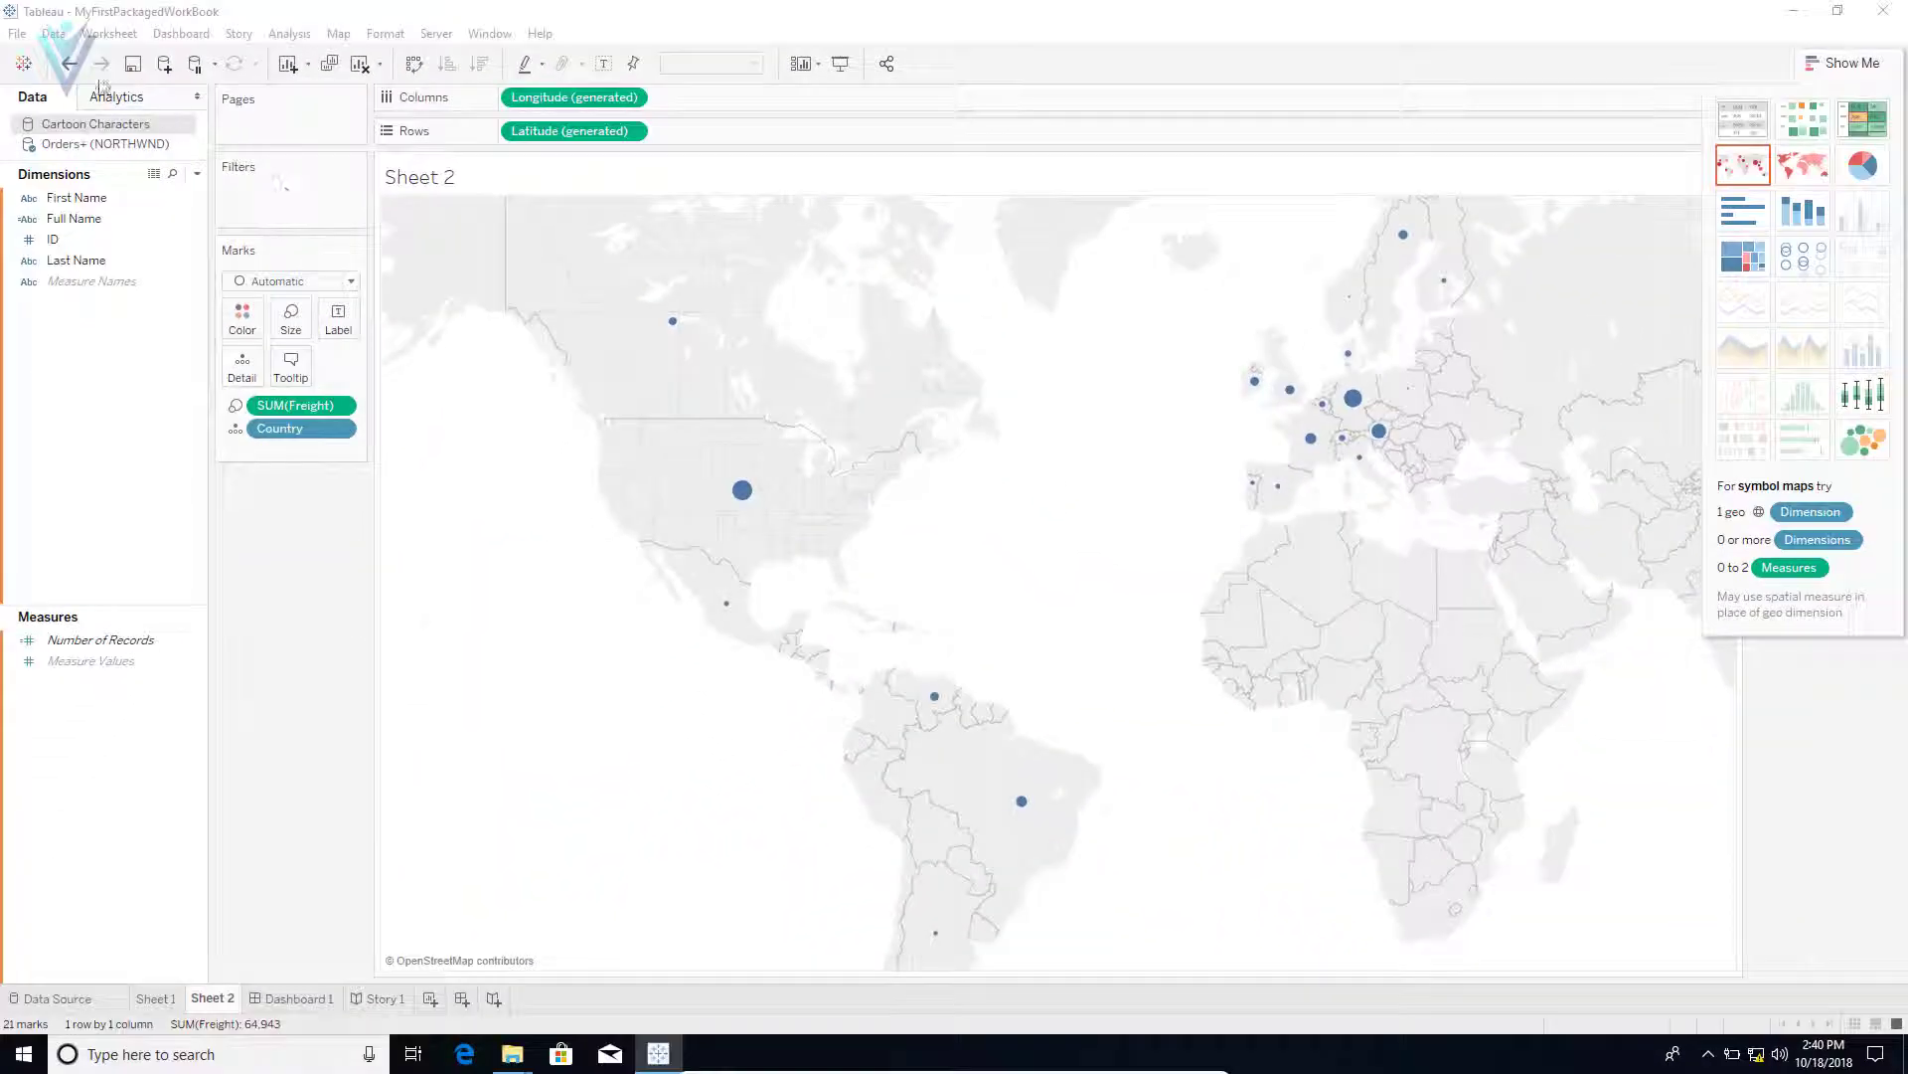
{"action": "left_click", "coordinate": [18, 67]}
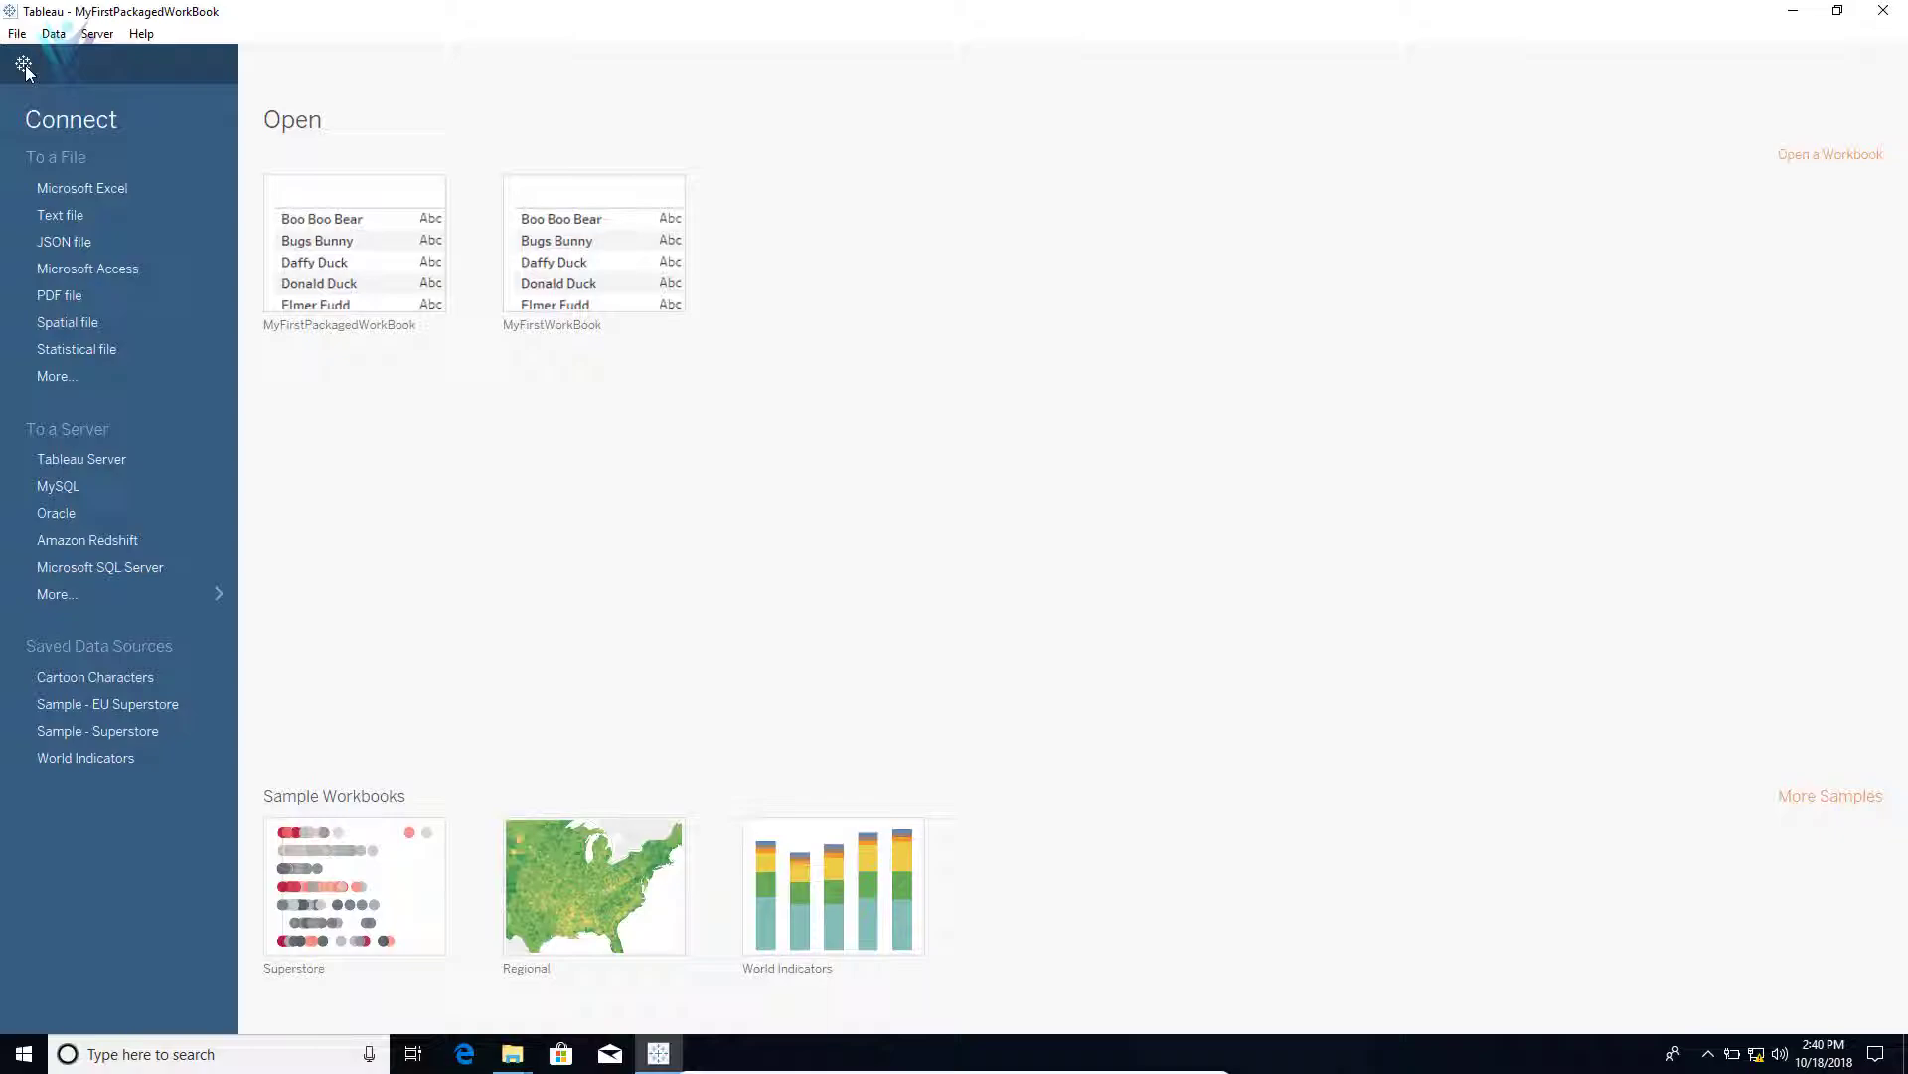
{"action": "left_click", "coordinate": [23, 65]}
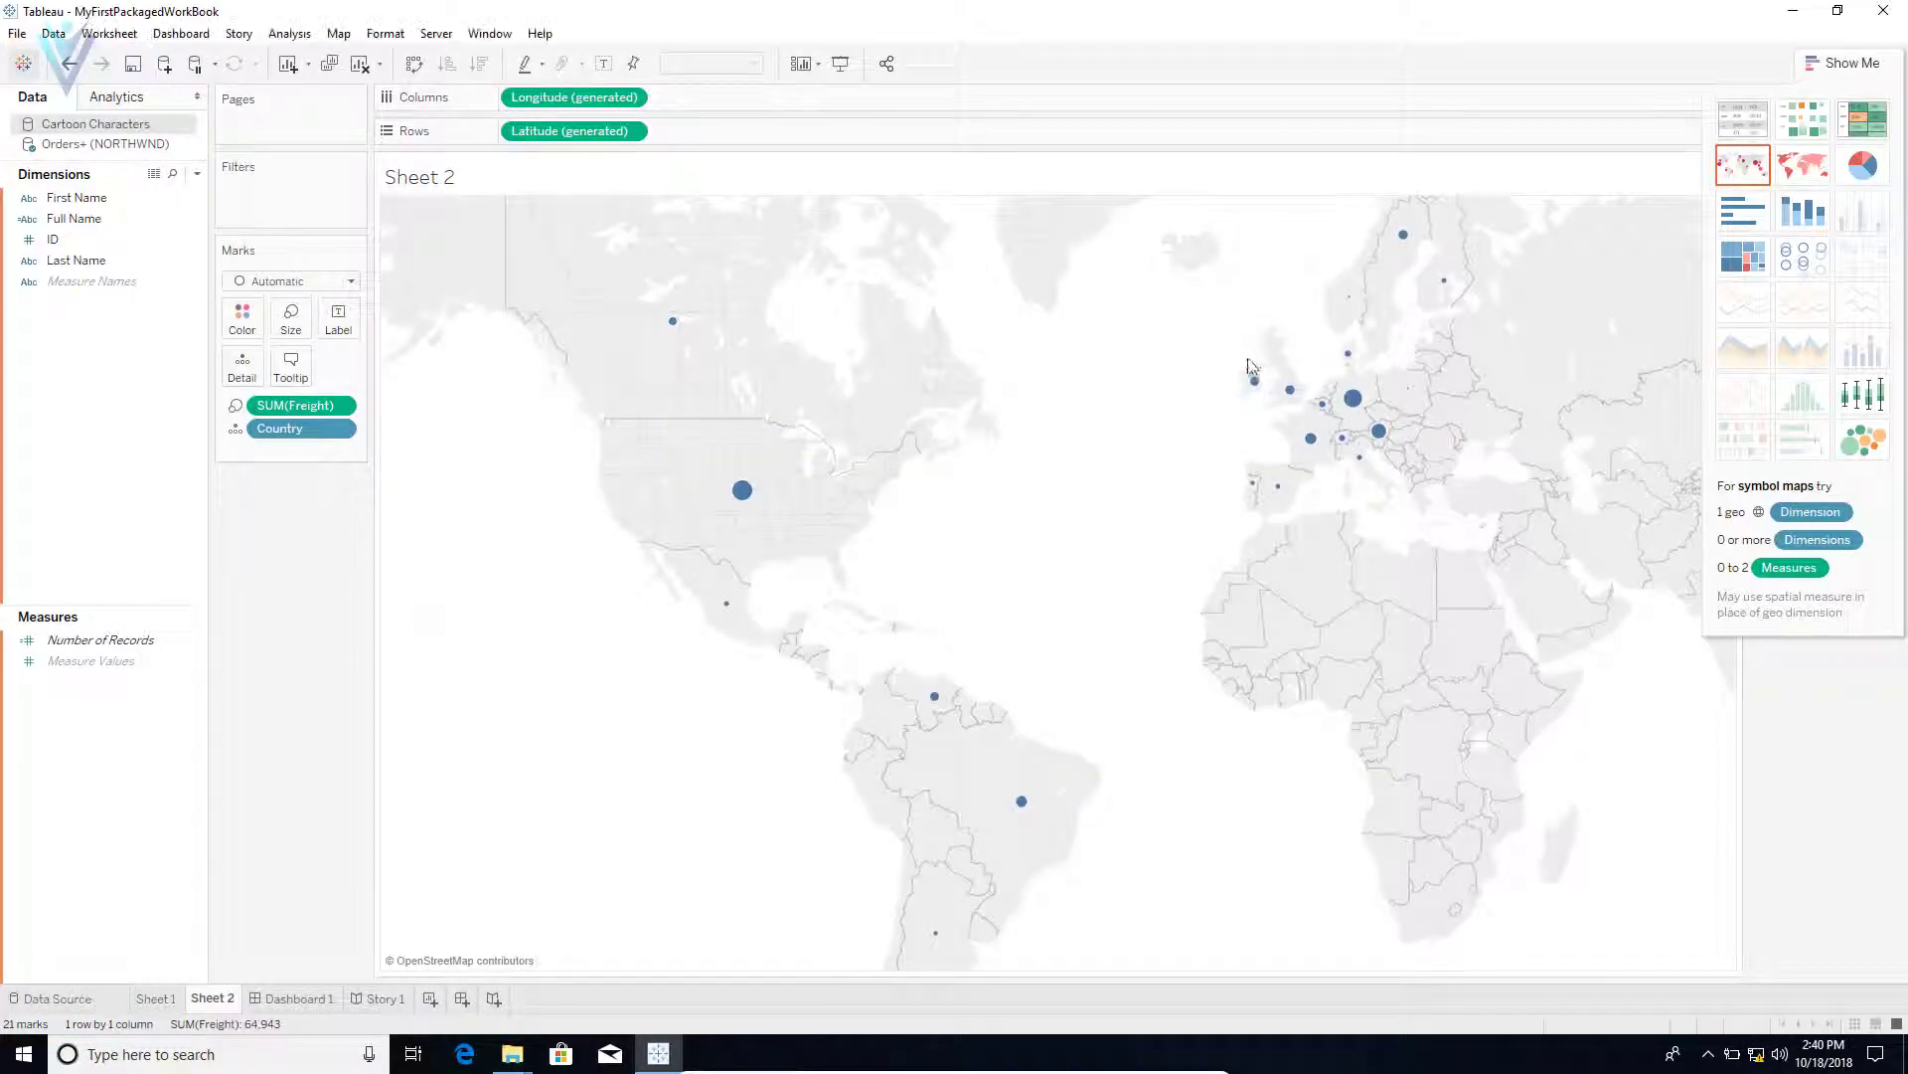
Step: Save the Orders+ (NORTHWND) data source as a Tableau Data Source (.tds) file outside the default Datasources folder
{"action": "left_click", "coordinate": [116, 146]}
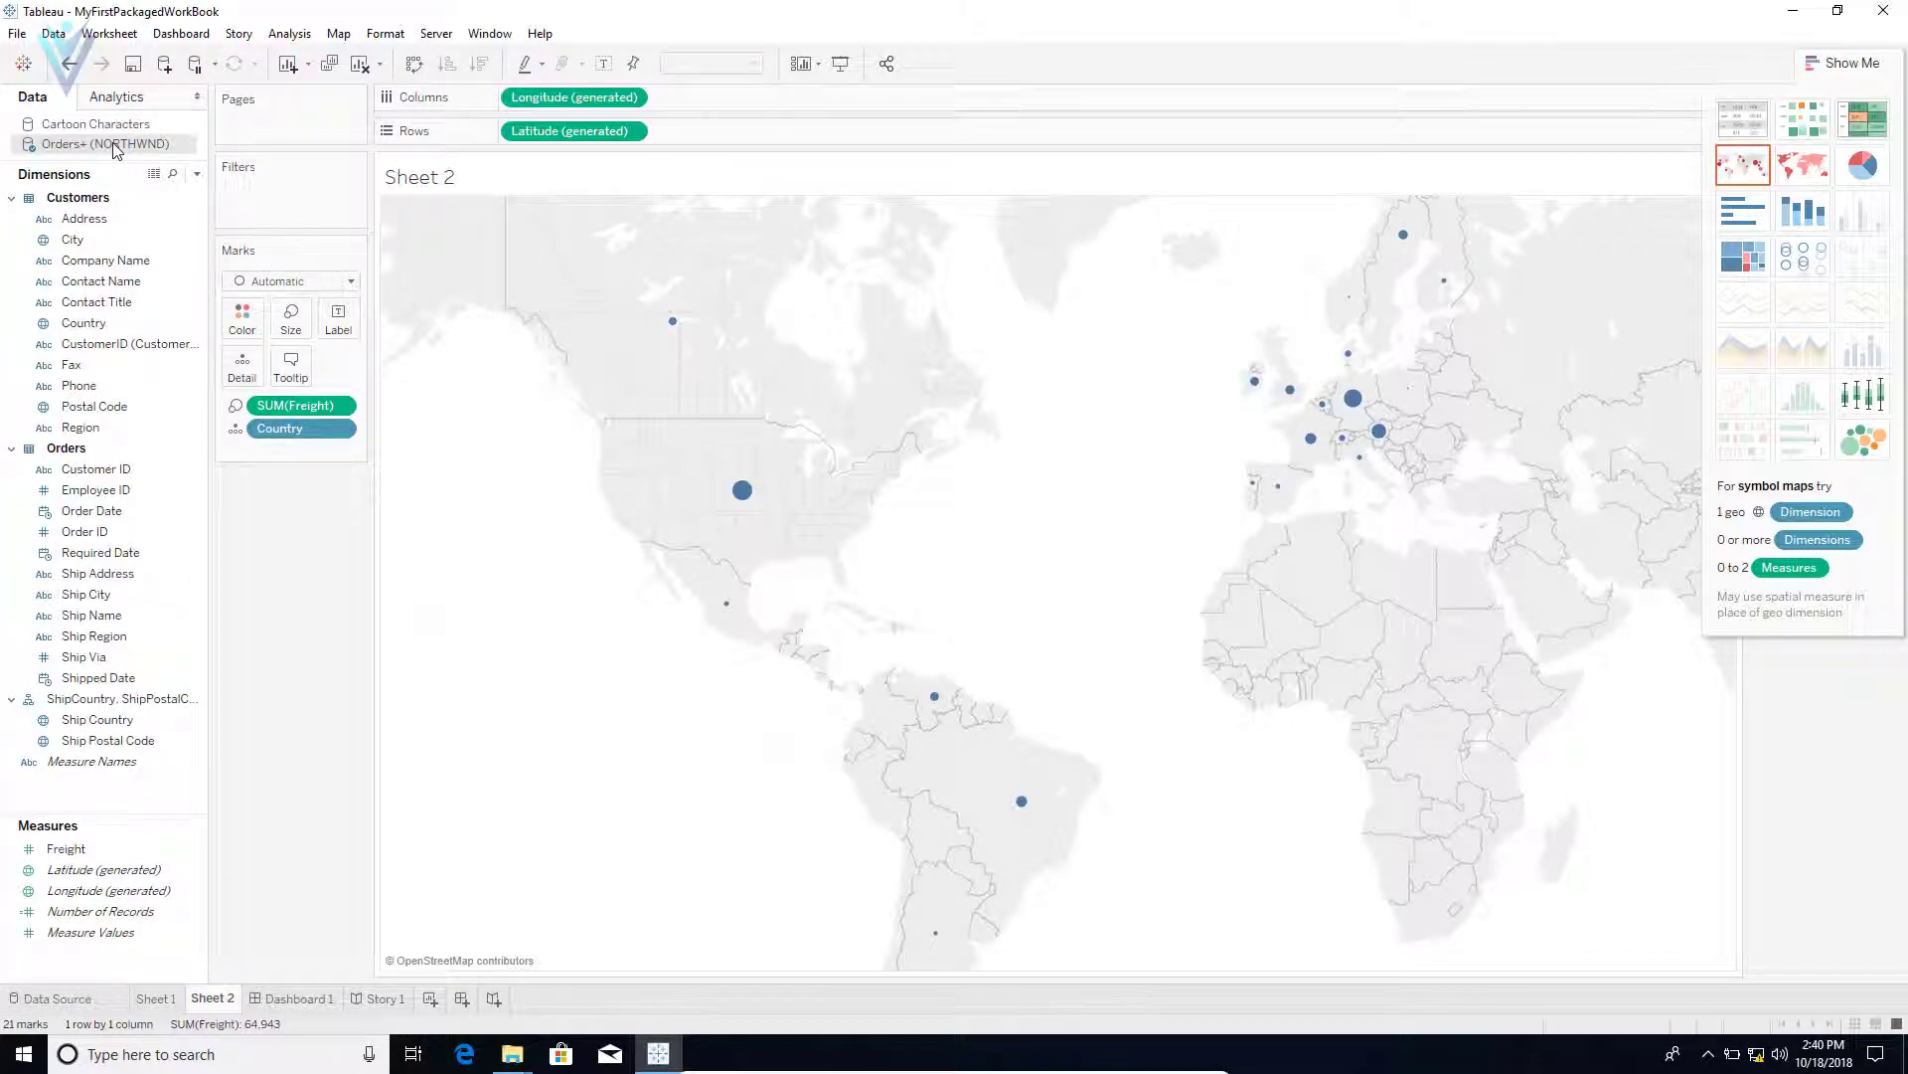
{"action": "right_click", "coordinate": [117, 146]}
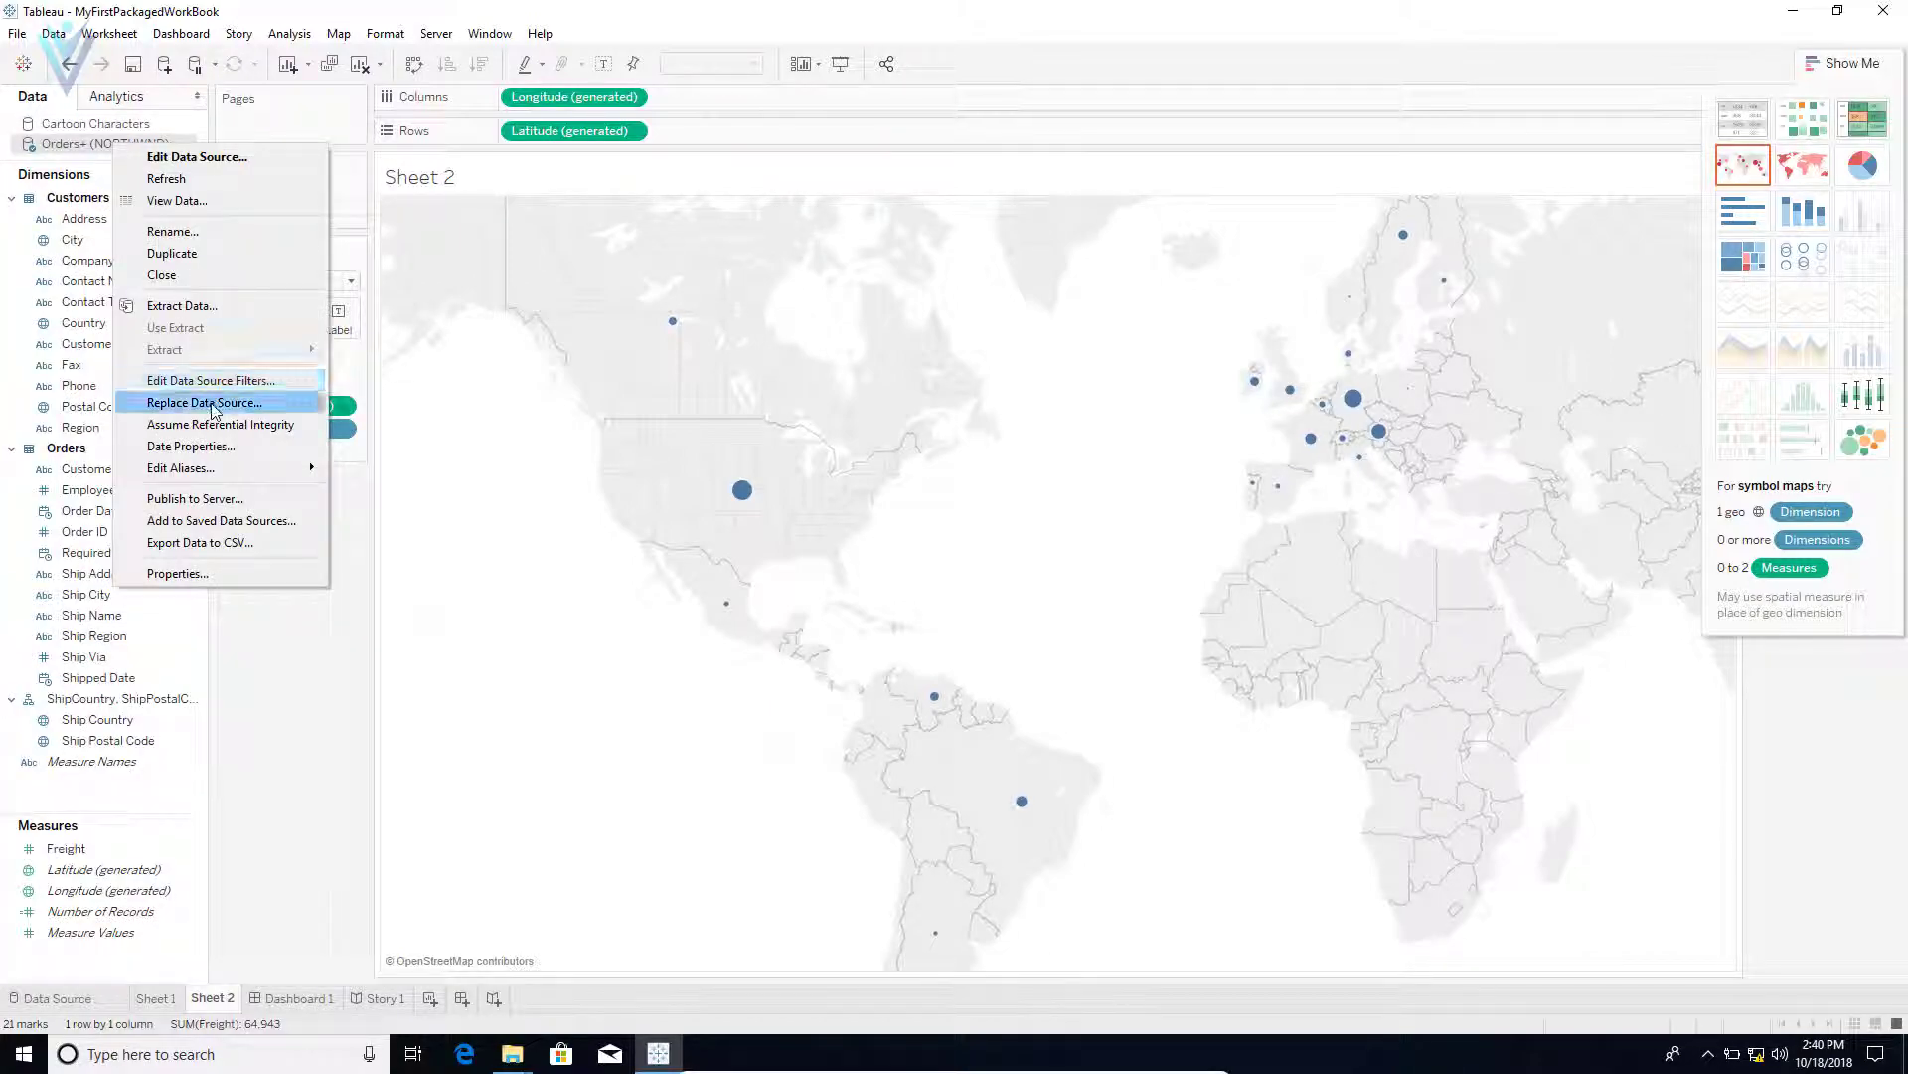
{"action": "left_click", "coordinate": [230, 520]}
{"action": "left_click", "coordinate": [825, 89]}
{"action": "key", "text": "BackSpace"}
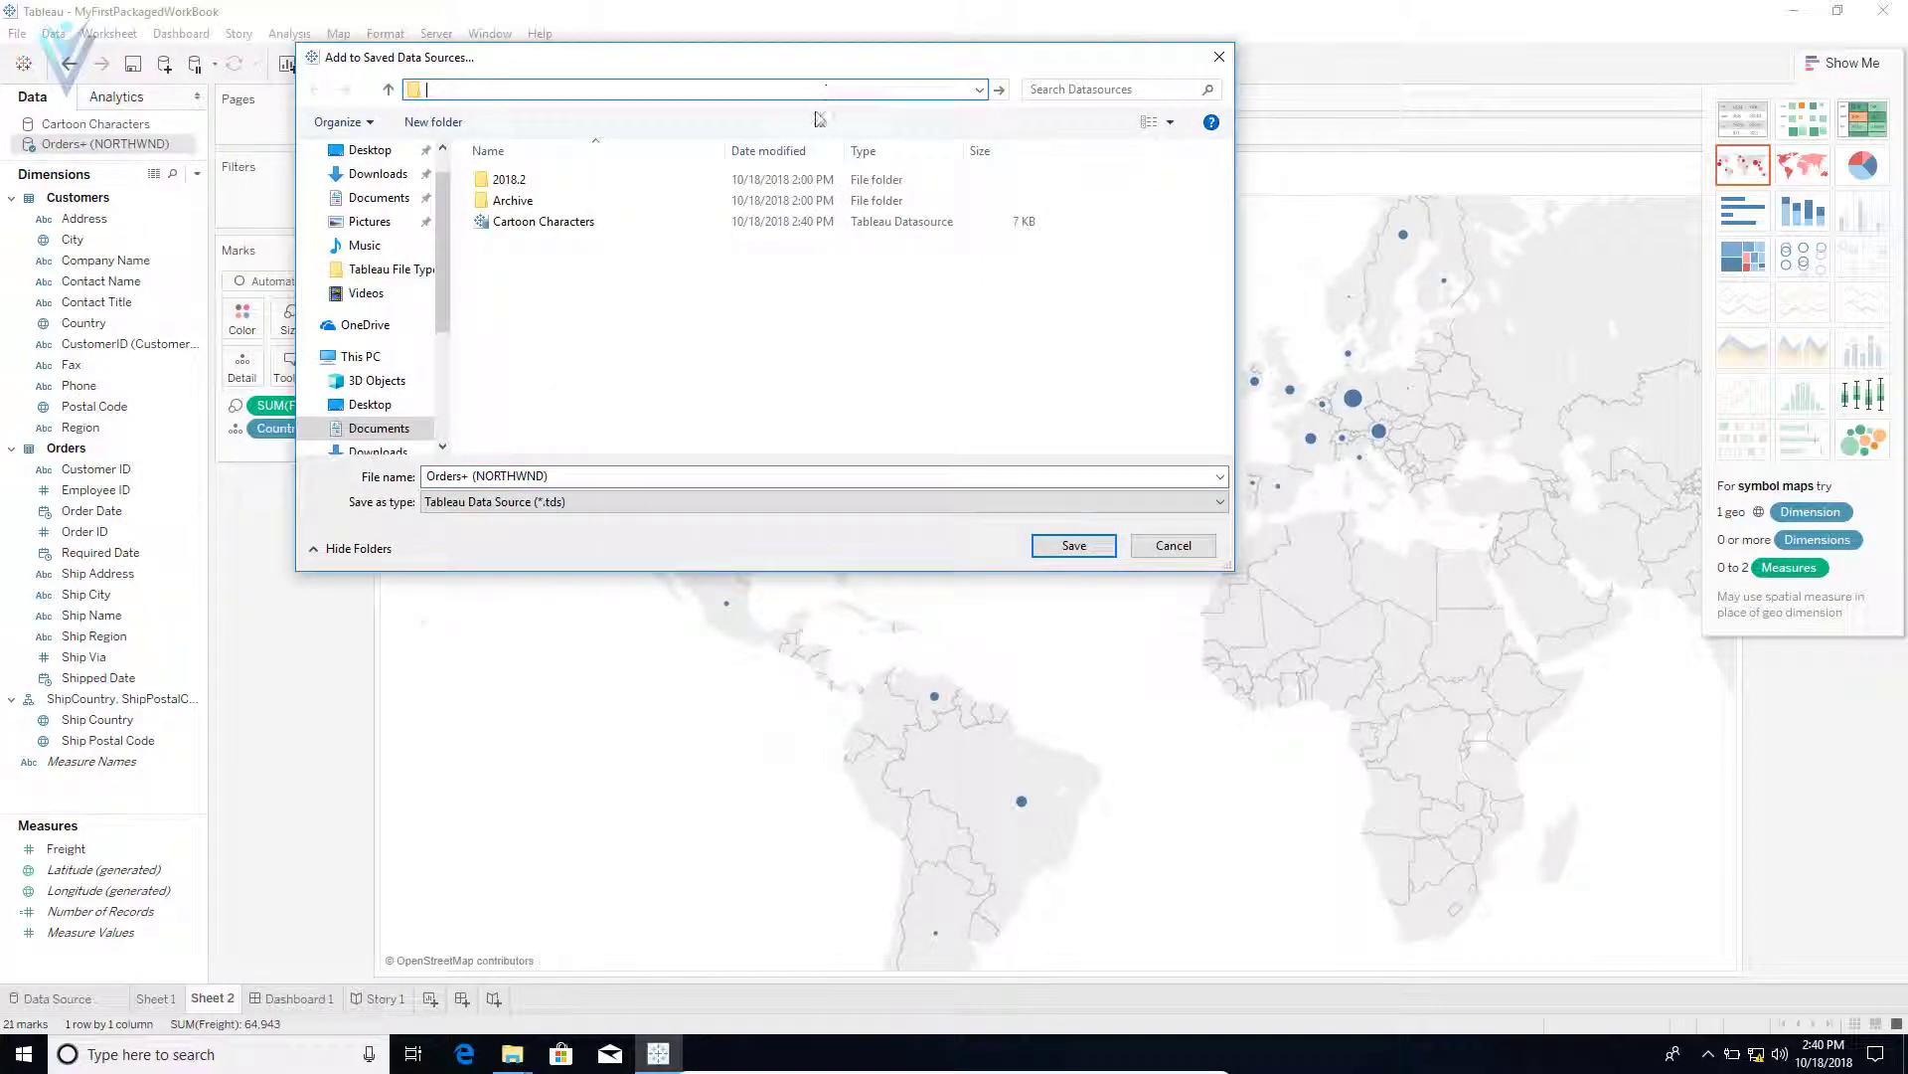
{"action": "key", "text": "ctrl+z"}
{"action": "key", "text": "End"}
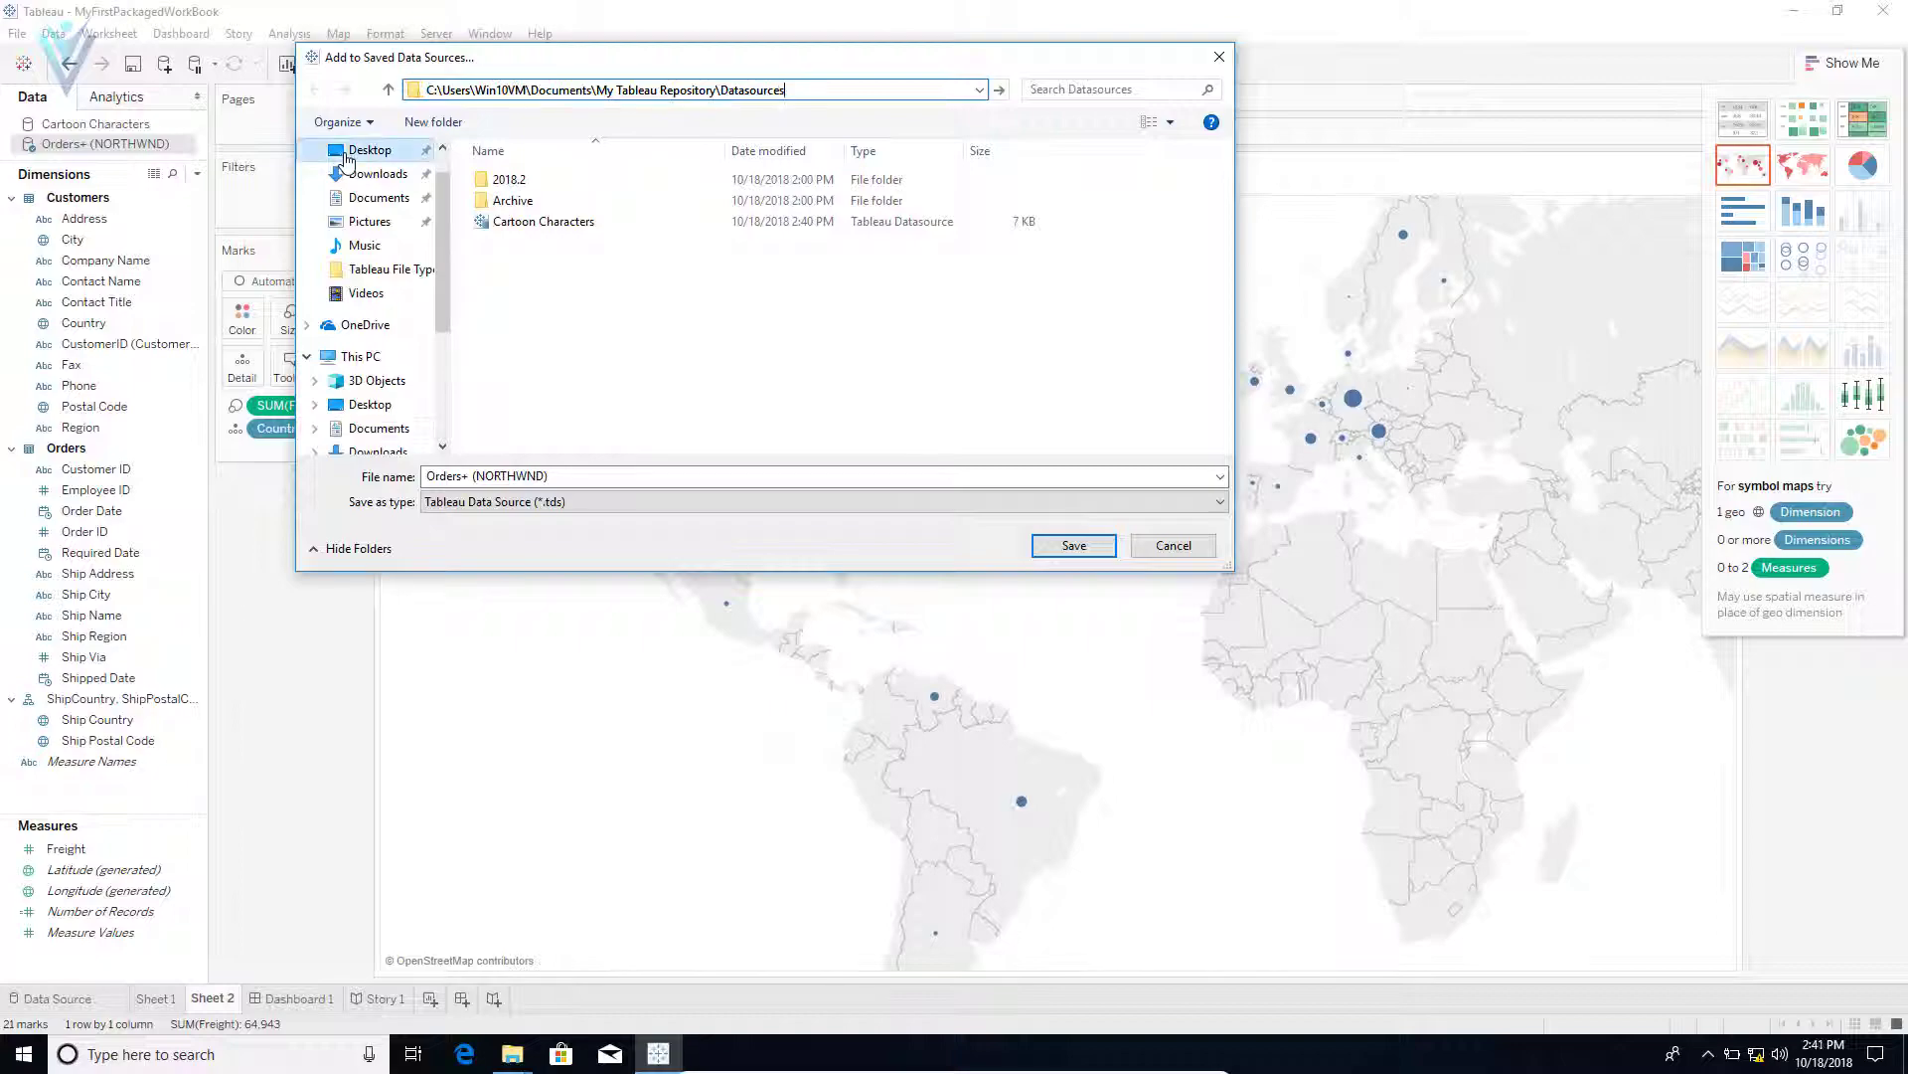
{"action": "left_click", "coordinate": [347, 154]}
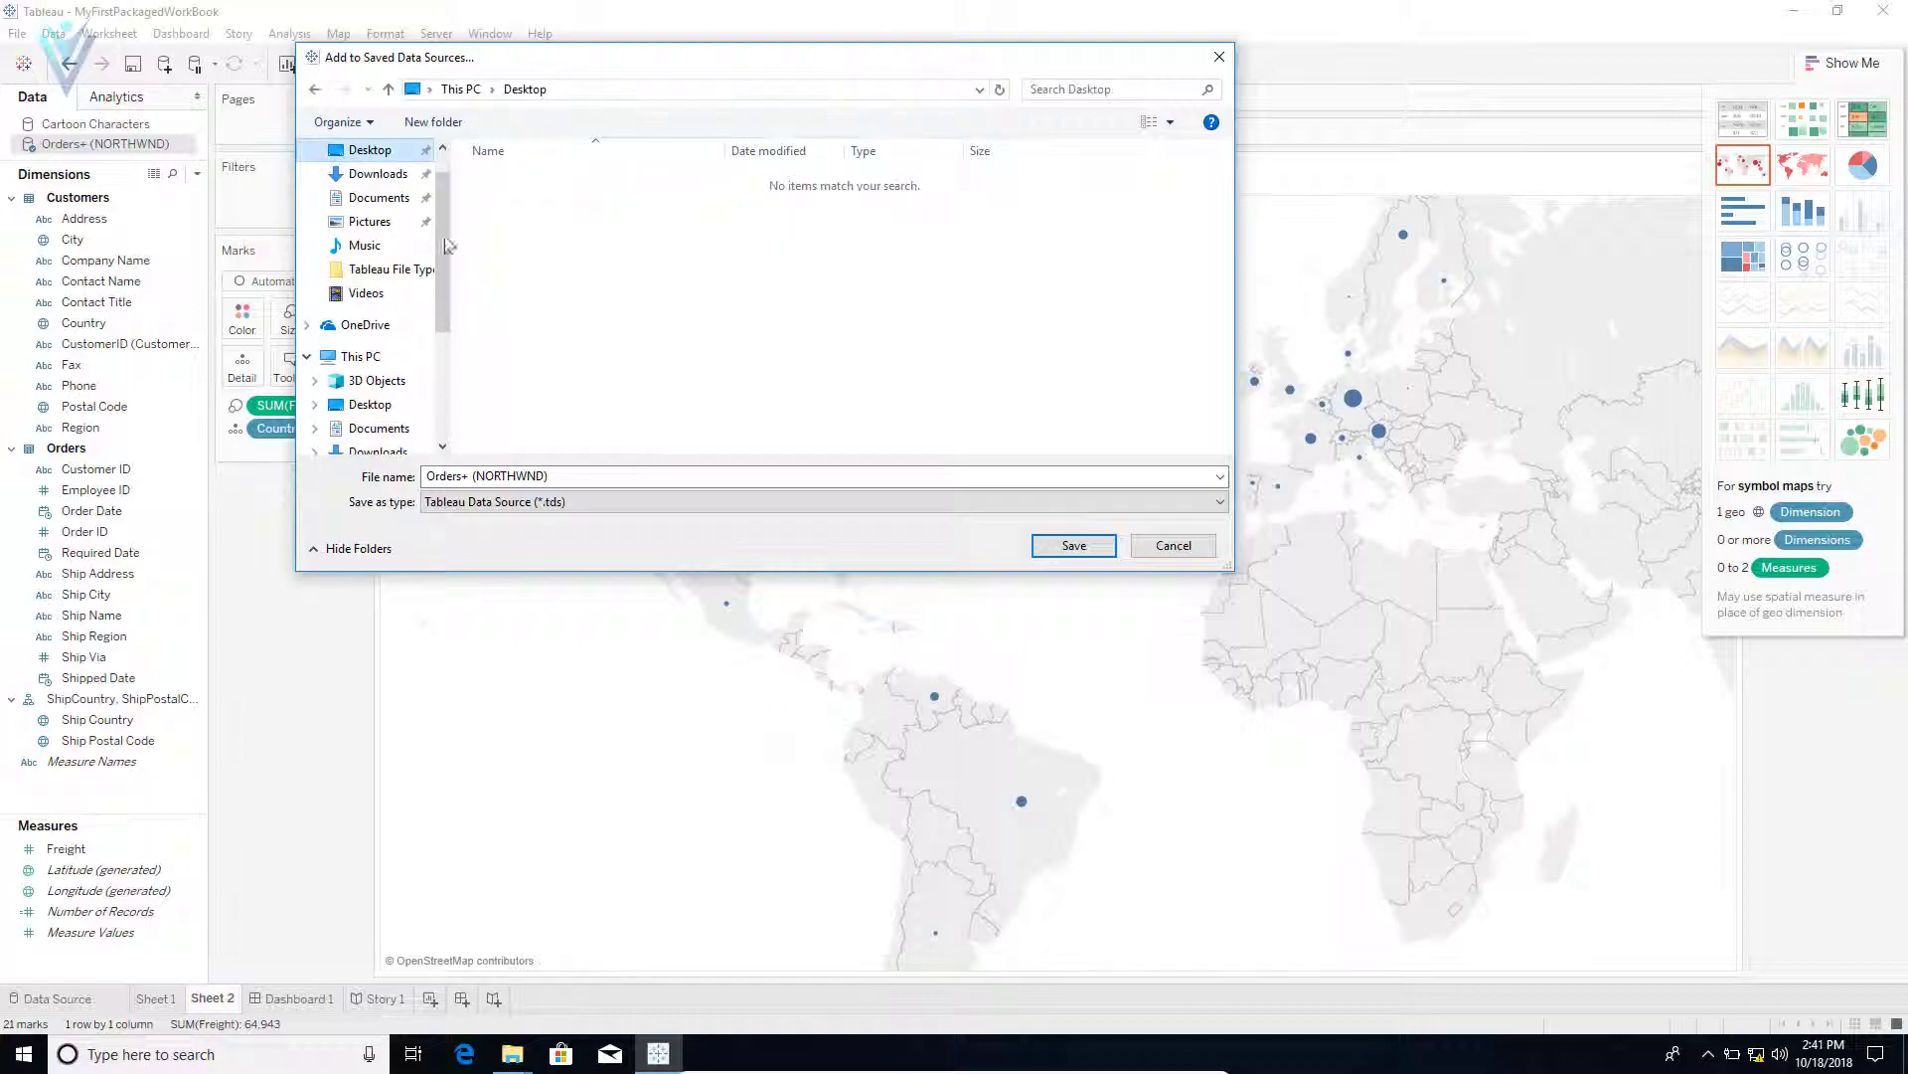
{"action": "left_click", "coordinate": [1073, 546]}
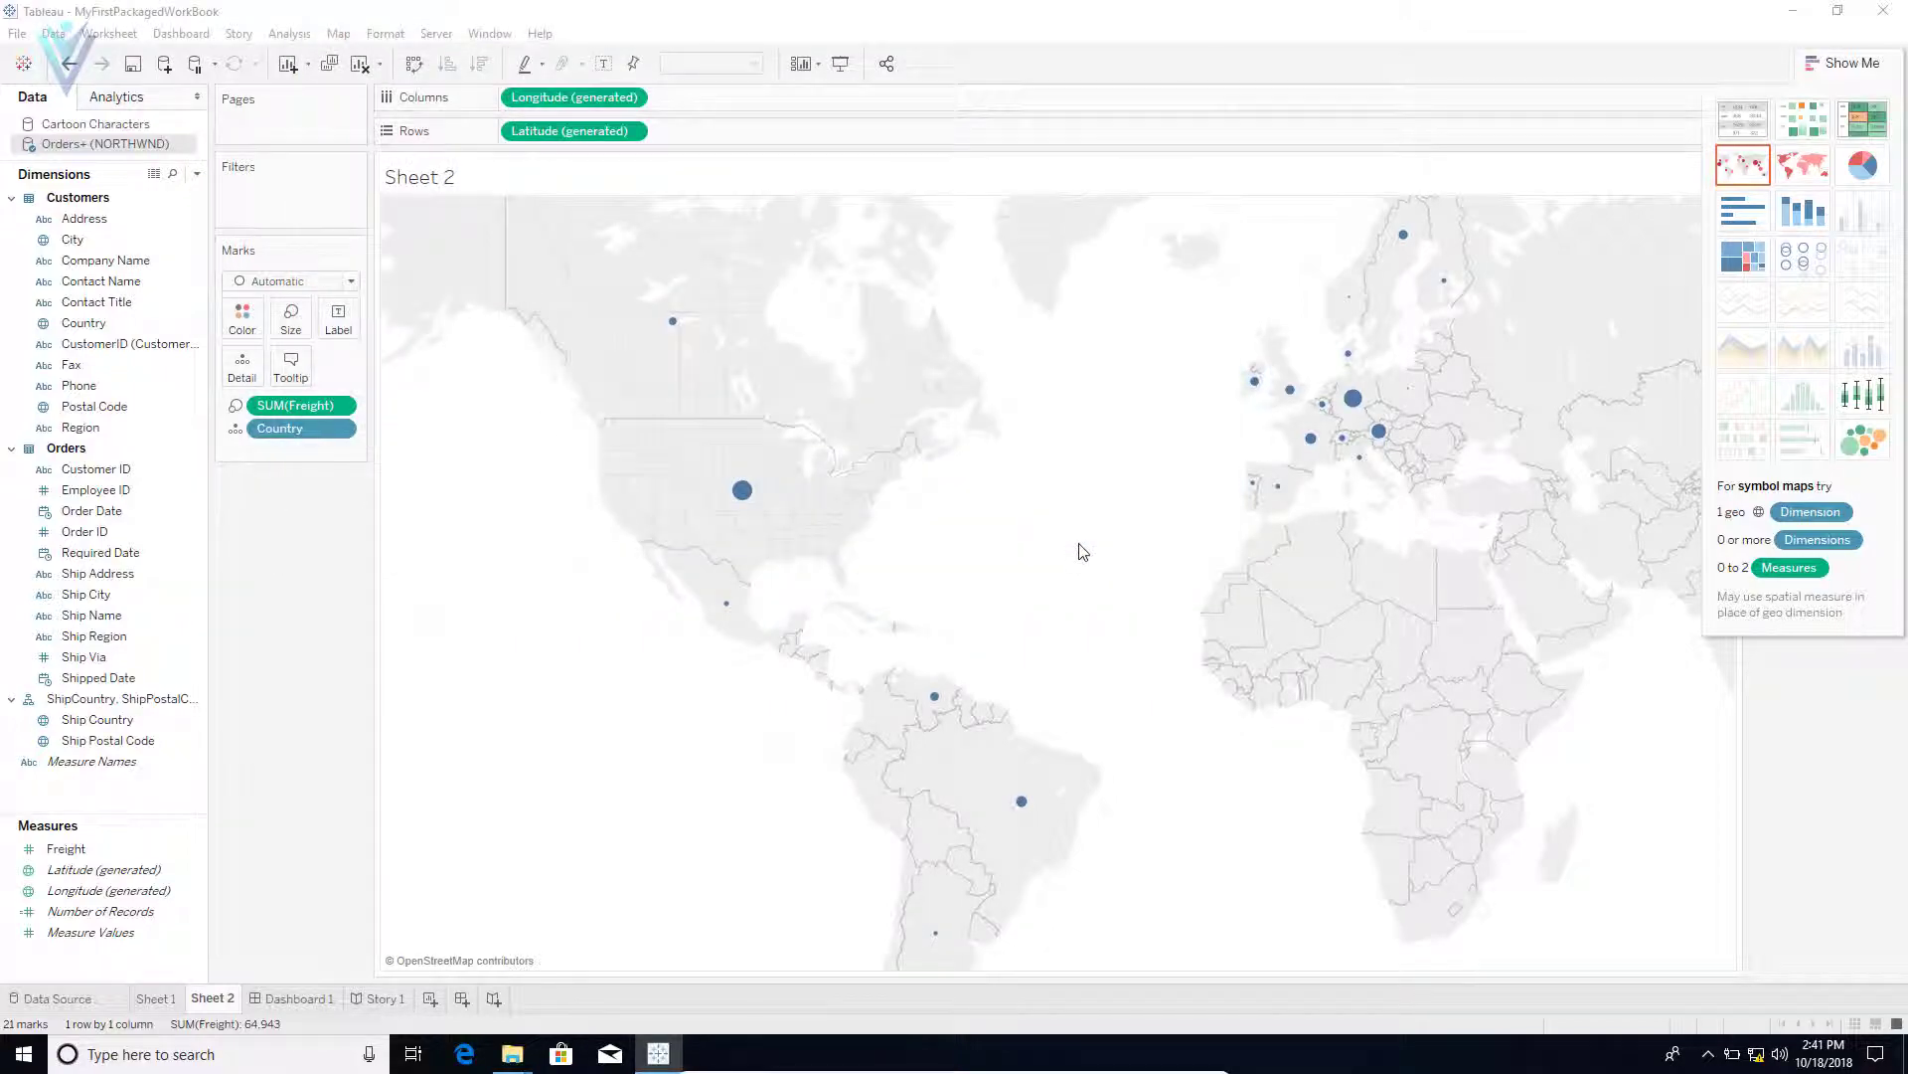
Step: In File Explorer, paste the copied data source file into the Tableau File Type folder on drive E: and check Tableau's saved data sources
{"action": "left_click", "coordinate": [524, 1062]}
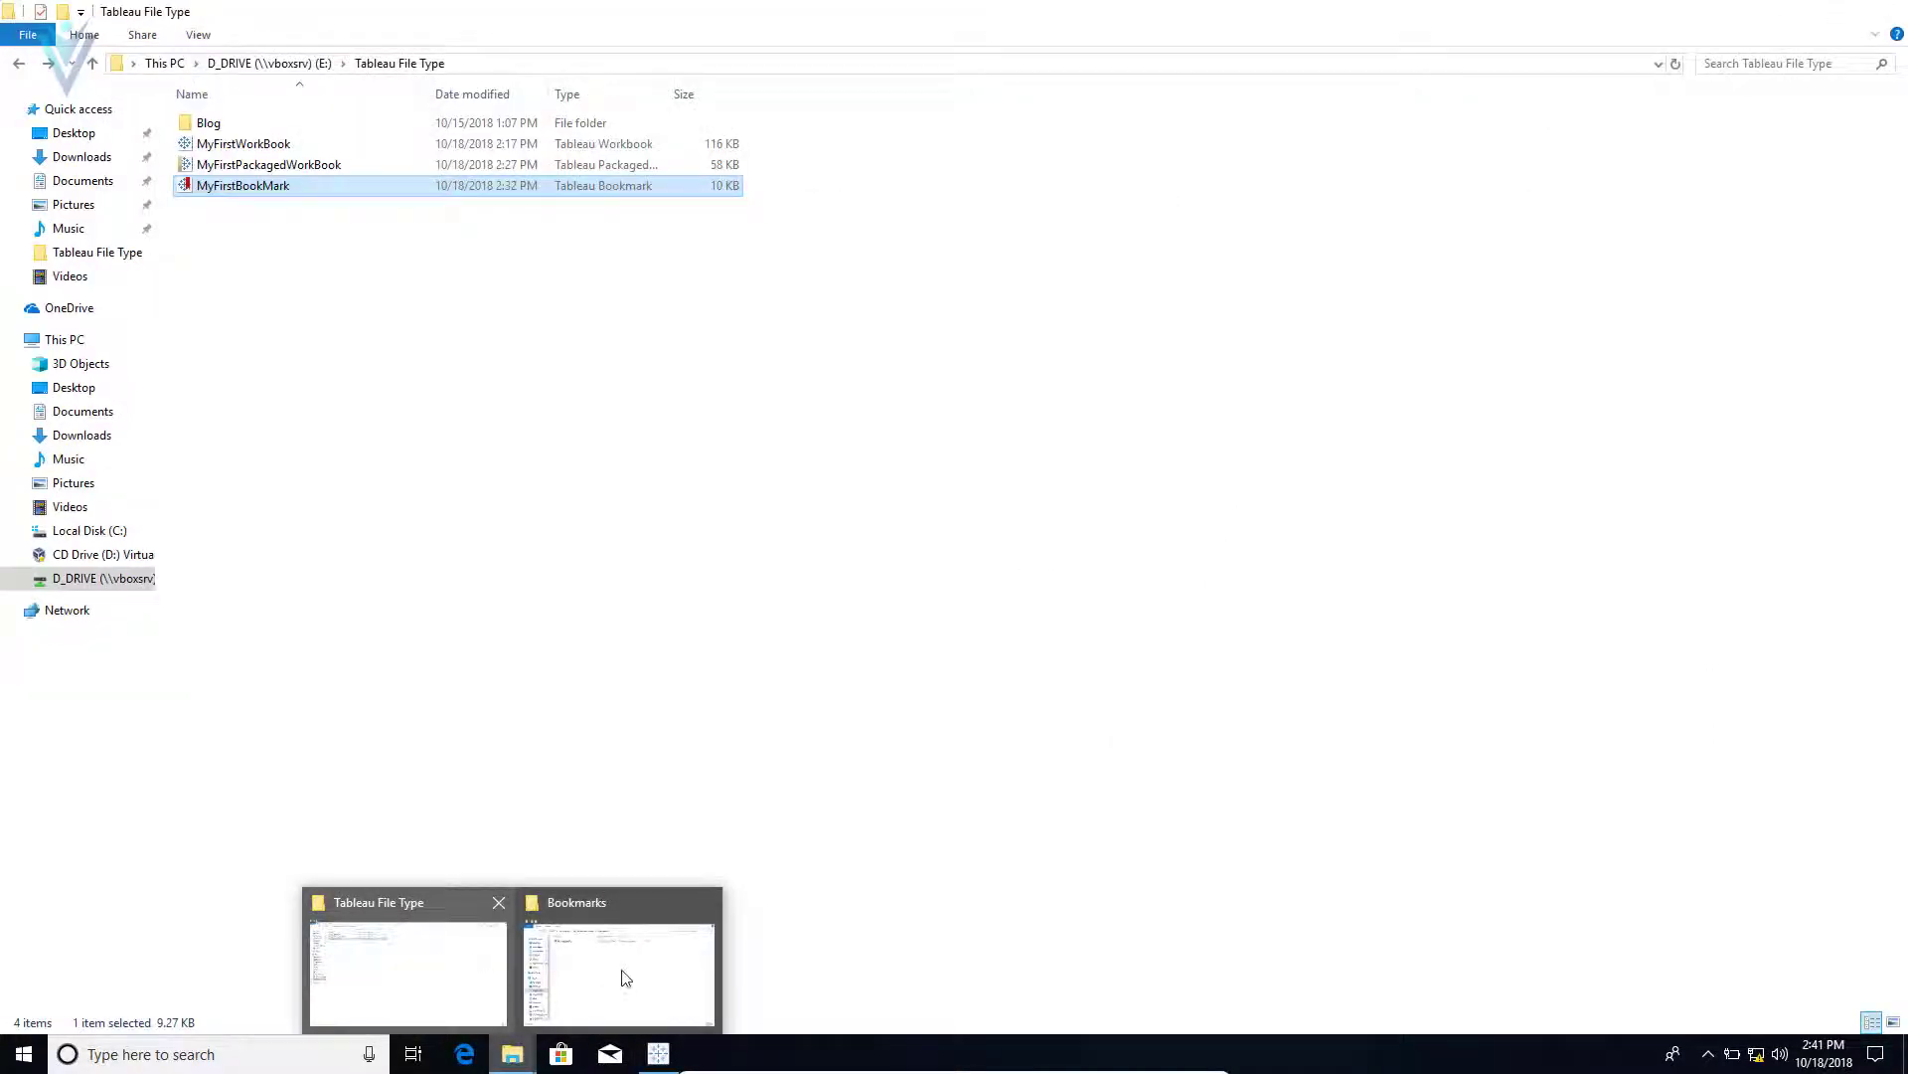
{"action": "left_click", "coordinate": [472, 984]}
{"action": "right_click", "coordinate": [362, 499]}
{"action": "left_click", "coordinate": [498, 630]}
{"action": "left_click", "coordinate": [658, 1051]}
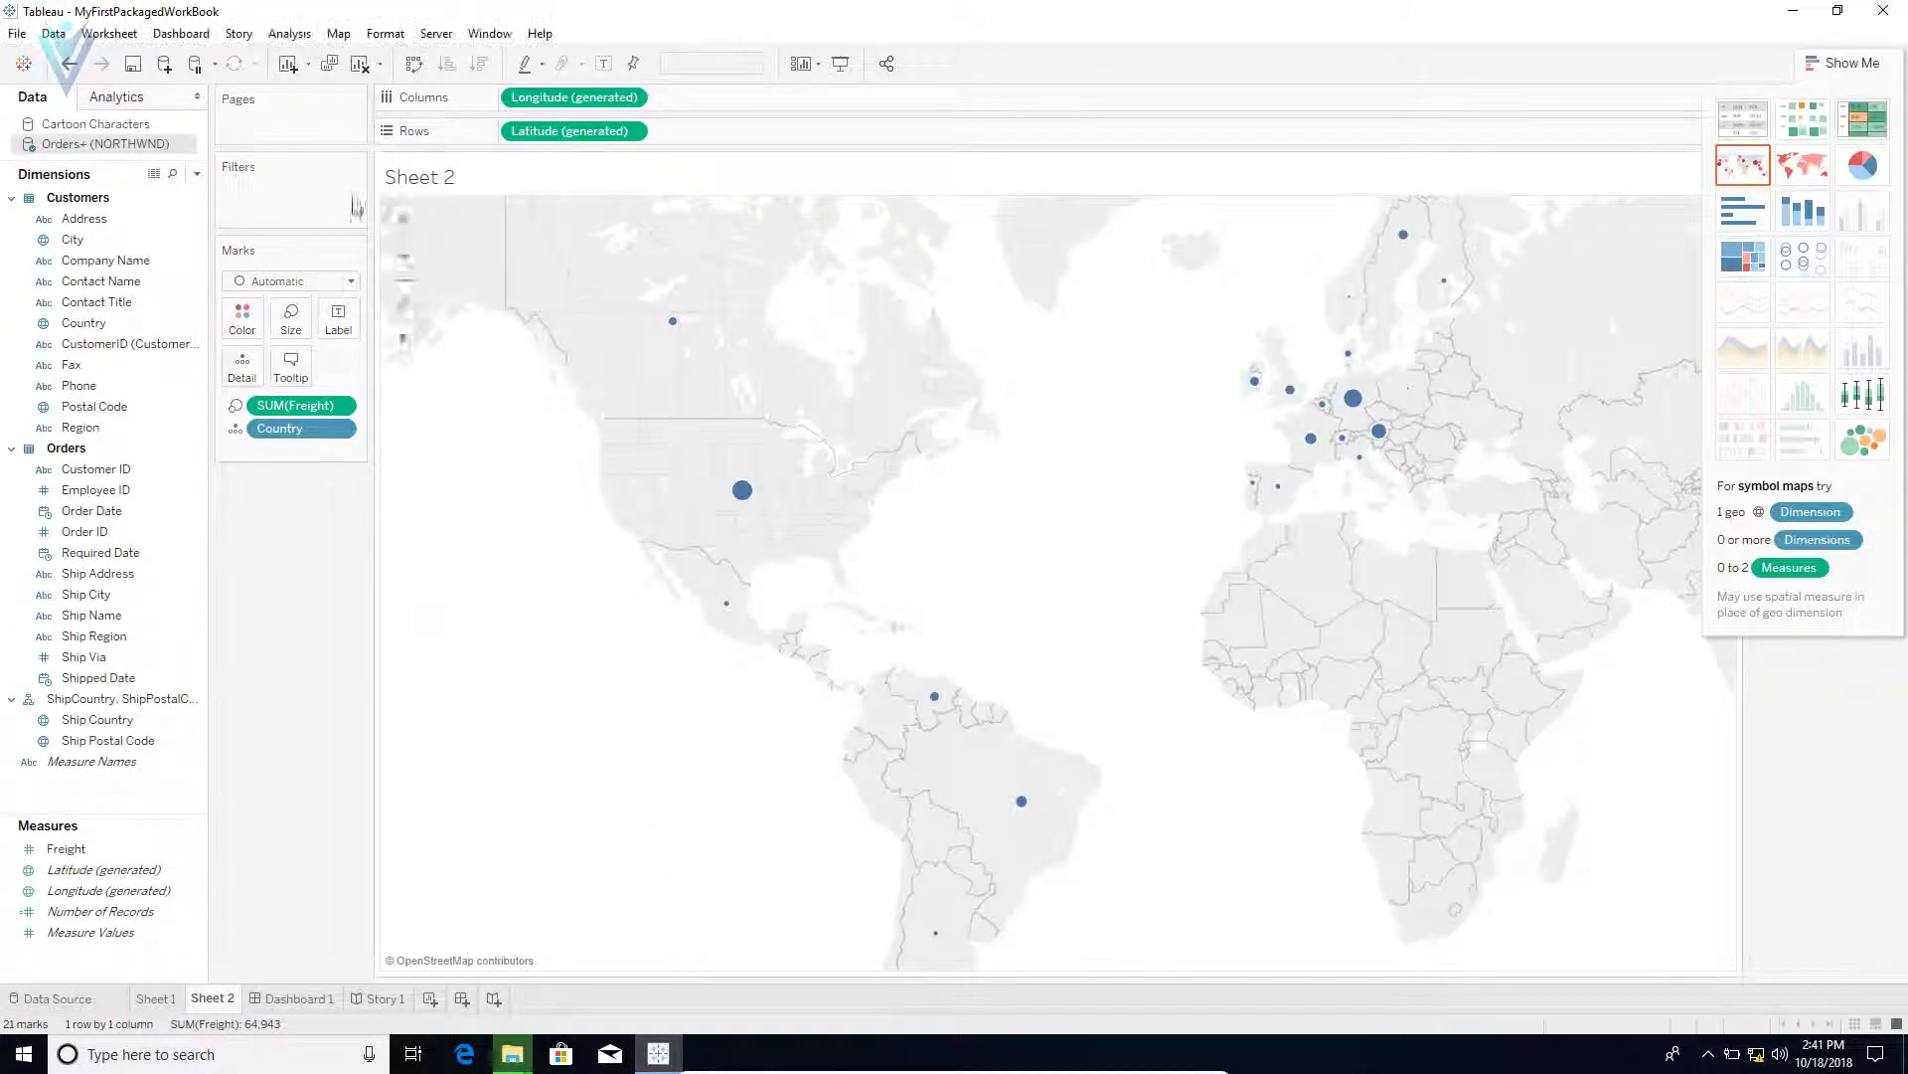
{"action": "left_click", "coordinate": [20, 65]}
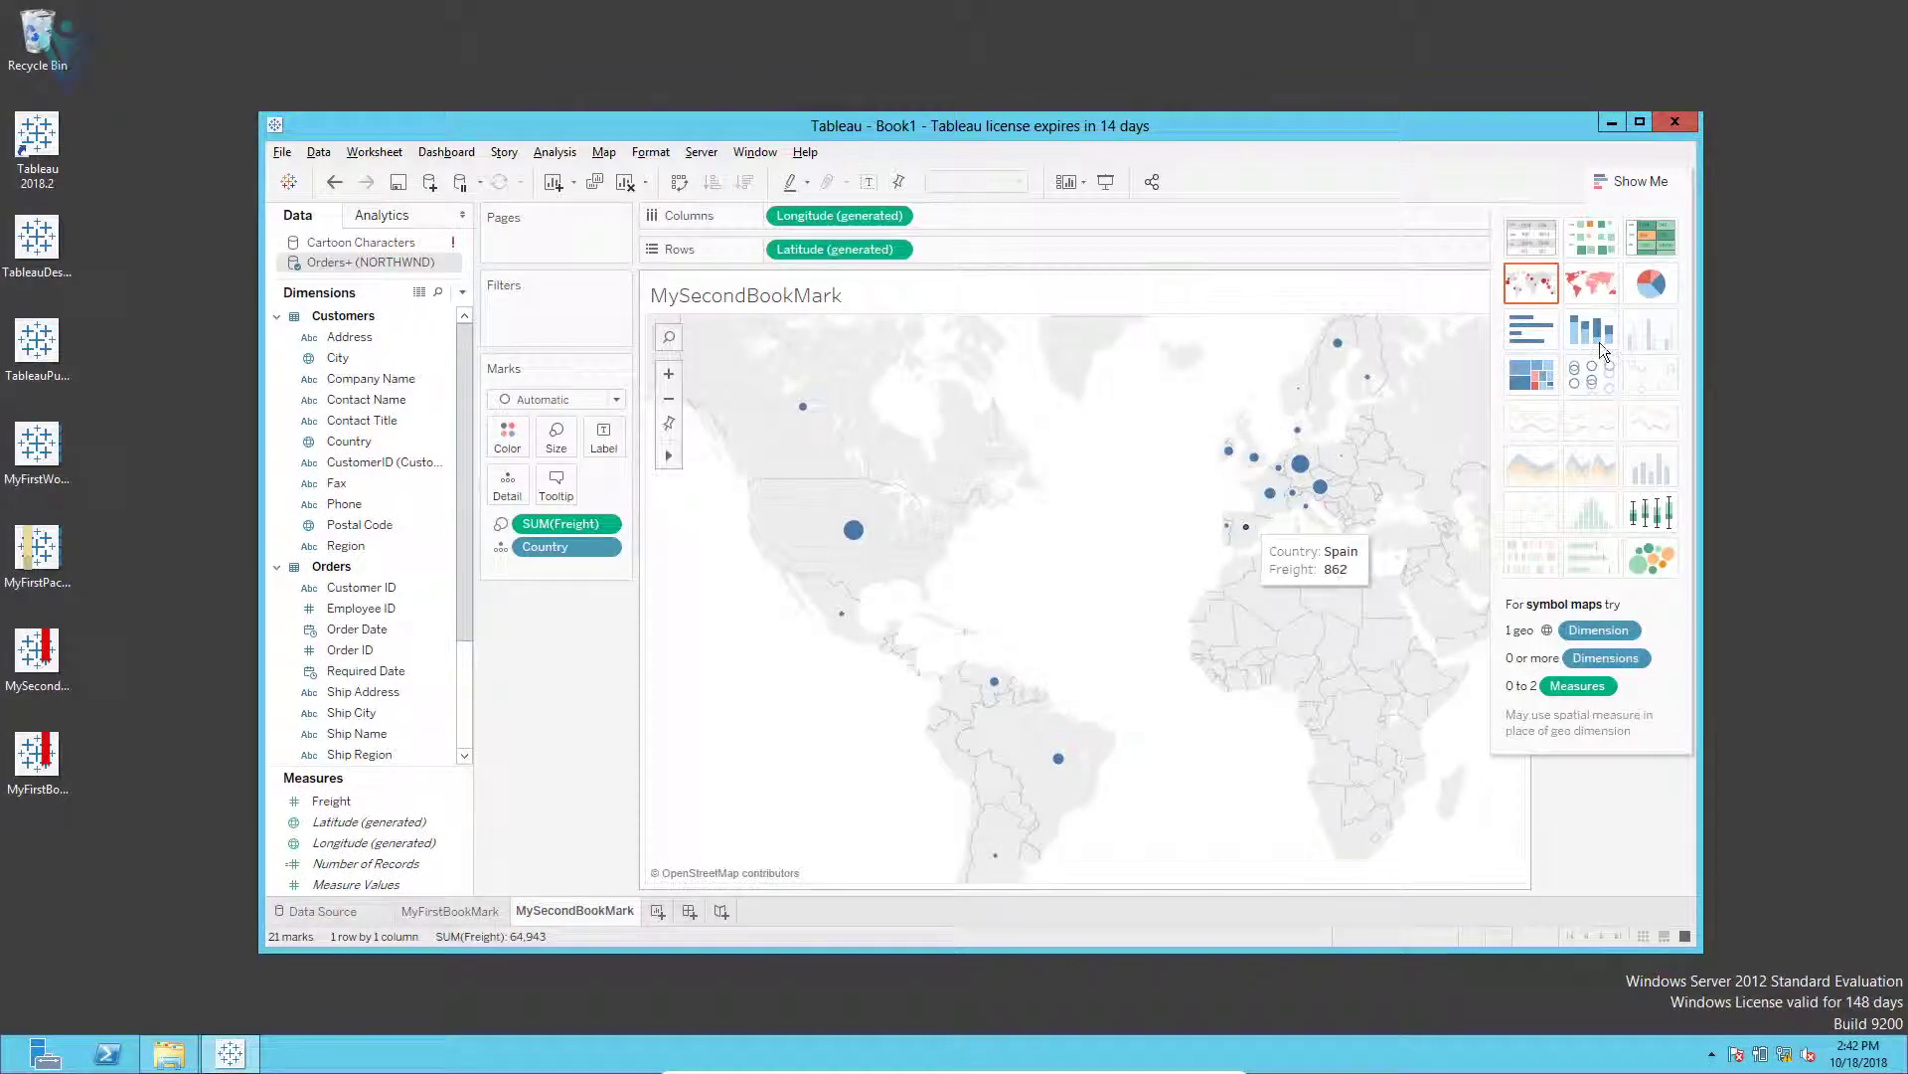
Step: Close the Book1 workbook holding the two bookmarks without saving its changes
{"action": "left_click", "coordinate": [284, 154]}
{"action": "left_click", "coordinate": [298, 701]}
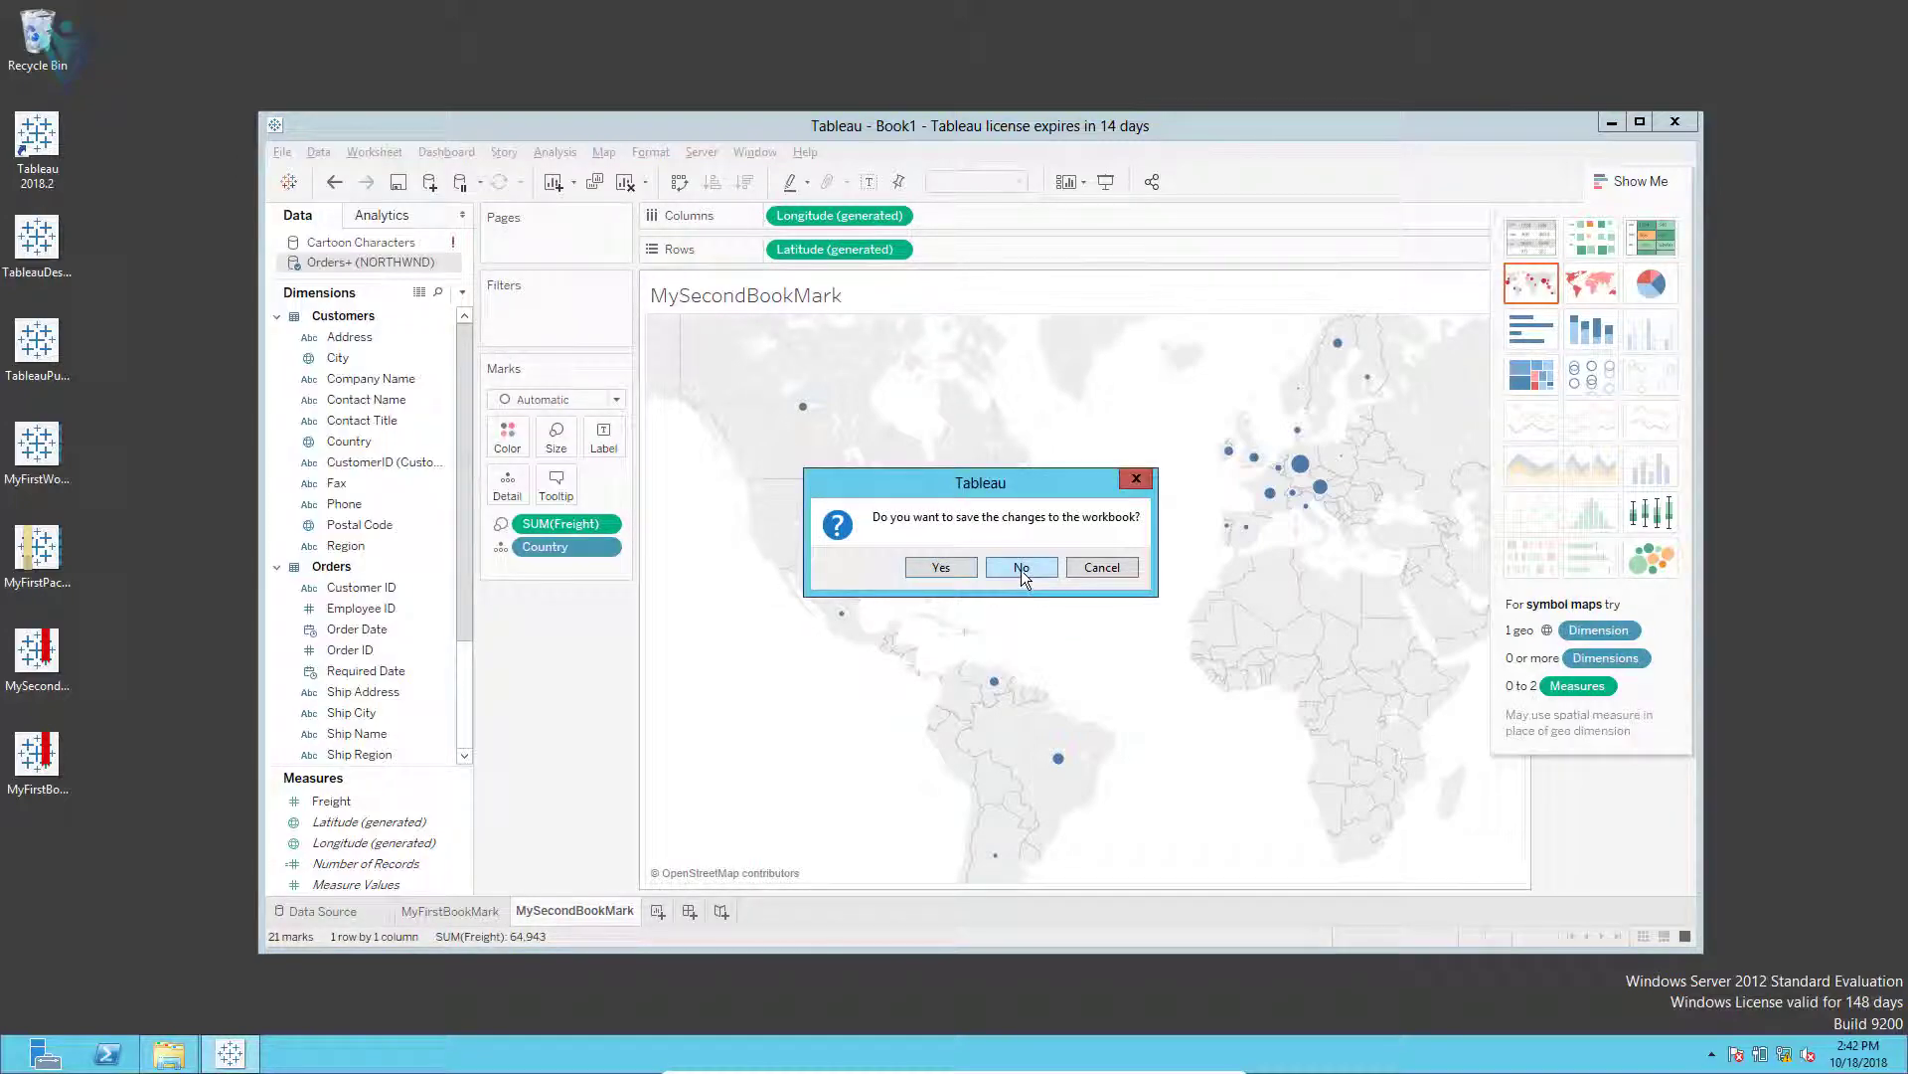
{"action": "left_click", "coordinate": [1021, 567]}
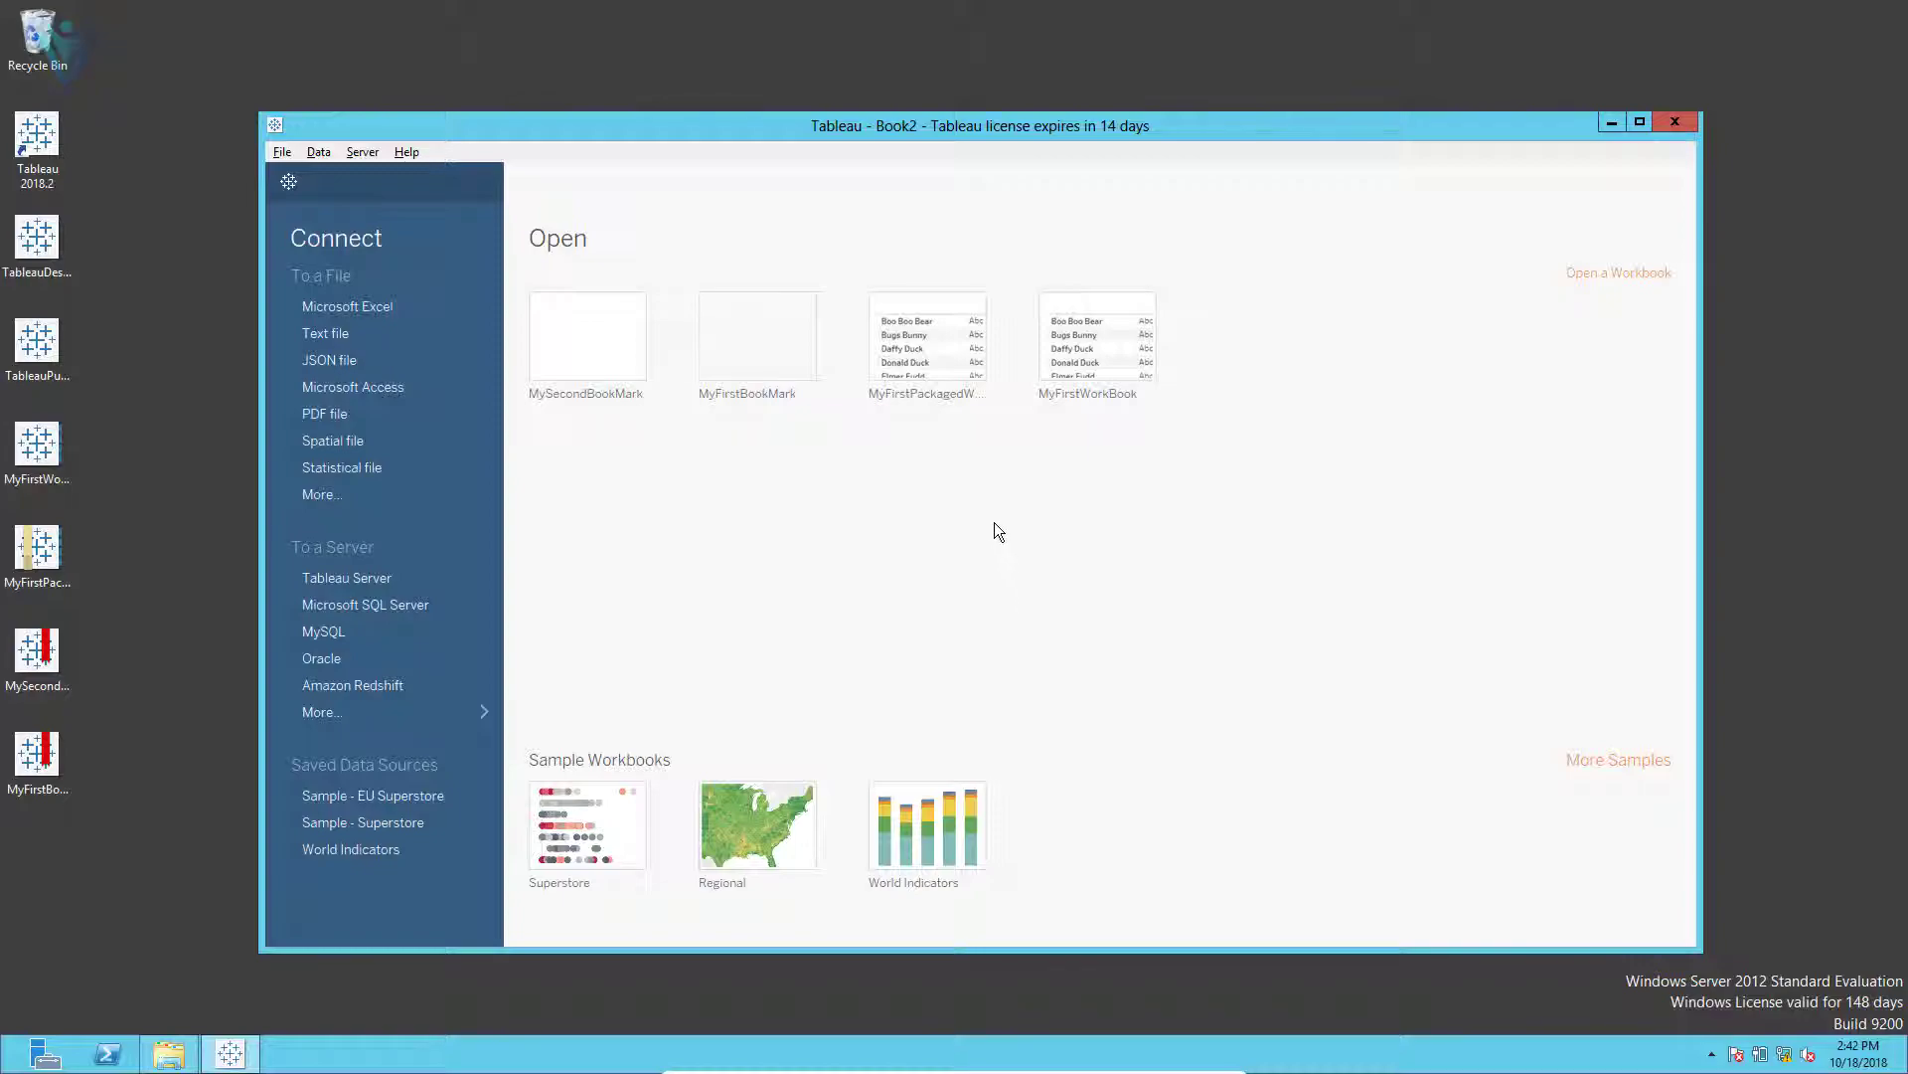
Step: In File Explorer, copy the Cartoon Characters and Orders+ (NORTHWND) data source files from the Tableau File Type folder onto the desktop
{"action": "left_click", "coordinate": [169, 1053]}
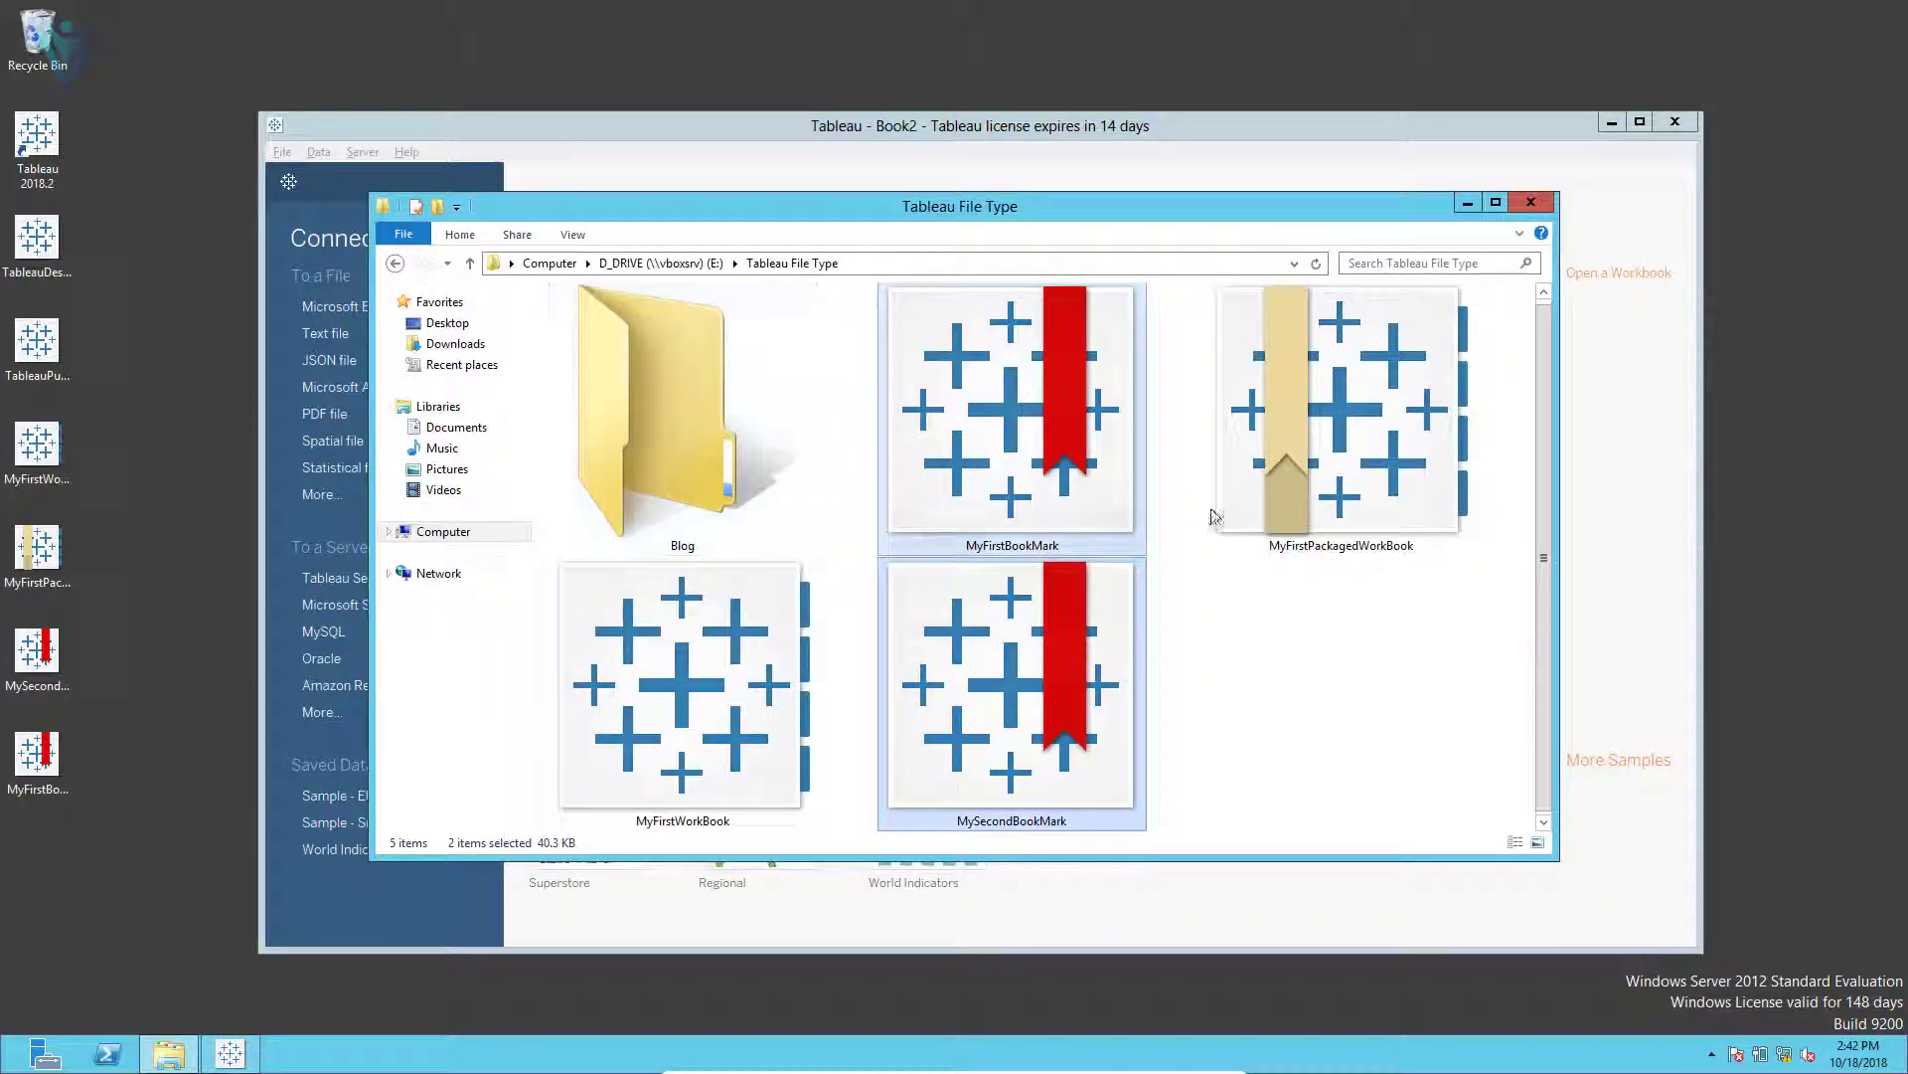
{"action": "right_click", "coordinate": [1339, 660]}
{"action": "left_click", "coordinate": [1401, 736]}
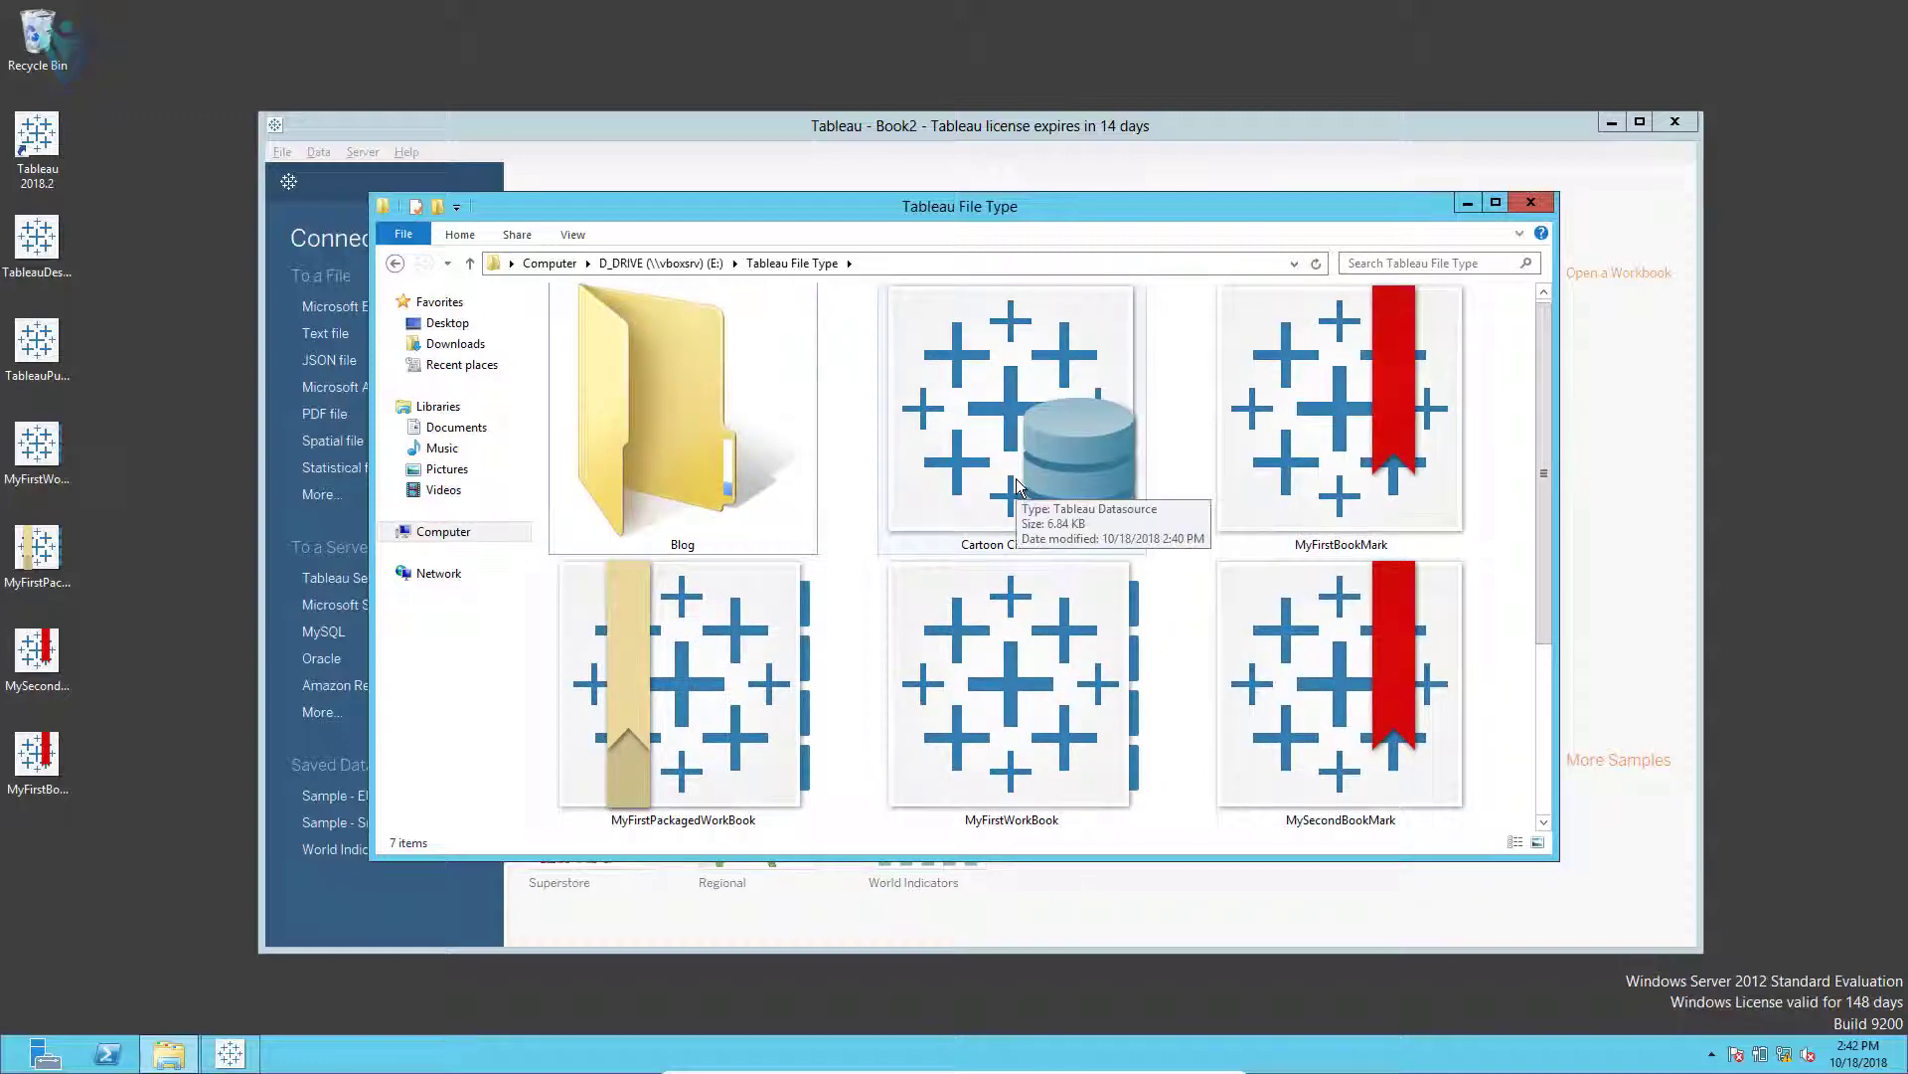
{"action": "left_click", "coordinate": [1089, 472]}
{"action": "scroll", "coordinate": [1089, 477], "scroll_direction": "down", "scroll_amount": 1}
{"action": "left_click", "coordinate": [753, 701], "text": "ctrl"}
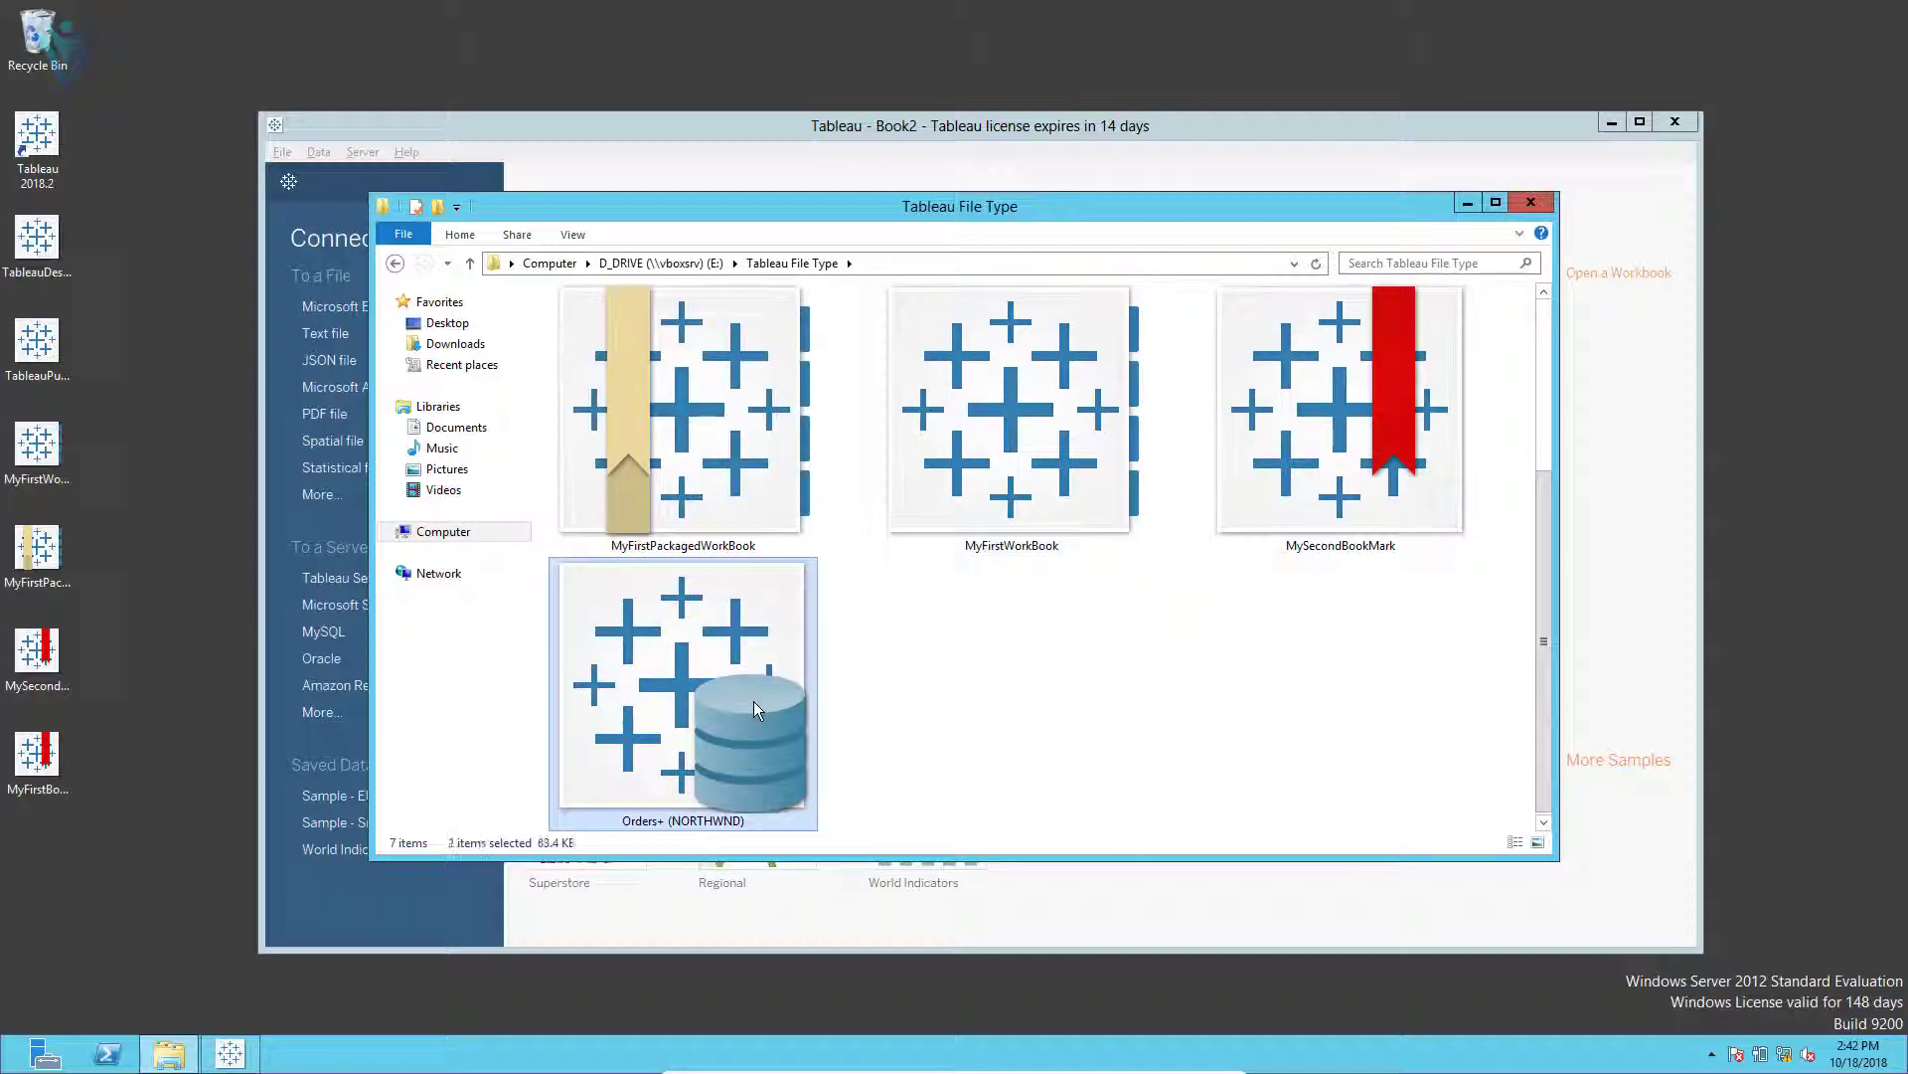
{"action": "left_click_drag", "start_coordinate": [64, 937], "coordinate": [63, 934]}
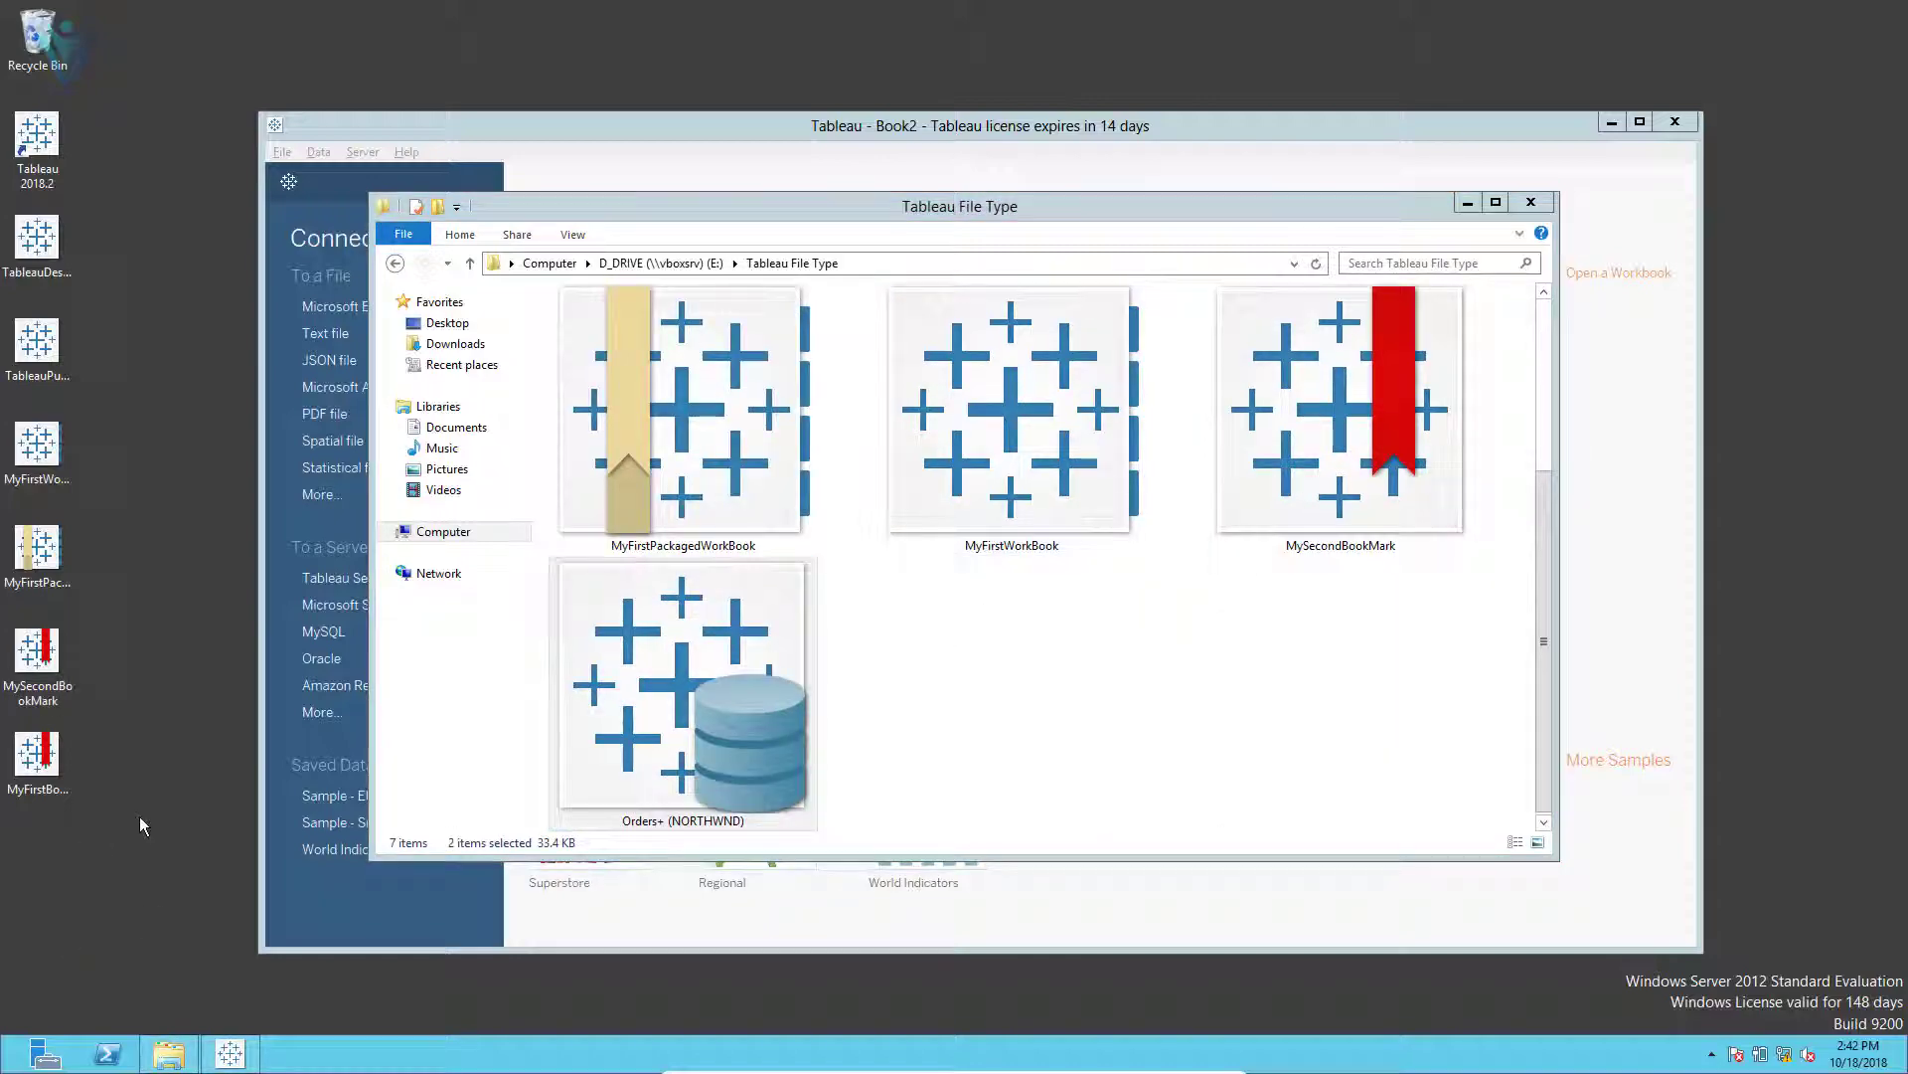
{"action": "left_click", "coordinate": [1468, 203]}
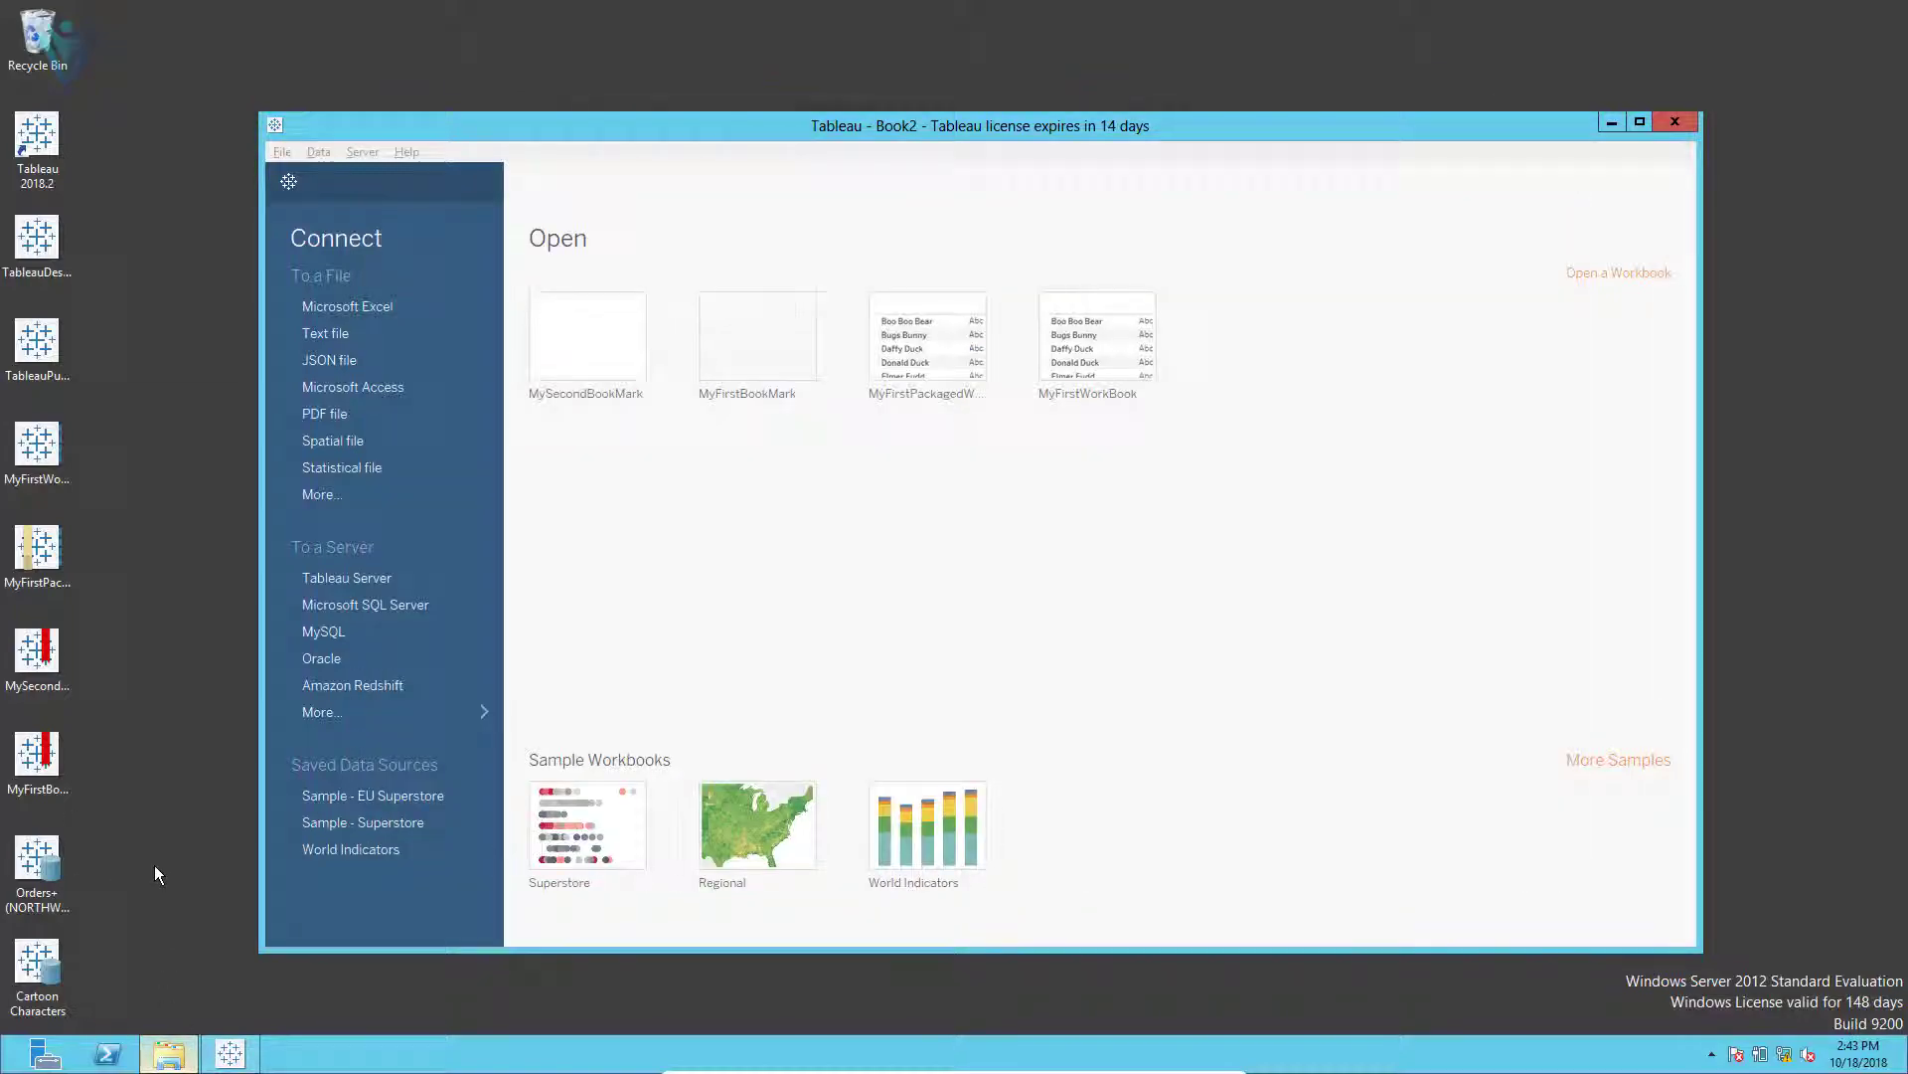
Step: Copy the Orders+ (NORTHWND) data source file from the desktop into the Datasources folder of My Tableau Repository
{"action": "left_click", "coordinate": [171, 866]}
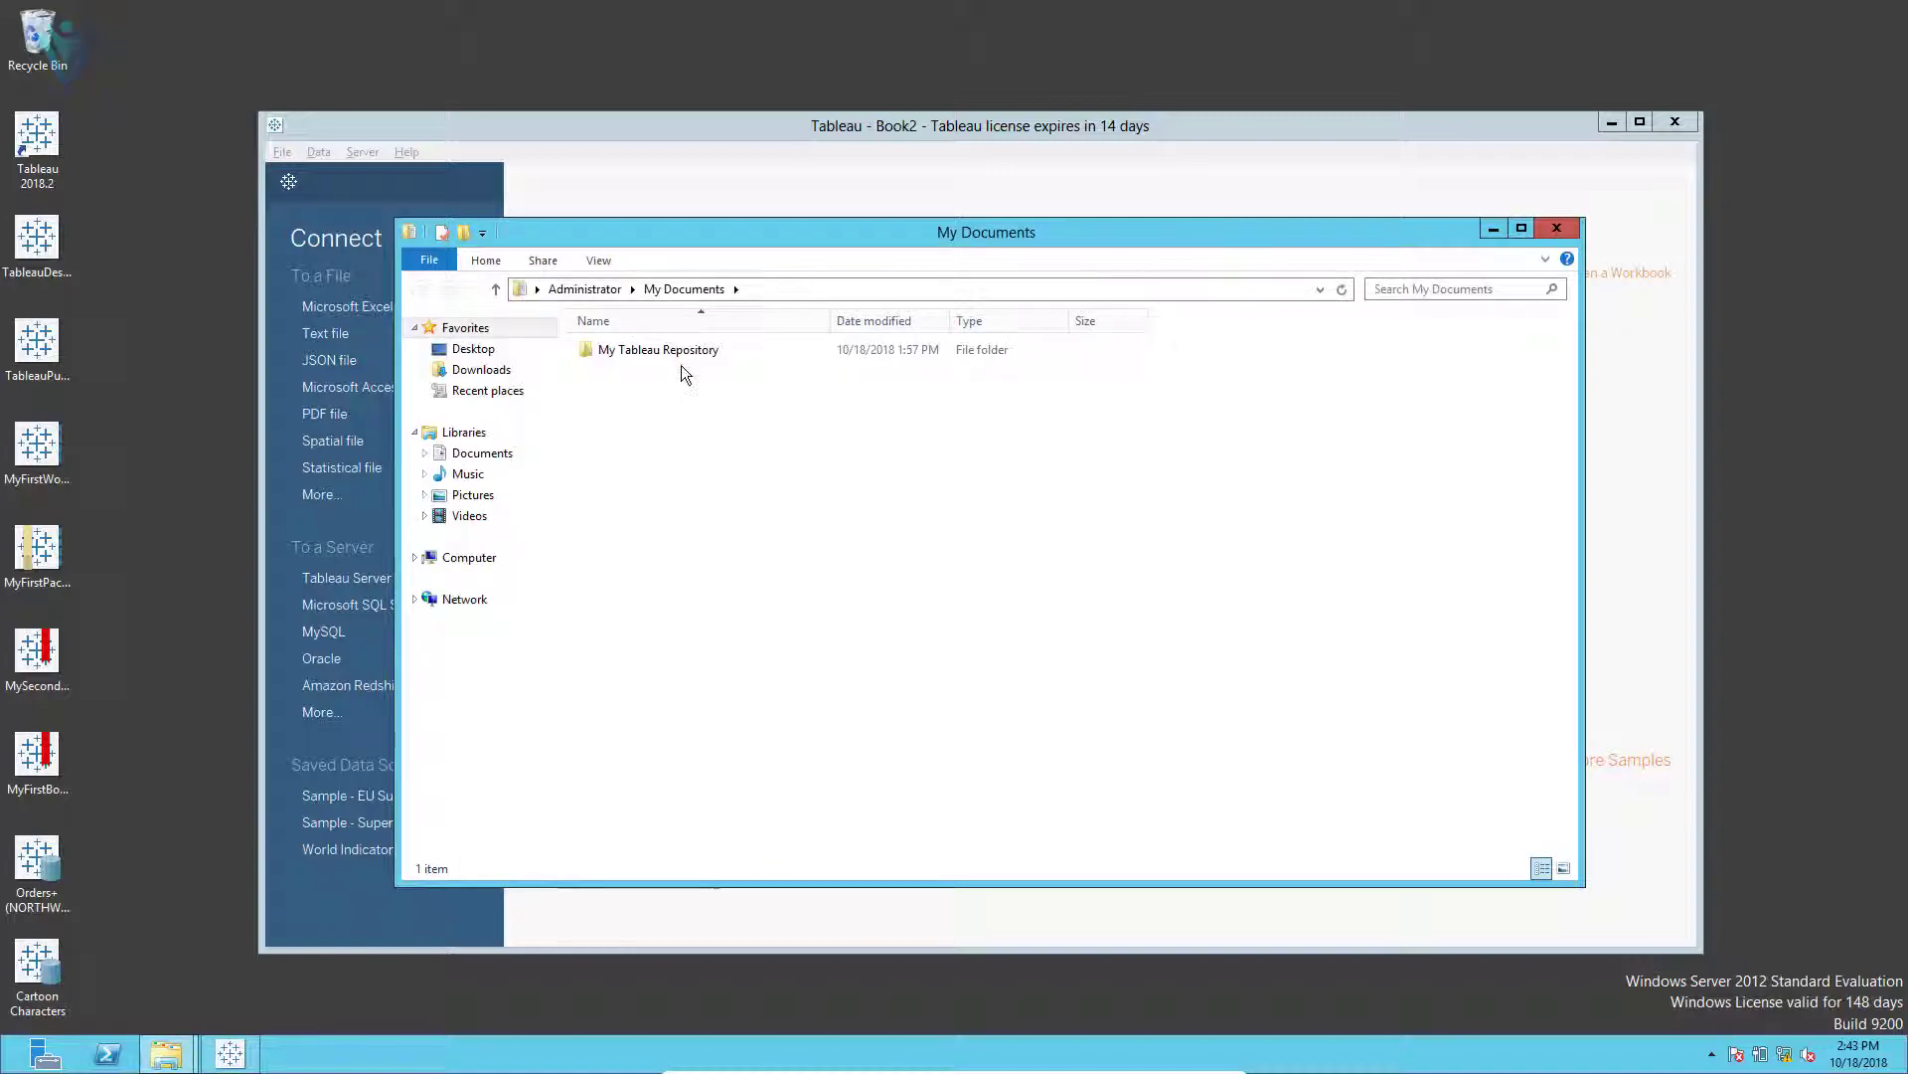
{"action": "double_click", "coordinate": [682, 354]}
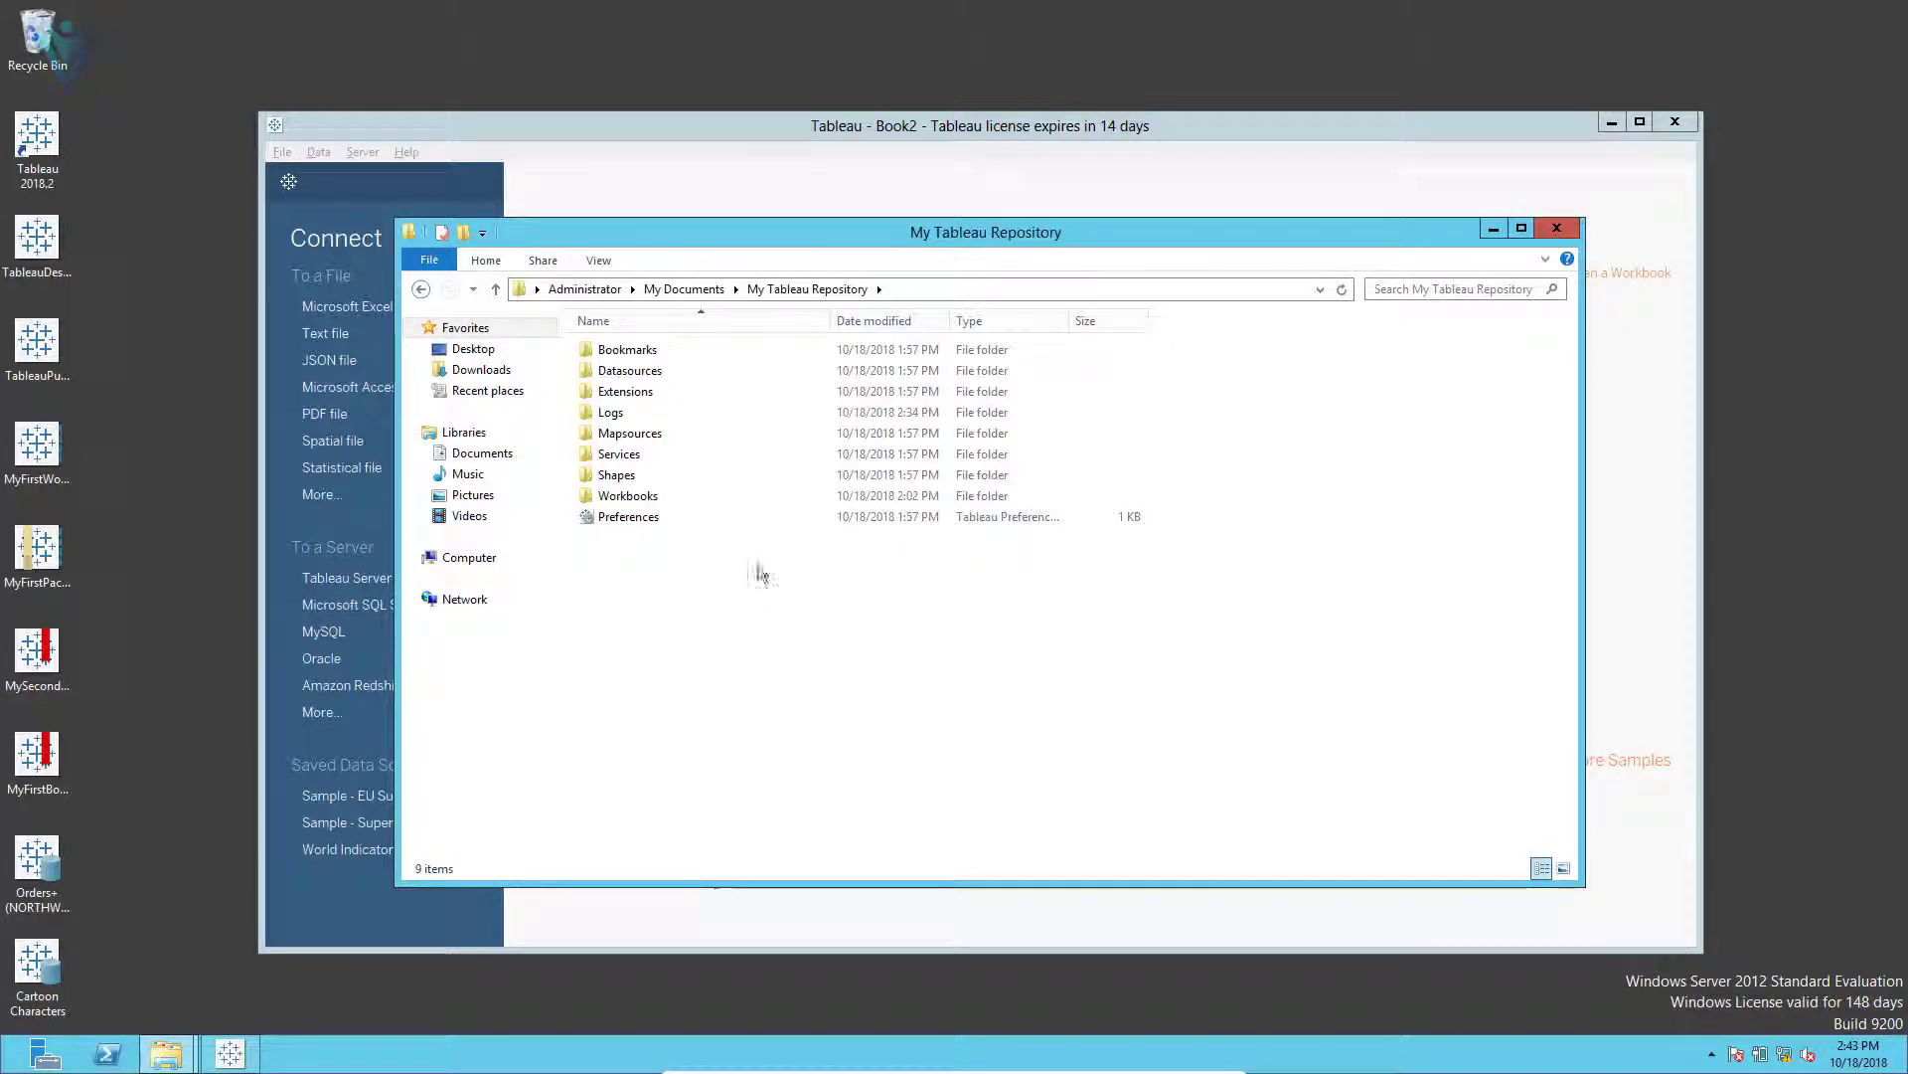
{"action": "double_click", "coordinate": [630, 369]}
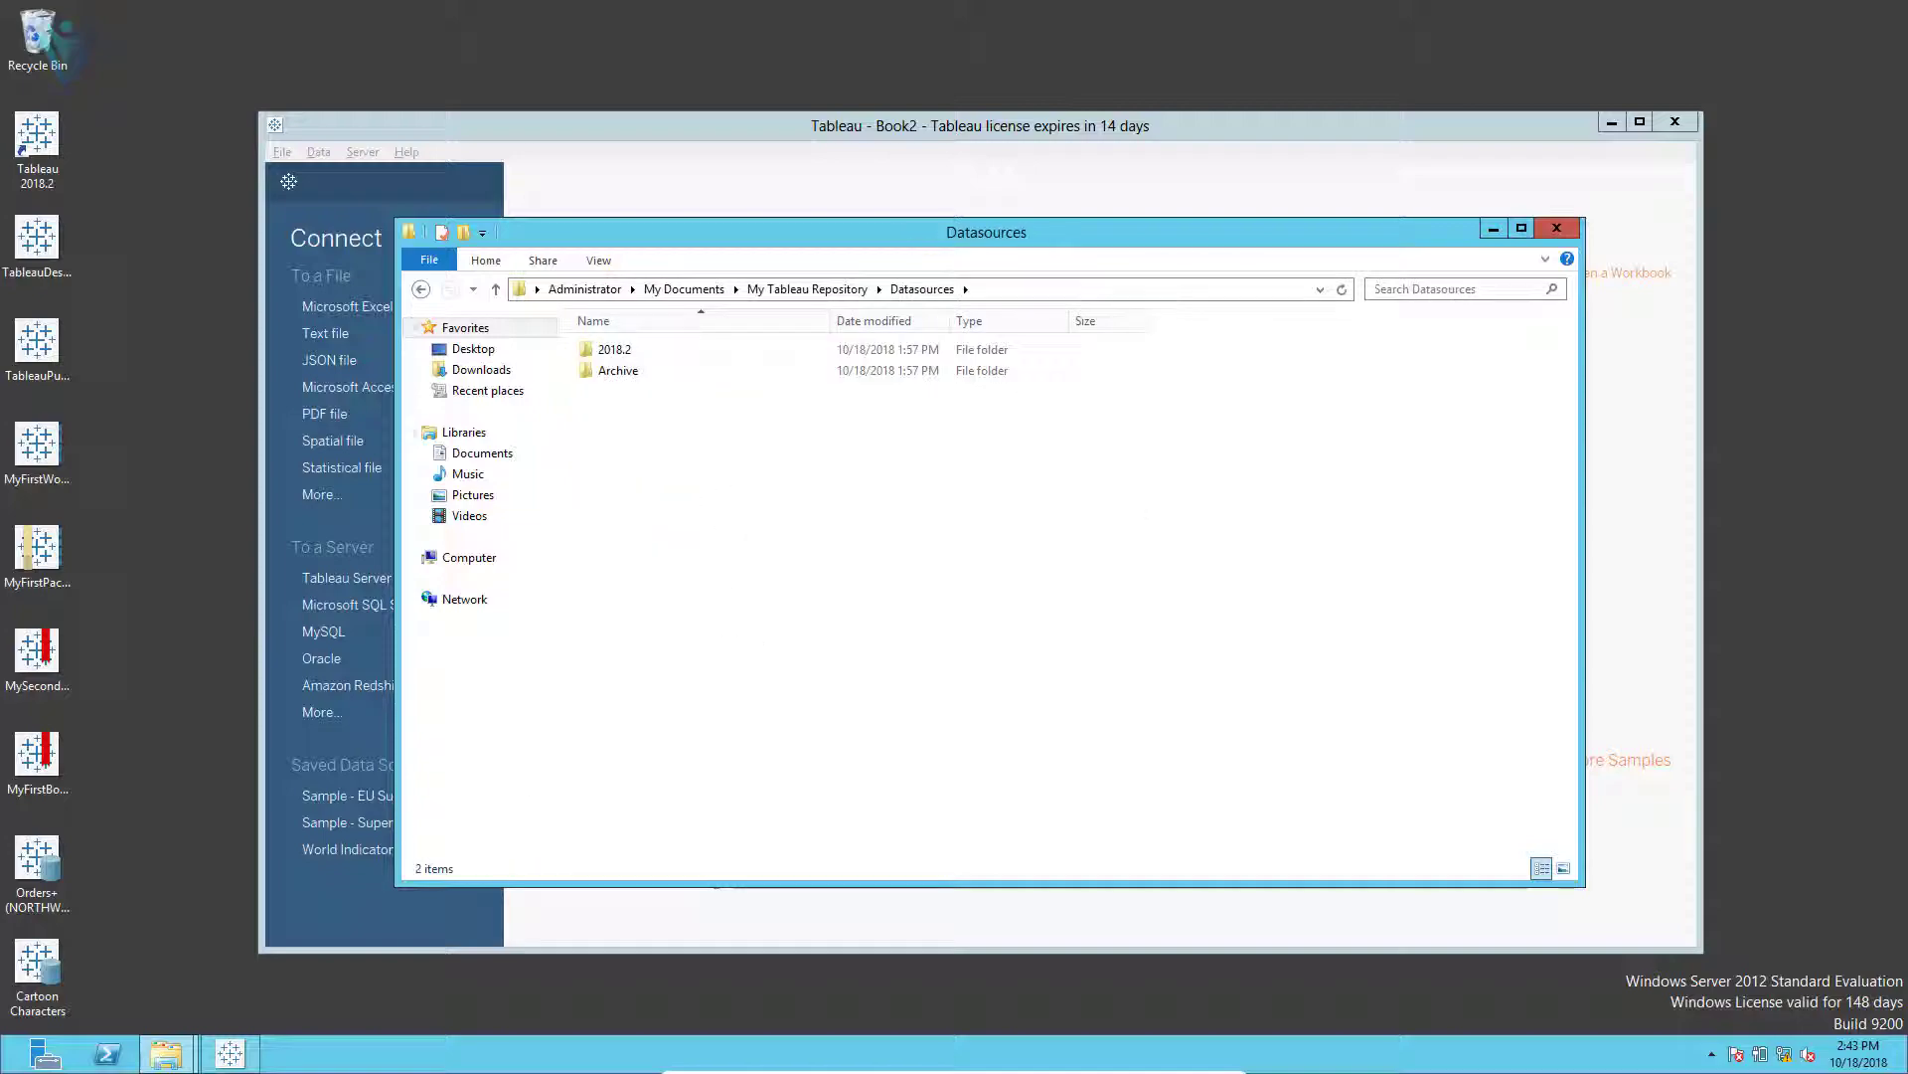
{"action": "left_click", "coordinate": [44, 867]}
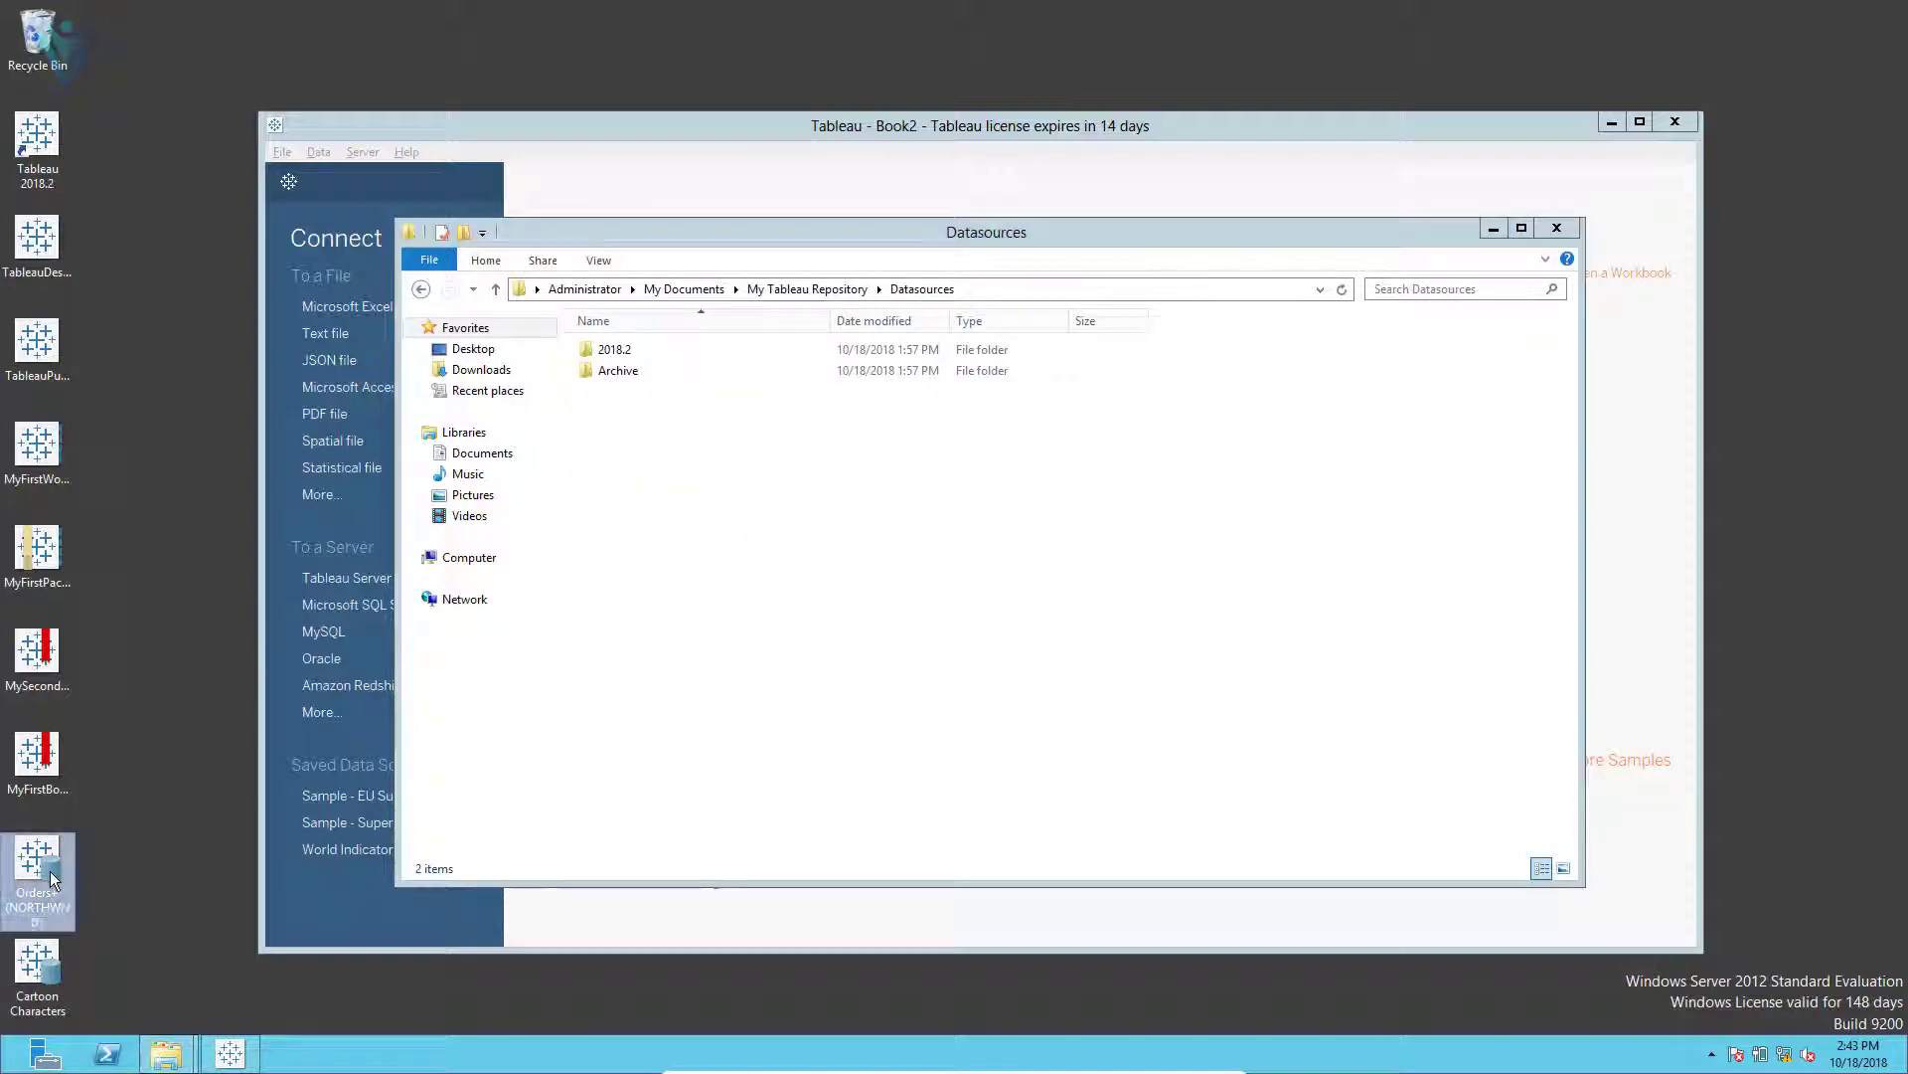
{"action": "right_click", "coordinate": [678, 533]}
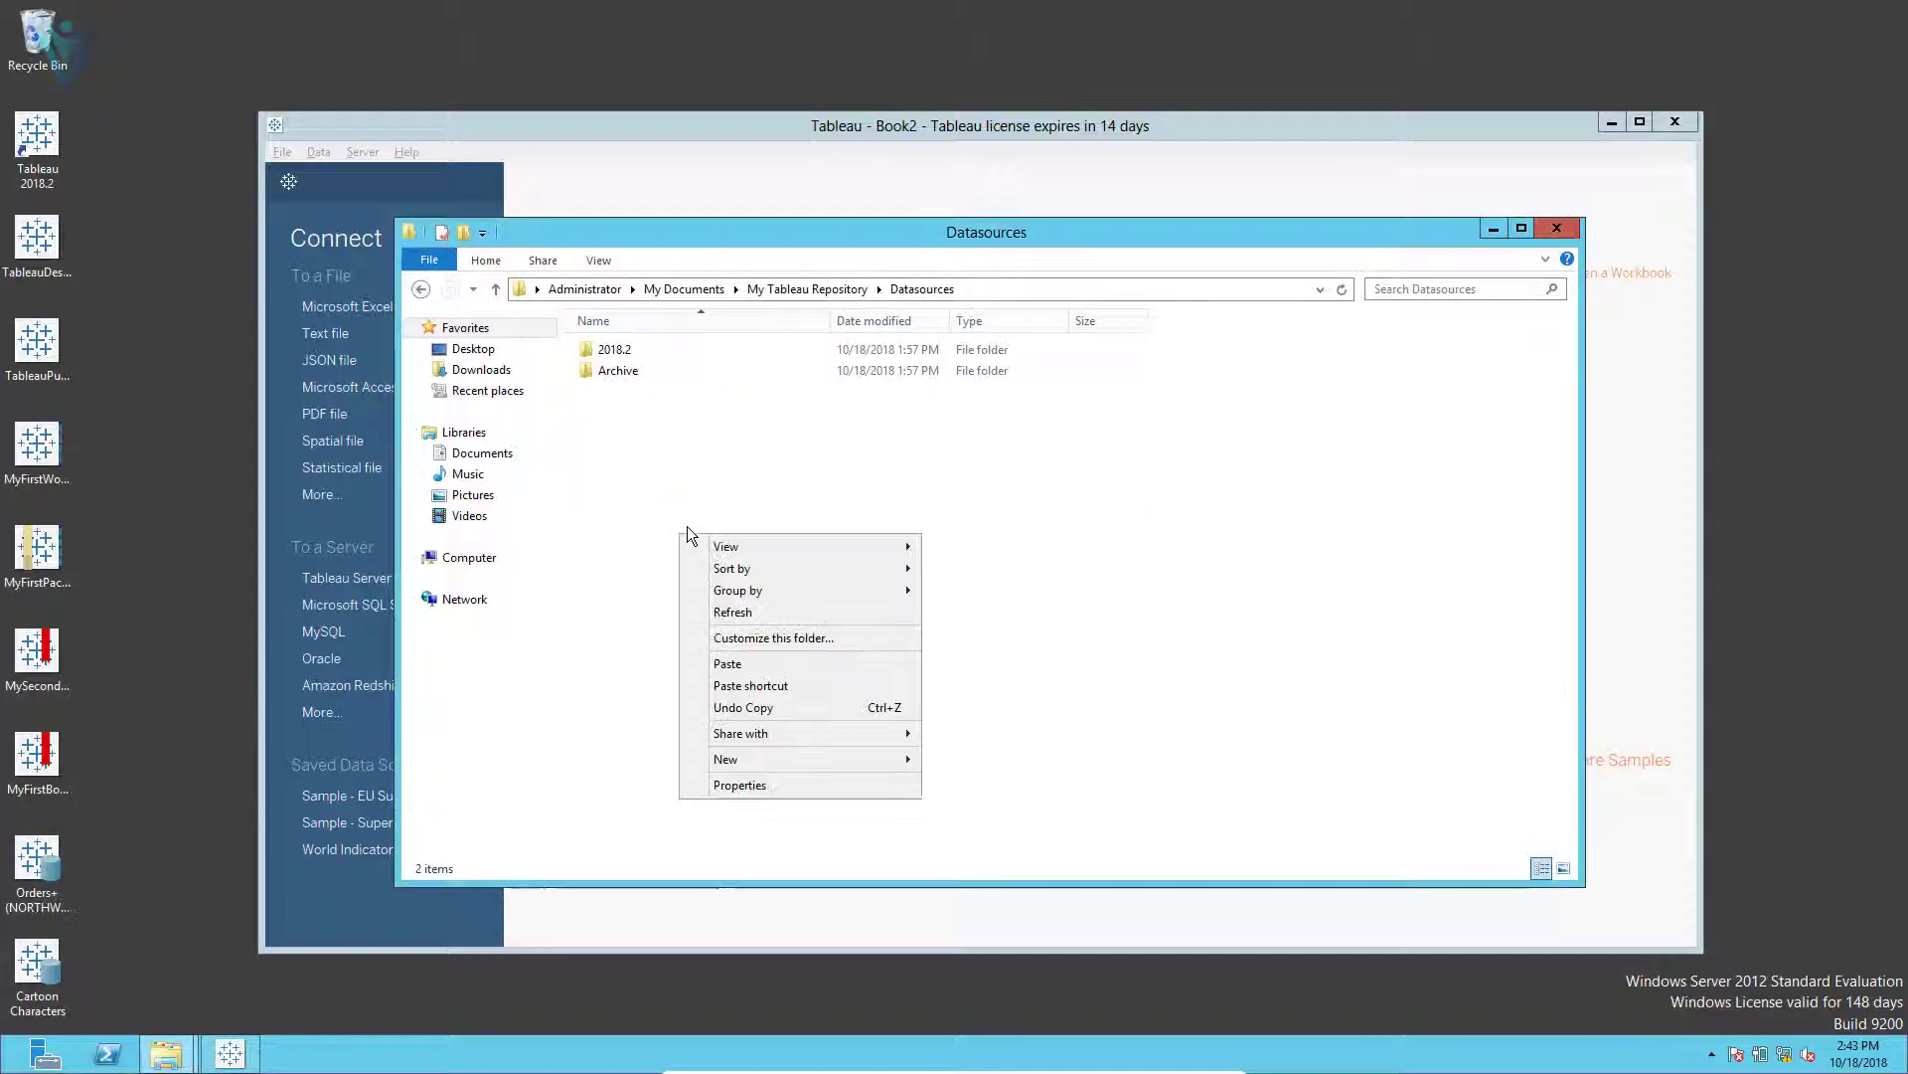
{"action": "left_click", "coordinate": [770, 638]}
{"action": "left_click", "coordinate": [772, 637]}
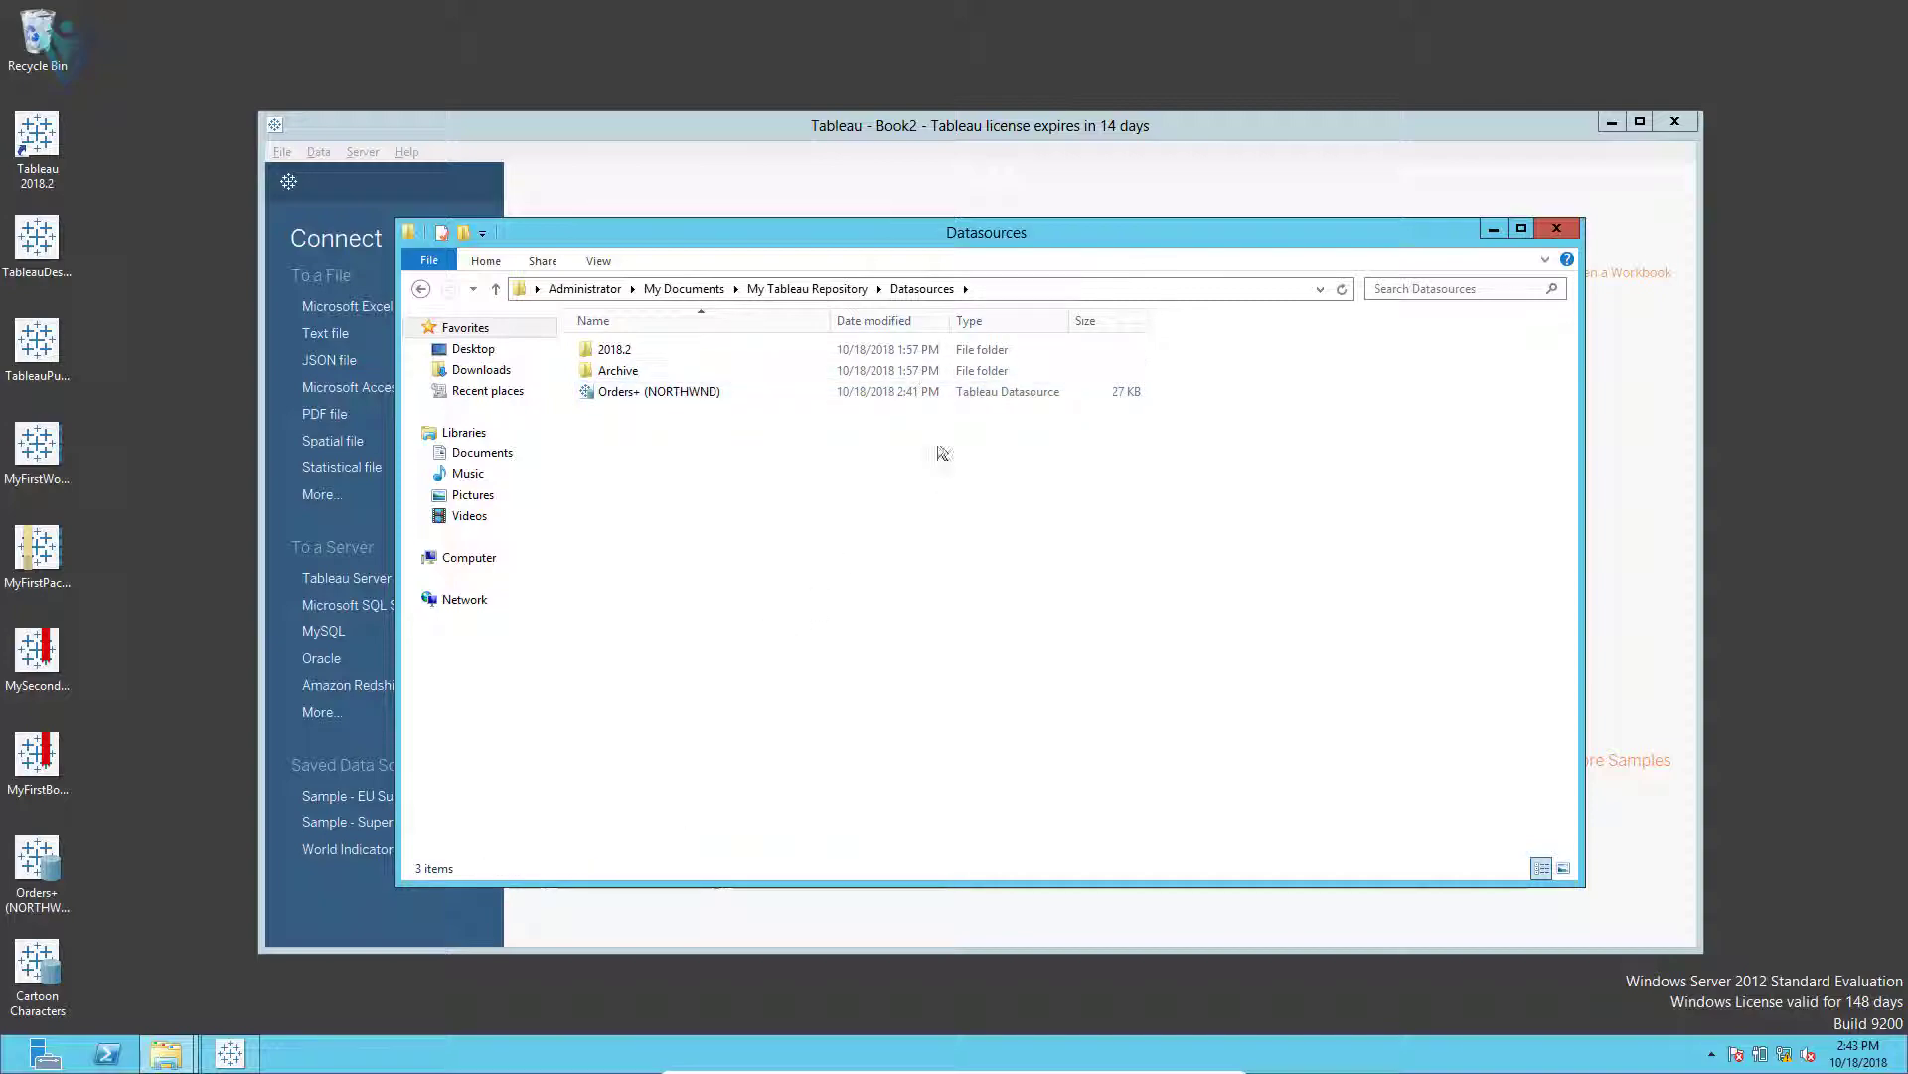
Step: Switch to Tableau, refresh the start page and connect to the saved Orders+ (NORTHWND) data source
{"action": "left_click", "coordinate": [845, 131]}
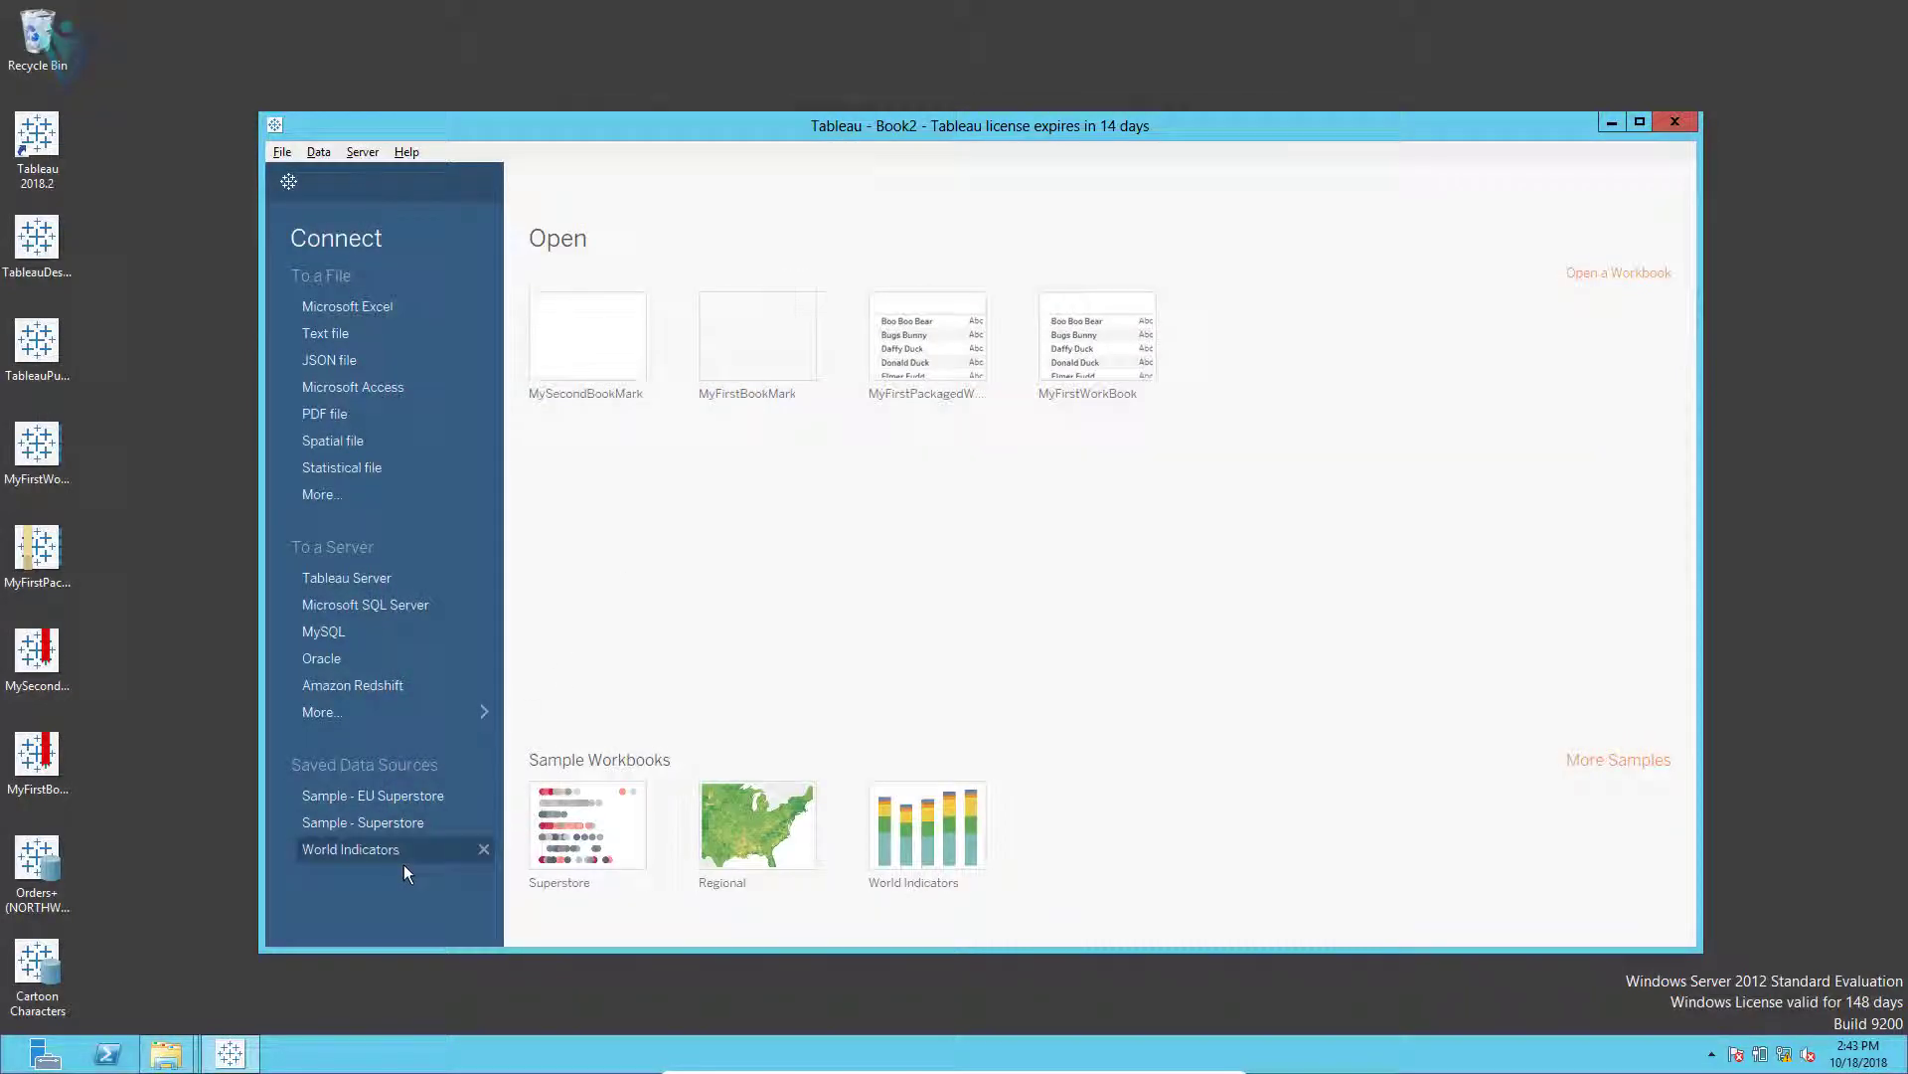
{"action": "left_click", "coordinate": [288, 182]}
{"action": "left_click", "coordinate": [288, 185]}
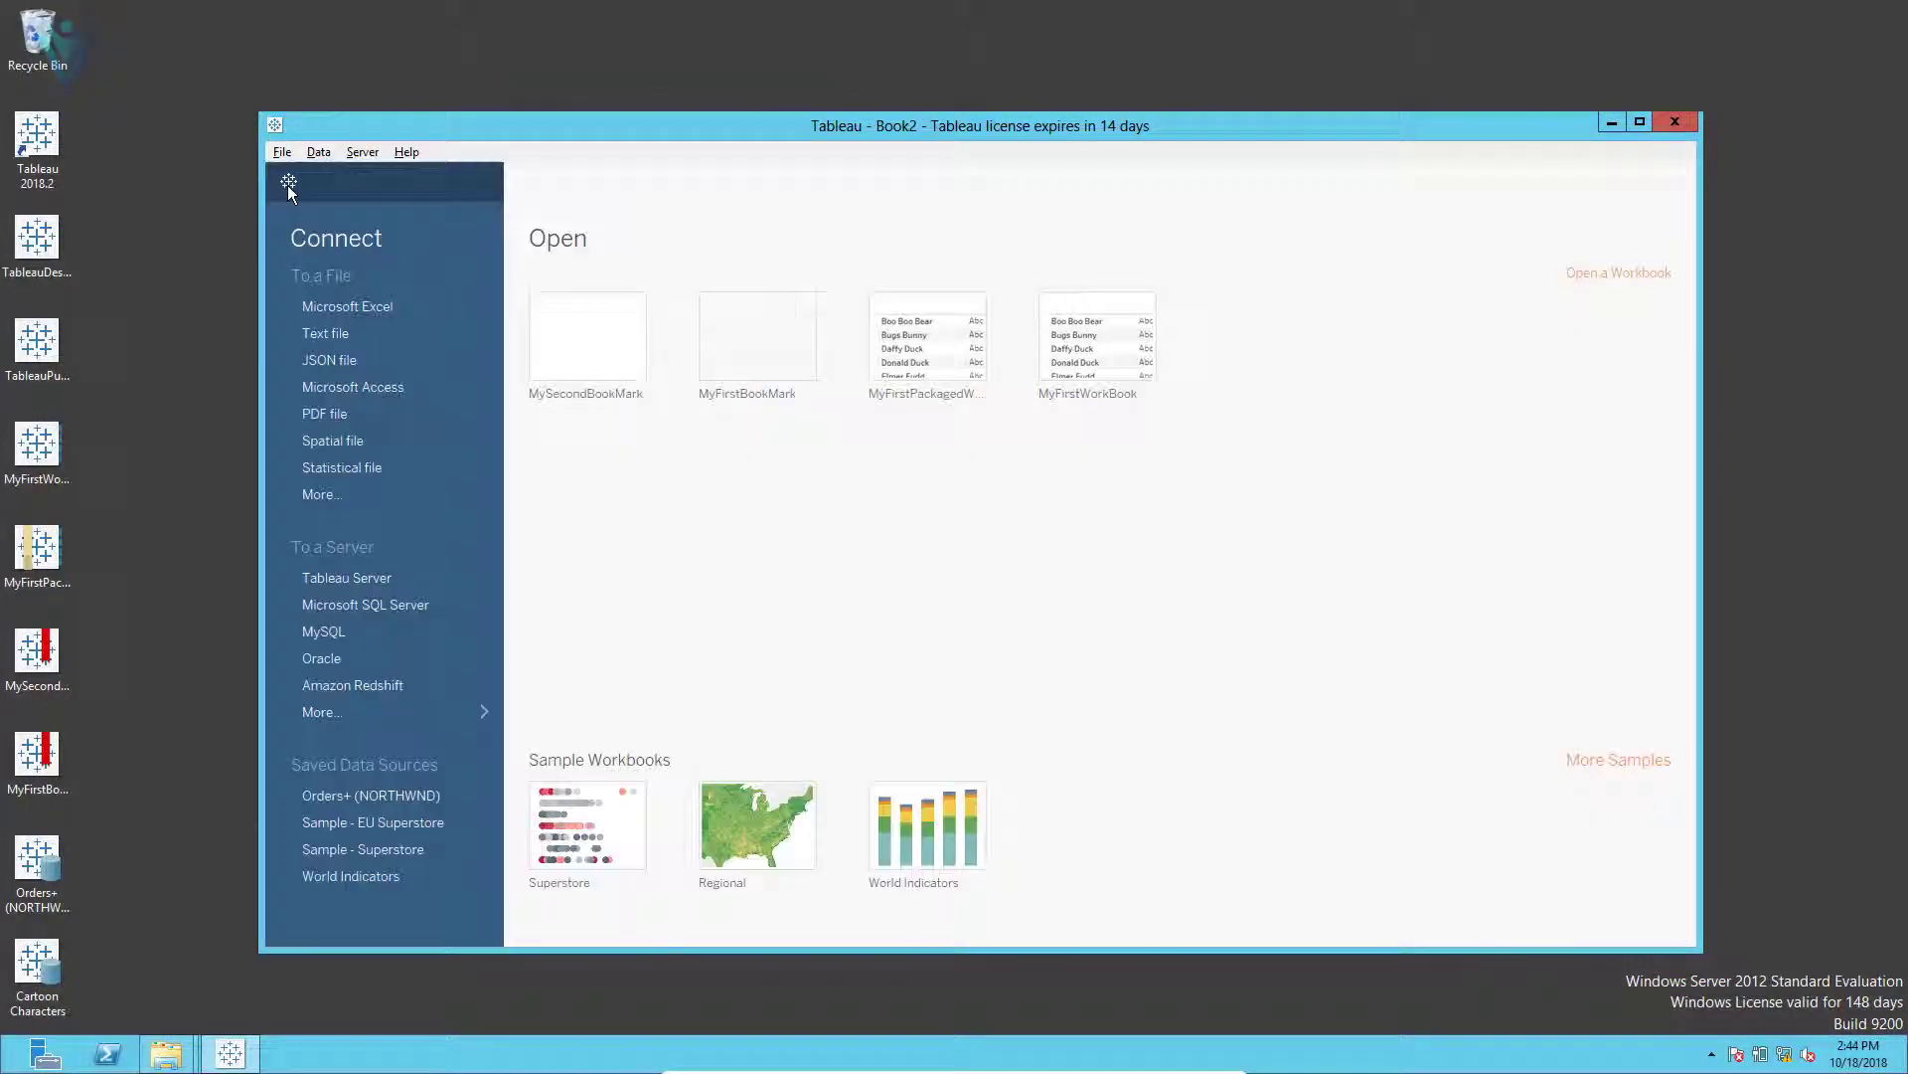
{"action": "left_click", "coordinate": [330, 796]}
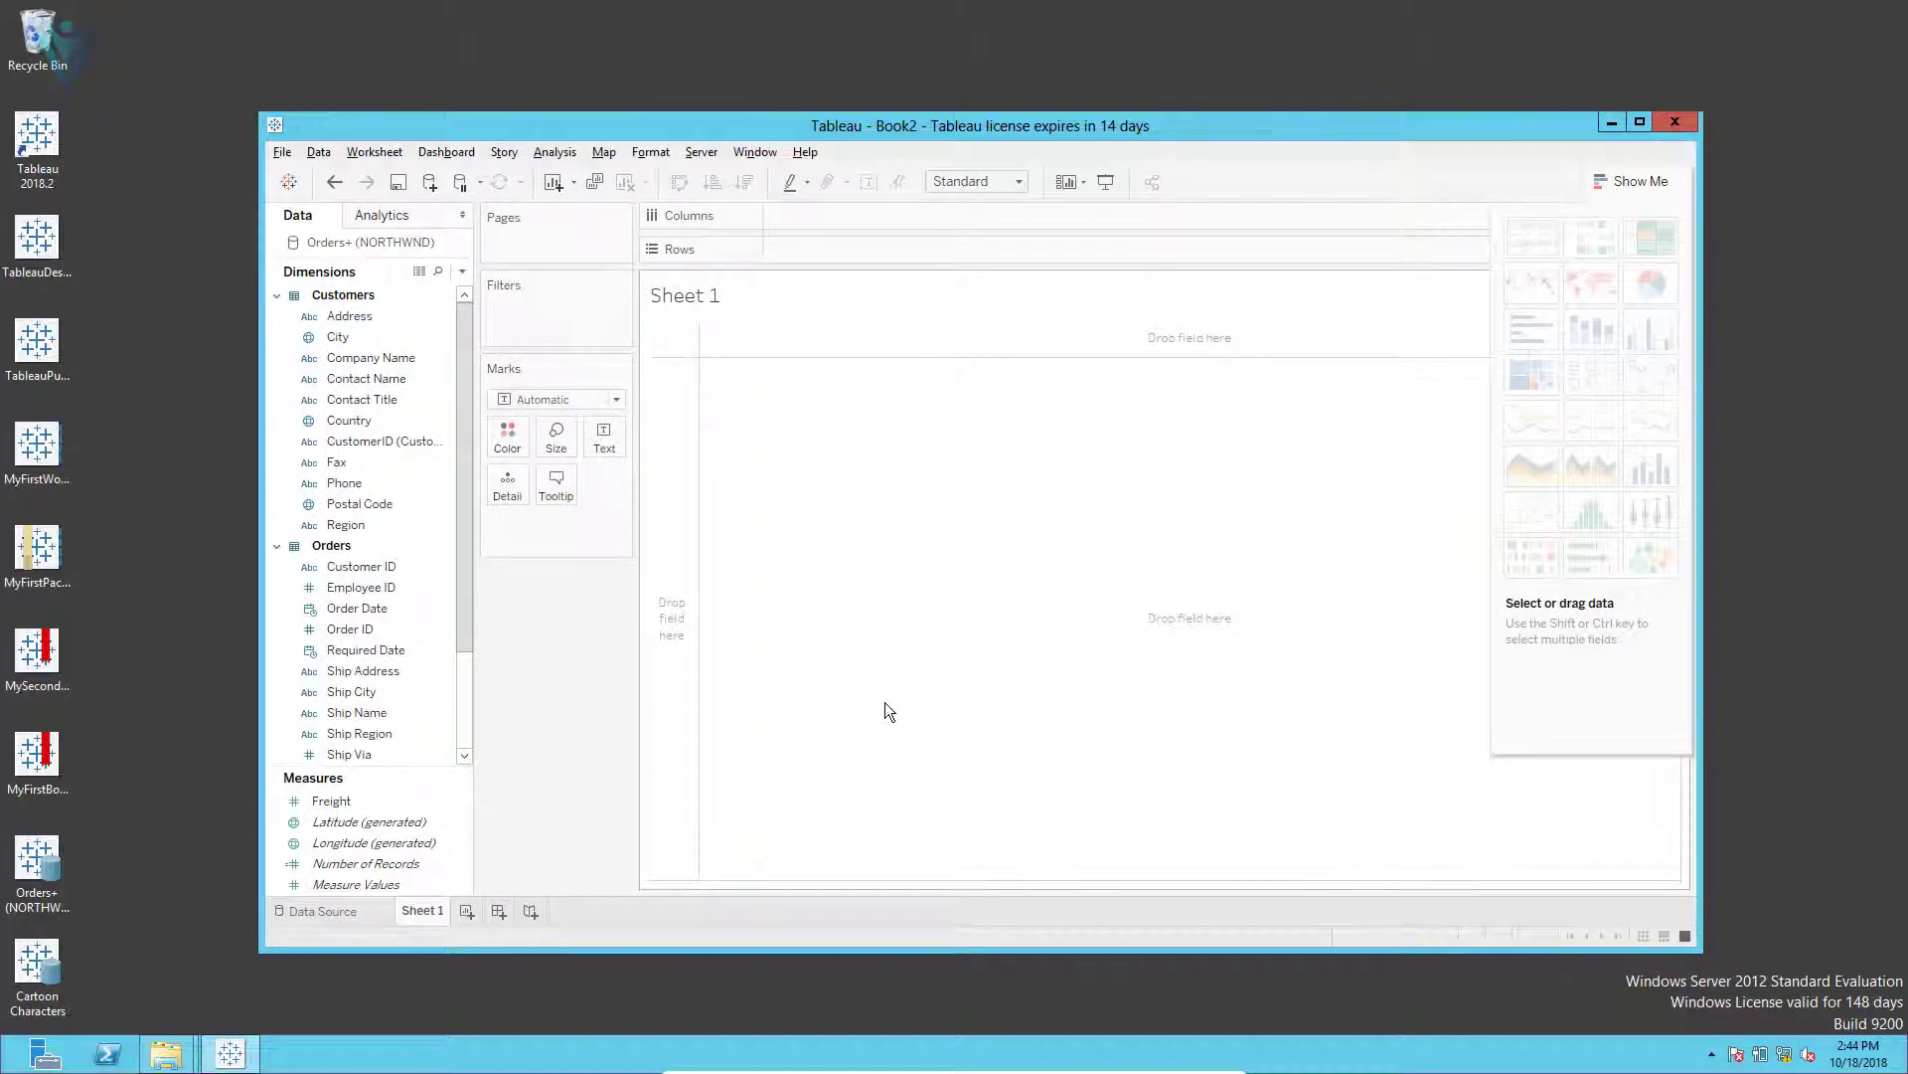
Step: Plot the Customers table's Country field as a symbol map on Sheet 1 and dismiss the online map warning
{"action": "left_click", "coordinate": [370, 358]}
{"action": "left_click", "coordinate": [358, 379]}
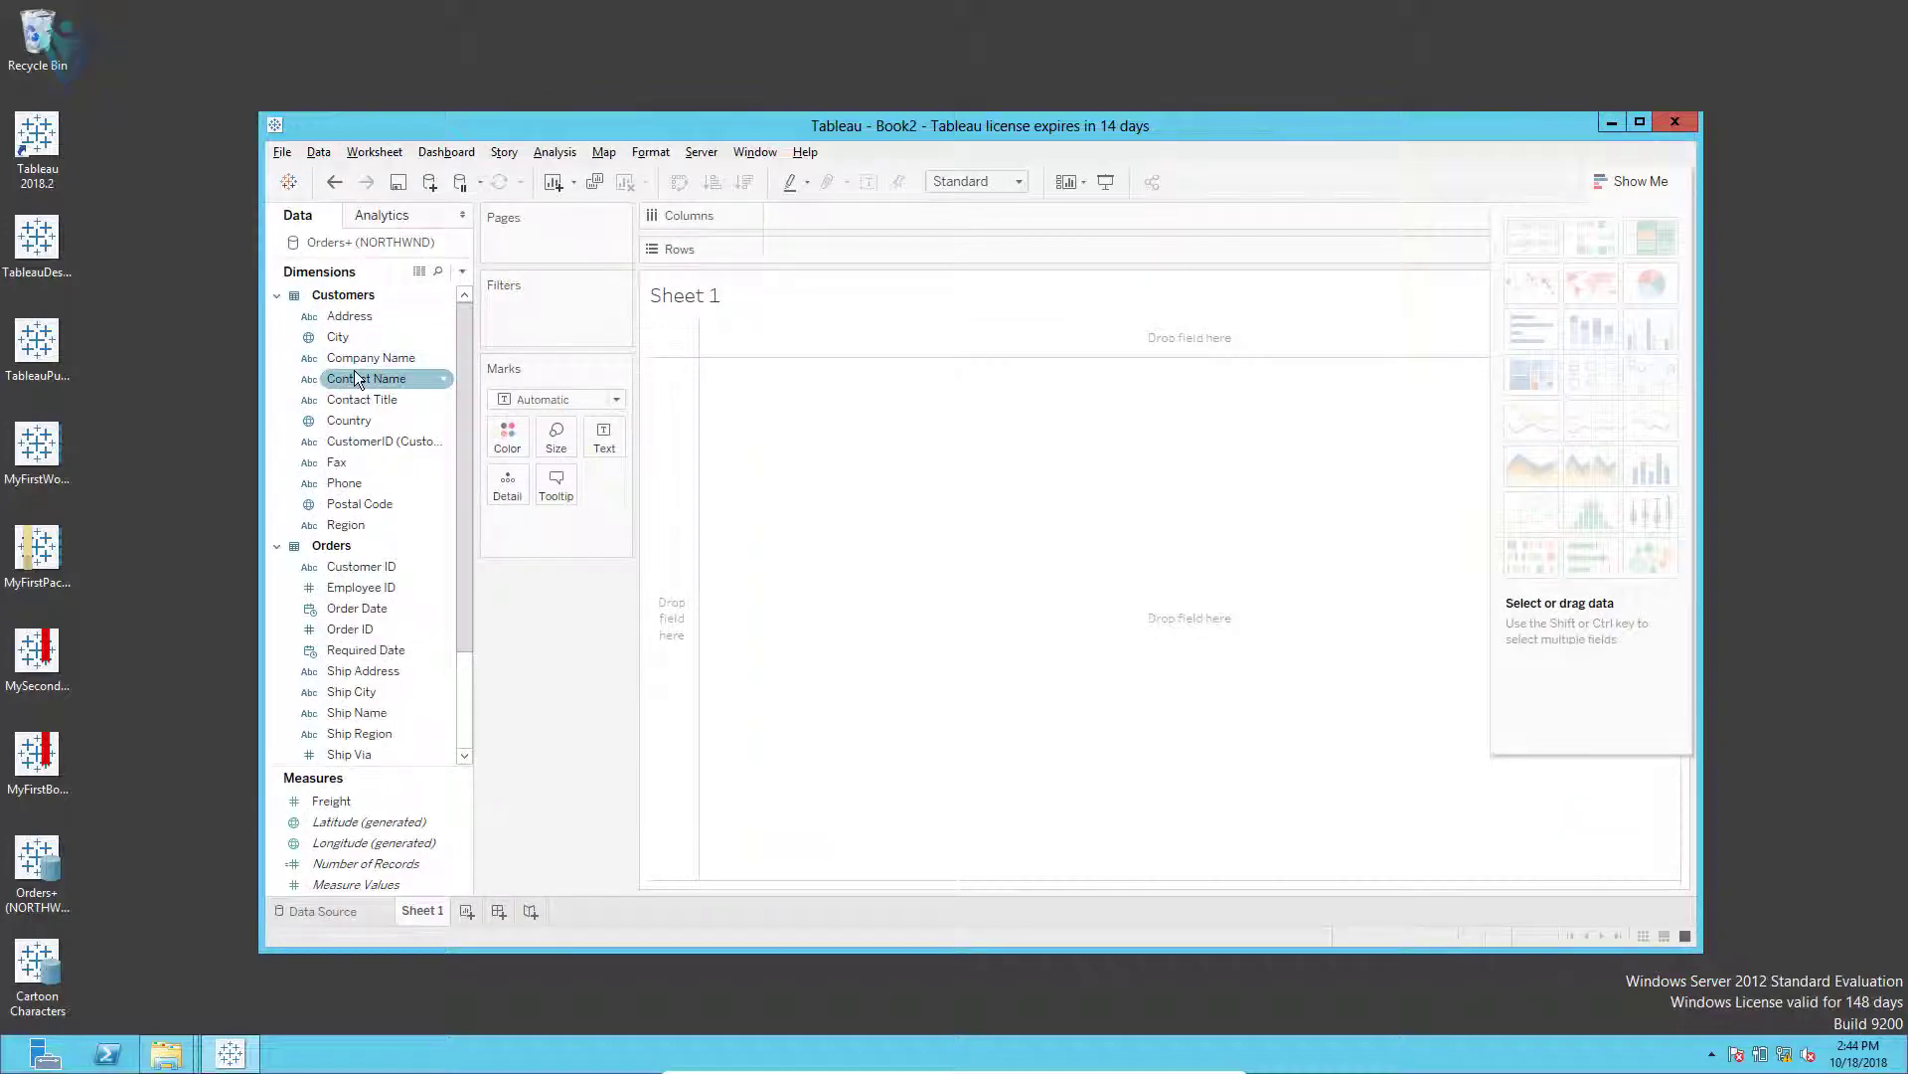
{"action": "left_click", "coordinate": [353, 420]}
{"action": "left_click_drag", "start_coordinate": [359, 426], "coordinate": [904, 503]}
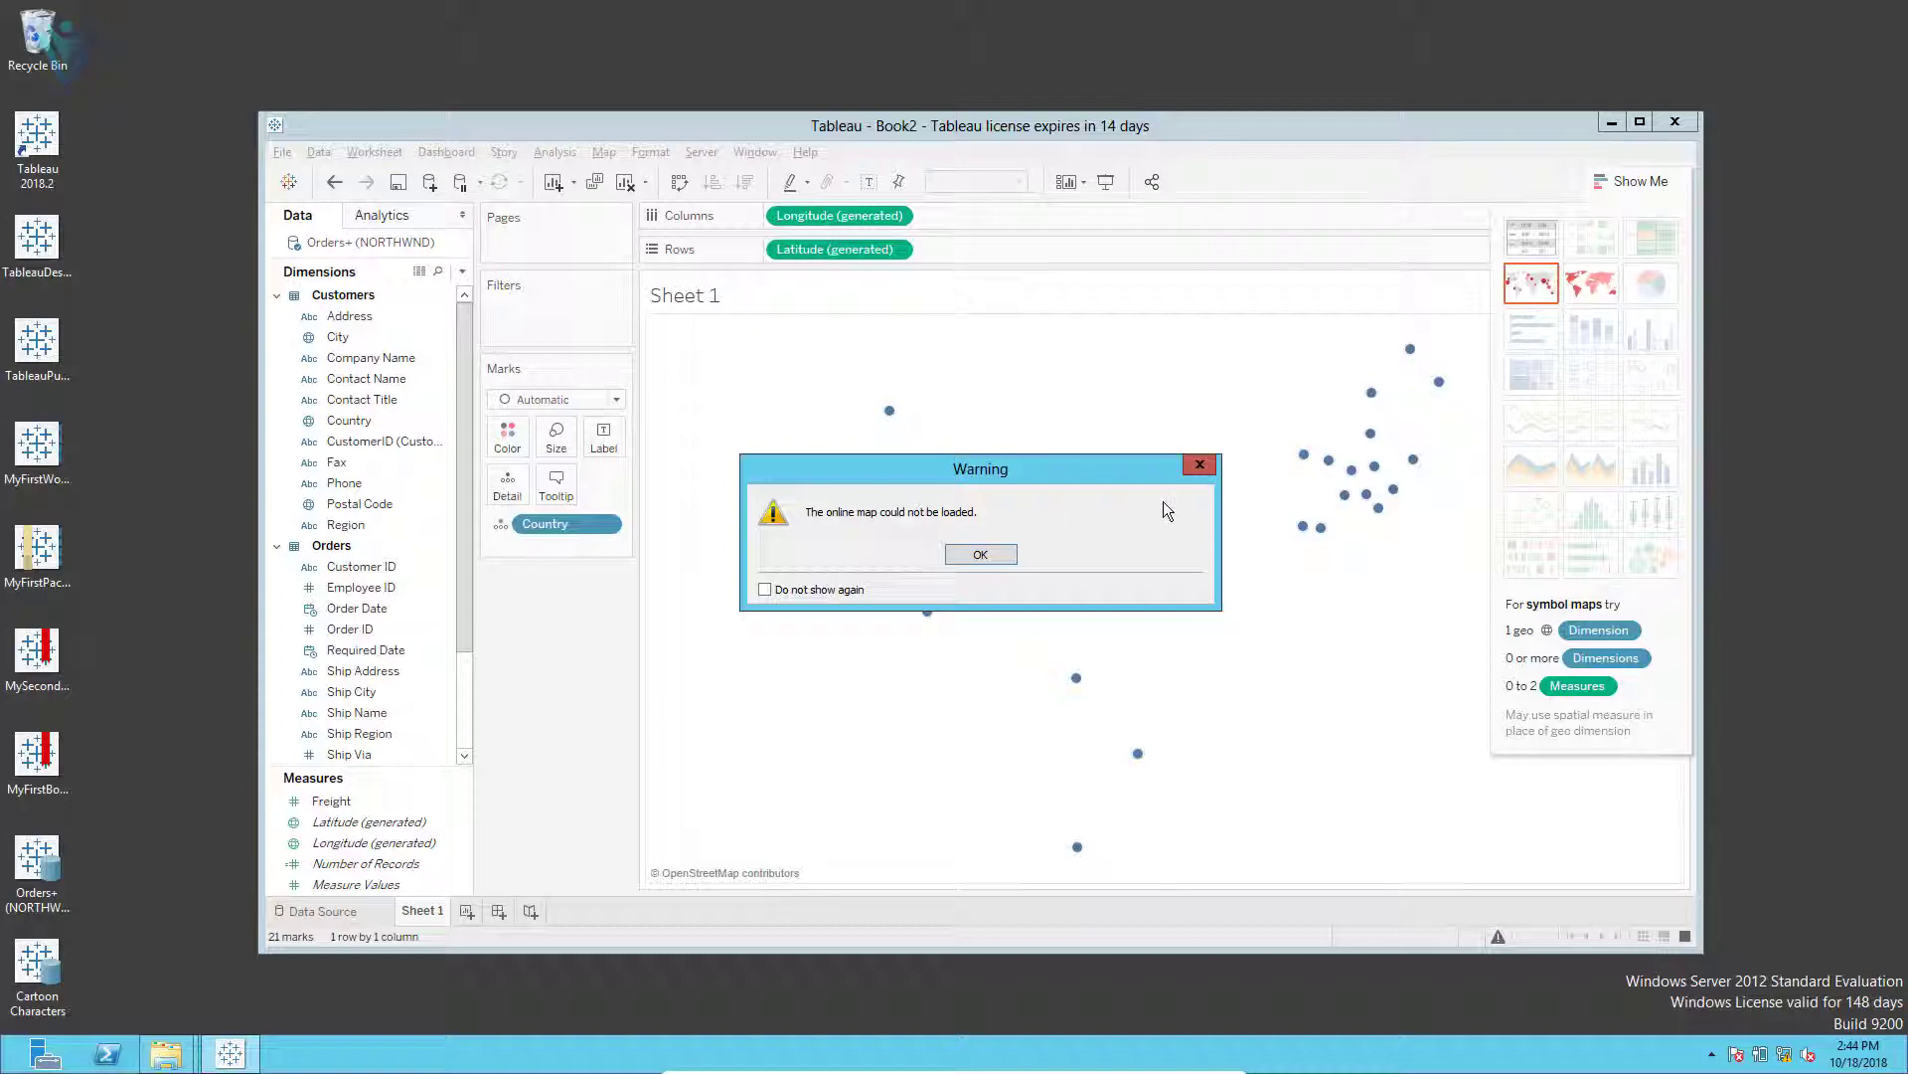
{"action": "left_click", "coordinate": [1200, 464]}
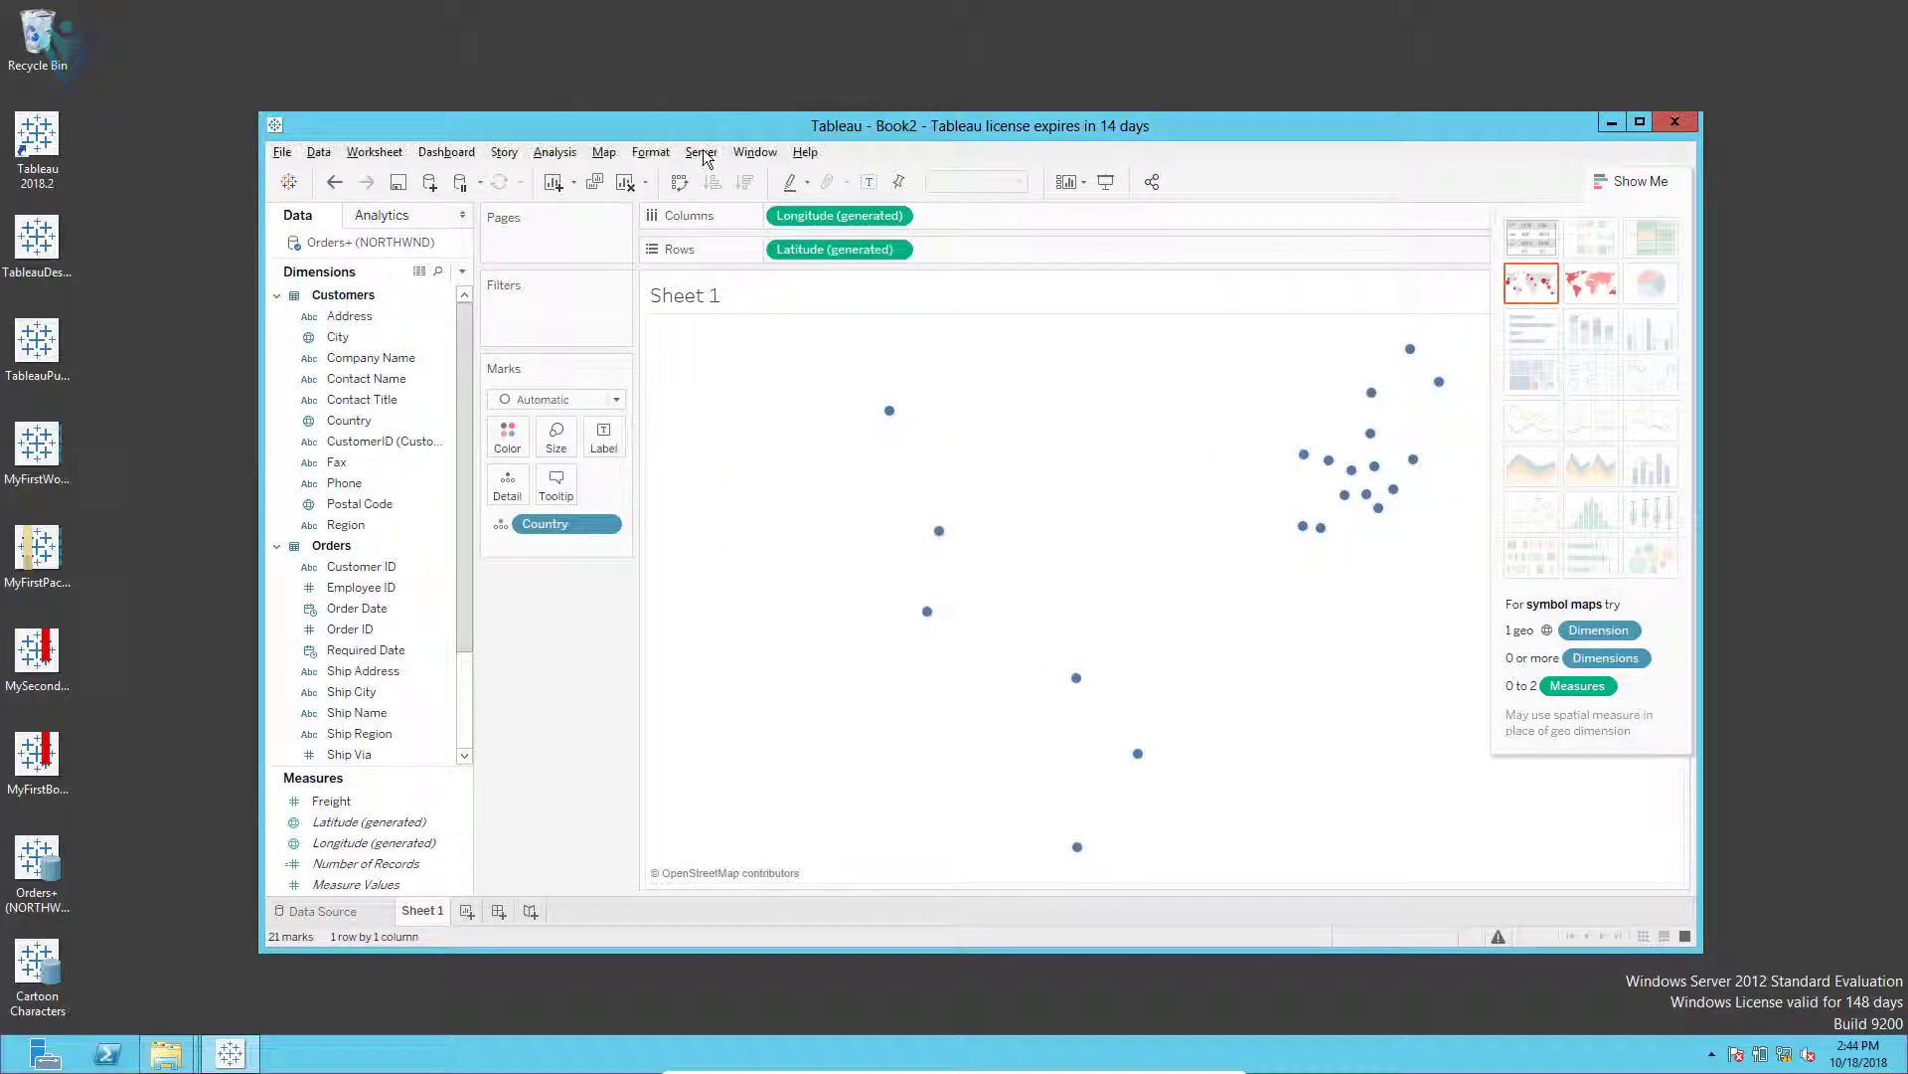
Step: Change the background map setting so the base map is drawn, and size the country marks by Freight
{"action": "left_click", "coordinate": [603, 151]}
{"action": "left_click", "coordinate": [825, 199]}
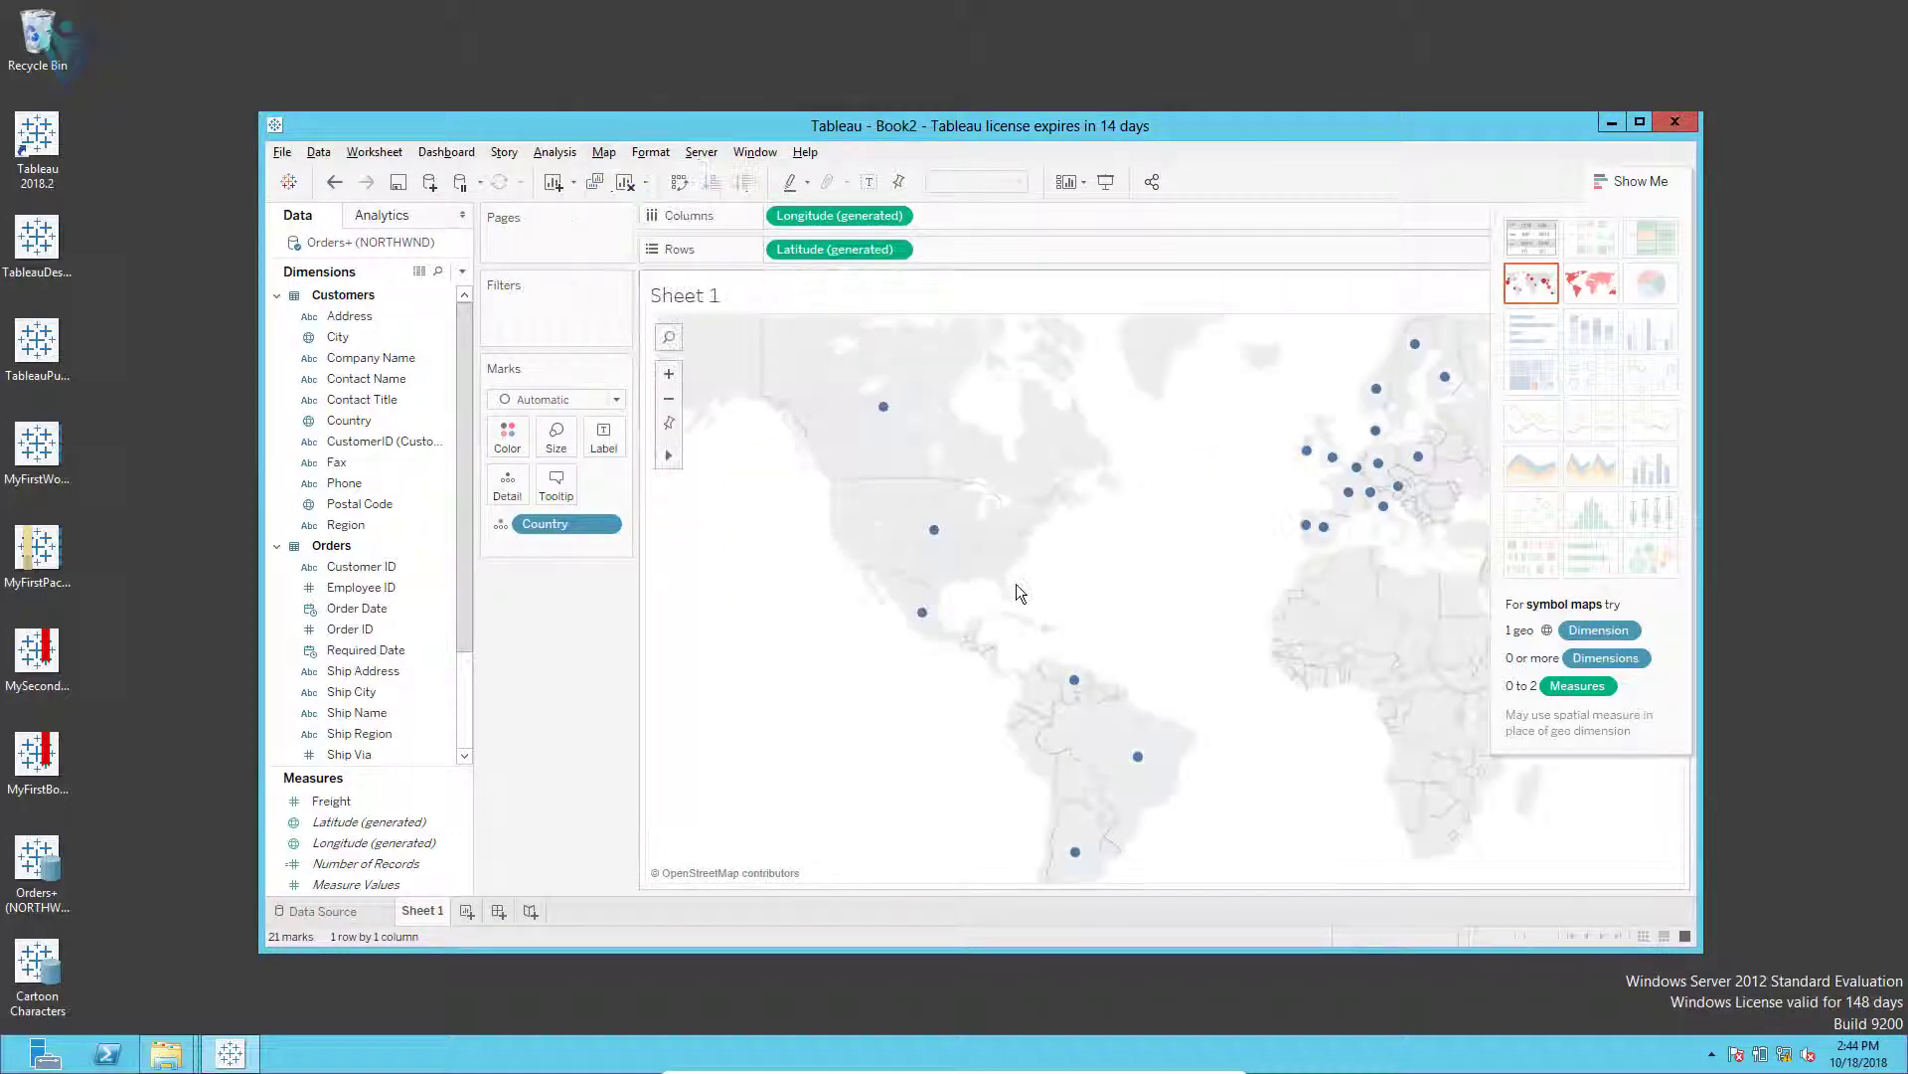
{"action": "left_click_drag", "start_coordinate": [363, 671], "coordinate": [994, 692]}
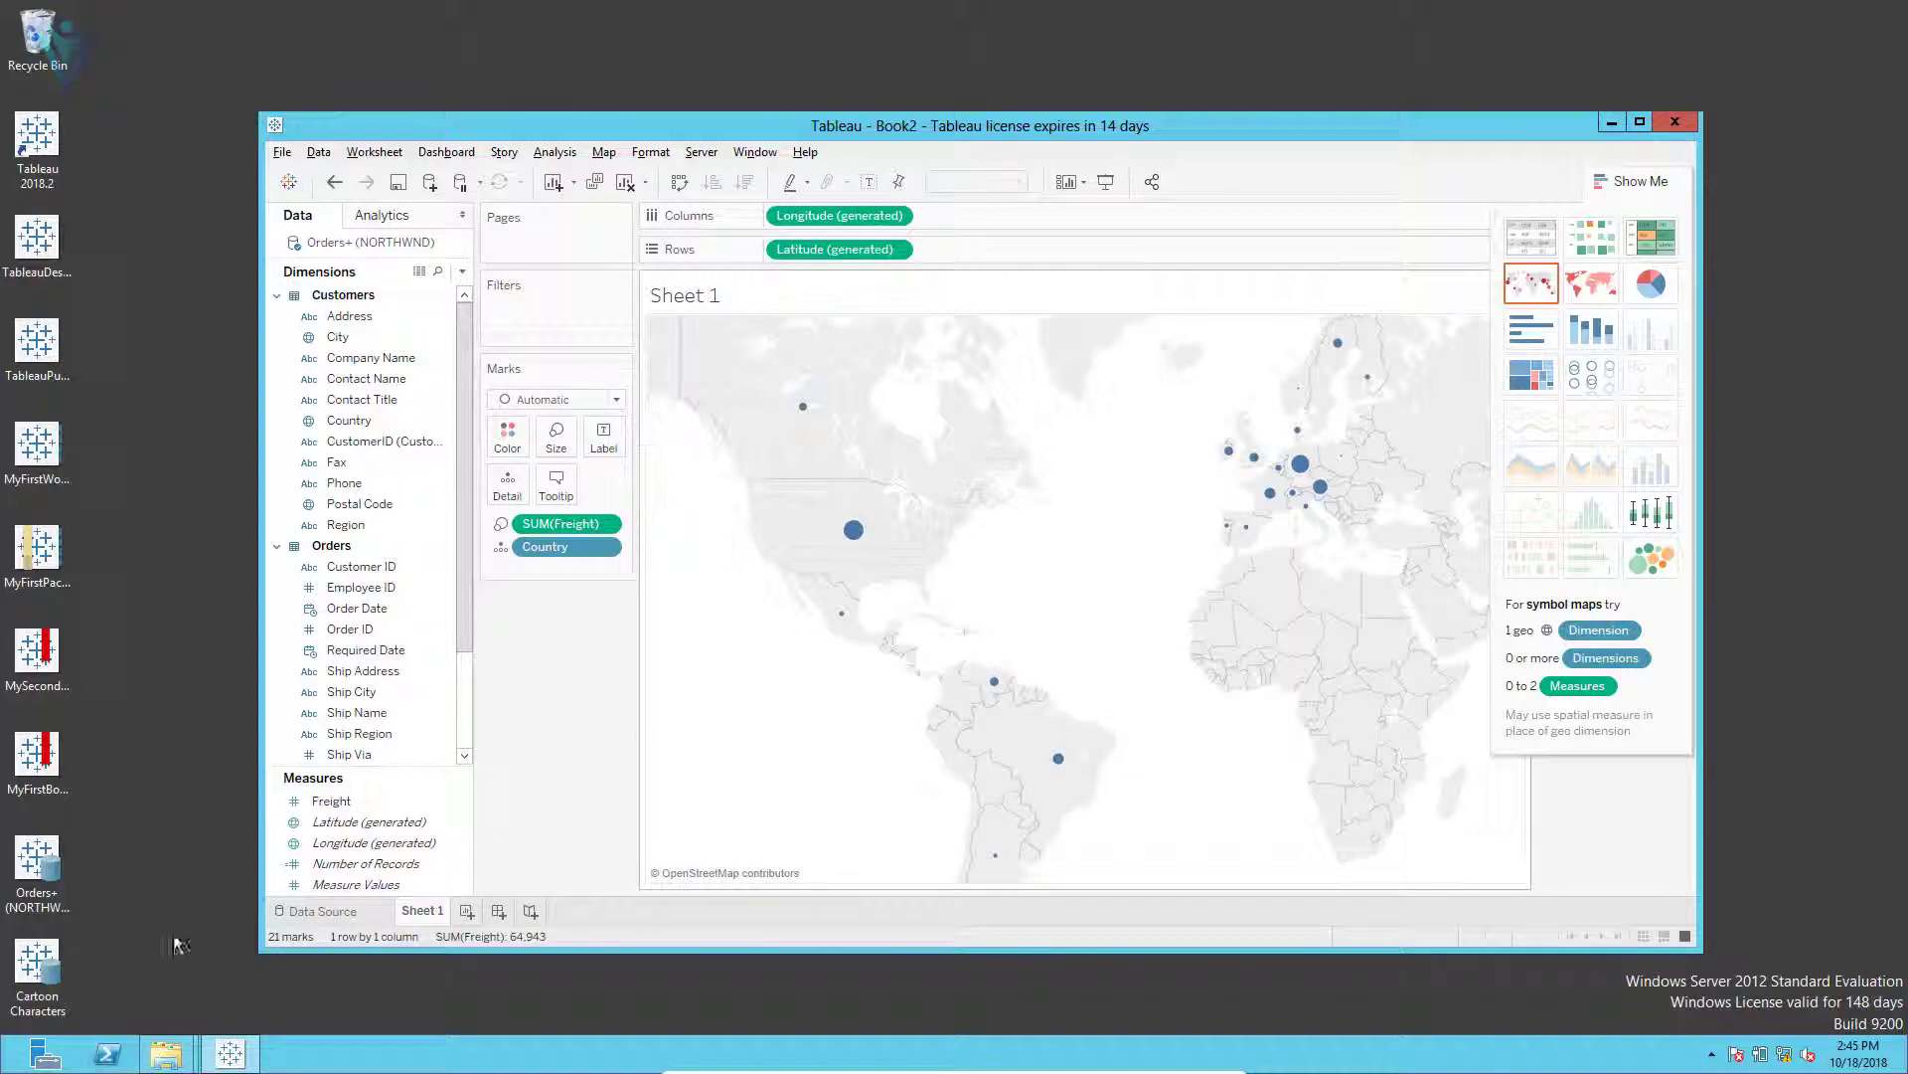
Step: Add the Cartoon Characters data source file from the desktop to the open workbook and select it
{"action": "left_click", "coordinate": [37, 974]}
{"action": "left_click_drag", "start_coordinate": [38, 974], "coordinate": [529, 781]}
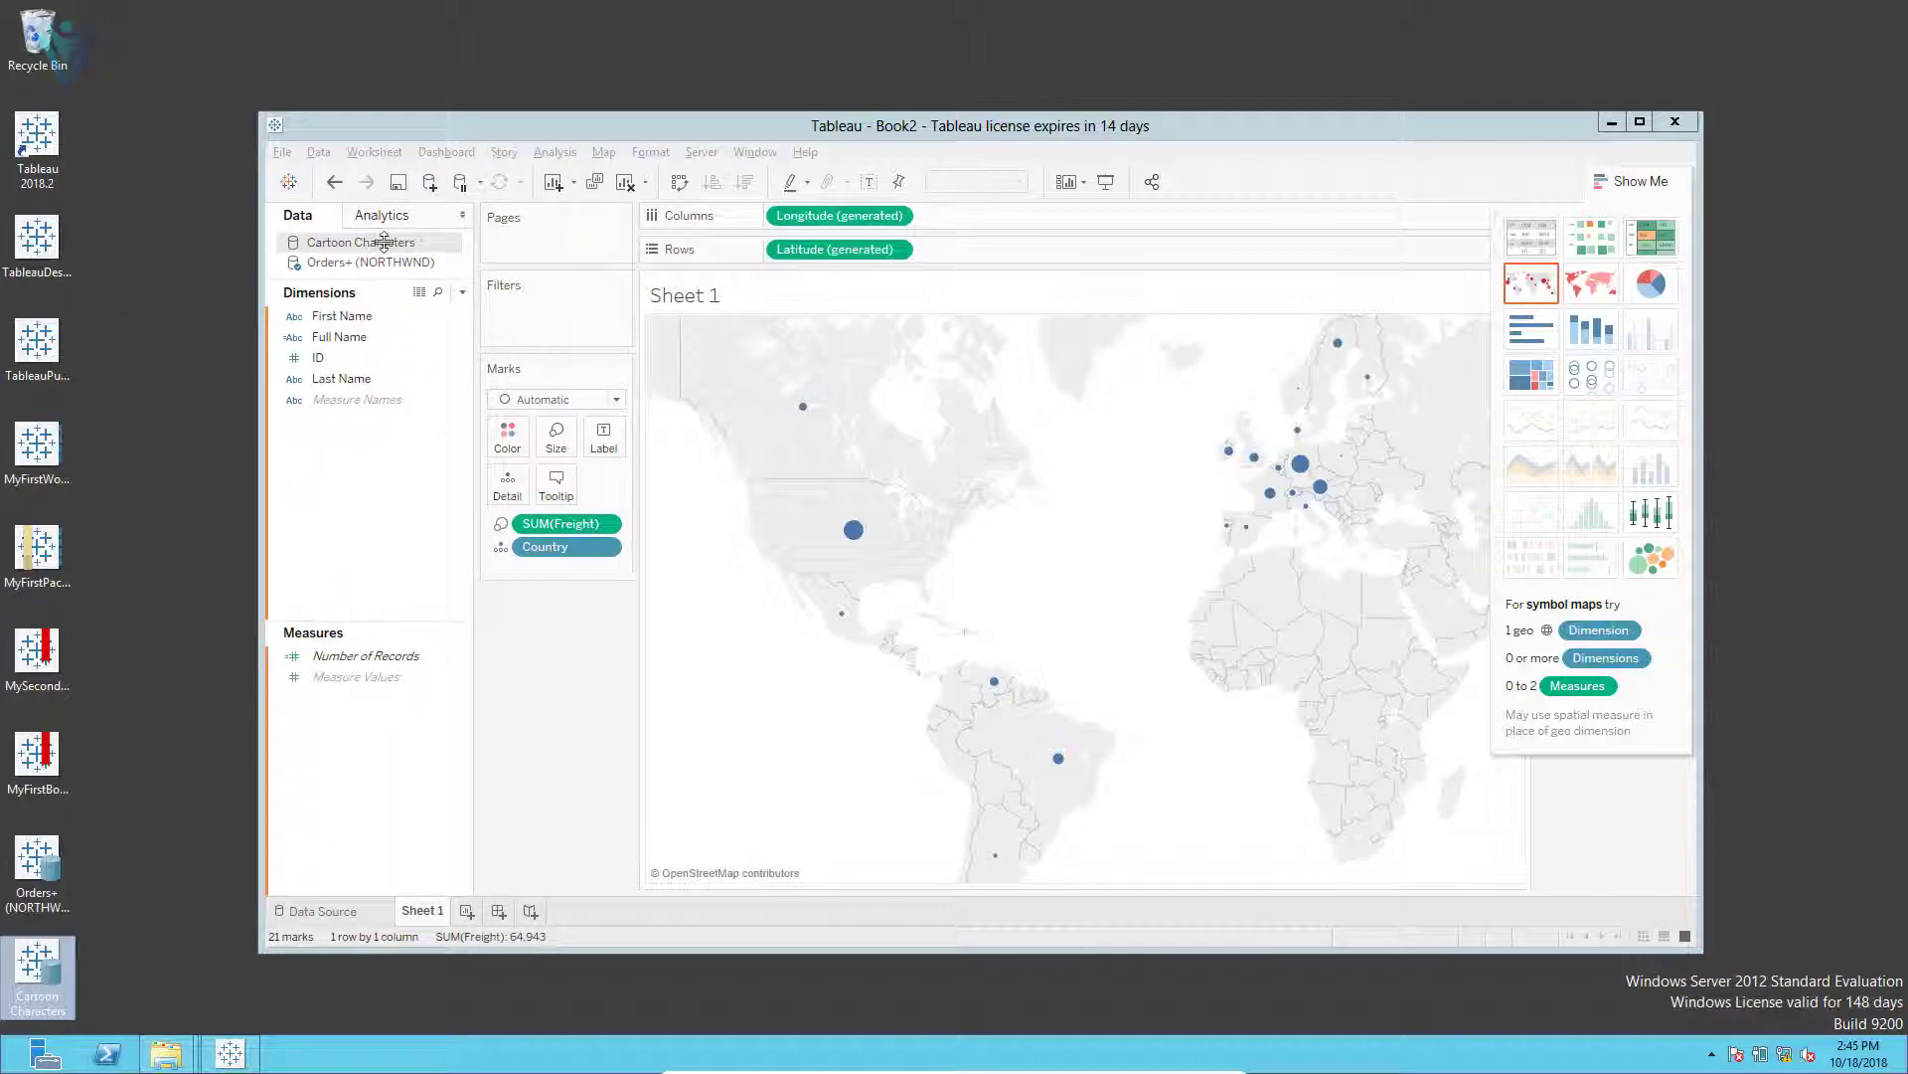
{"action": "left_click", "coordinate": [387, 248]}
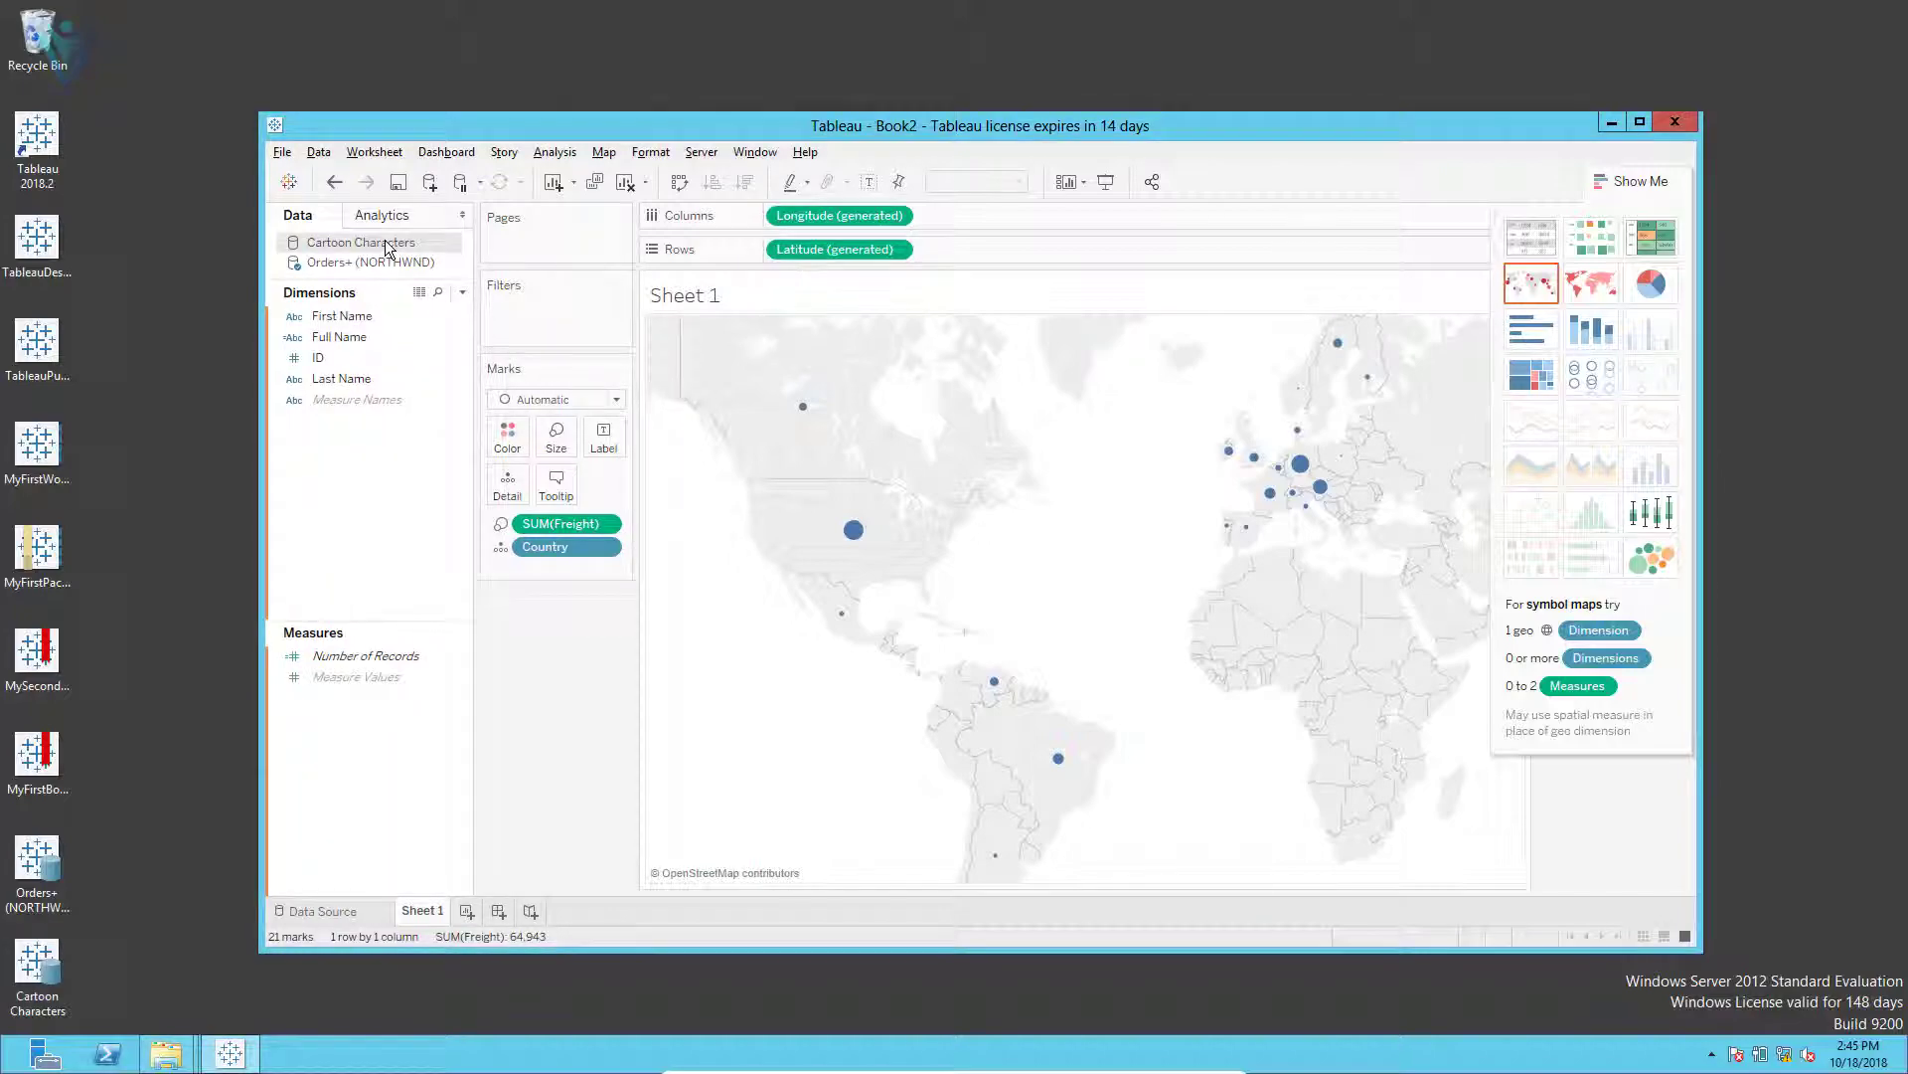
Step: Add a new worksheet and place the Full Name field from Cartoon Characters in its view
{"action": "left_click", "coordinate": [467, 912]}
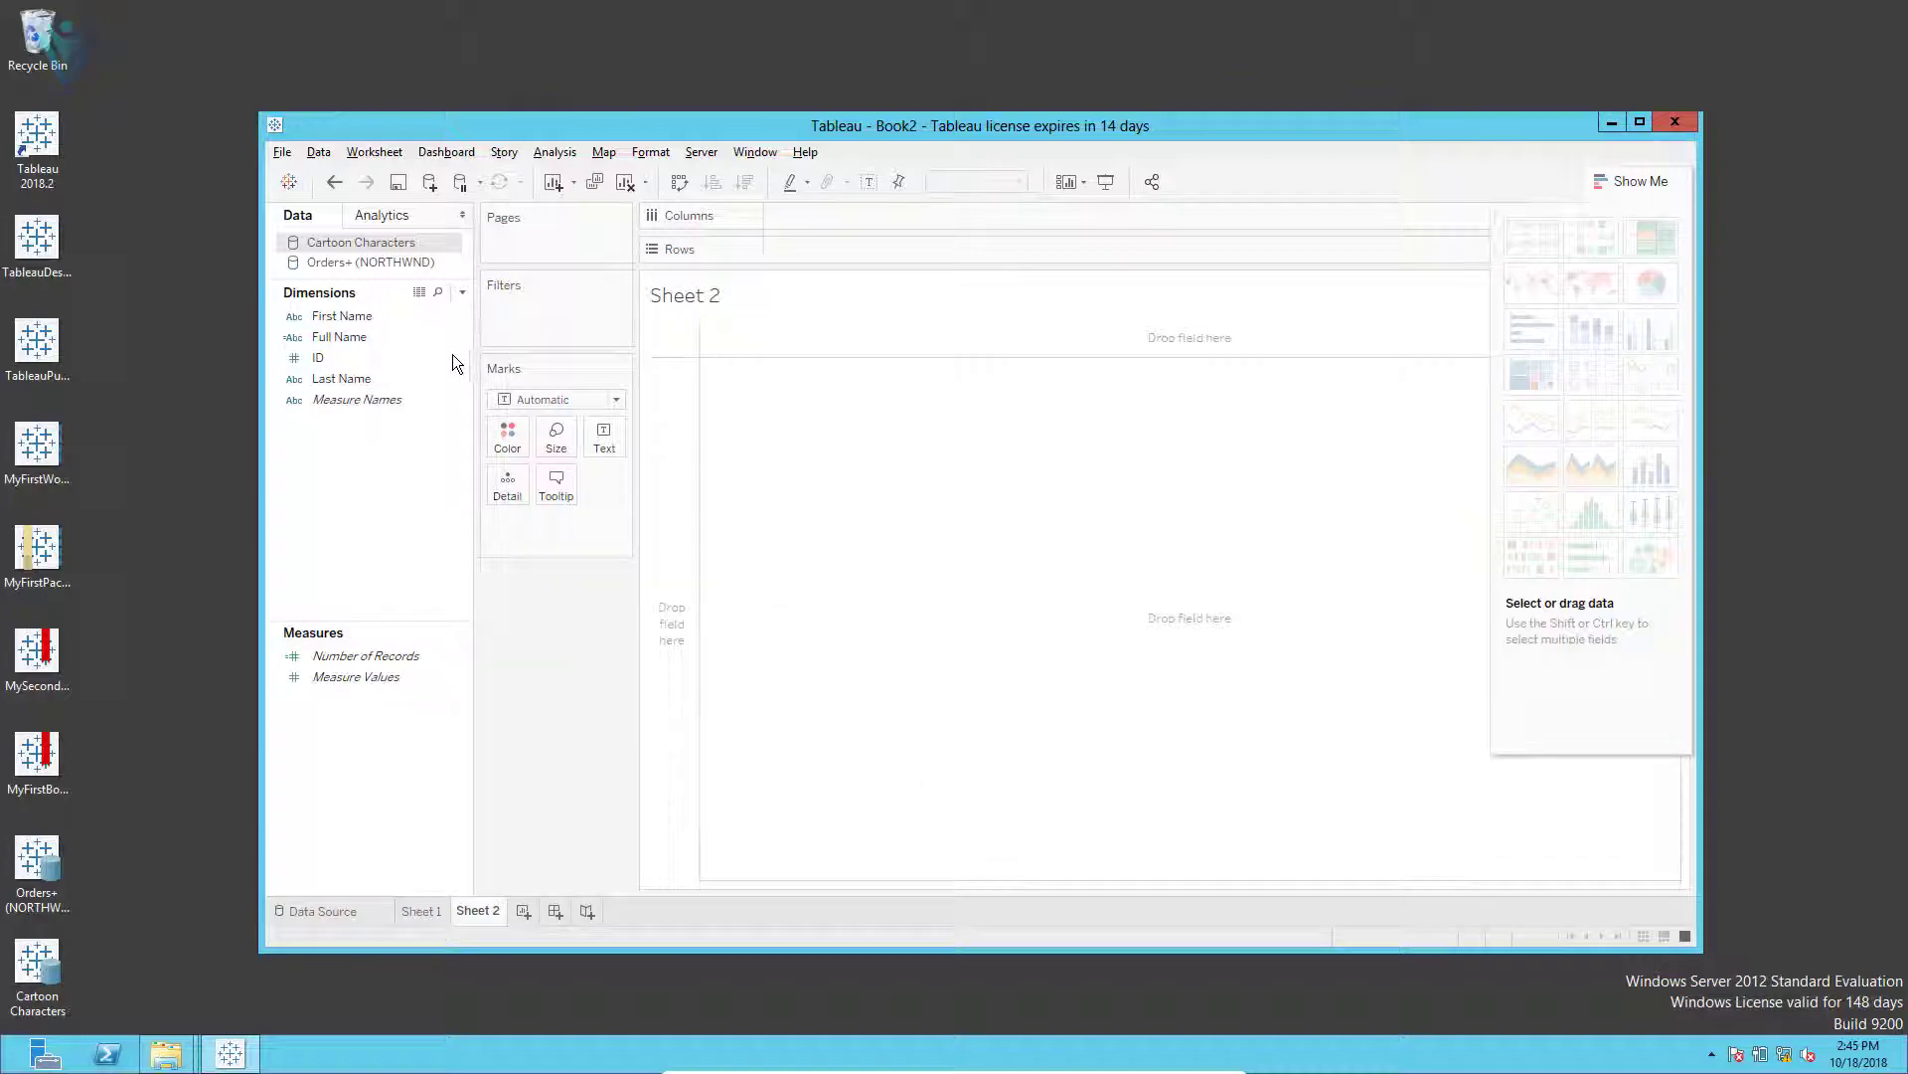
{"action": "left_click", "coordinate": [348, 338]}
{"action": "left_click_drag", "start_coordinate": [348, 338], "coordinate": [813, 473]}
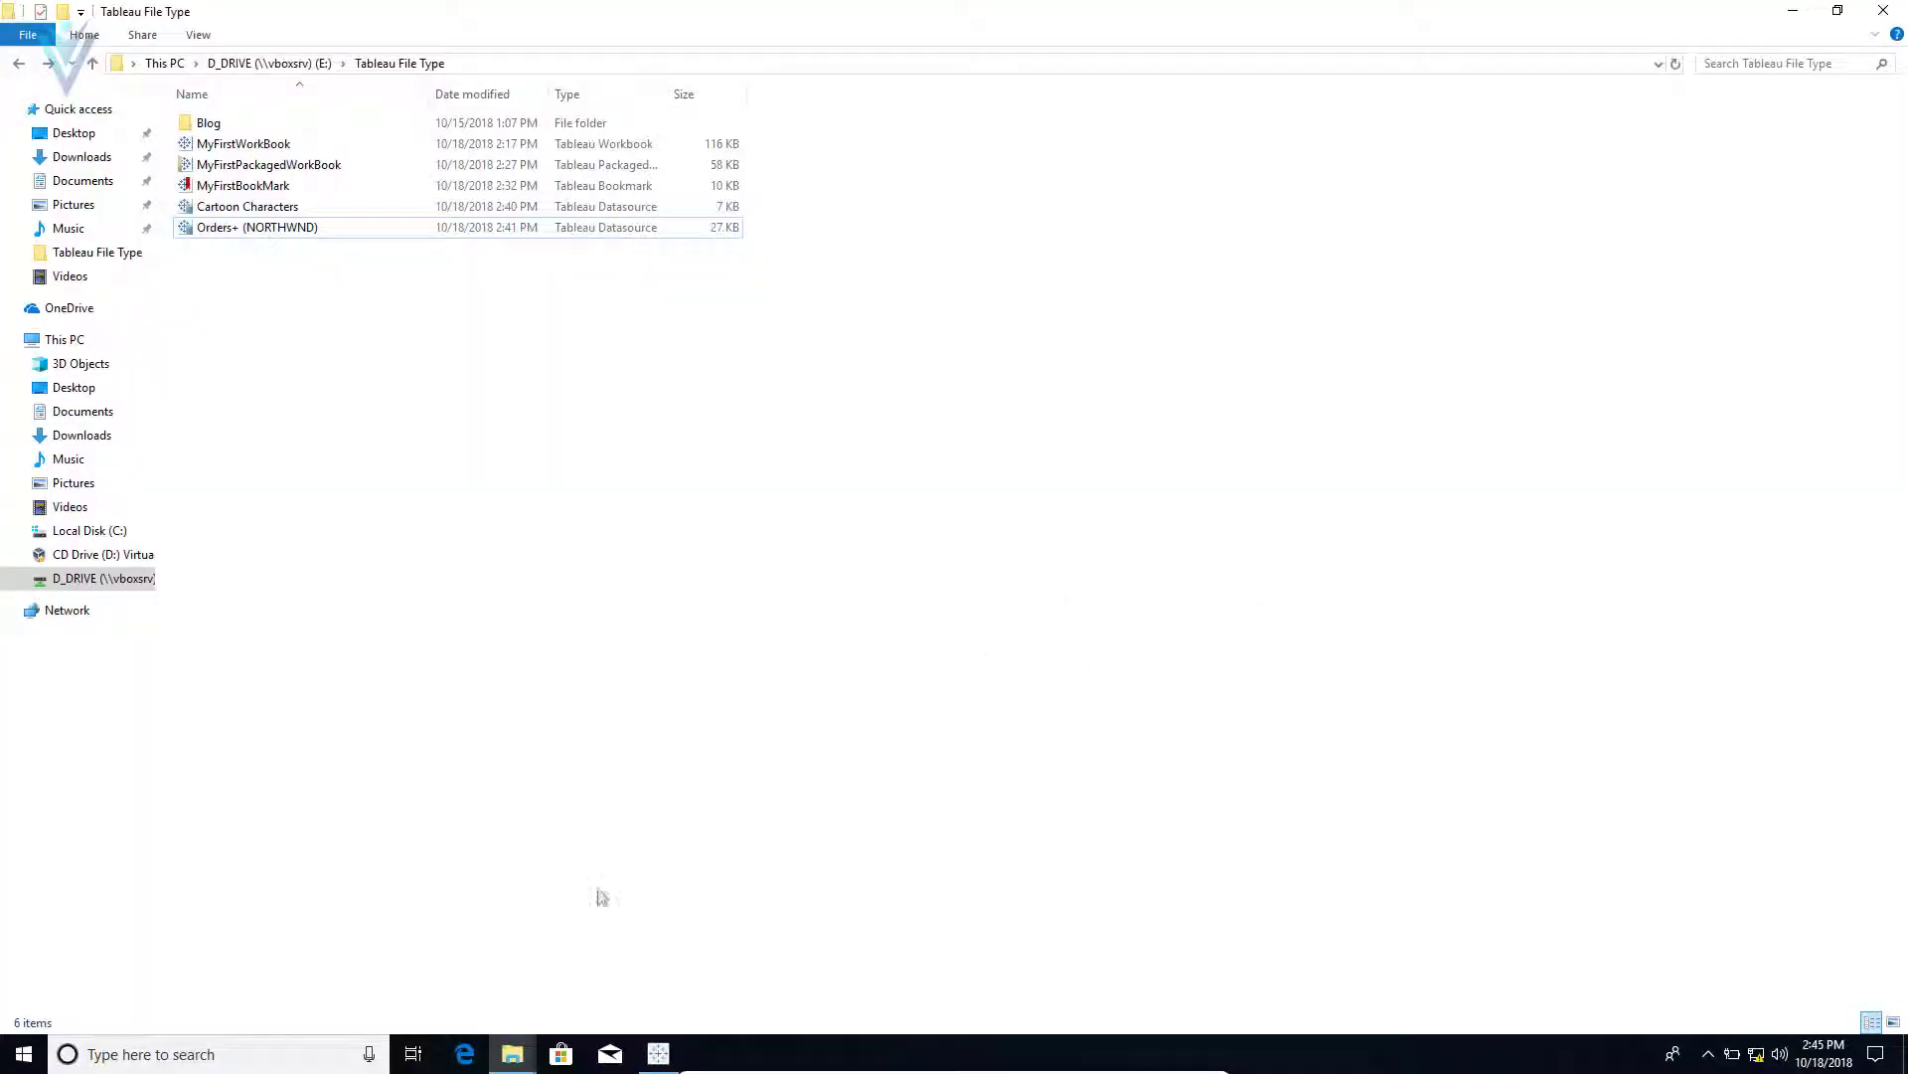
Step: In the MyFirstPackagedWorkBook workbook, save the Cartoon Characters data source to the Desktop as a Tableau Packaged Data Source (*.tdsx)
{"action": "left_click", "coordinate": [658, 1052]}
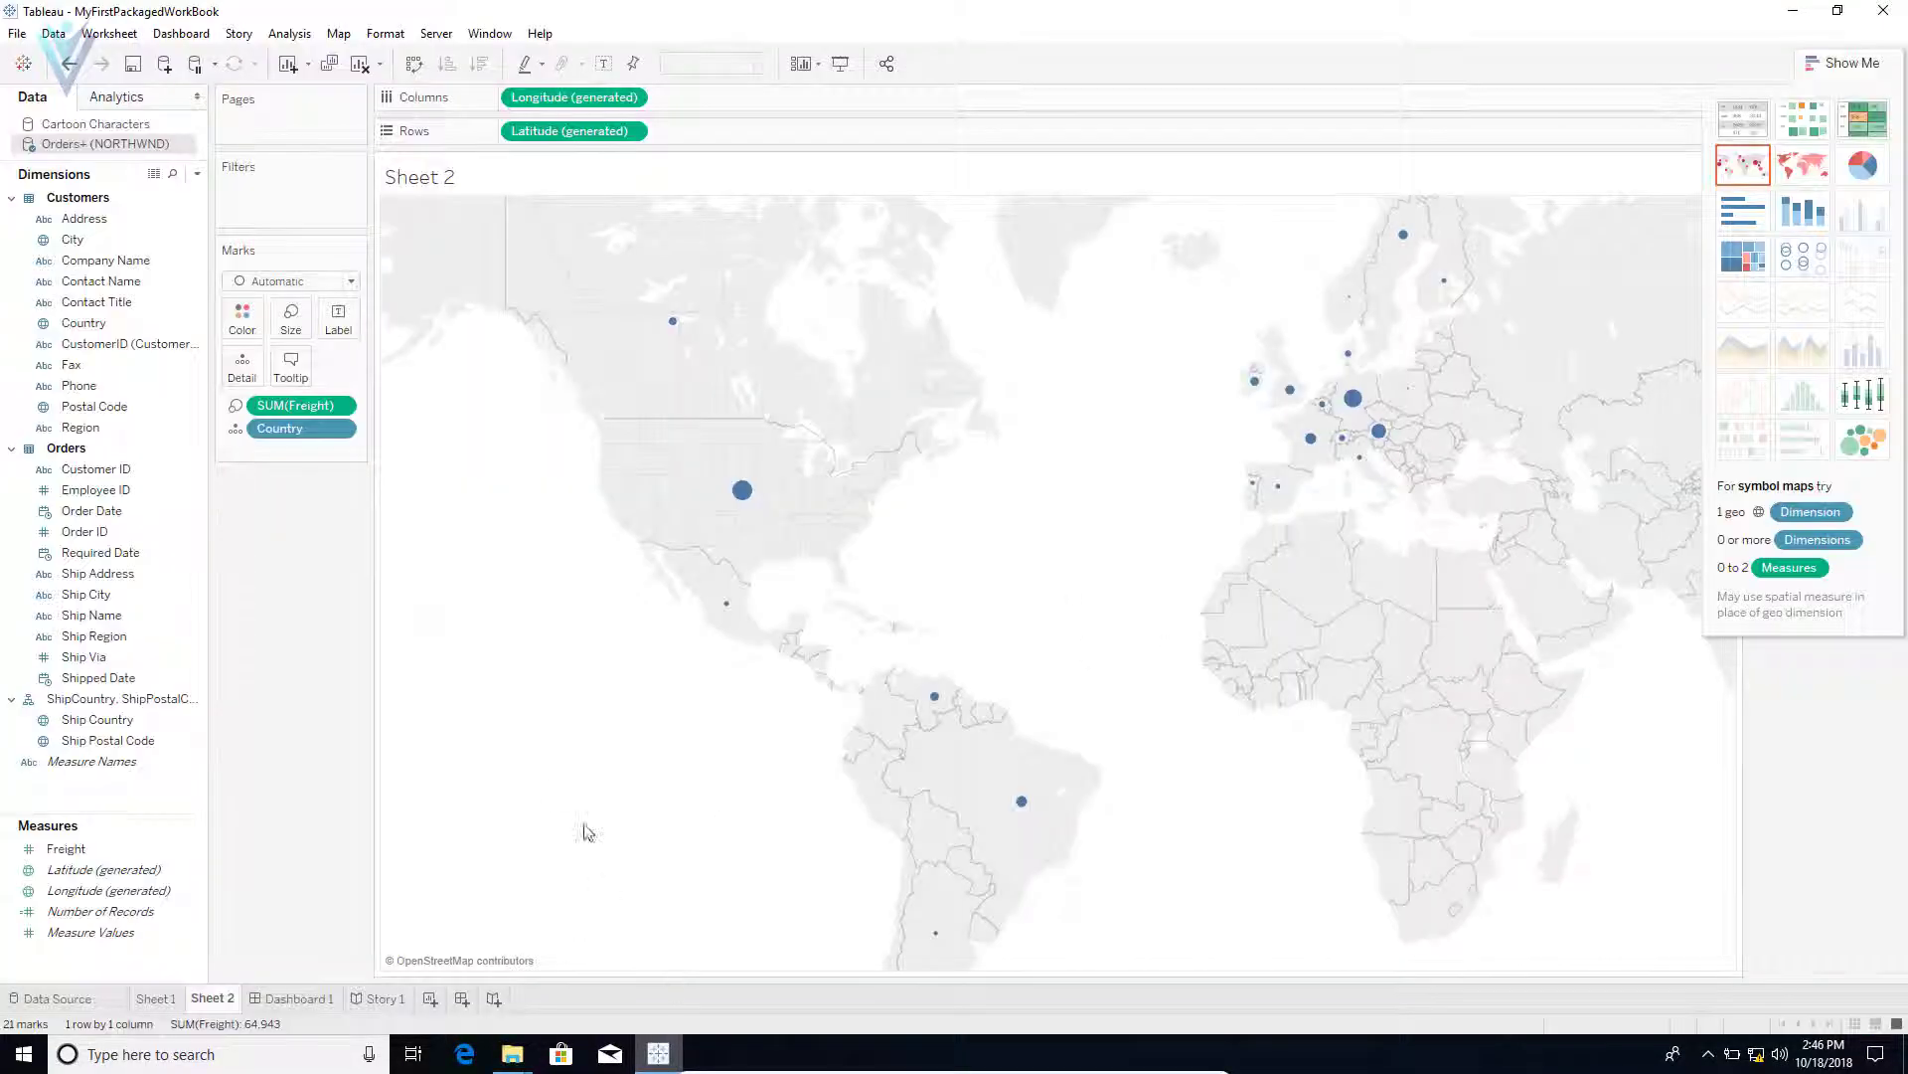
{"action": "left_click", "coordinate": [91, 127]}
{"action": "right_click", "coordinate": [92, 126]}
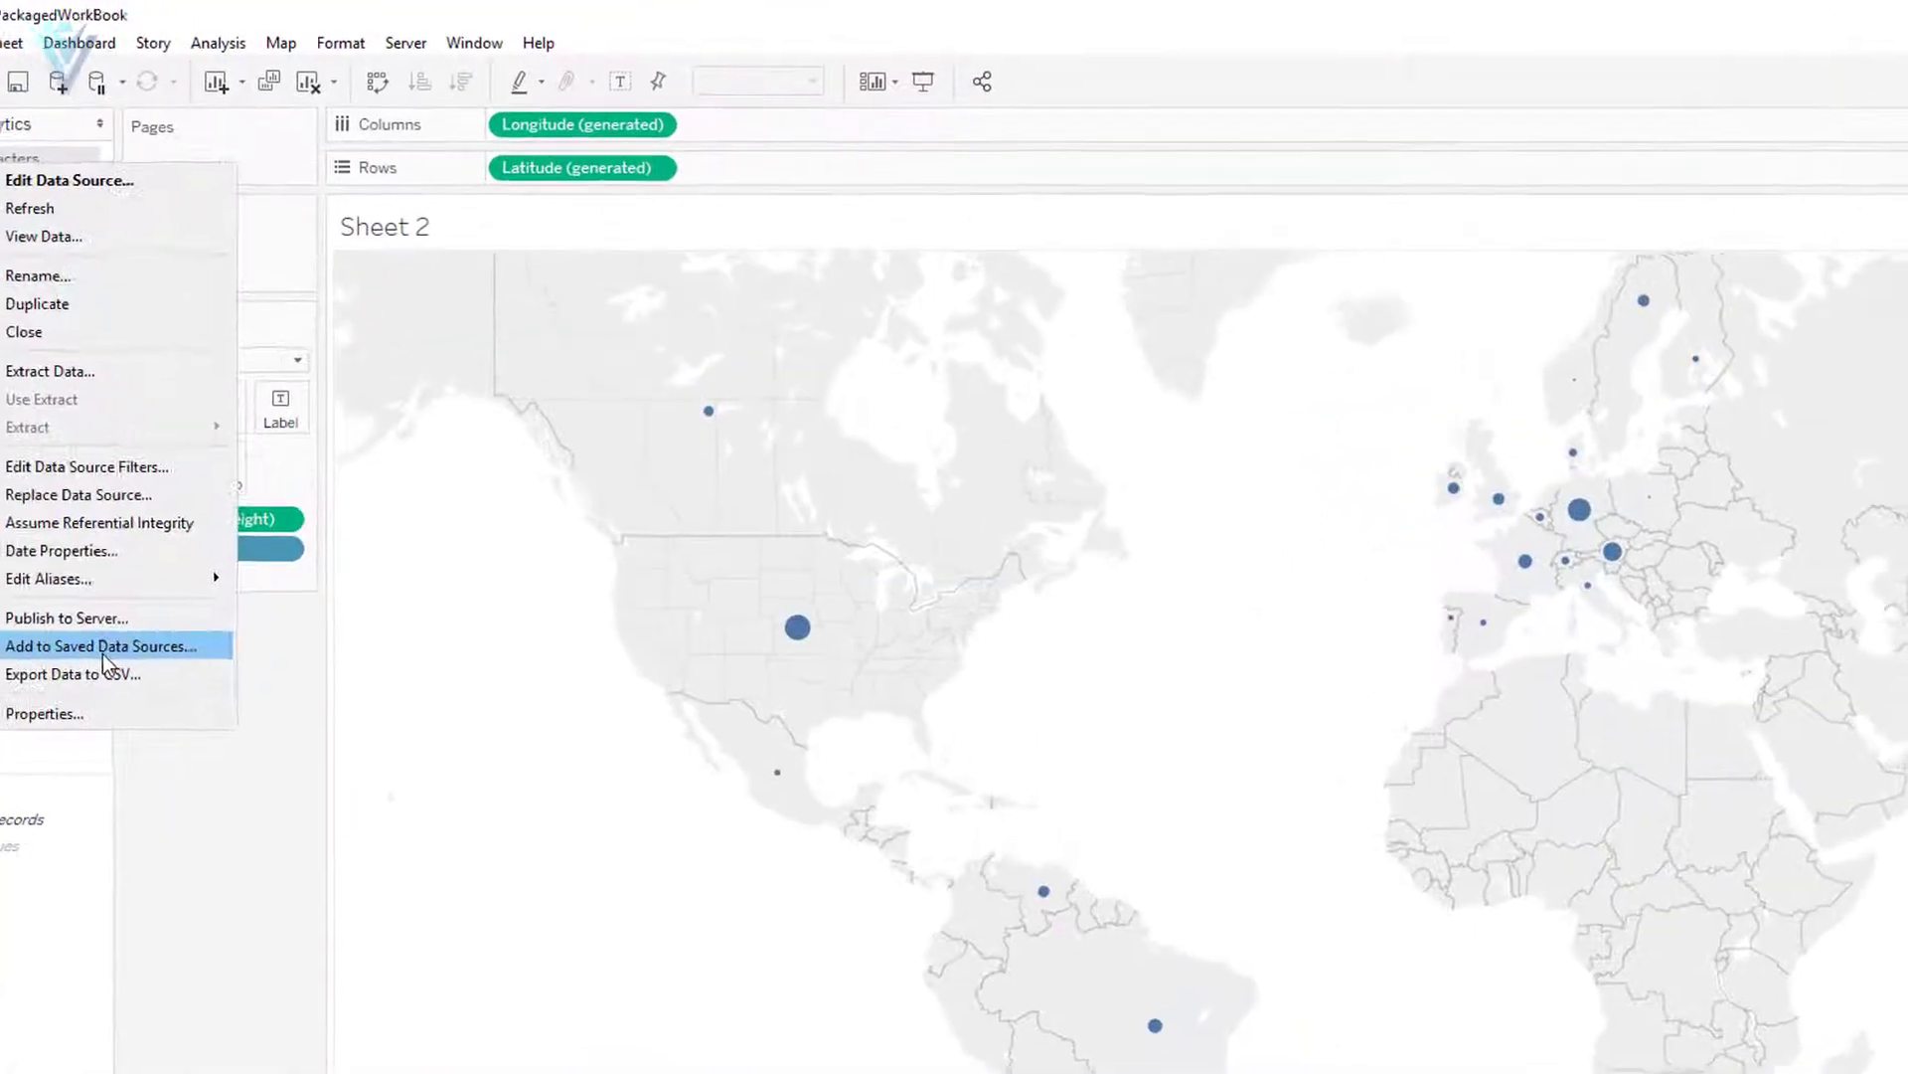
{"action": "left_click", "coordinate": [201, 510]}
{"action": "left_click", "coordinate": [823, 776]}
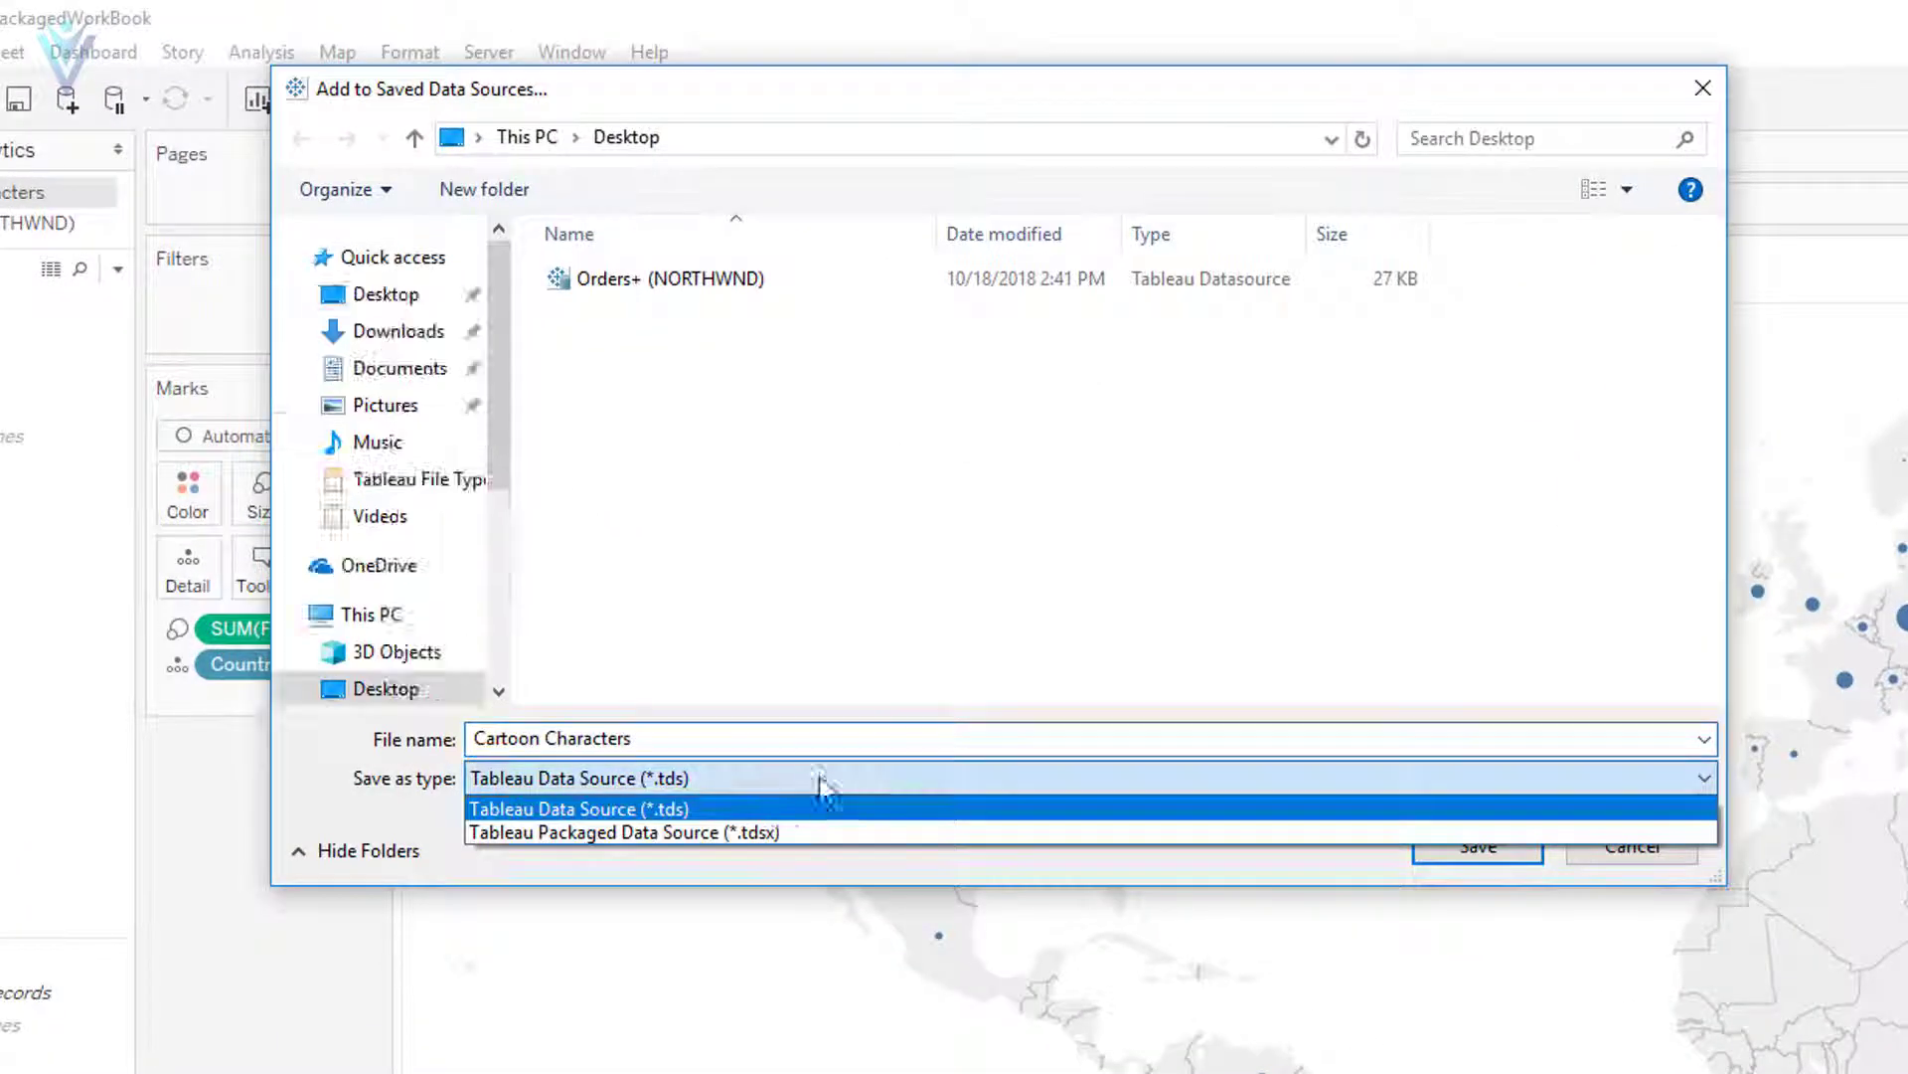
{"action": "left_click", "coordinate": [803, 833]}
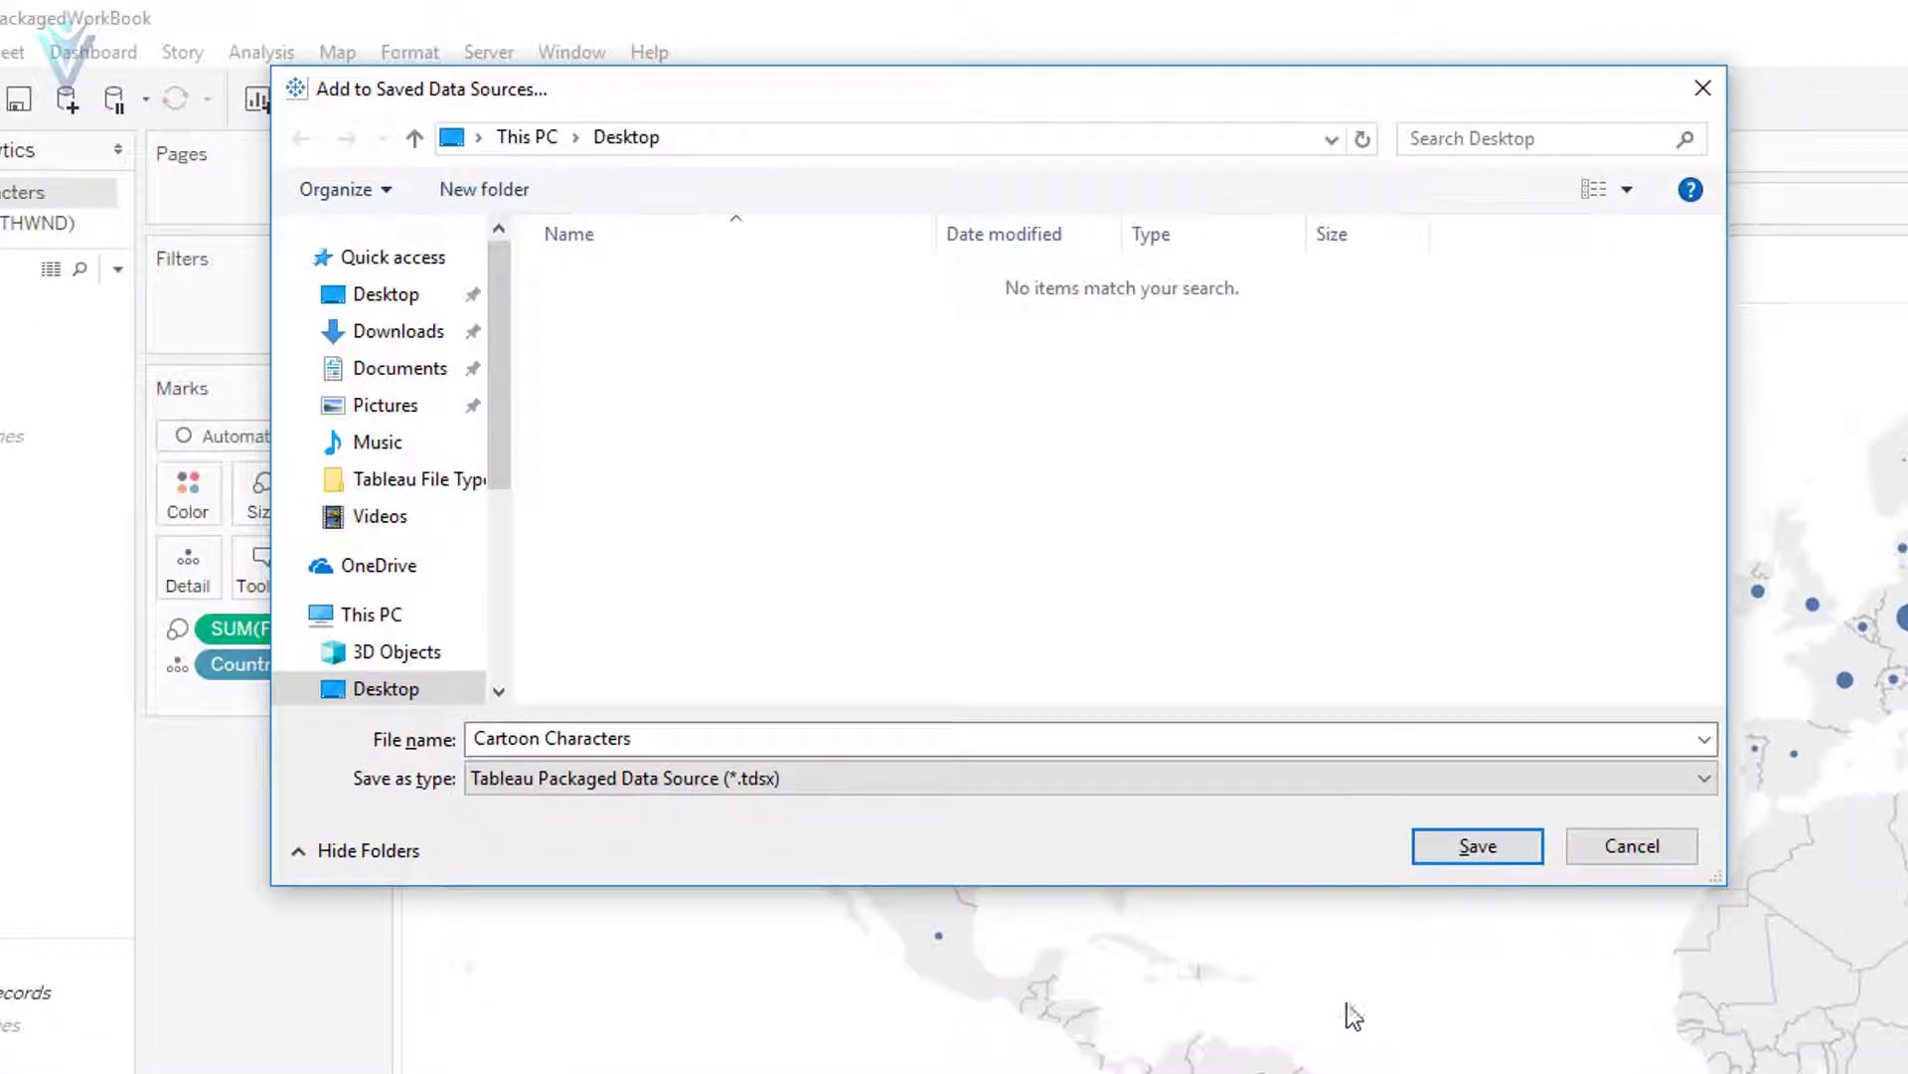
{"action": "left_click", "coordinate": [1106, 778]}
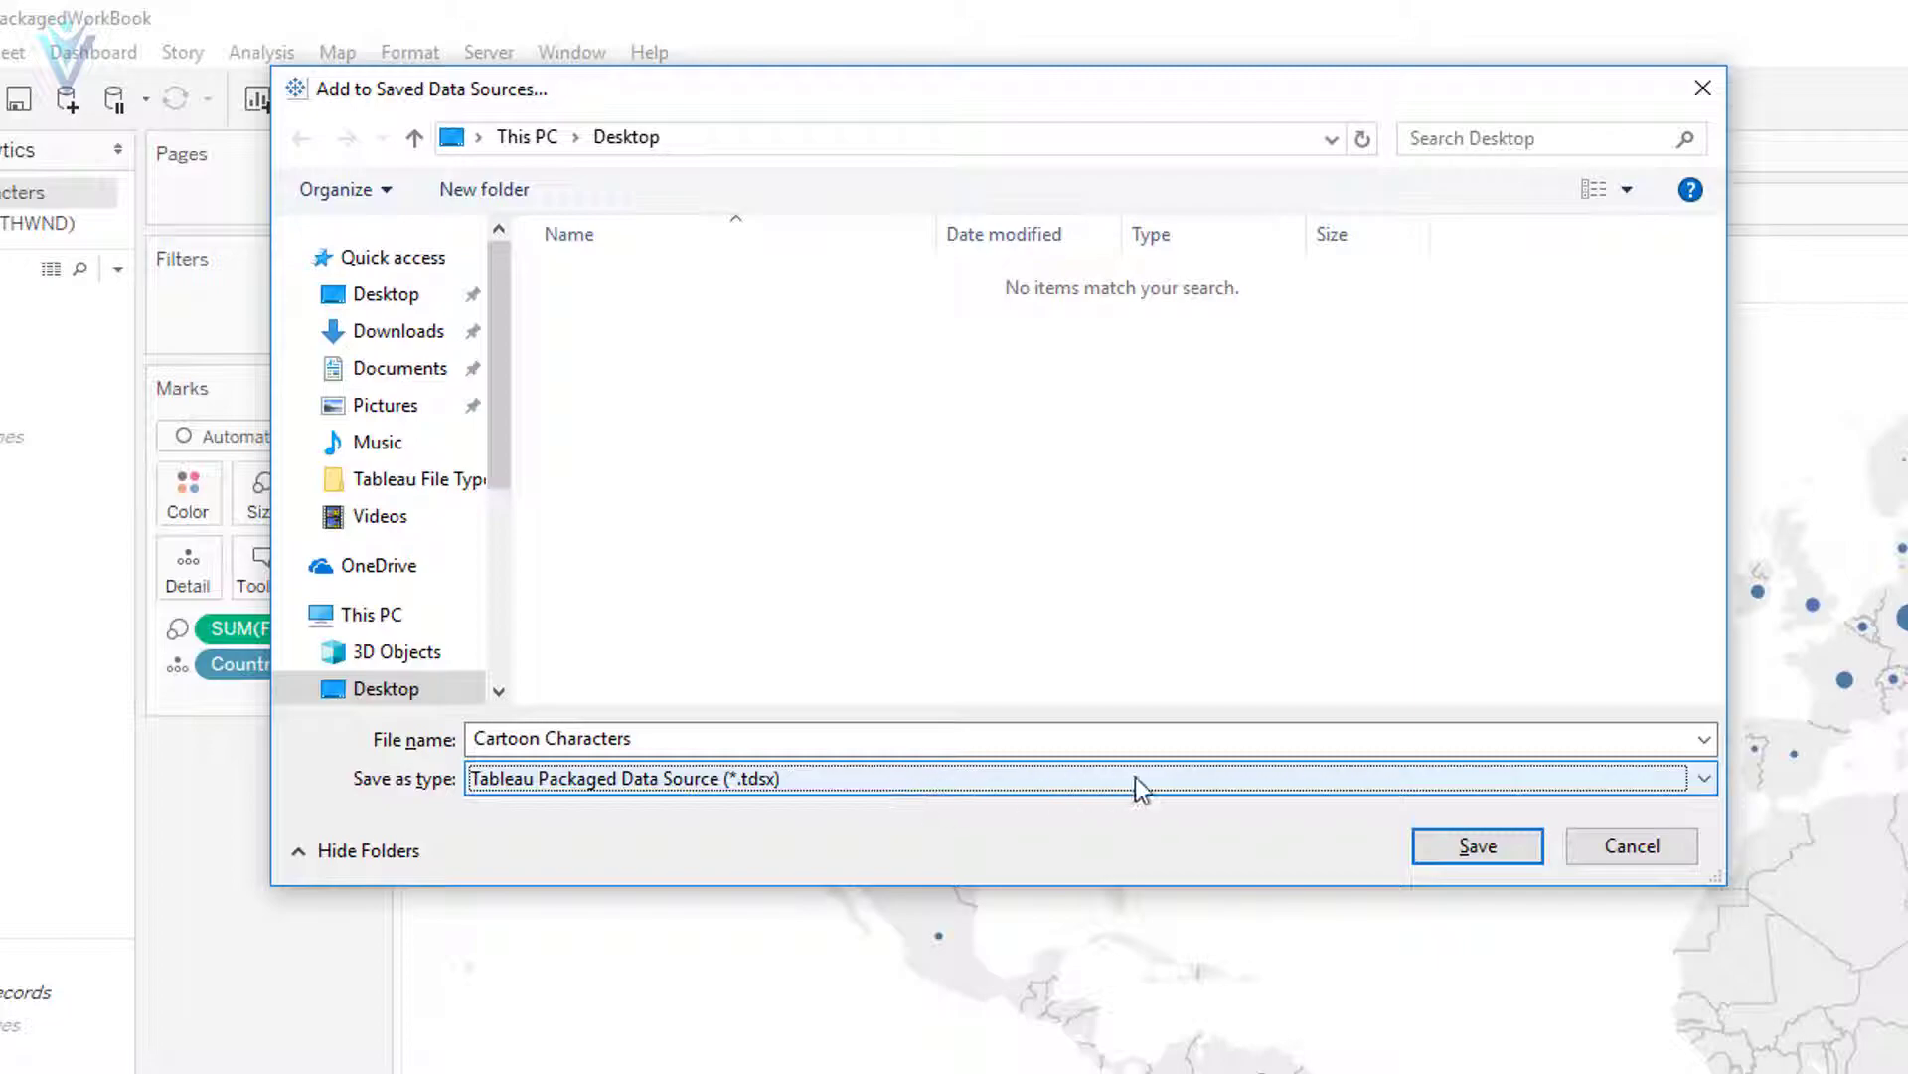
{"action": "left_click", "coordinate": [1451, 861]}
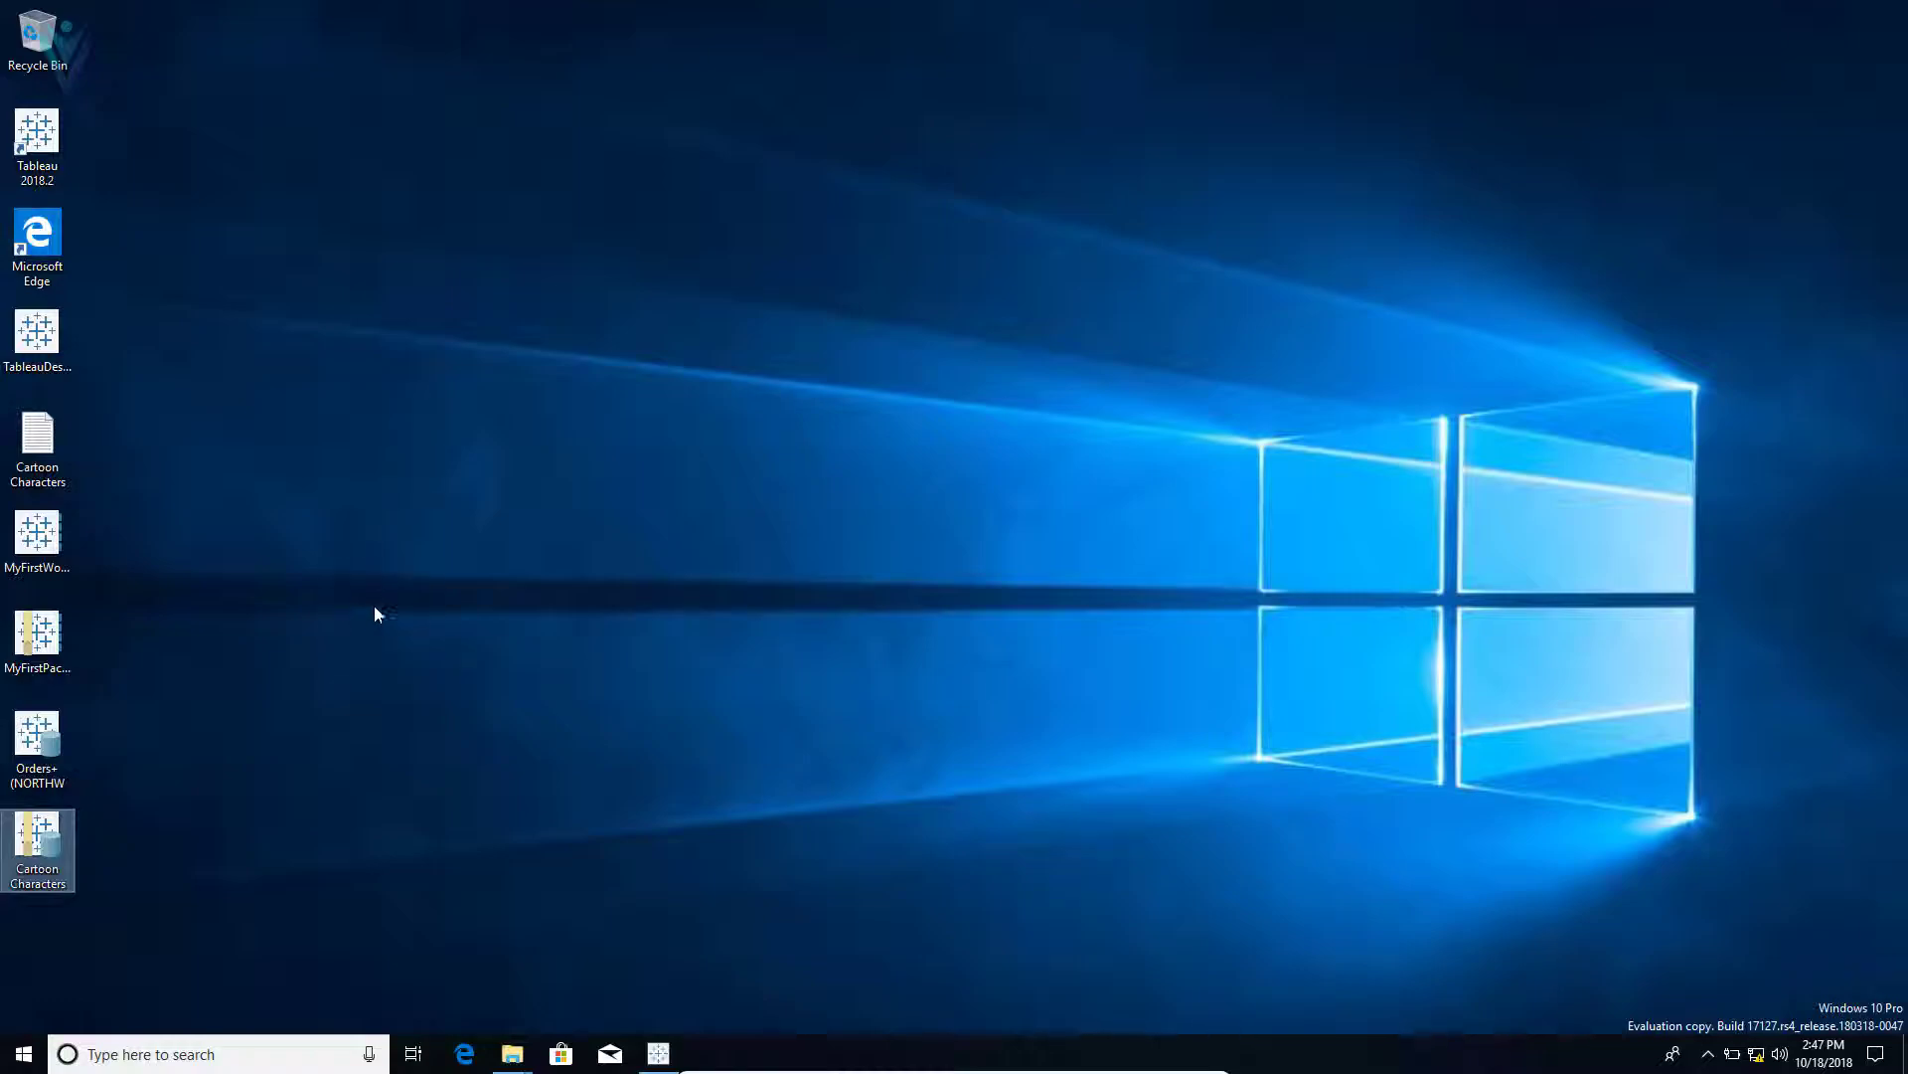
Step: In File Explorer, paste the copied Cartoon Characters packaged data source into the Tableau File Type folder on drive E:
{"action": "mouse_move", "coordinate": [512, 1052]}
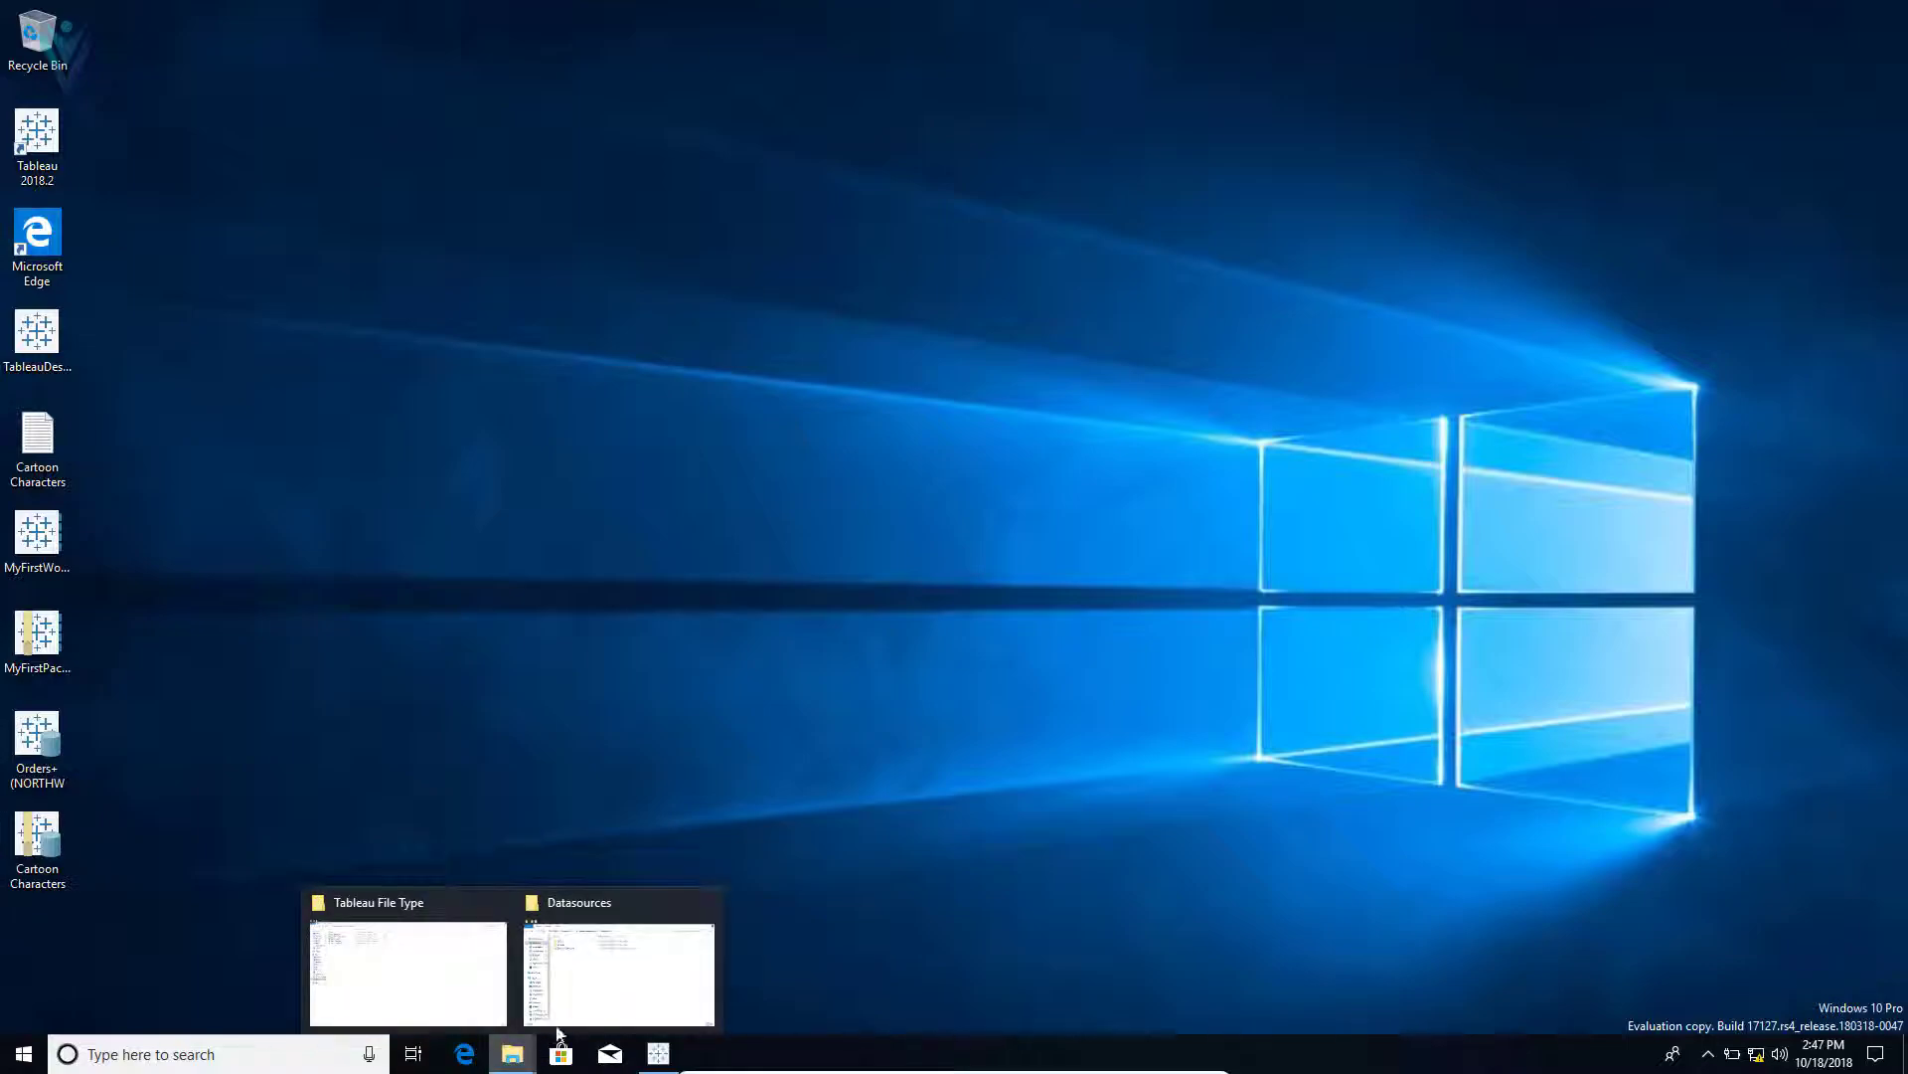
{"action": "left_click", "coordinate": [465, 962]}
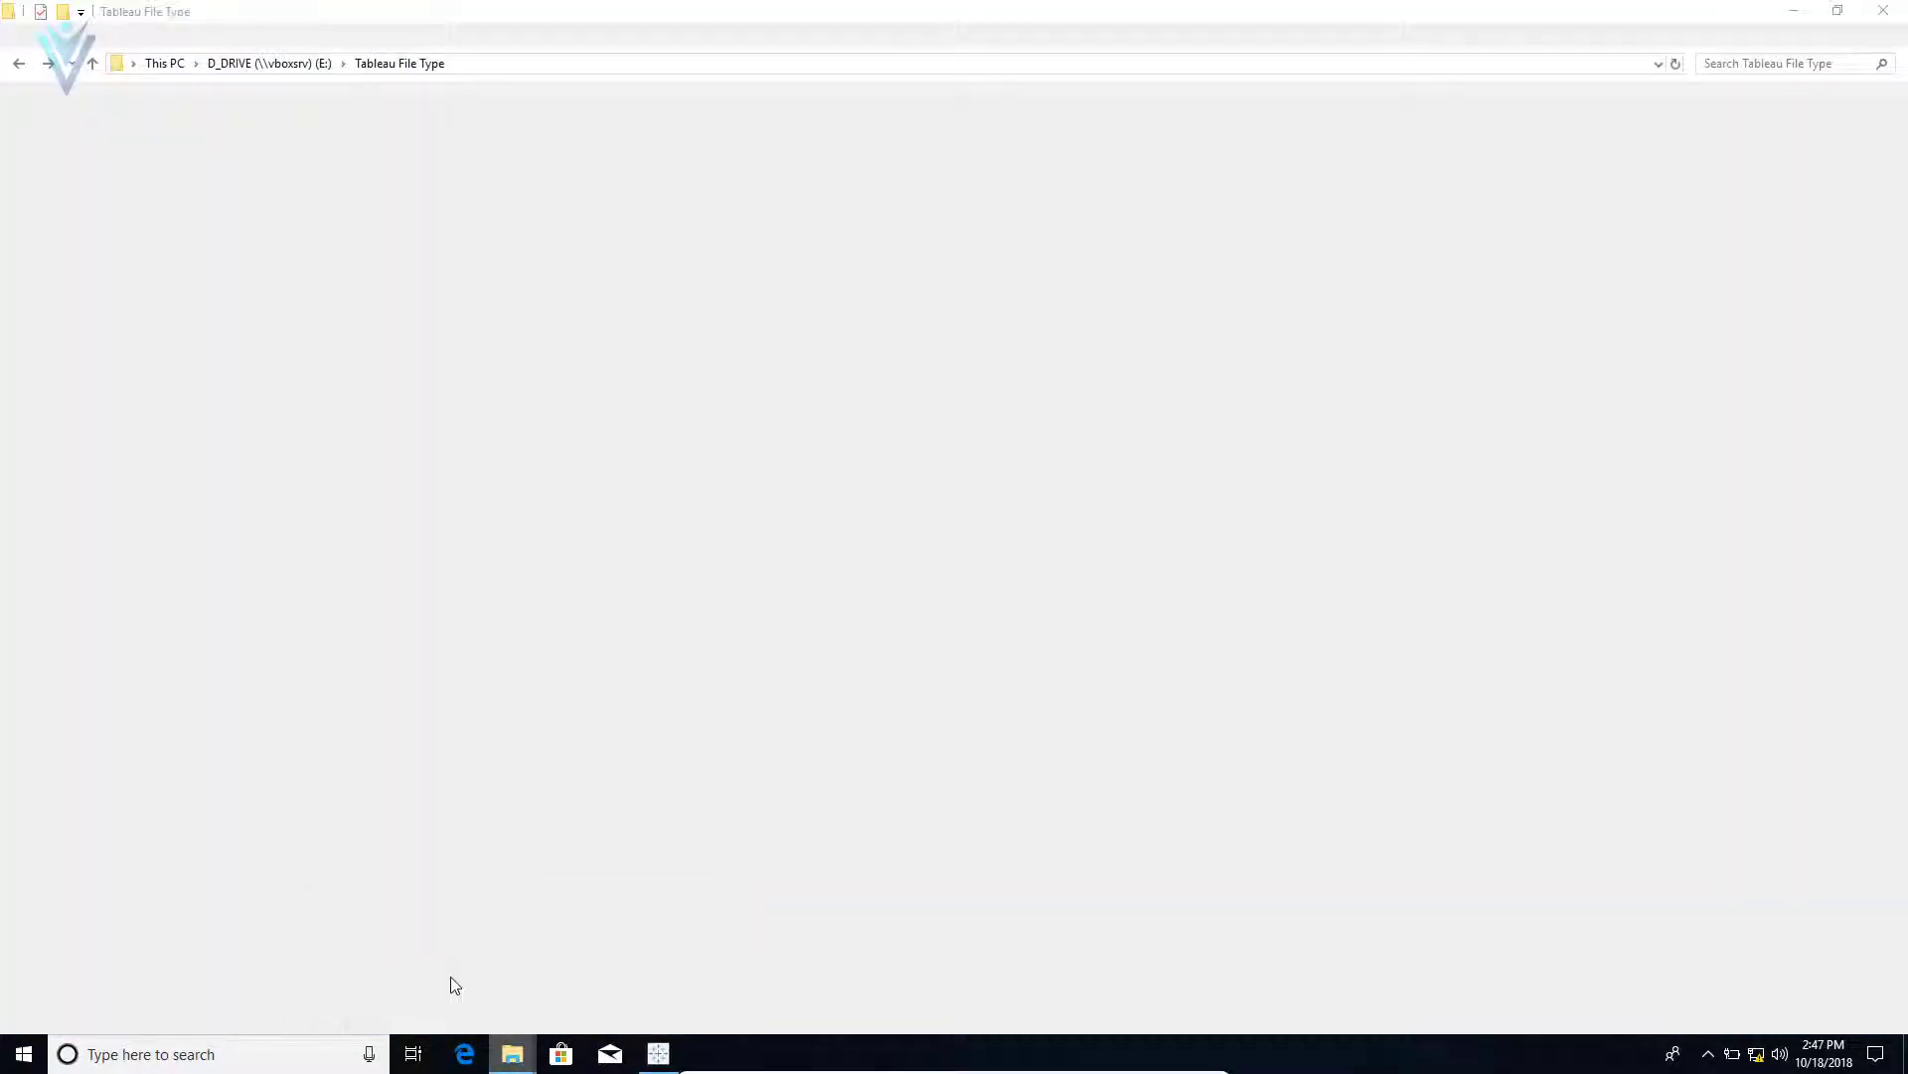
{"action": "right_click", "coordinate": [409, 473]}
{"action": "right_click", "coordinate": [292, 611]}
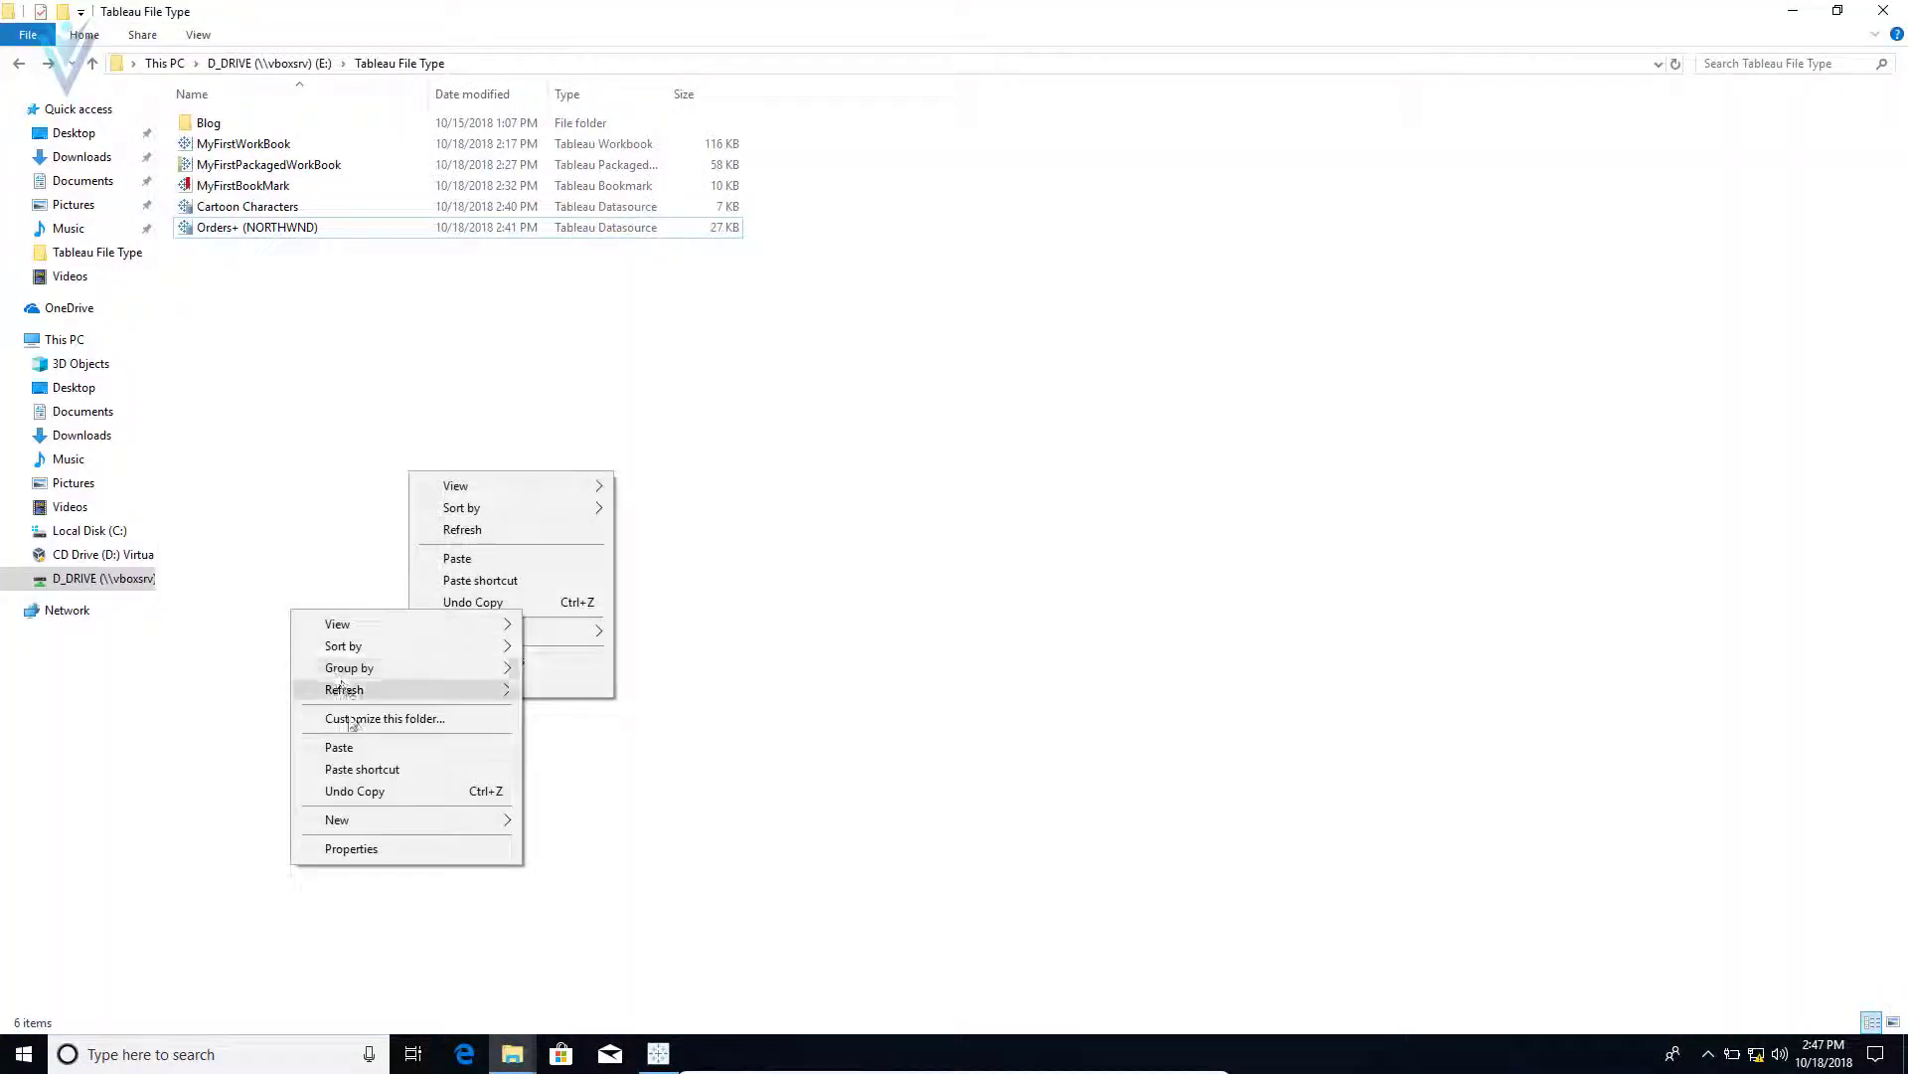
{"action": "left_click", "coordinate": [339, 747]}
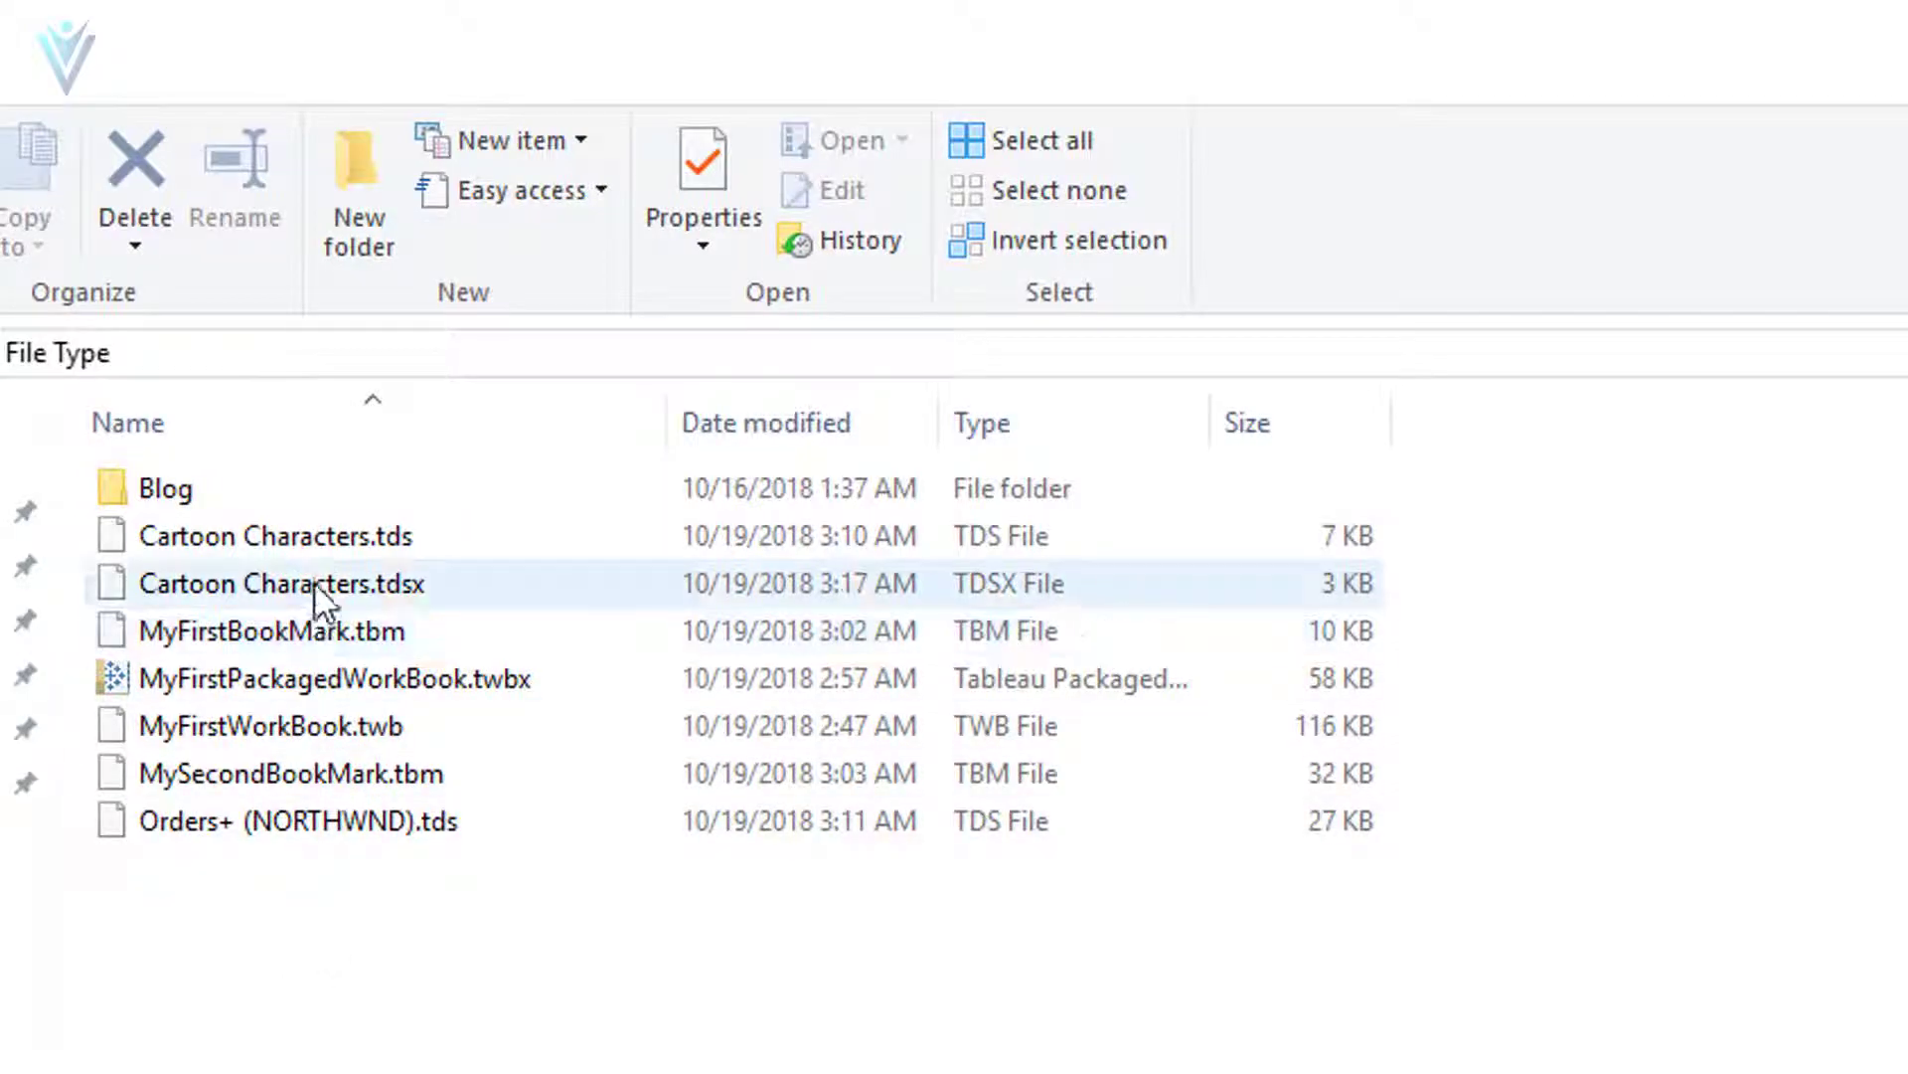
Step: Make a duplicate of Cartoon Characters.tdsx in the same Tableau File Type folder
{"action": "left_click", "coordinate": [219, 589]}
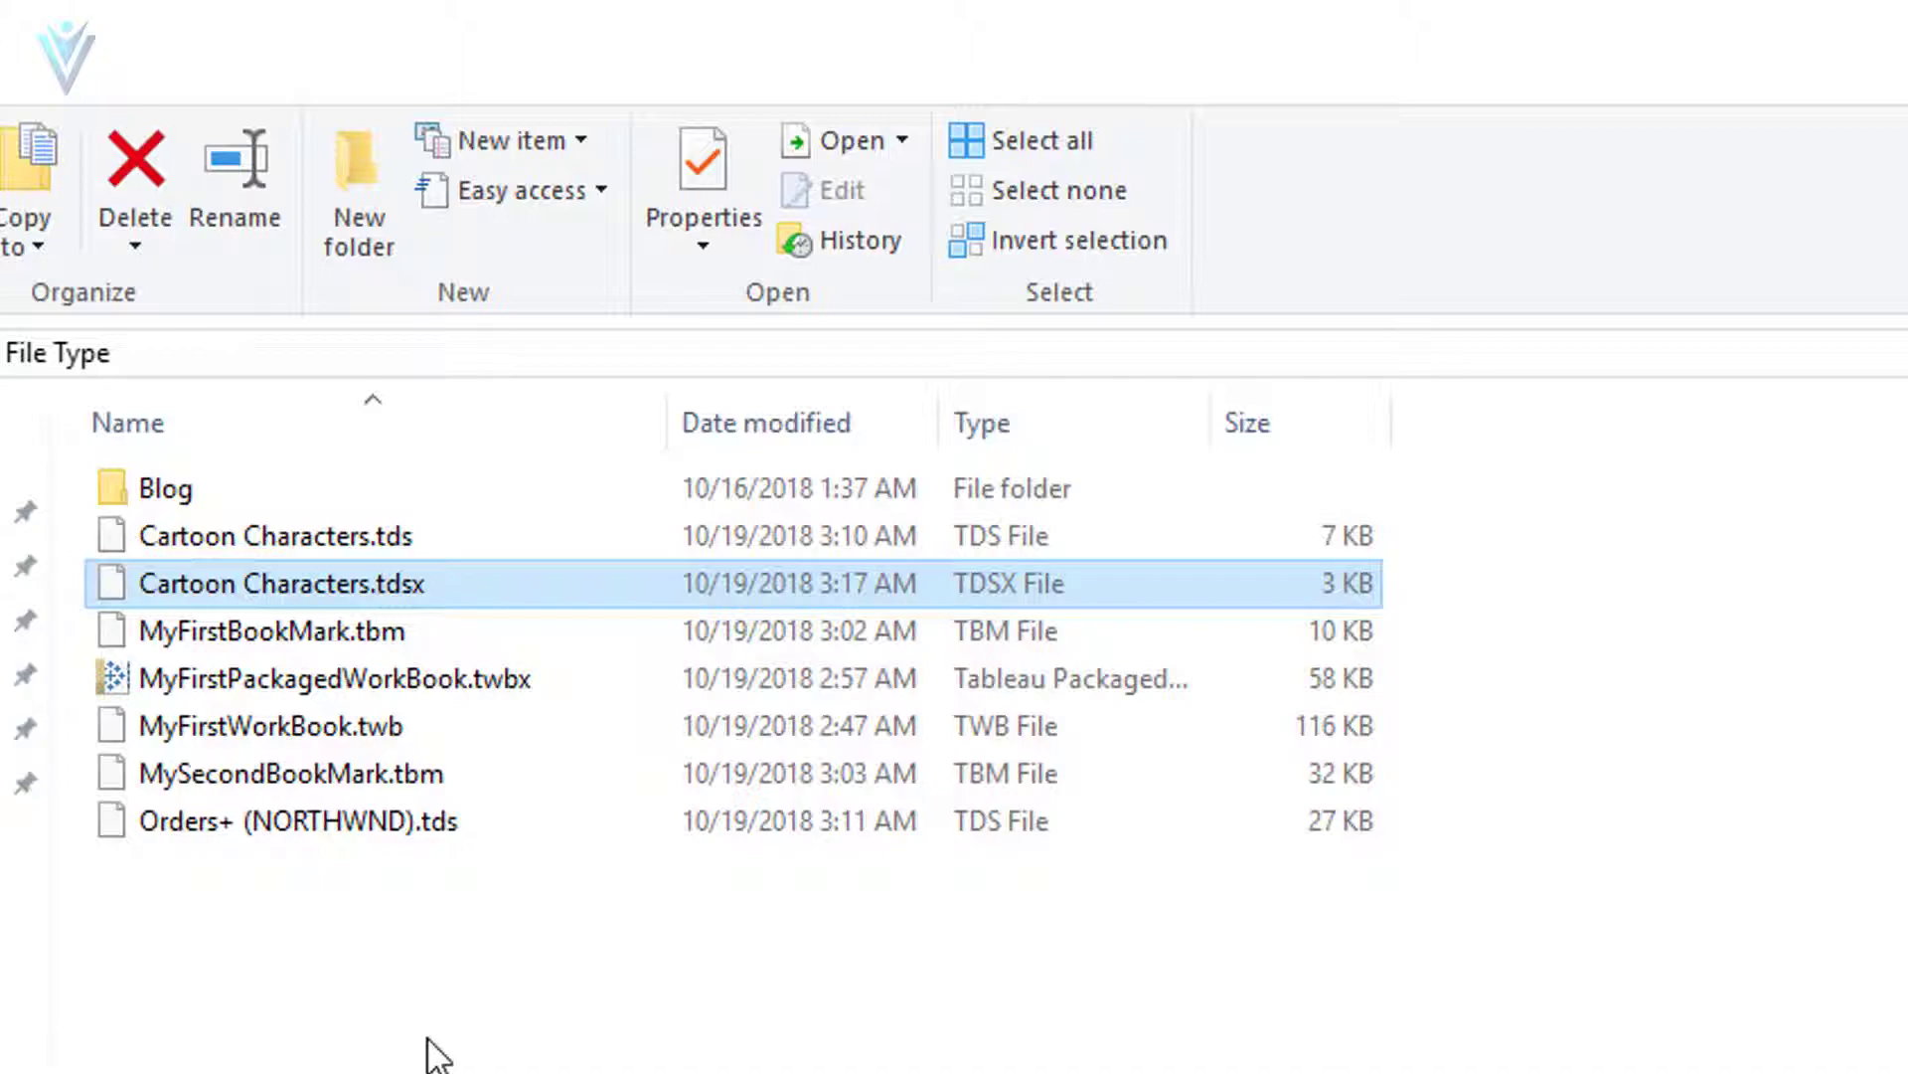
{"action": "key", "text": "ctrl+c"}
{"action": "key", "text": "ctrl+v"}
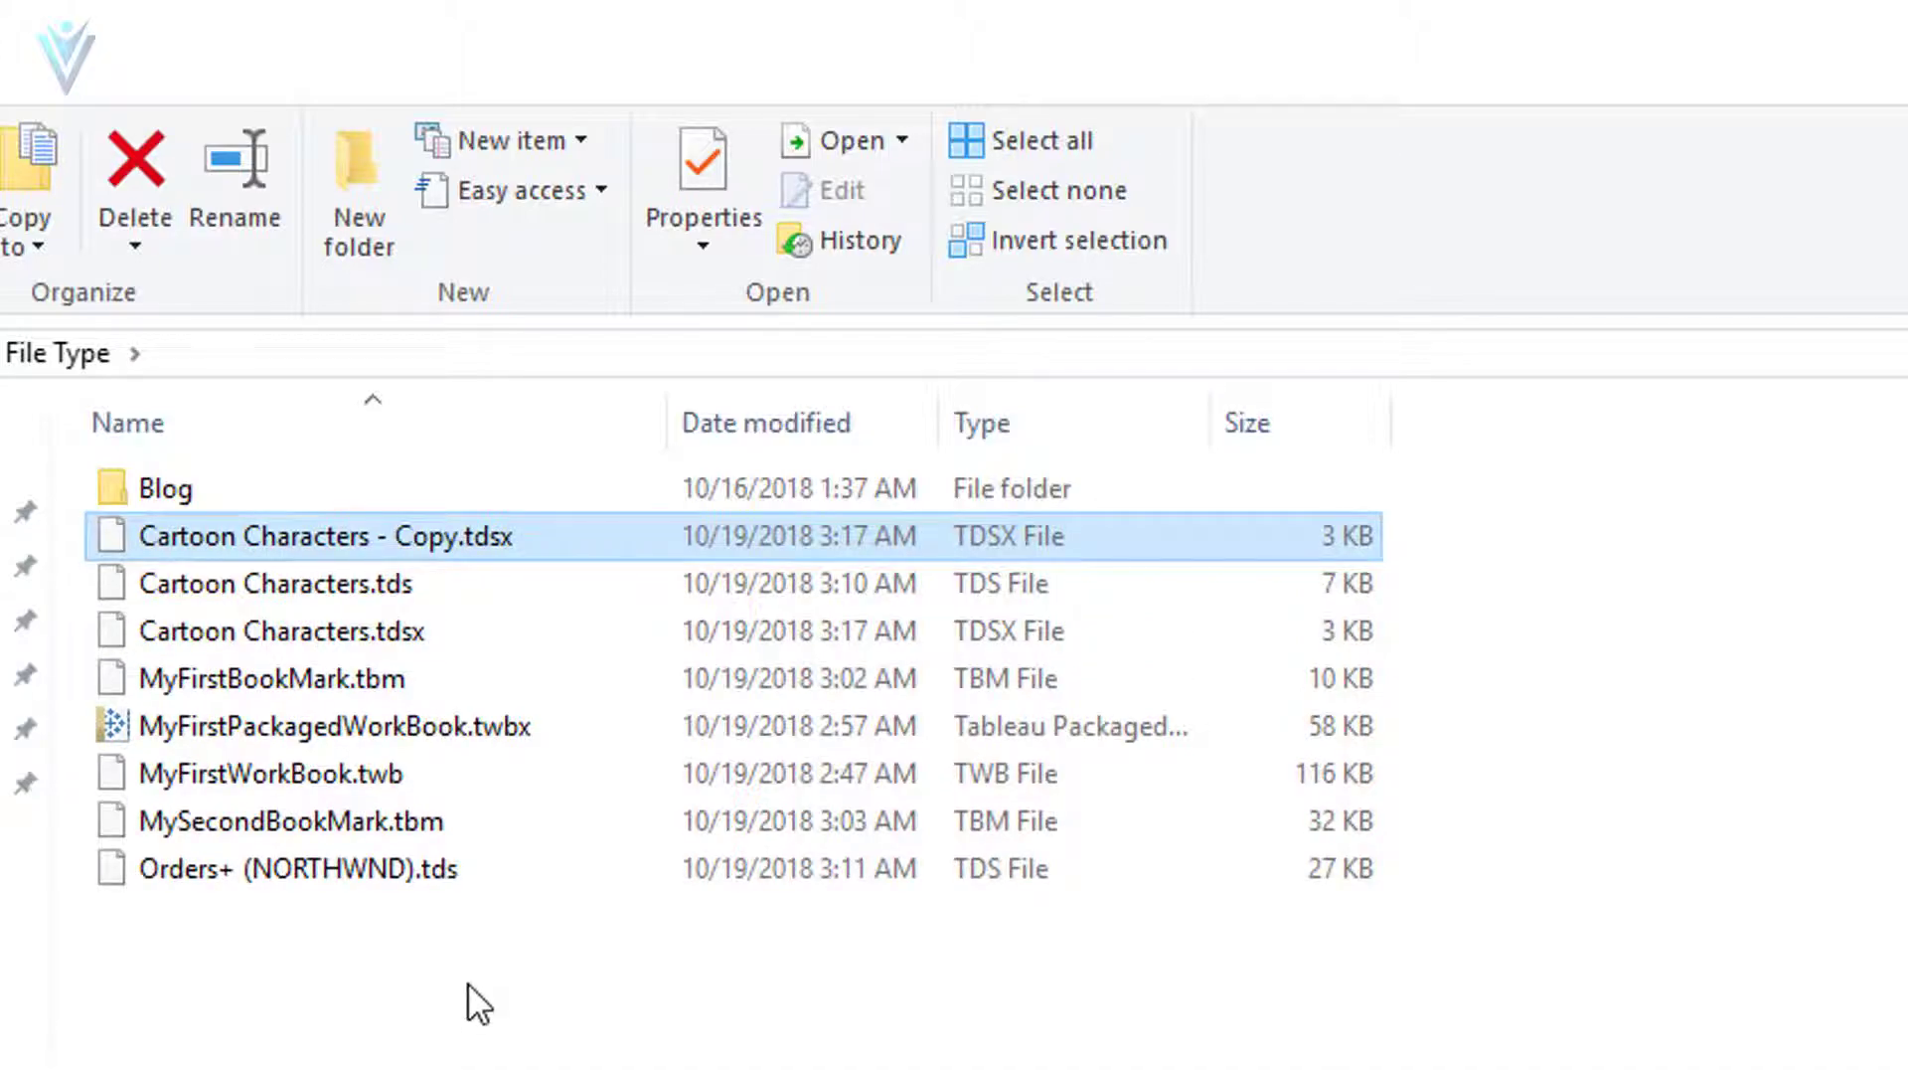
Step: Rename the Cartoon Characters - Copy.tdsx file to Cartoon Characters - Copy.zip and accept the extension change
{"action": "key", "text": "F2"}
{"action": "key", "text": "Right"}
{"action": "key", "text": "Right"}
{"action": "key", "text": "shift+End"}
{"action": "type", "text": "zip"}
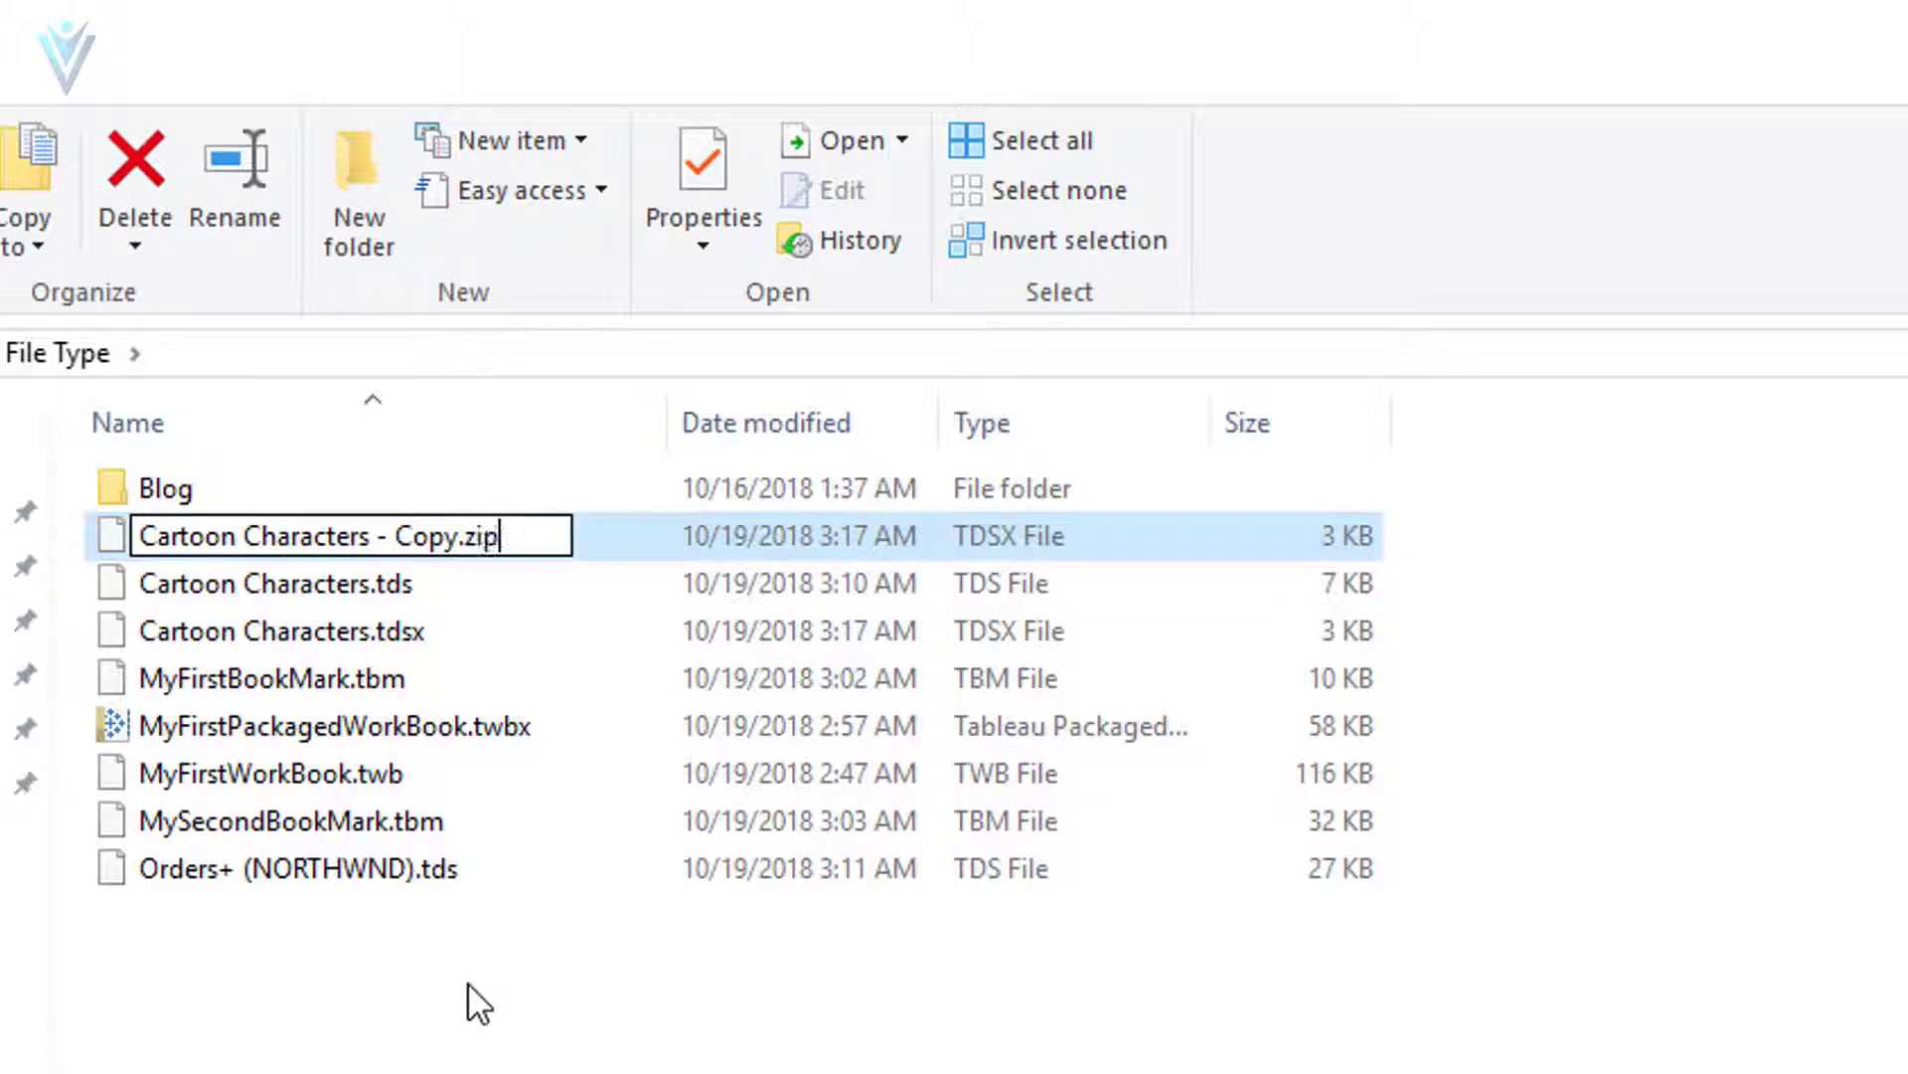
{"action": "key", "text": "Return"}
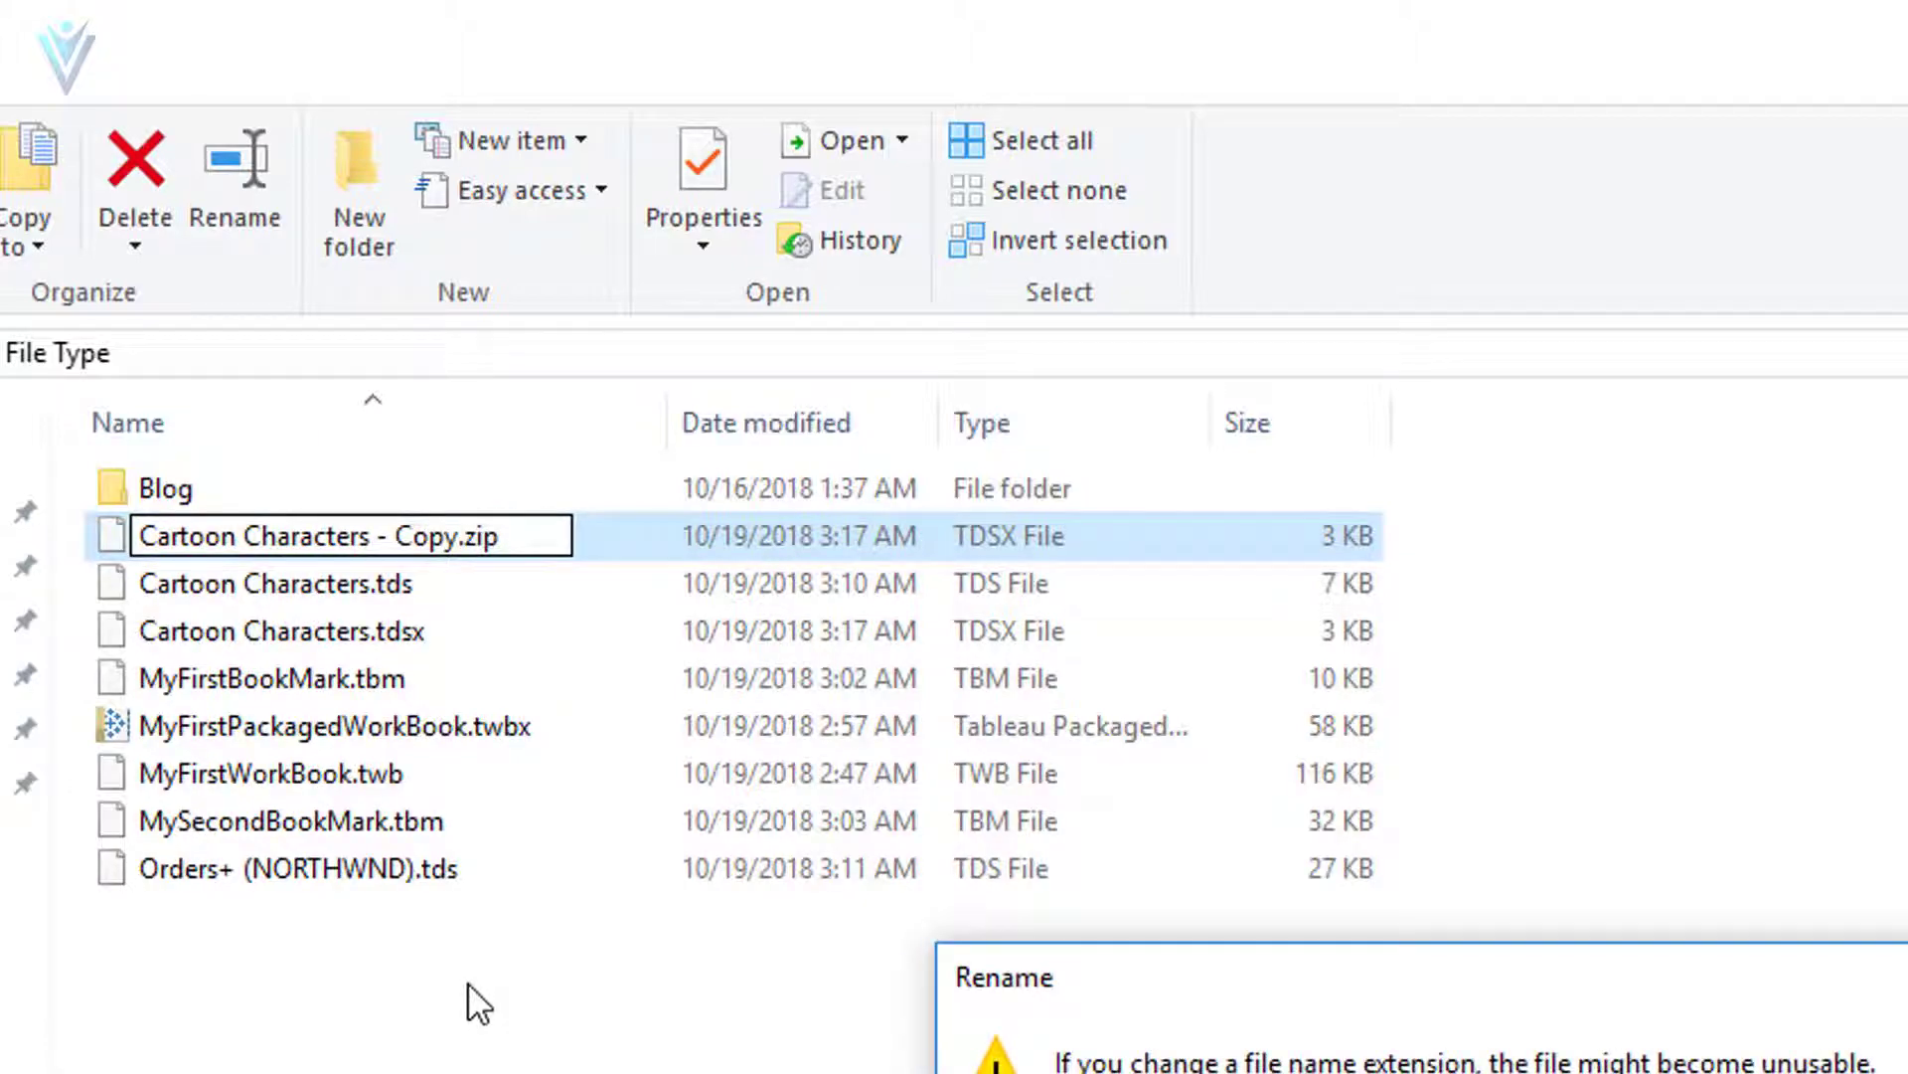
{"action": "key", "text": "Return"}
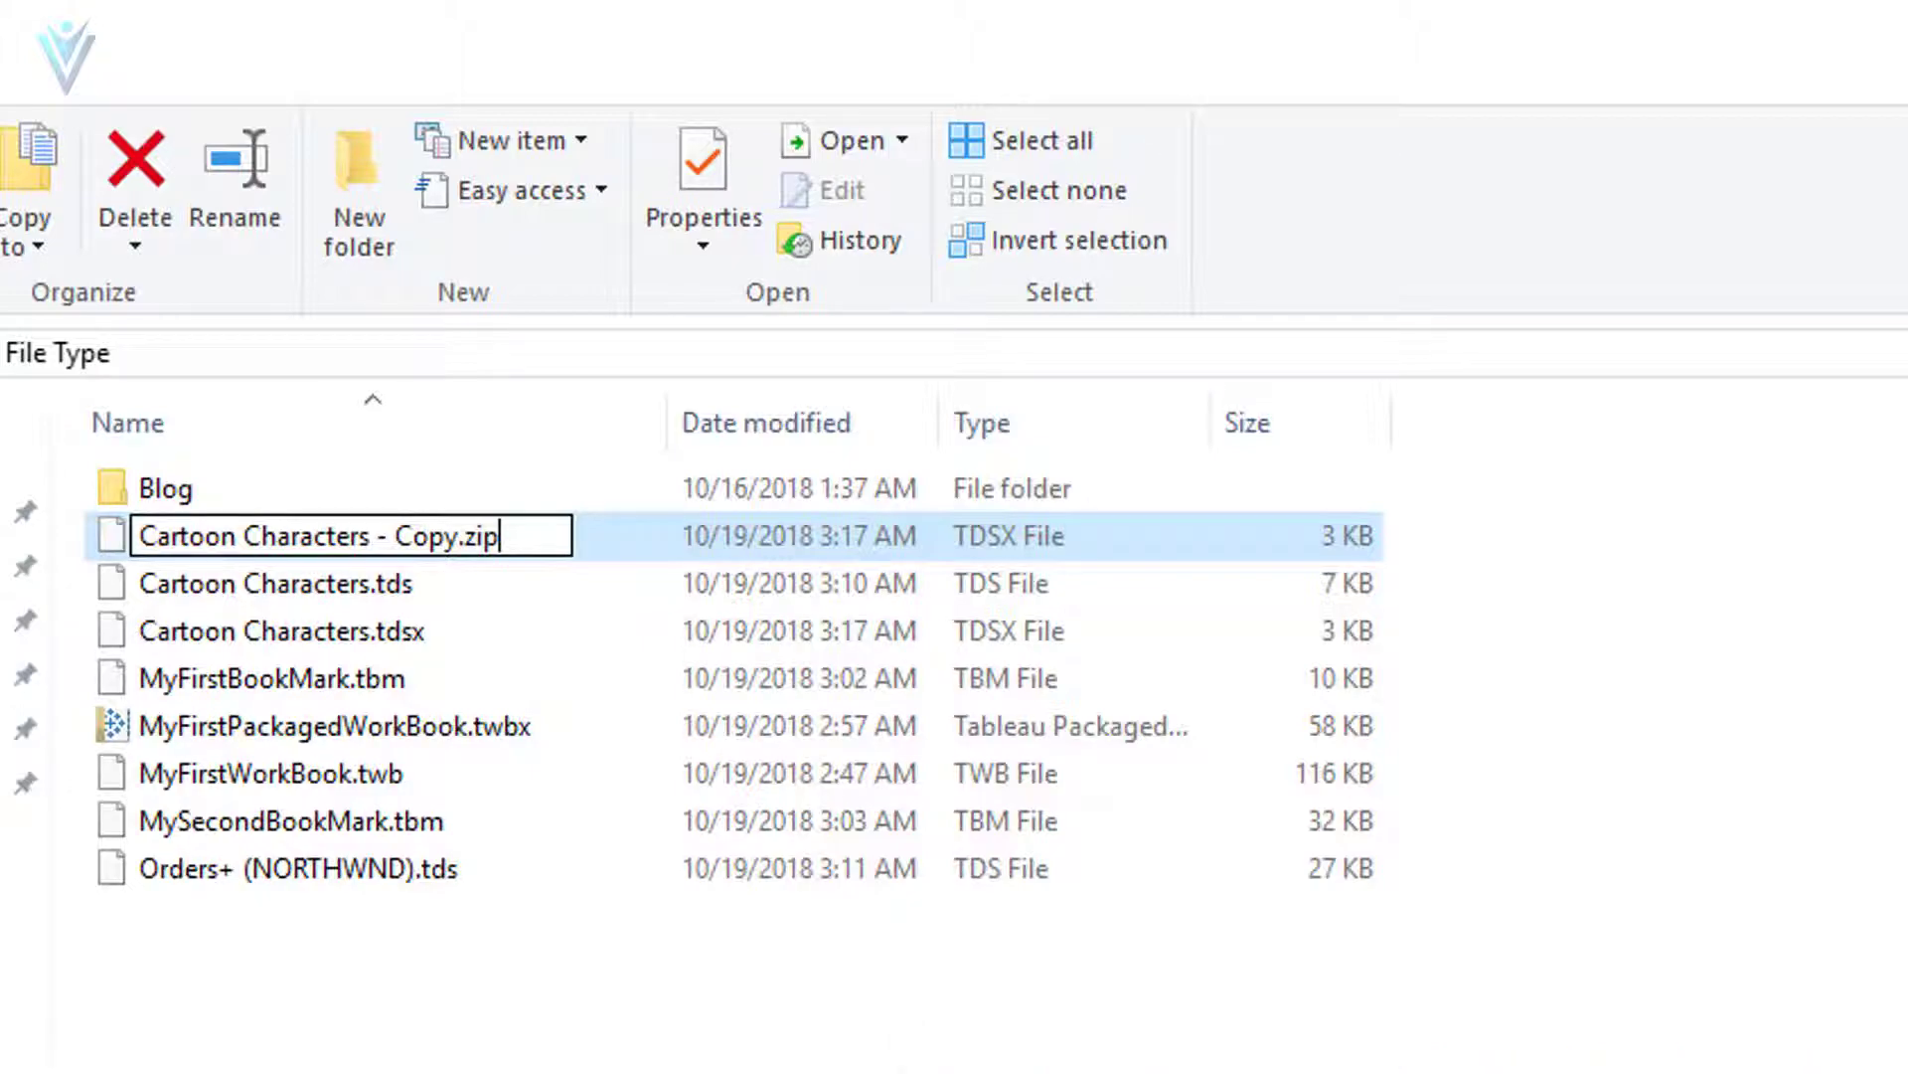
Step: Open Cartoon Characters - Copy.zip, widen its name column and examine the packaged text file in the Data\Desktop folder
{"action": "right_click", "coordinate": [260, 535]}
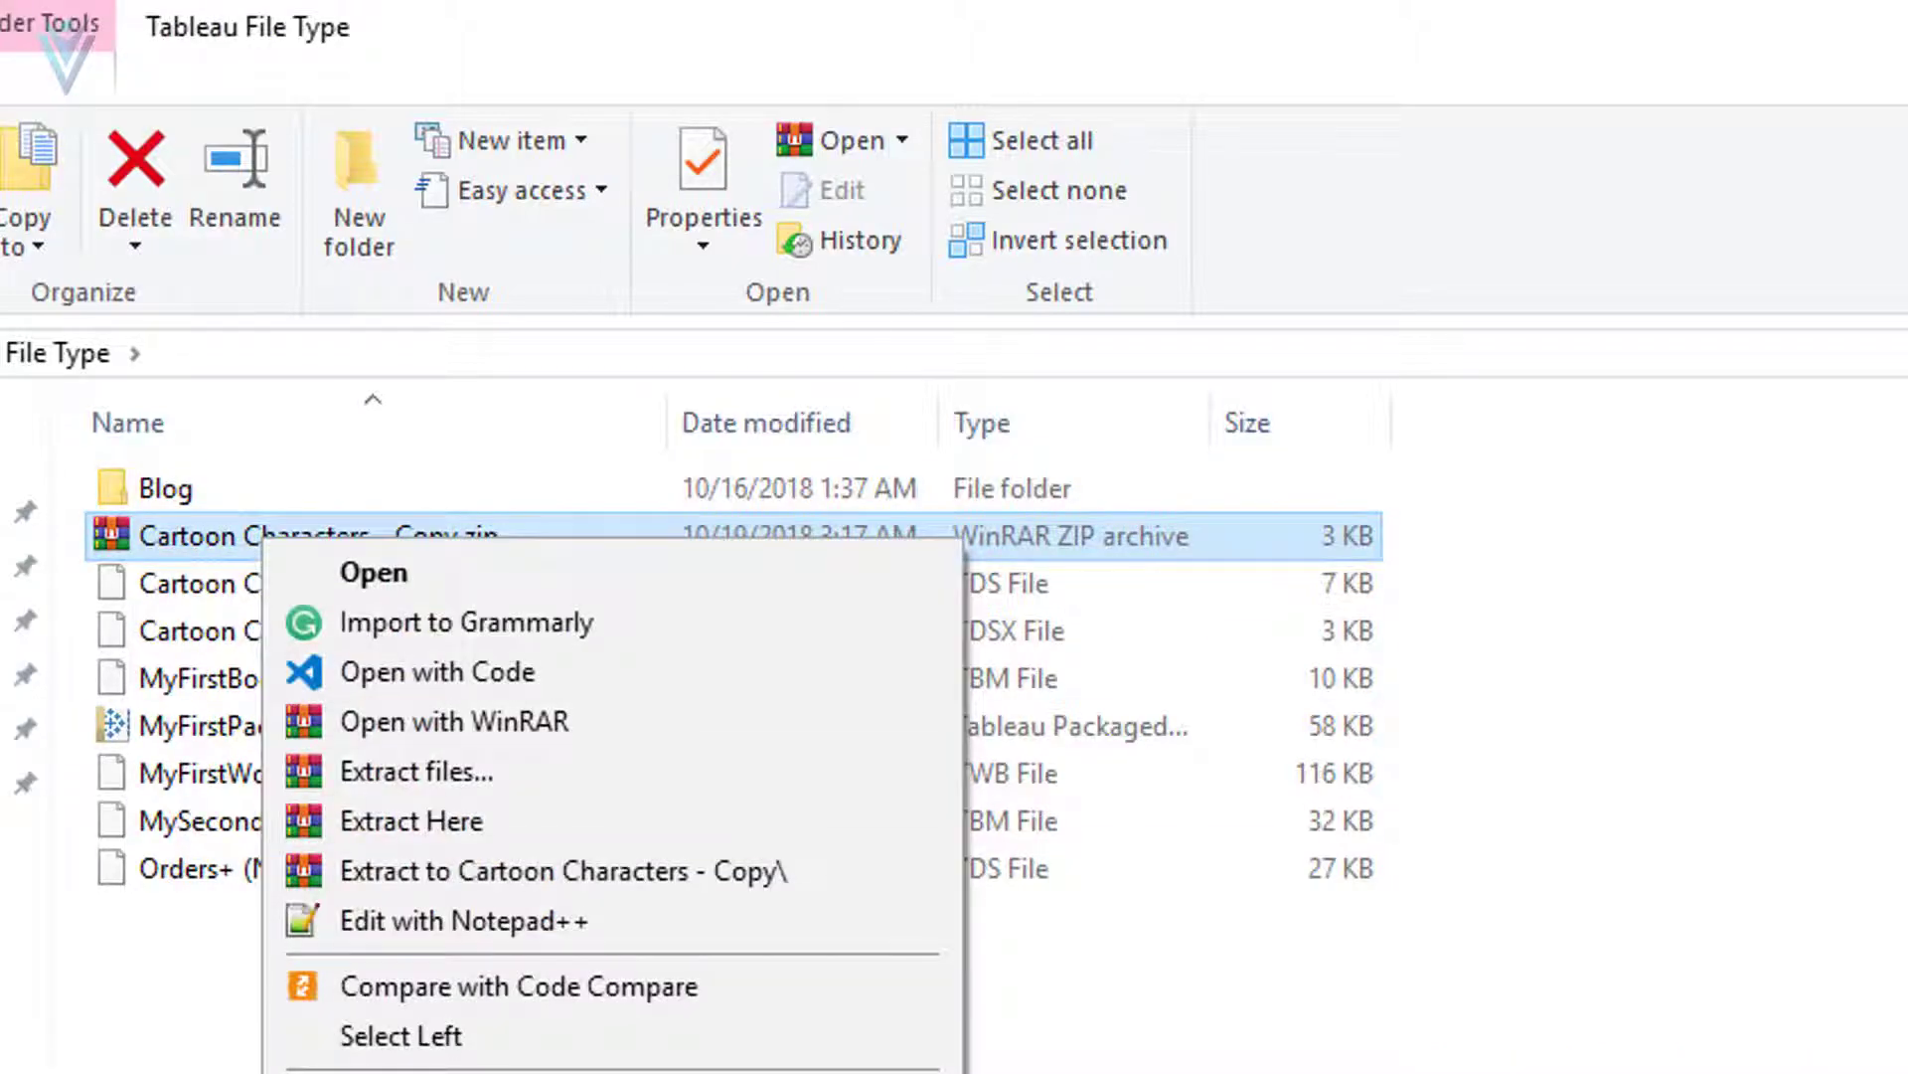
{"action": "mouse_move", "coordinate": [835, 596]}
{"action": "left_click", "coordinate": [999, 664]}
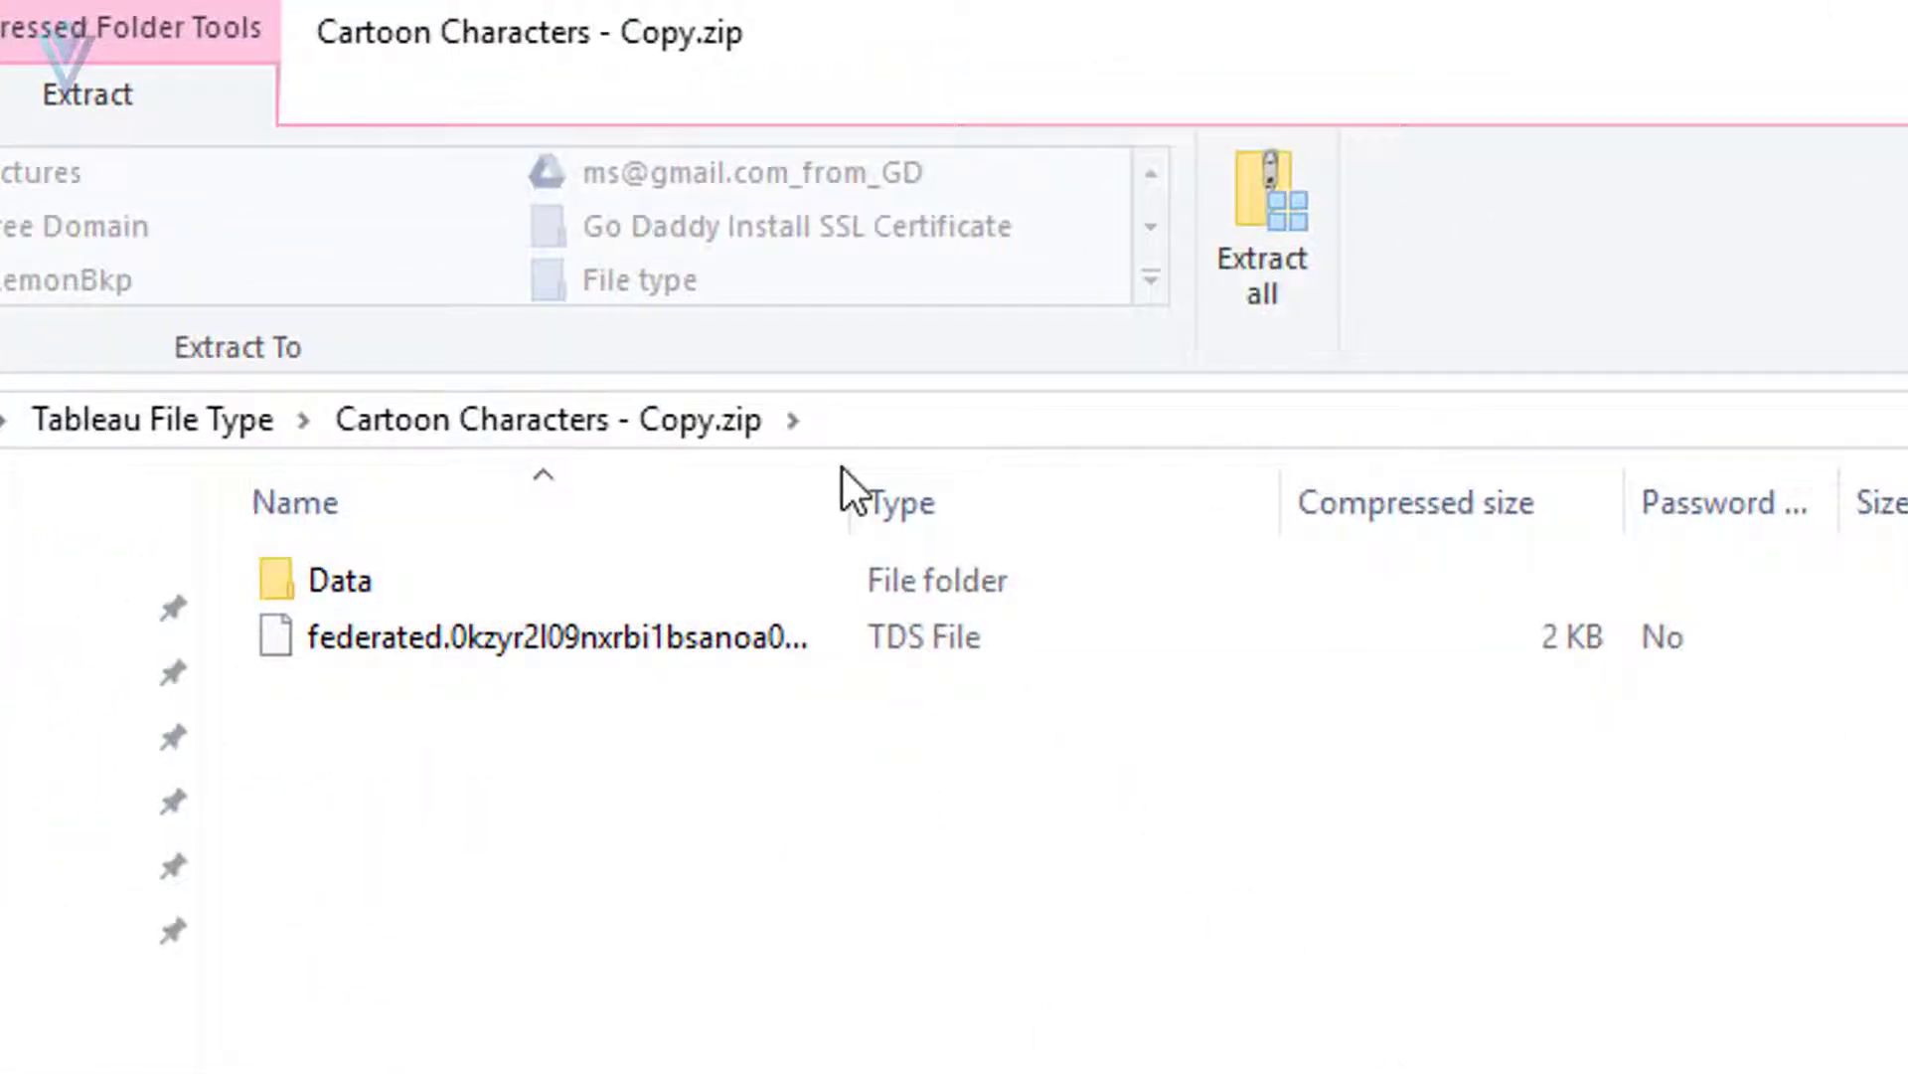
{"action": "left_click_drag", "start_coordinate": [856, 494], "coordinate": [1387, 571]}
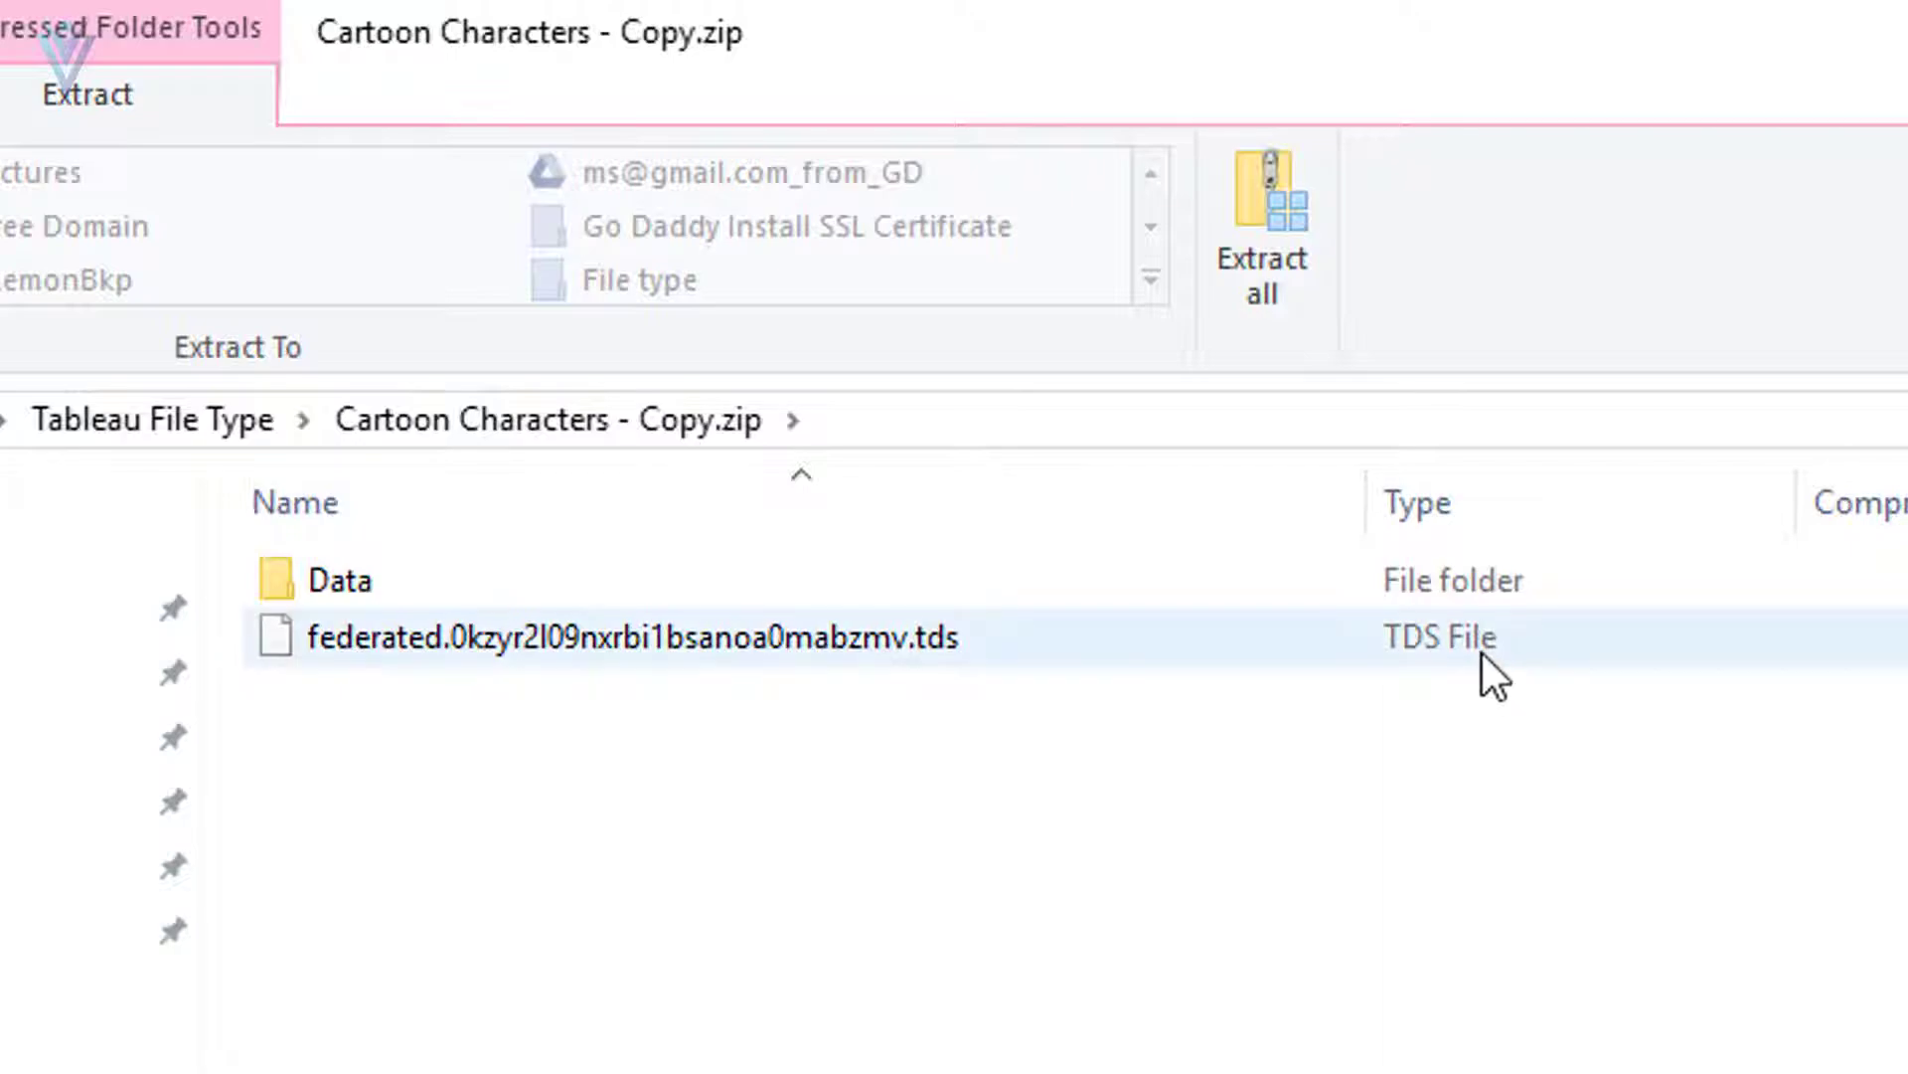
{"action": "double_click", "coordinate": [622, 576]}
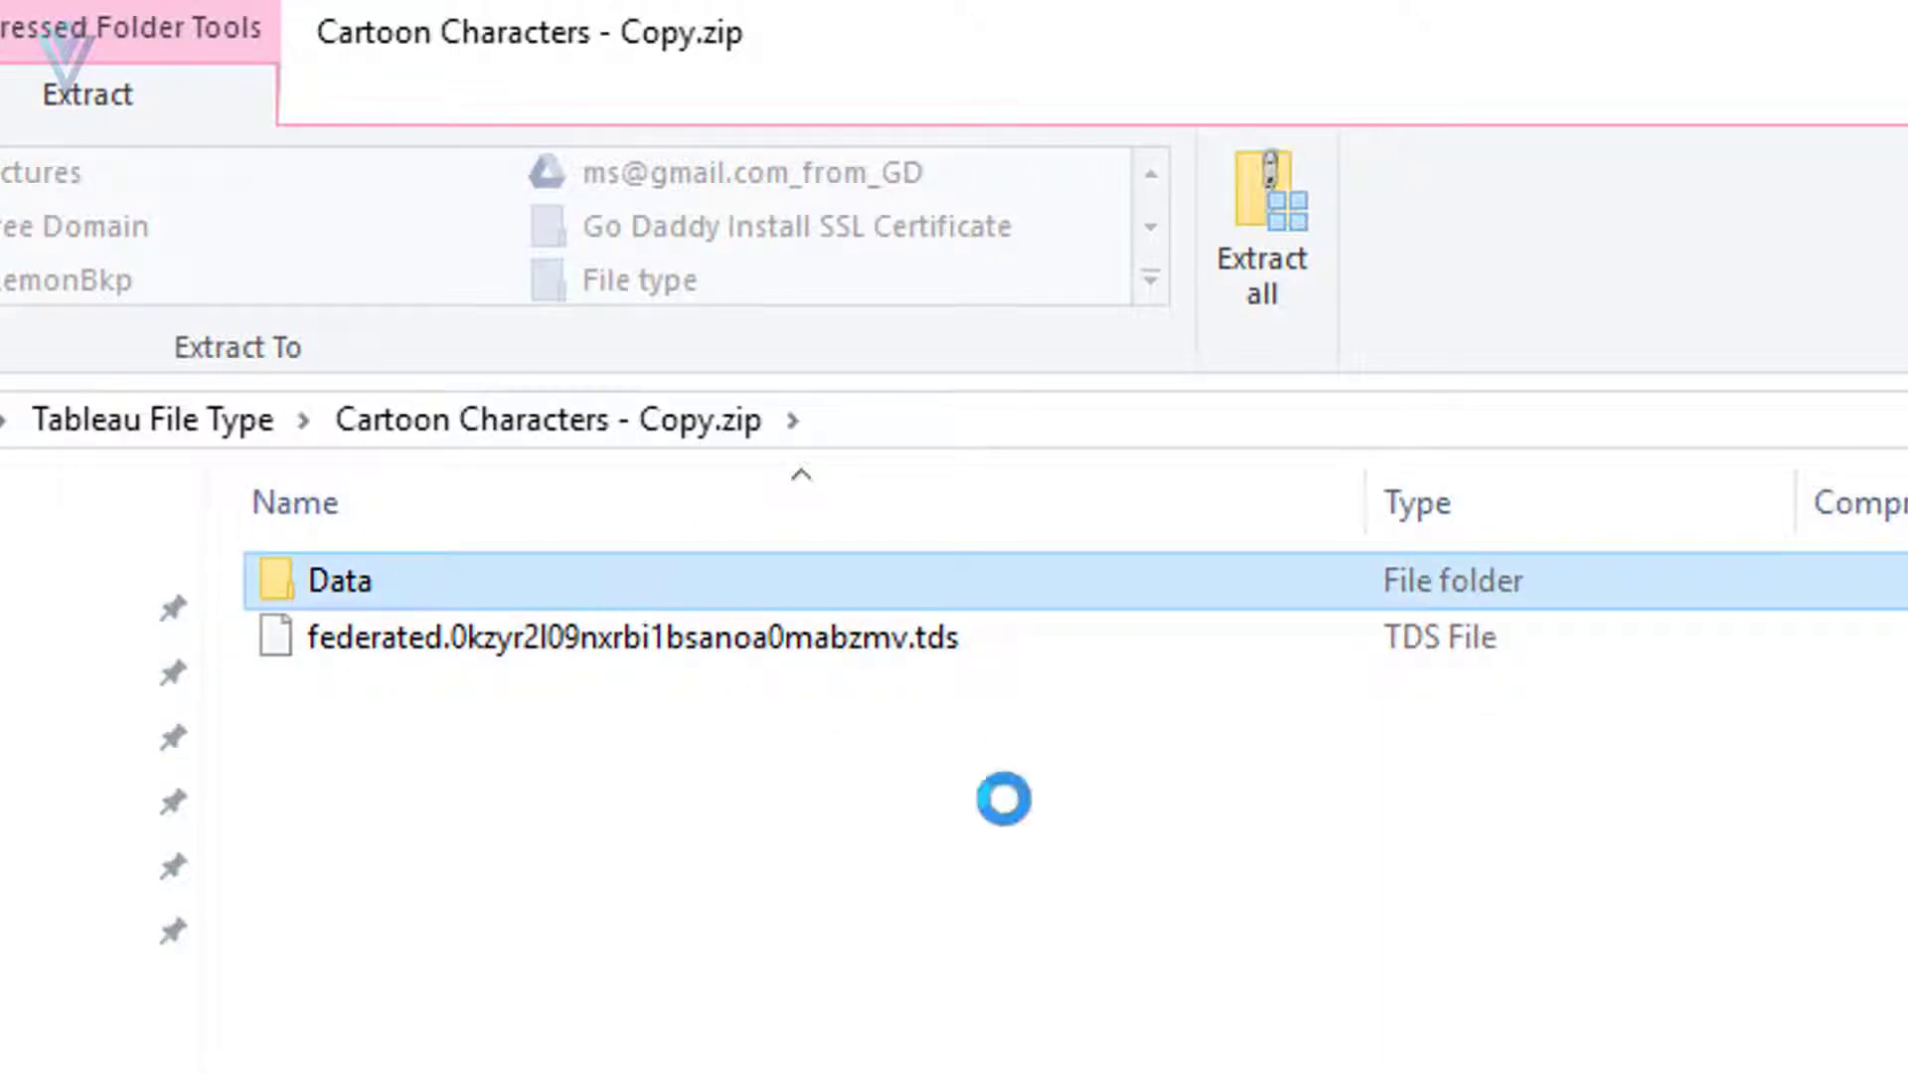
{"action": "double_click", "coordinate": [421, 581]}
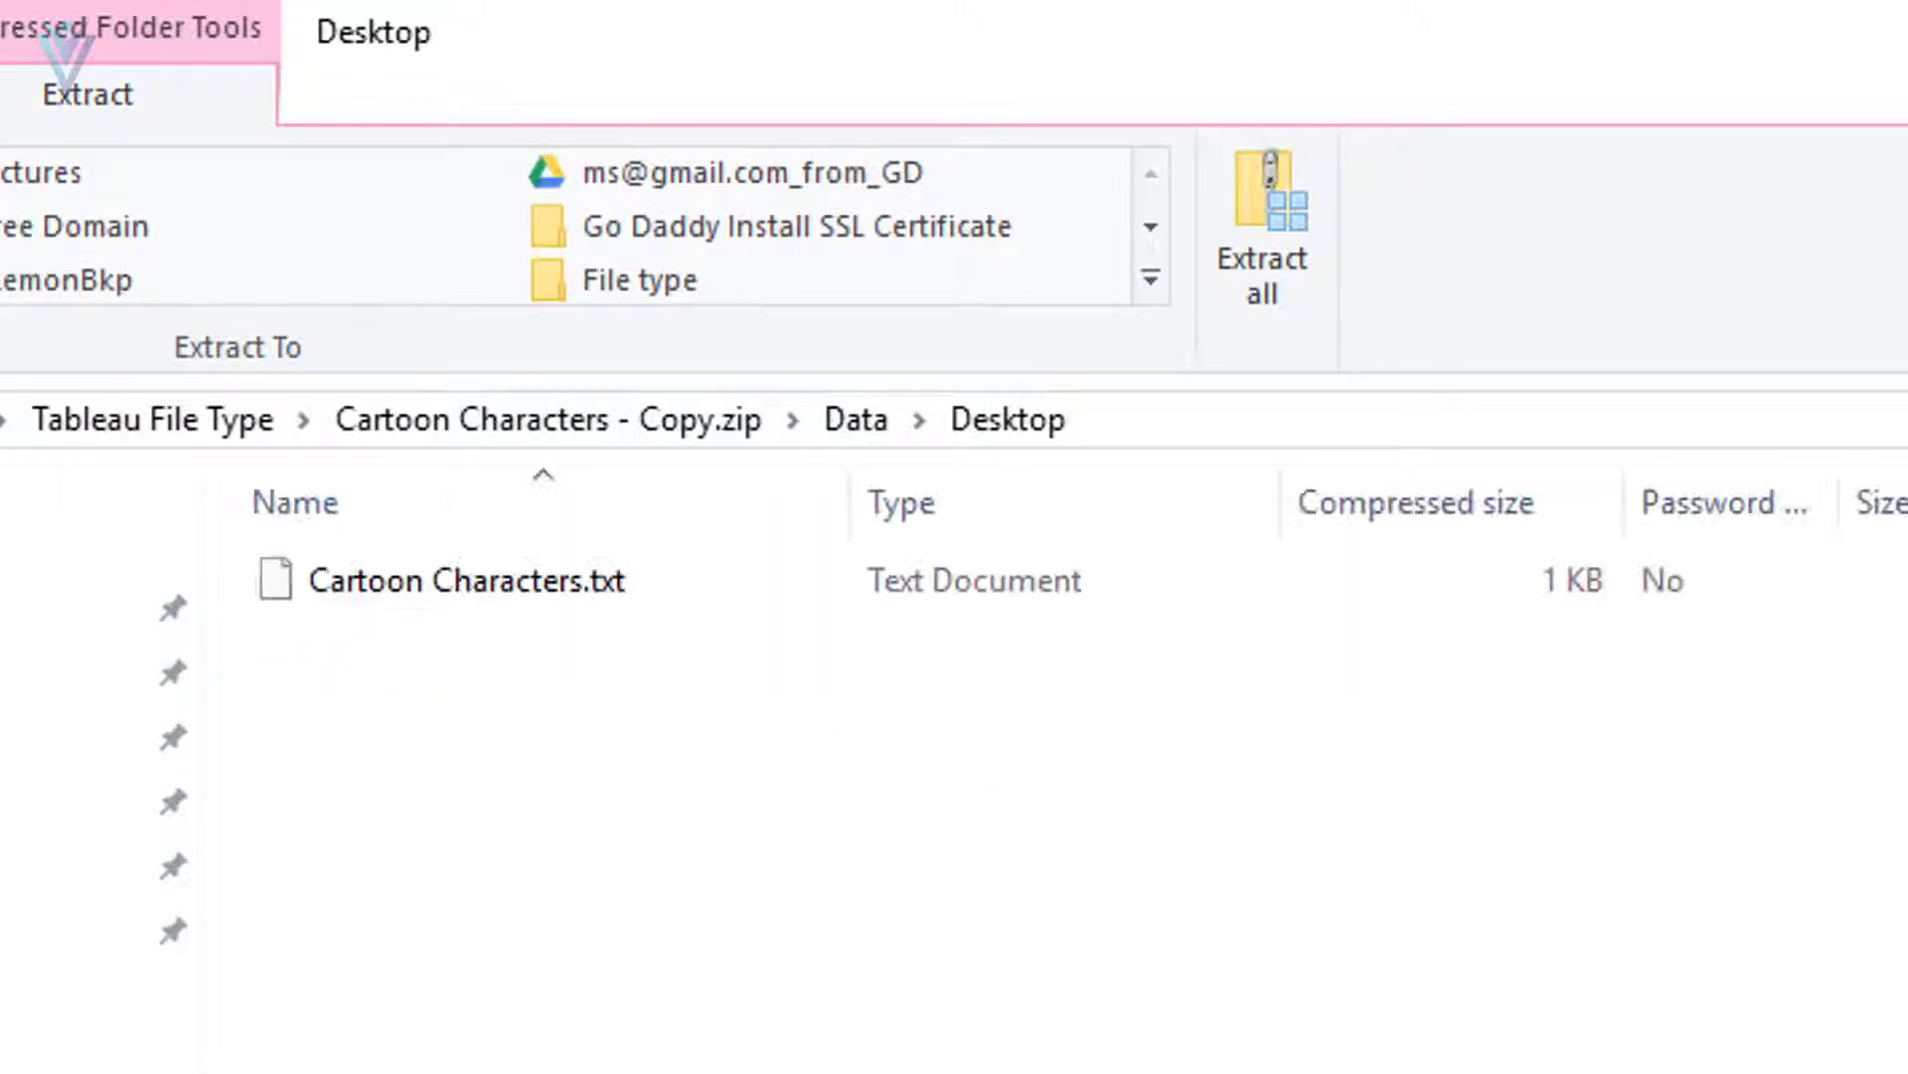
{"action": "key", "text": "ctrl+a"}
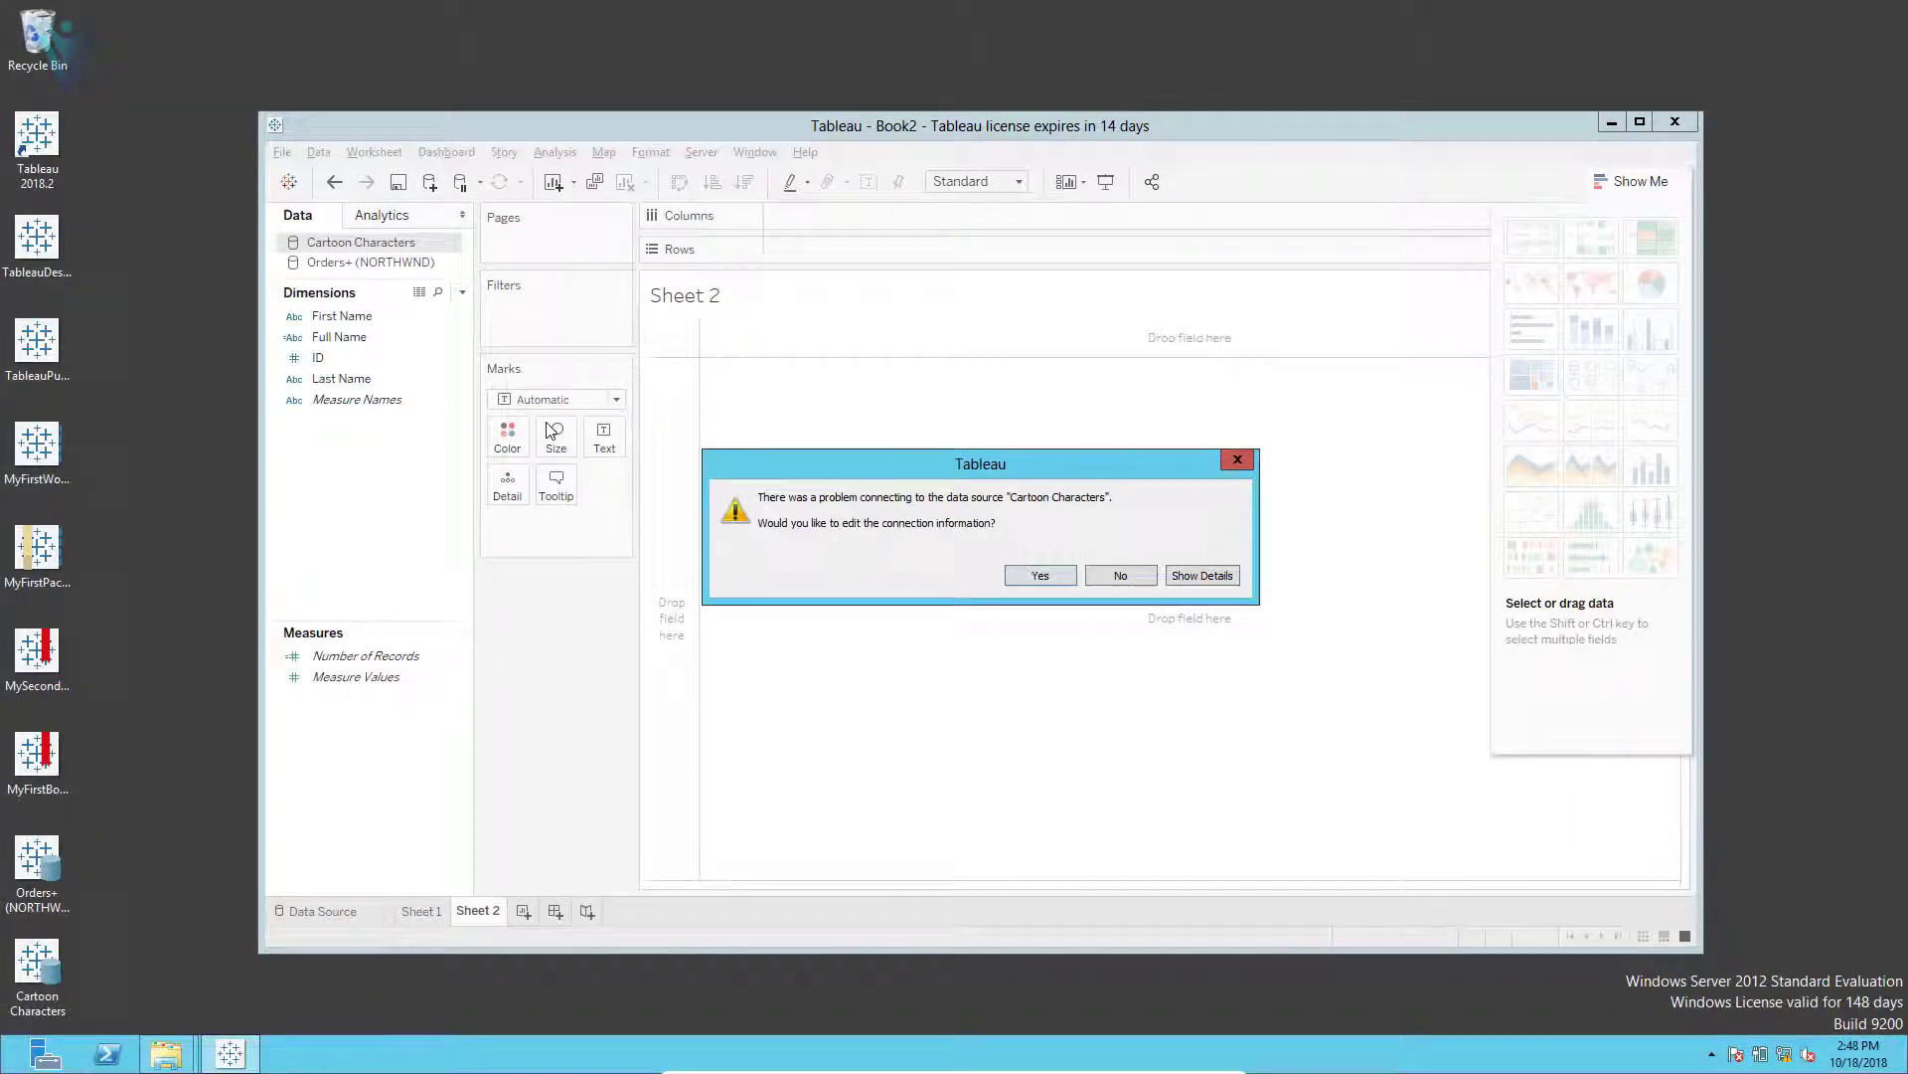
Step: Switch to Tableau, decline editing the Cartoon Characters connection, and replace Book2 with a new workbook without saving the changes
{"action": "left_click", "coordinate": [1113, 581]}
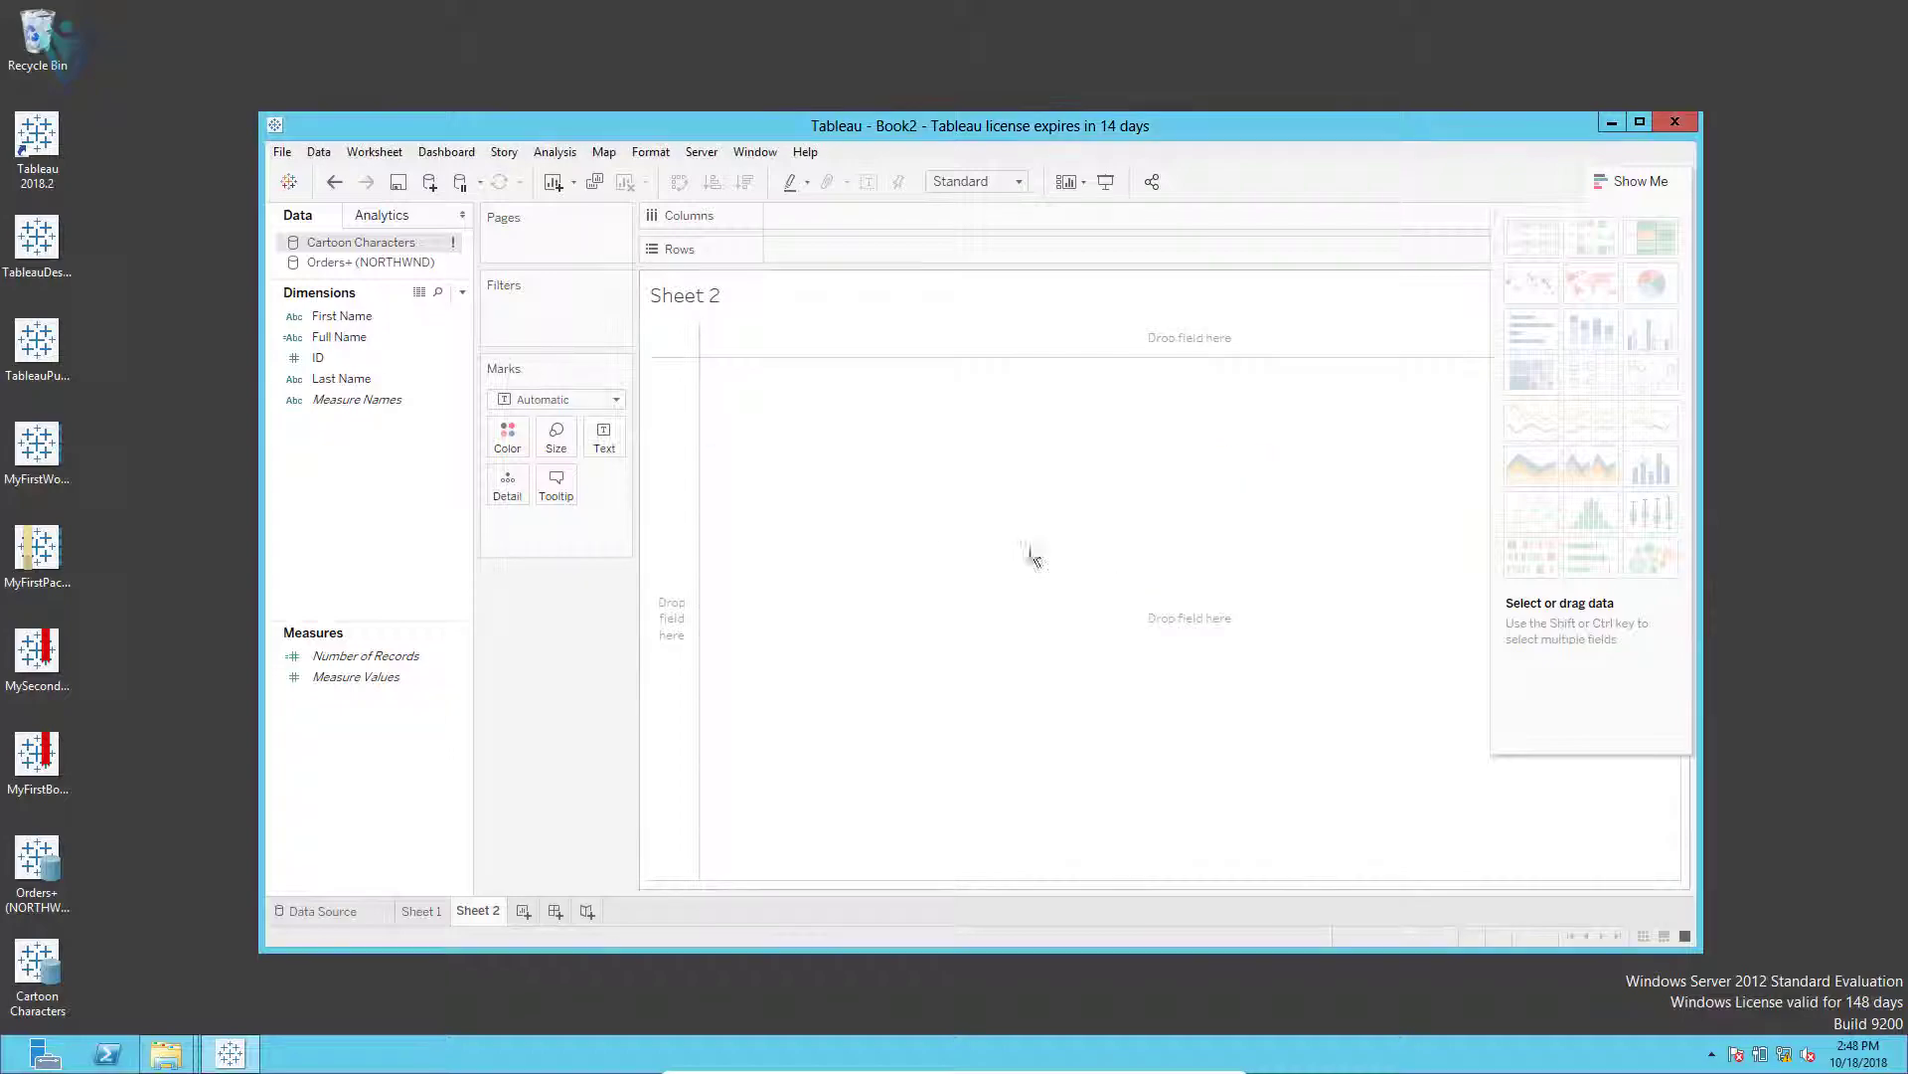
{"action": "left_click", "coordinate": [282, 151]}
{"action": "left_click", "coordinate": [316, 242]}
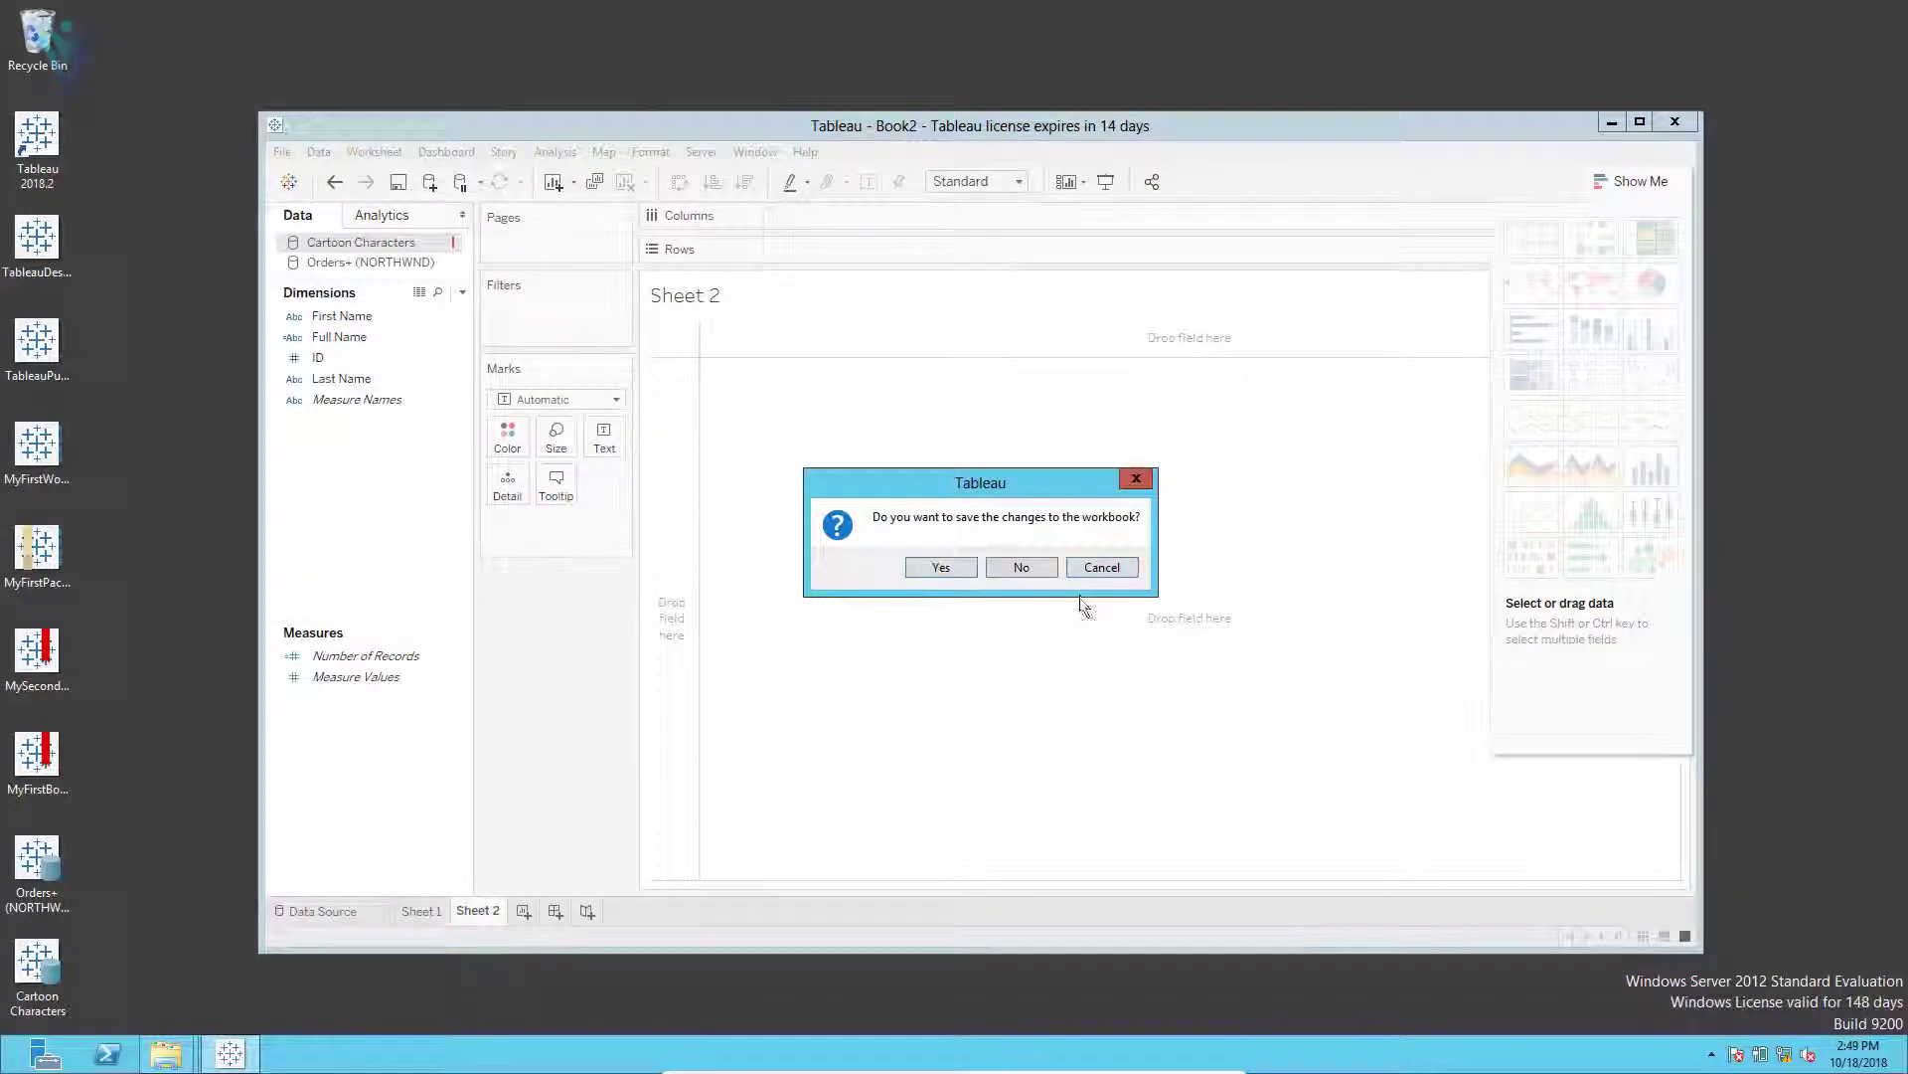
{"action": "left_click", "coordinate": [1022, 563]}
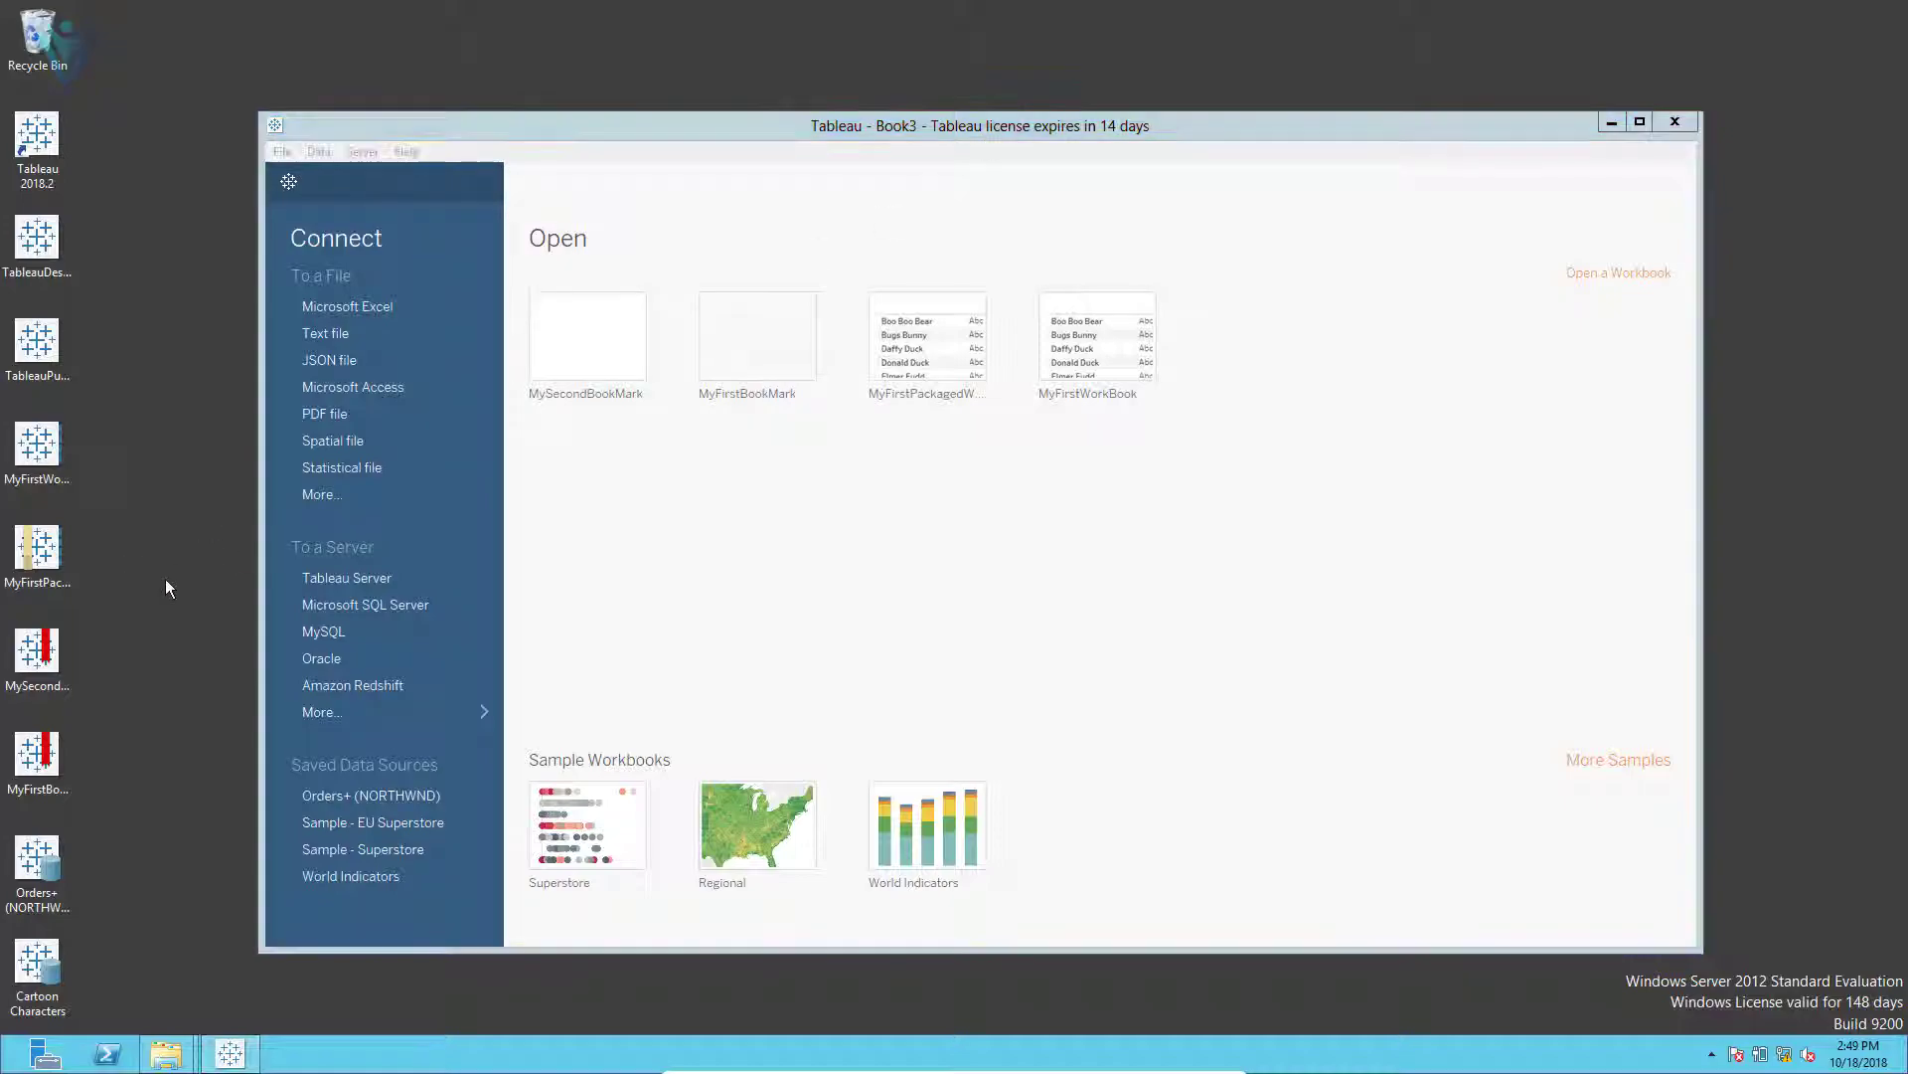
Step: Switch to File Explorer's Tableau File Type folder on drive E: and refresh its contents
{"action": "mouse_move", "coordinate": [166, 1054]}
{"action": "left_click", "coordinate": [332, 984]}
{"action": "right_click", "coordinate": [990, 776]}
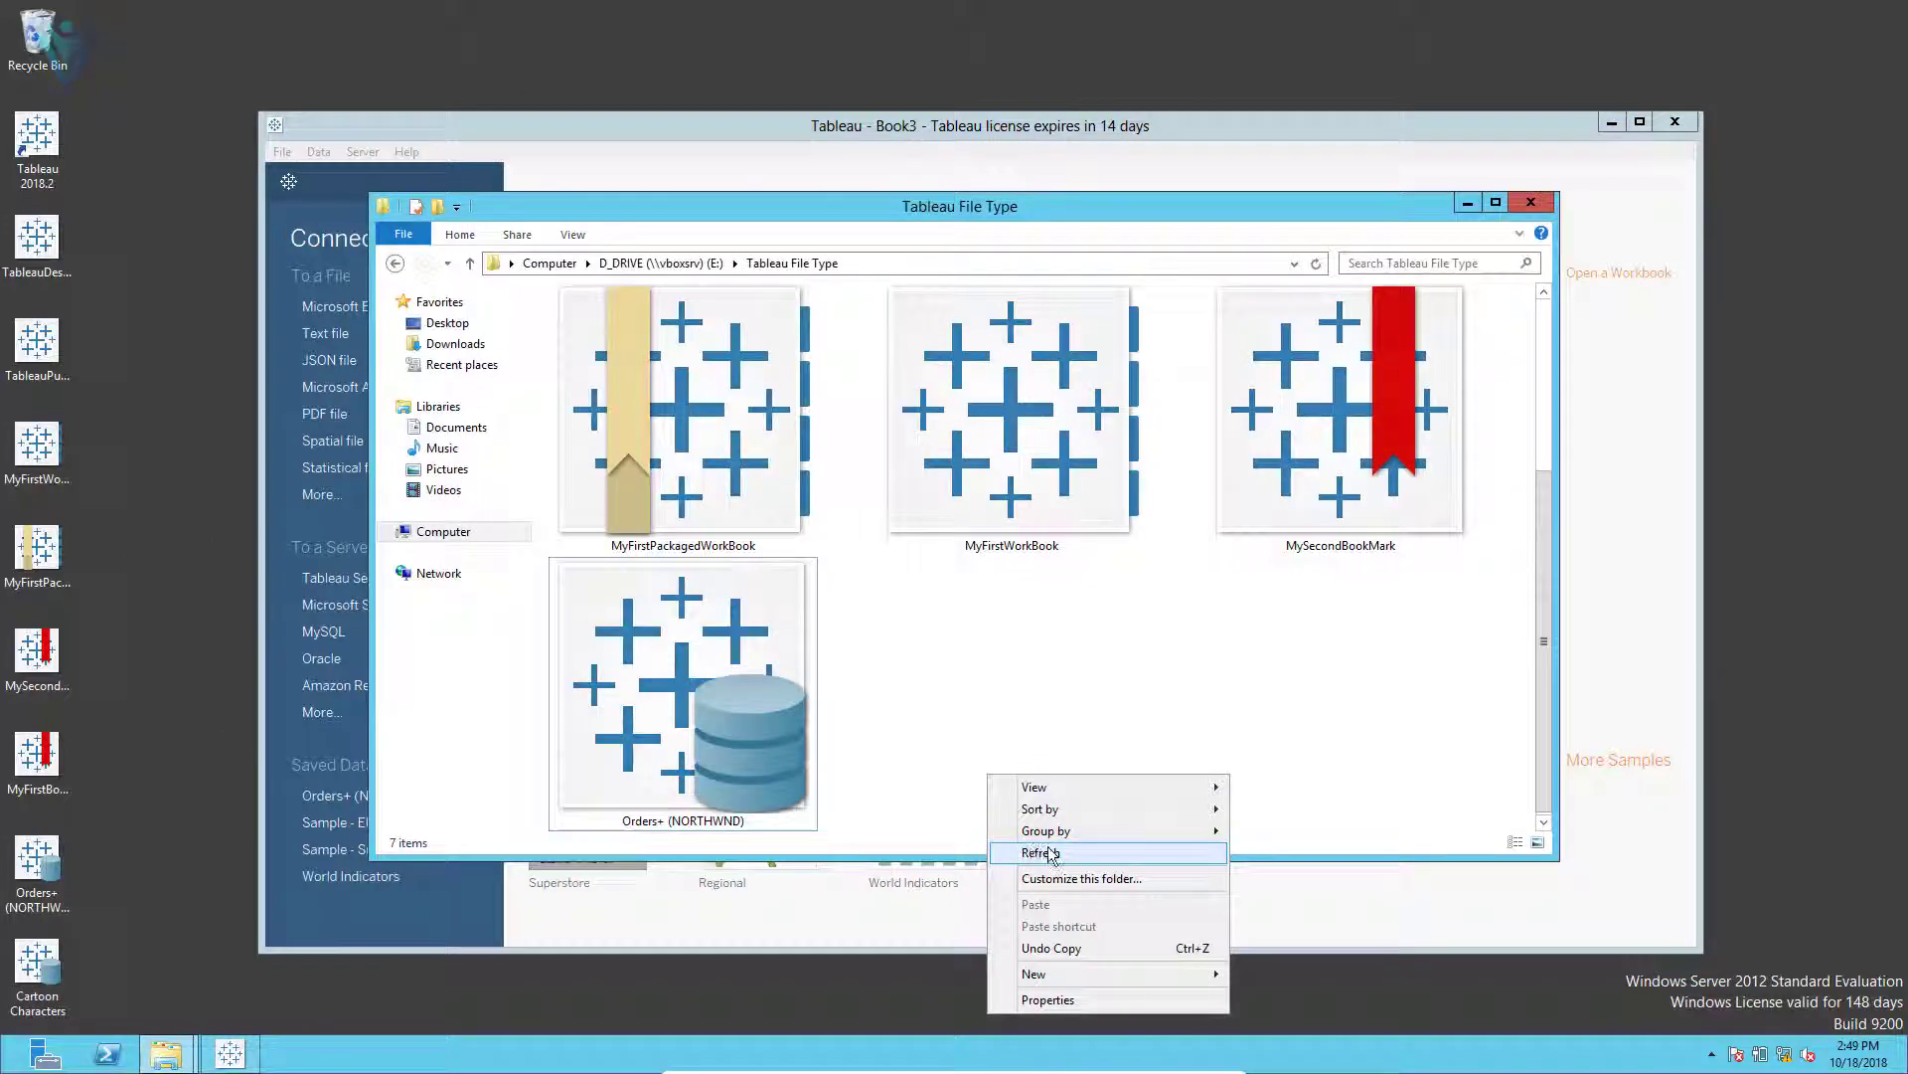
{"action": "left_click", "coordinate": [1040, 853]}
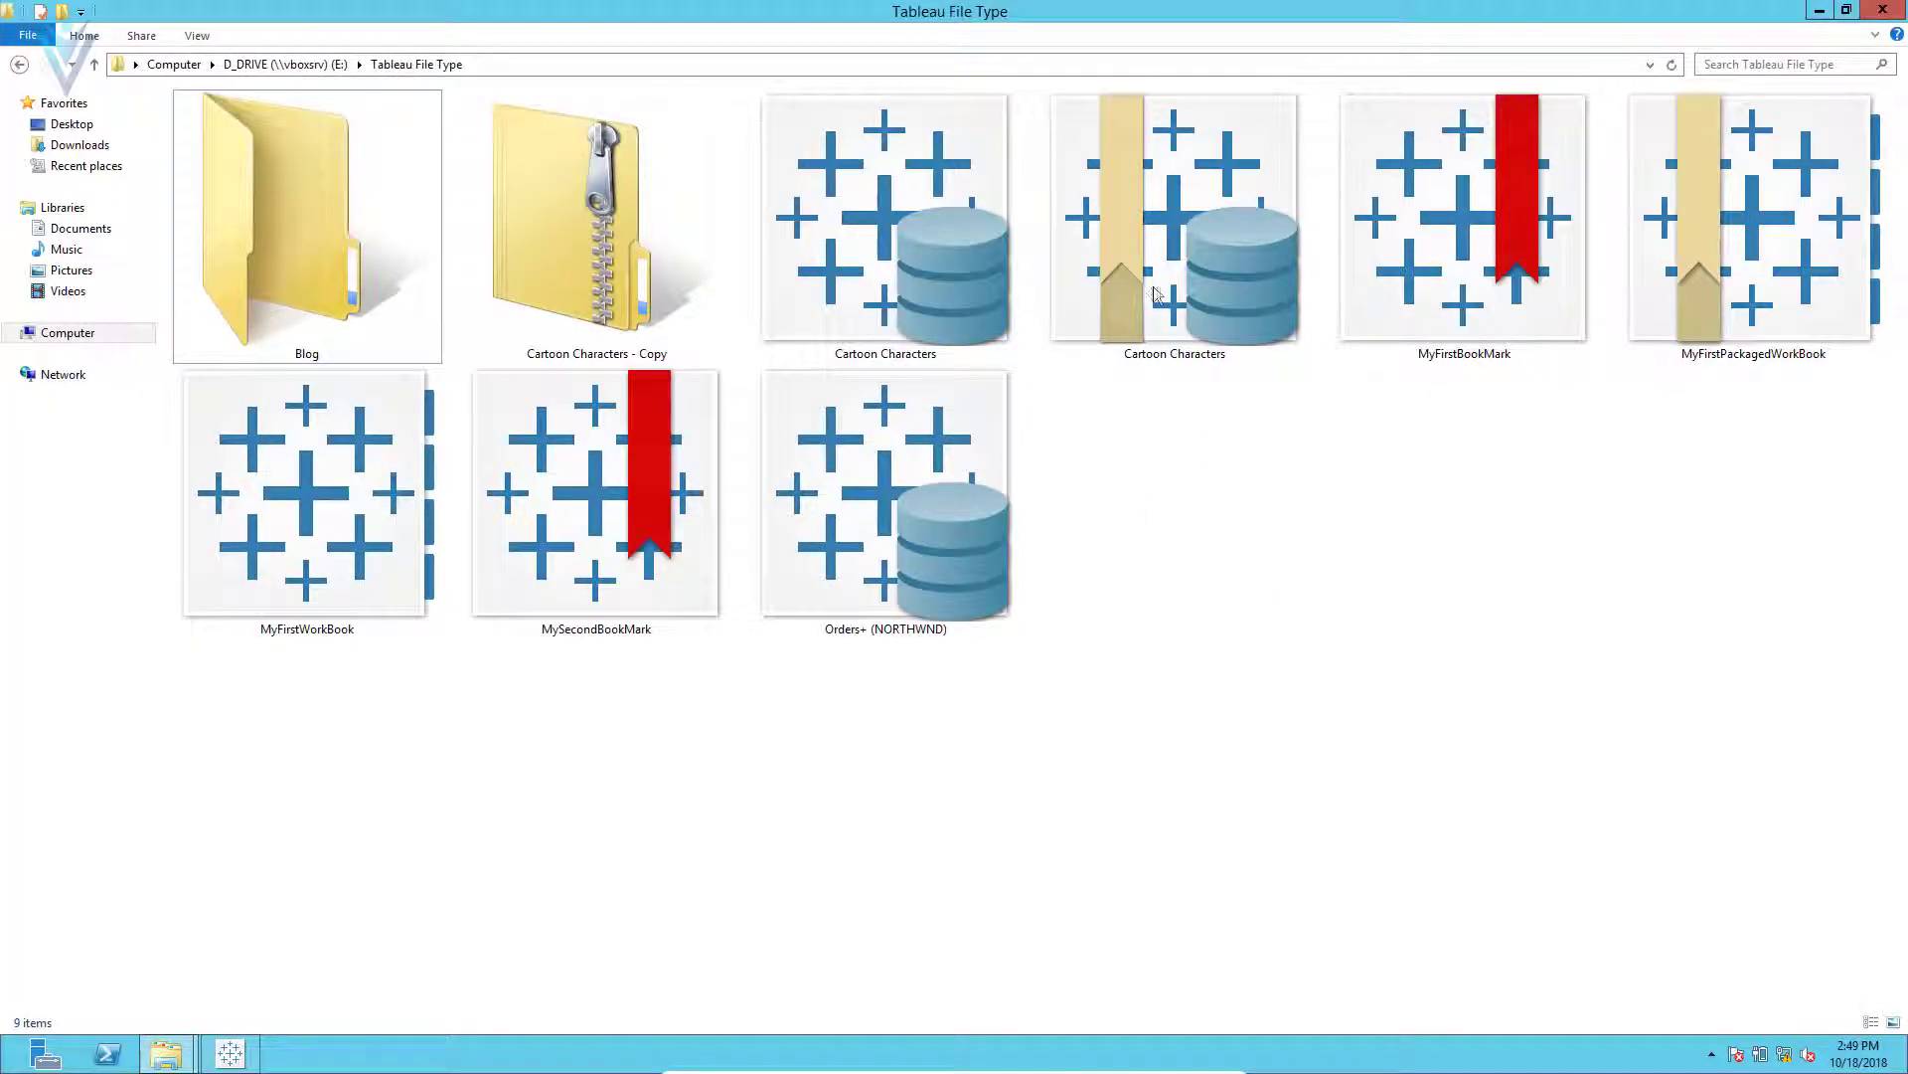
Step: Copy the Cartoon Characters packaged data source from the Tableau File Type folder to the Desktop
{"action": "left_click", "coordinate": [1157, 293]}
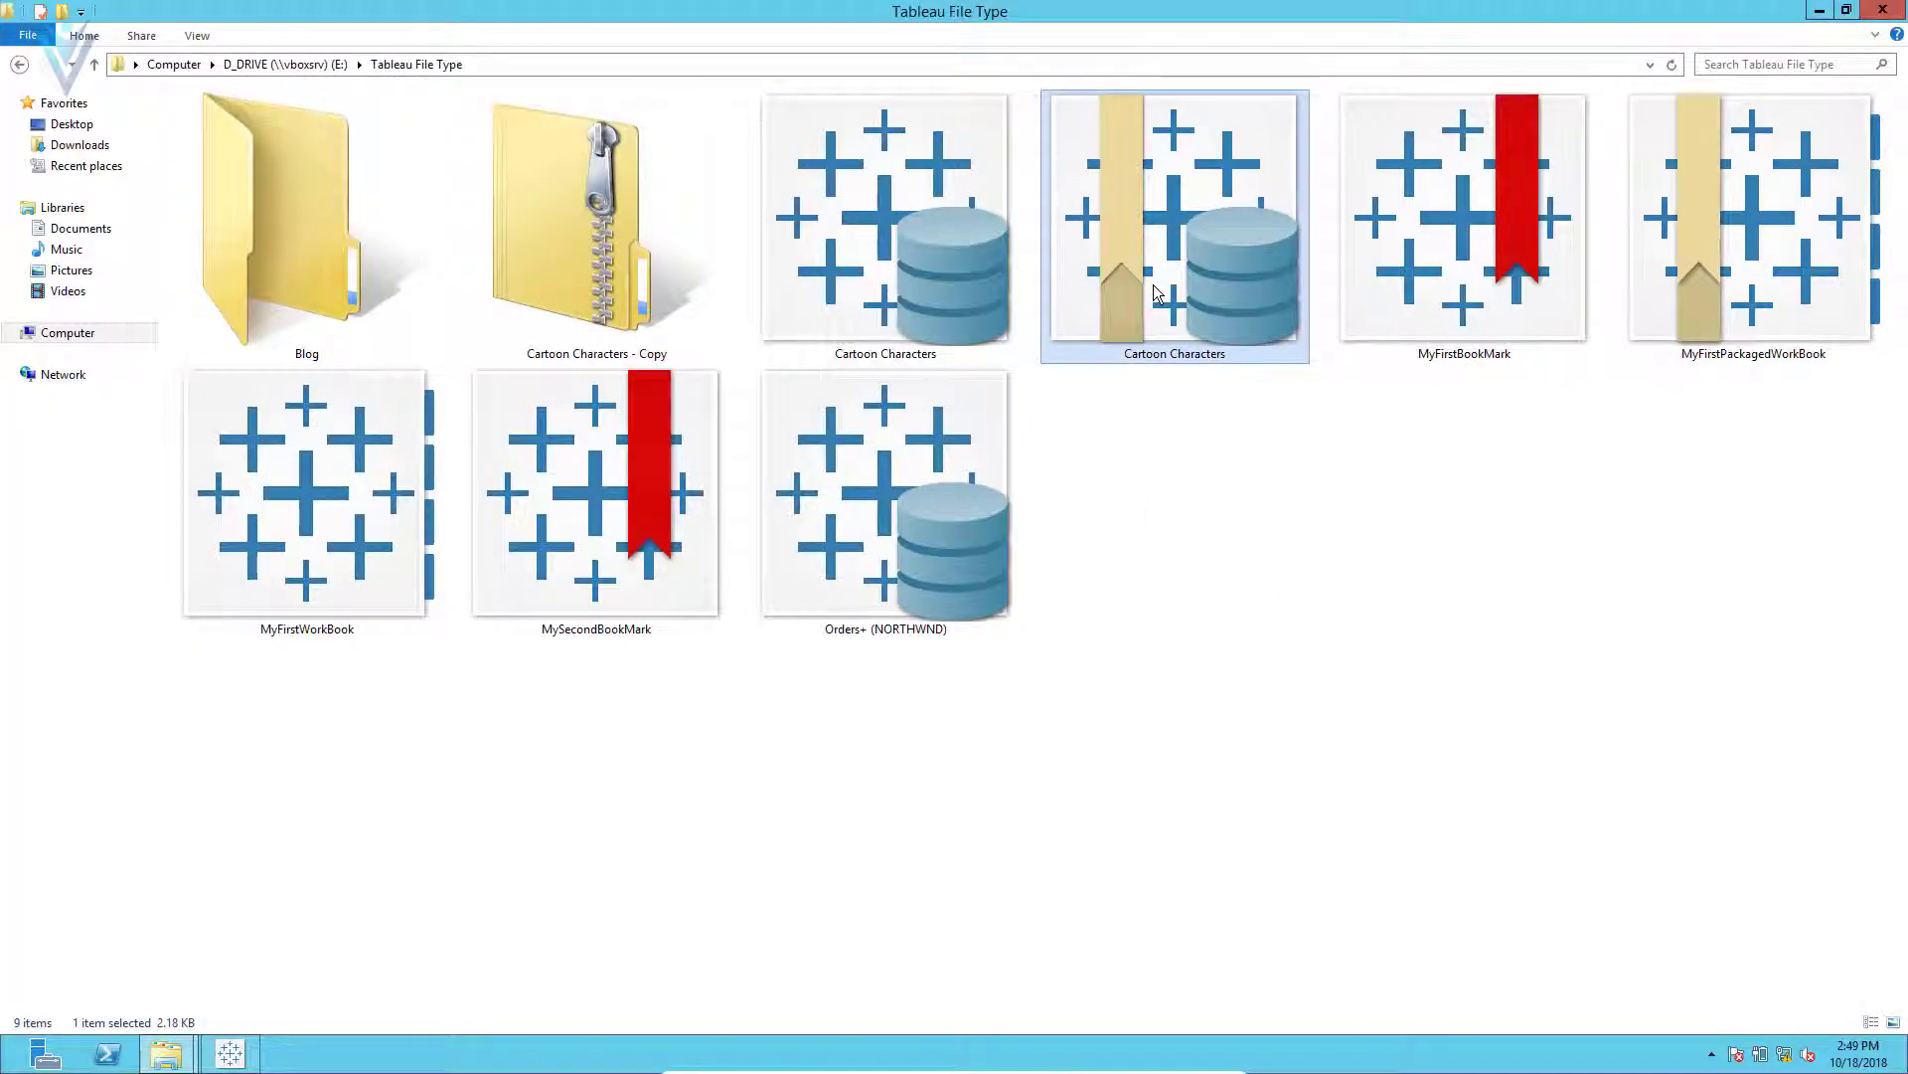
{"action": "left_click", "coordinate": [918, 215]}
{"action": "left_click", "coordinate": [1173, 219]}
{"action": "left_click", "coordinate": [933, 244]}
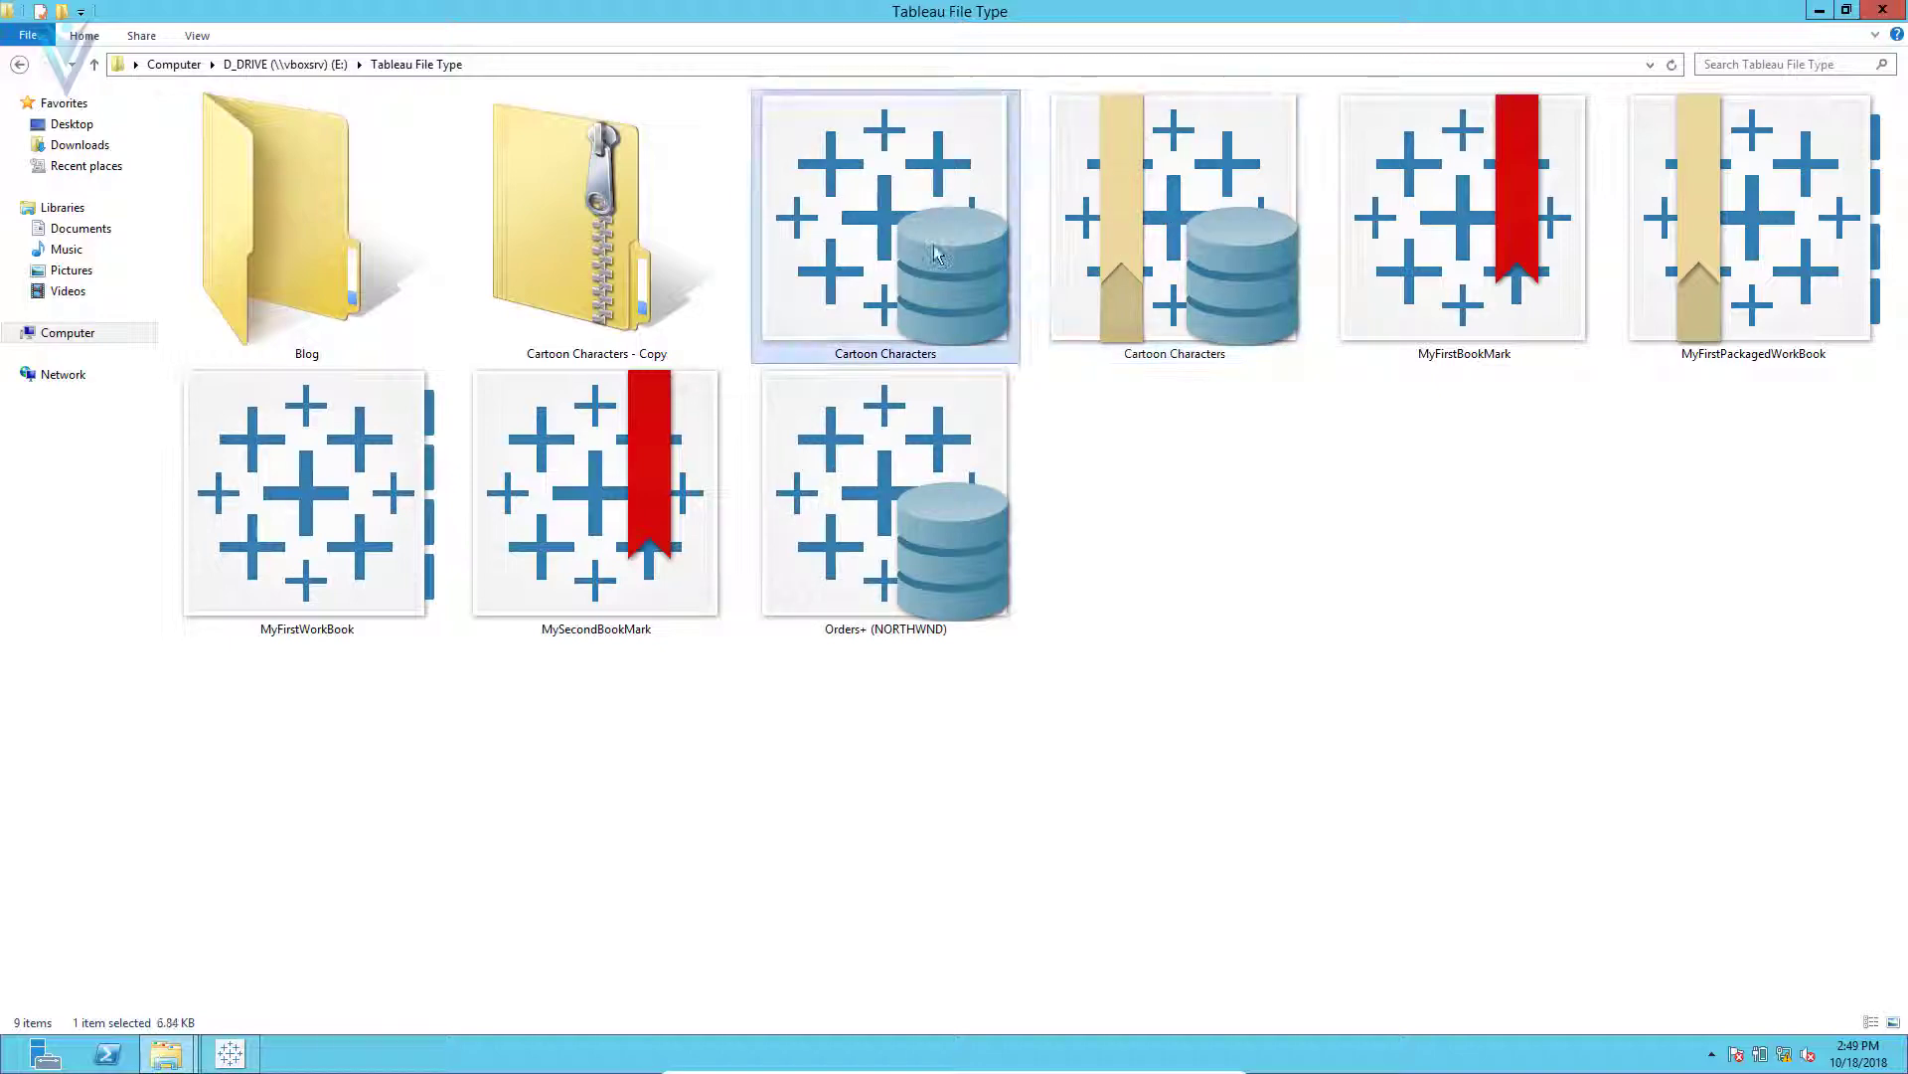
{"action": "left_click", "coordinate": [1219, 265]}
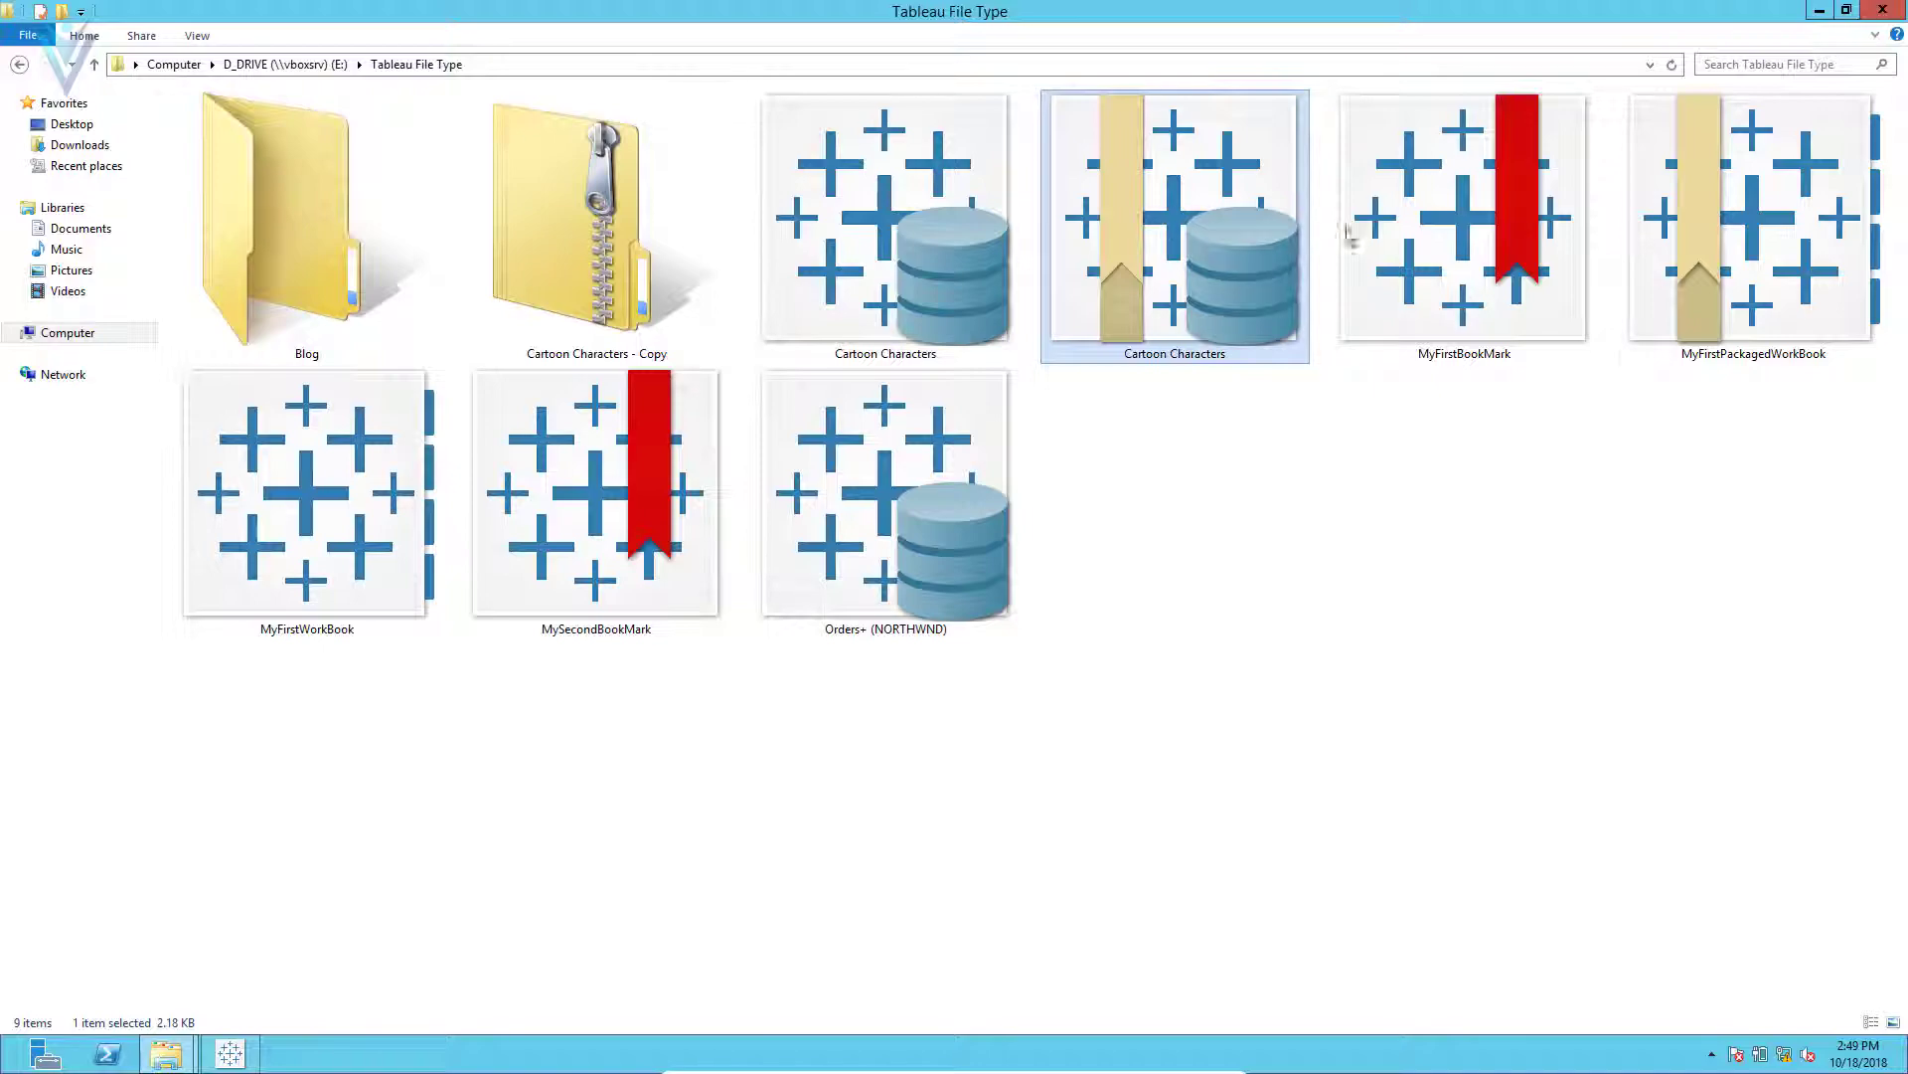
{"action": "mouse_move", "coordinate": [1110, 264]}
{"action": "left_click", "coordinate": [72, 123]}
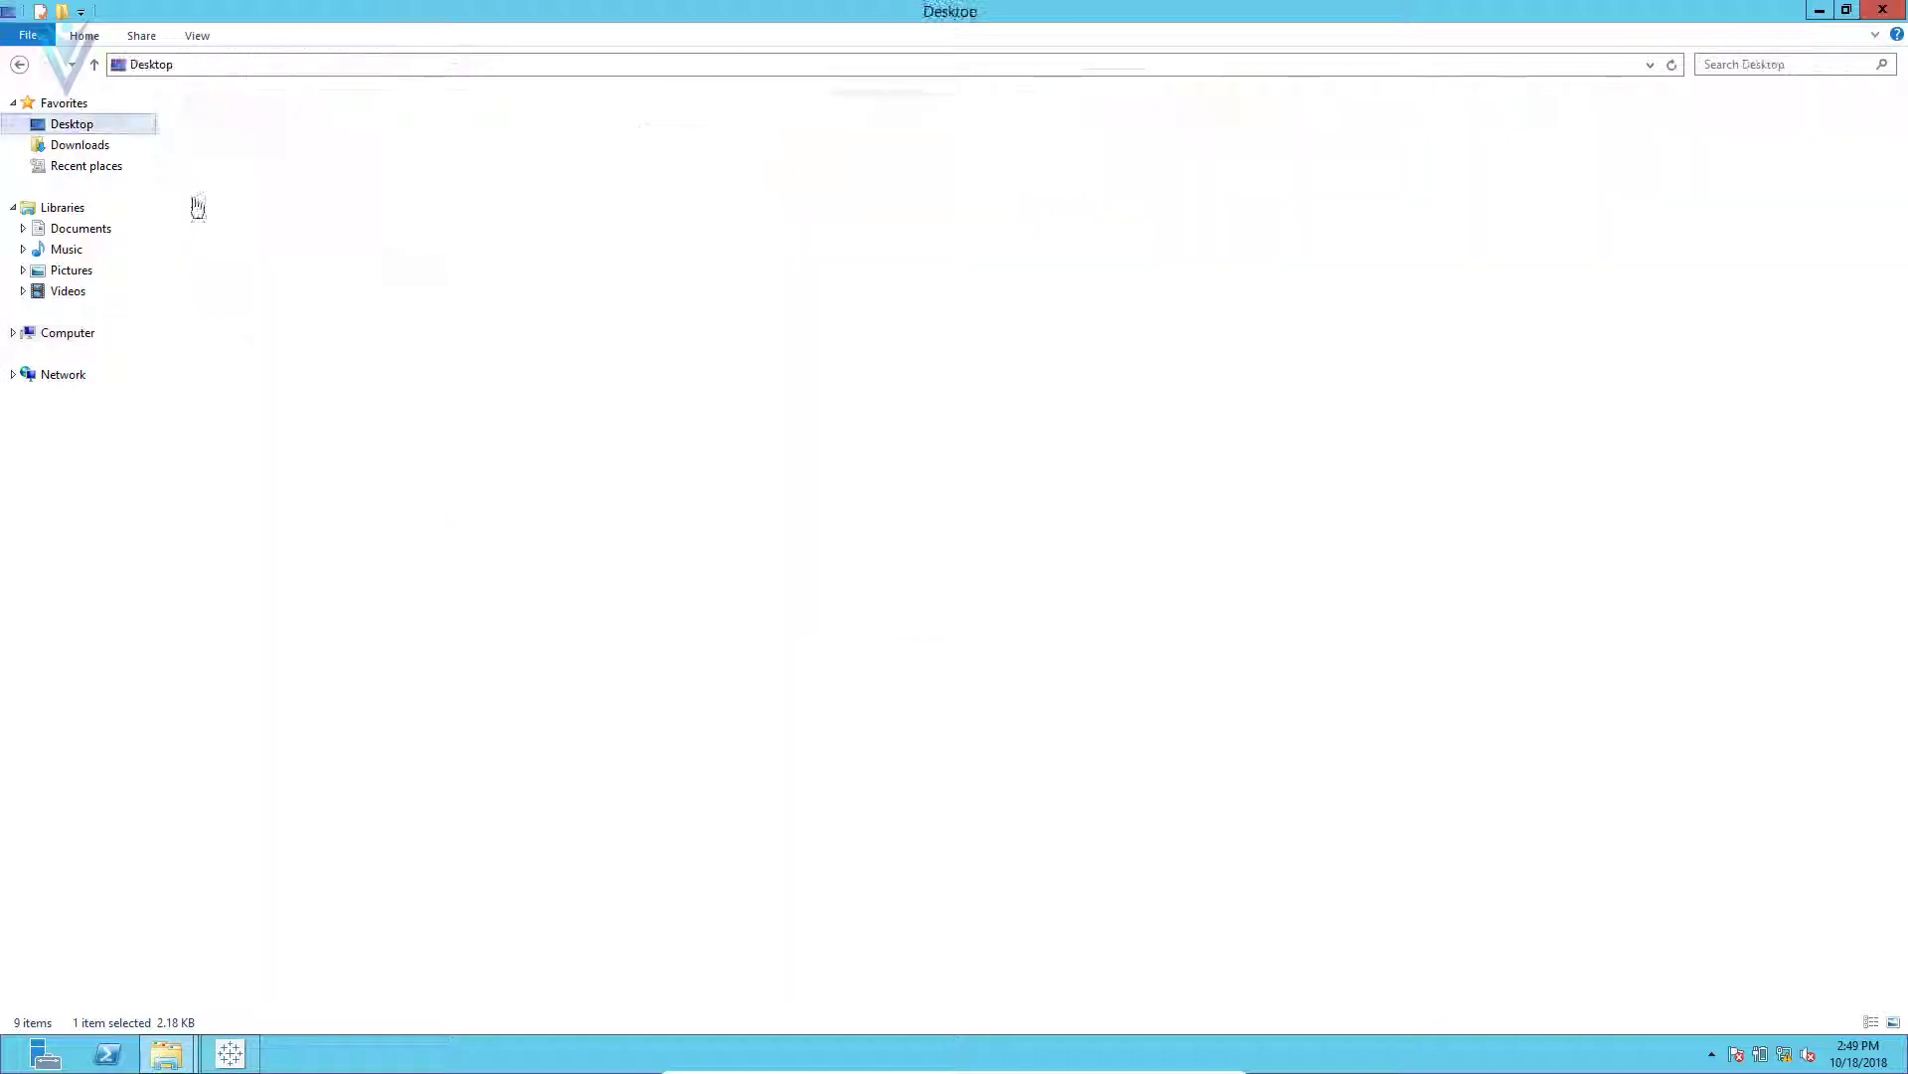
{"action": "right_click", "coordinate": [712, 618]}
{"action": "left_click", "coordinate": [786, 722]}
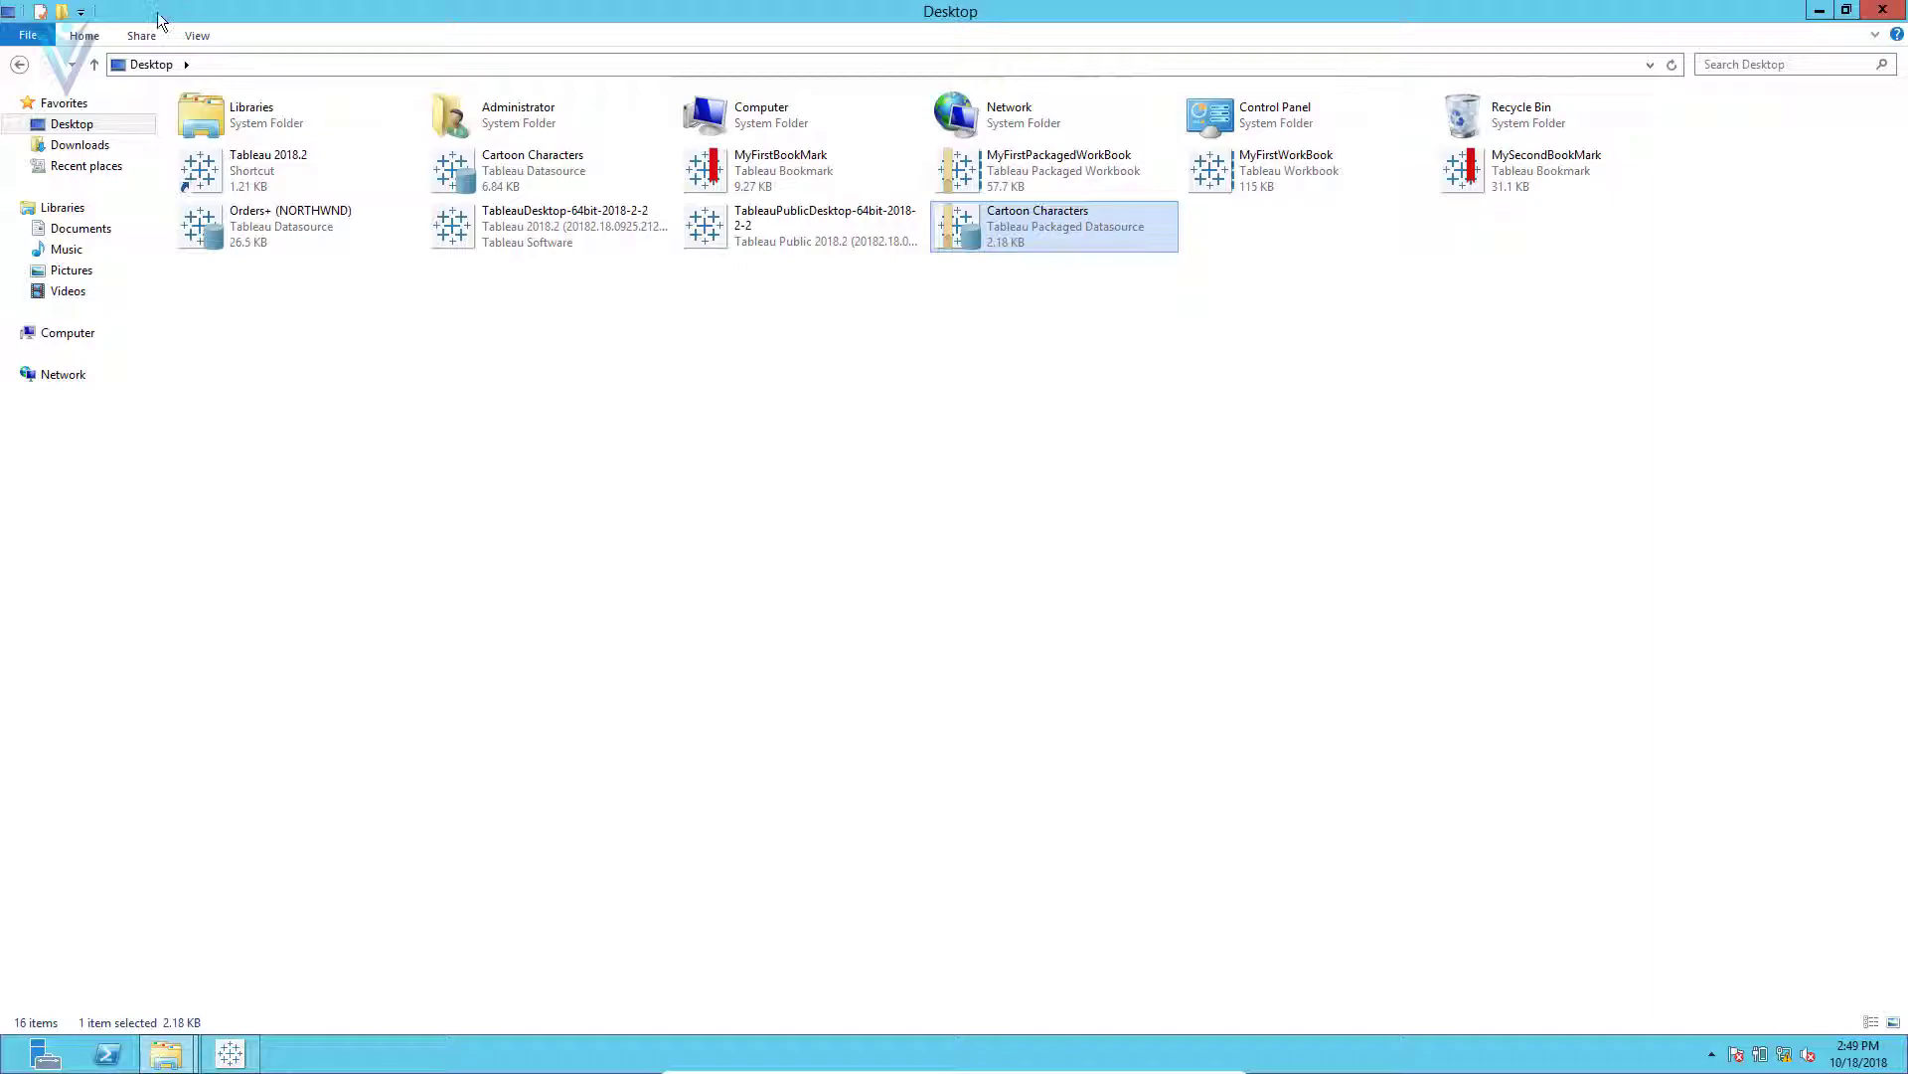
{"action": "left_click", "coordinate": [19, 65]}
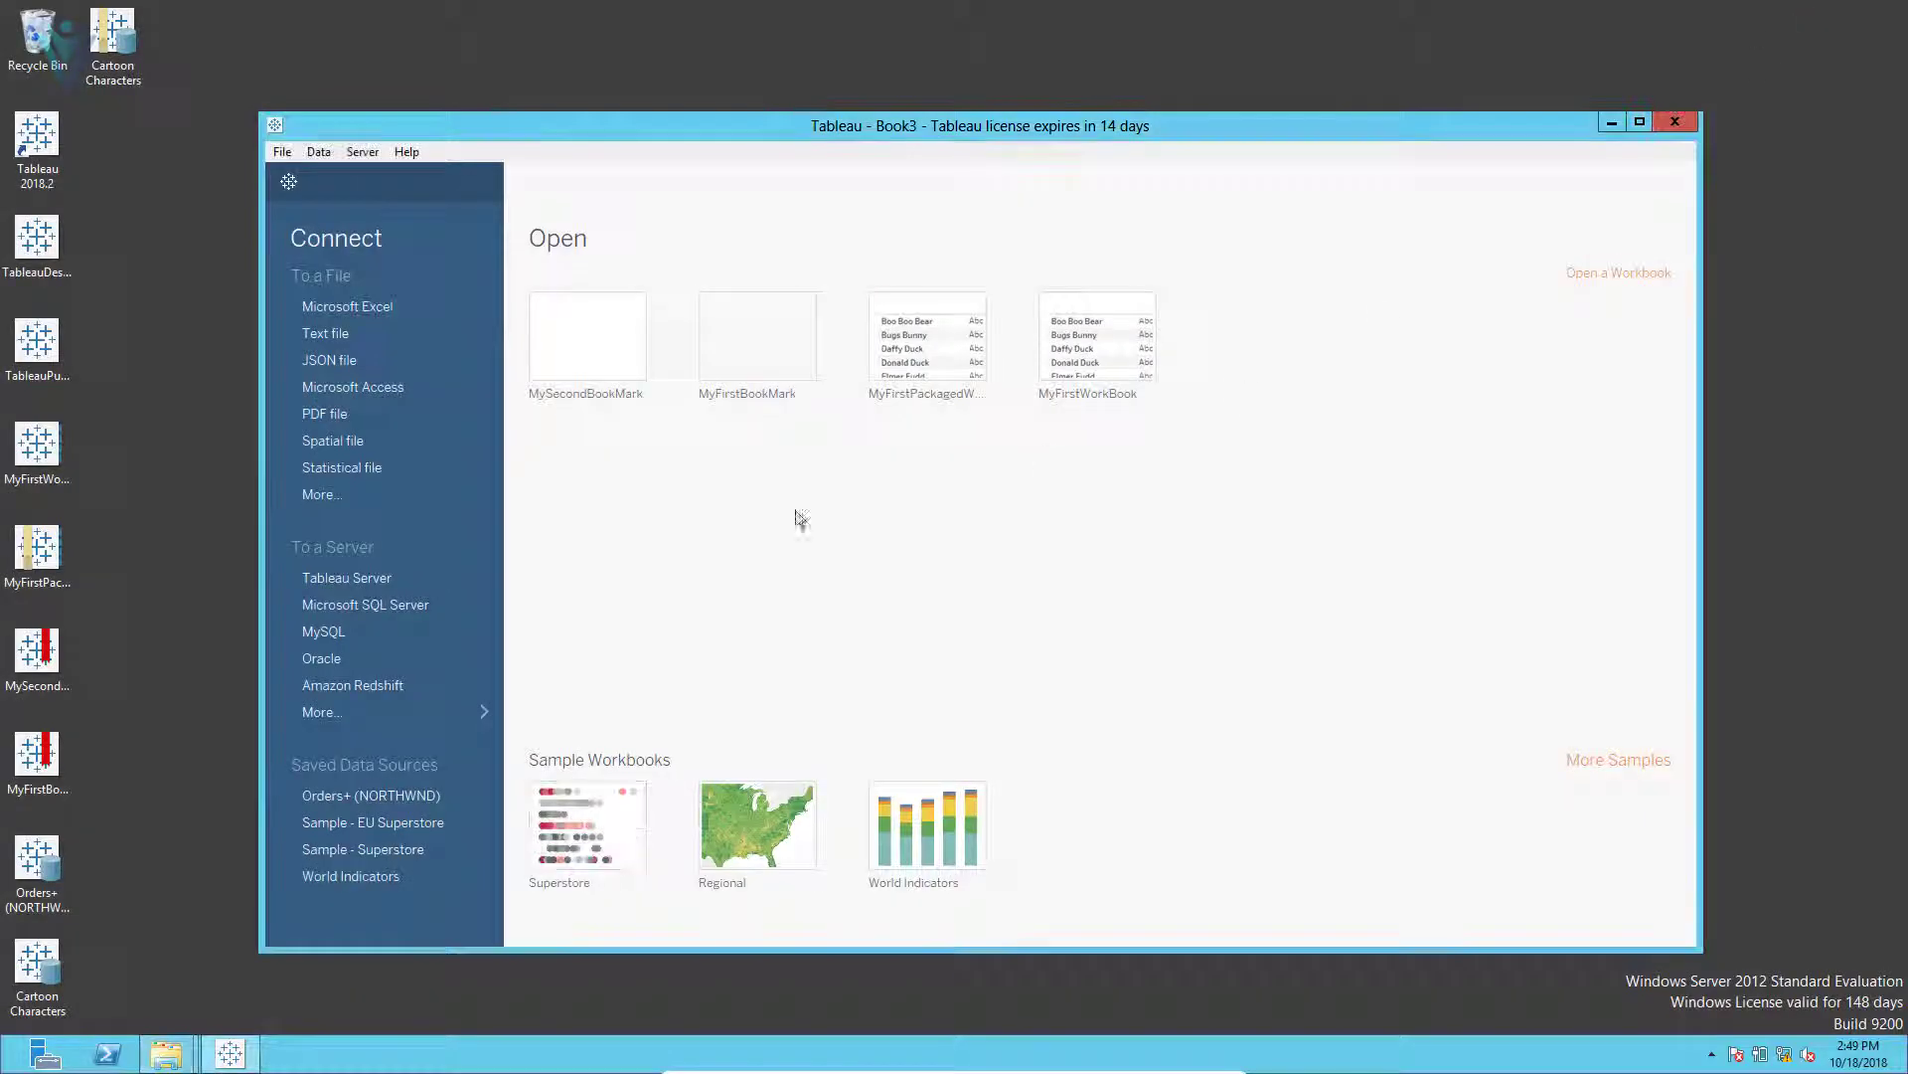
Step: Load the Cartoon Characters packaged data source from the Desktop into the new Tableau workbook and place Full Name in the Sheet 1 view
{"action": "left_click_drag", "start_coordinate": [112, 40], "coordinate": [917, 614]}
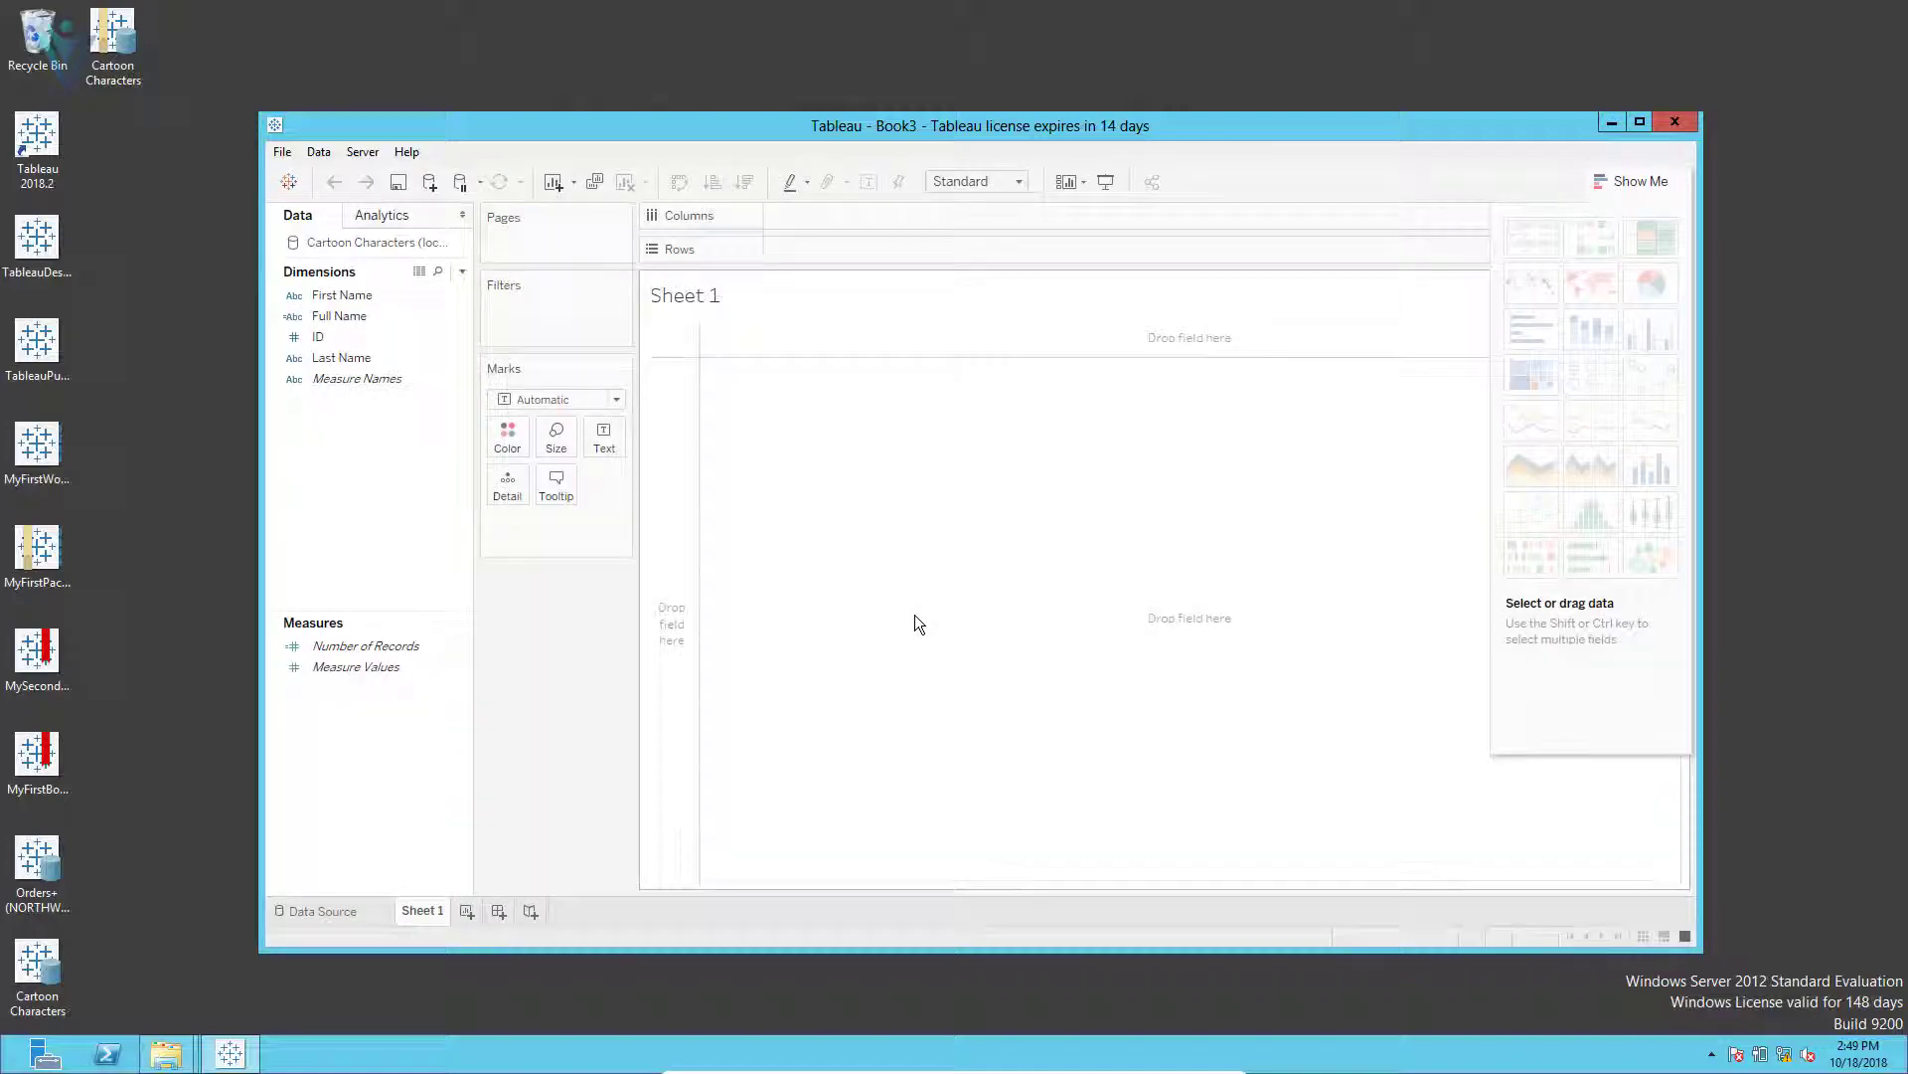
{"action": "left_click", "coordinate": [354, 314]}
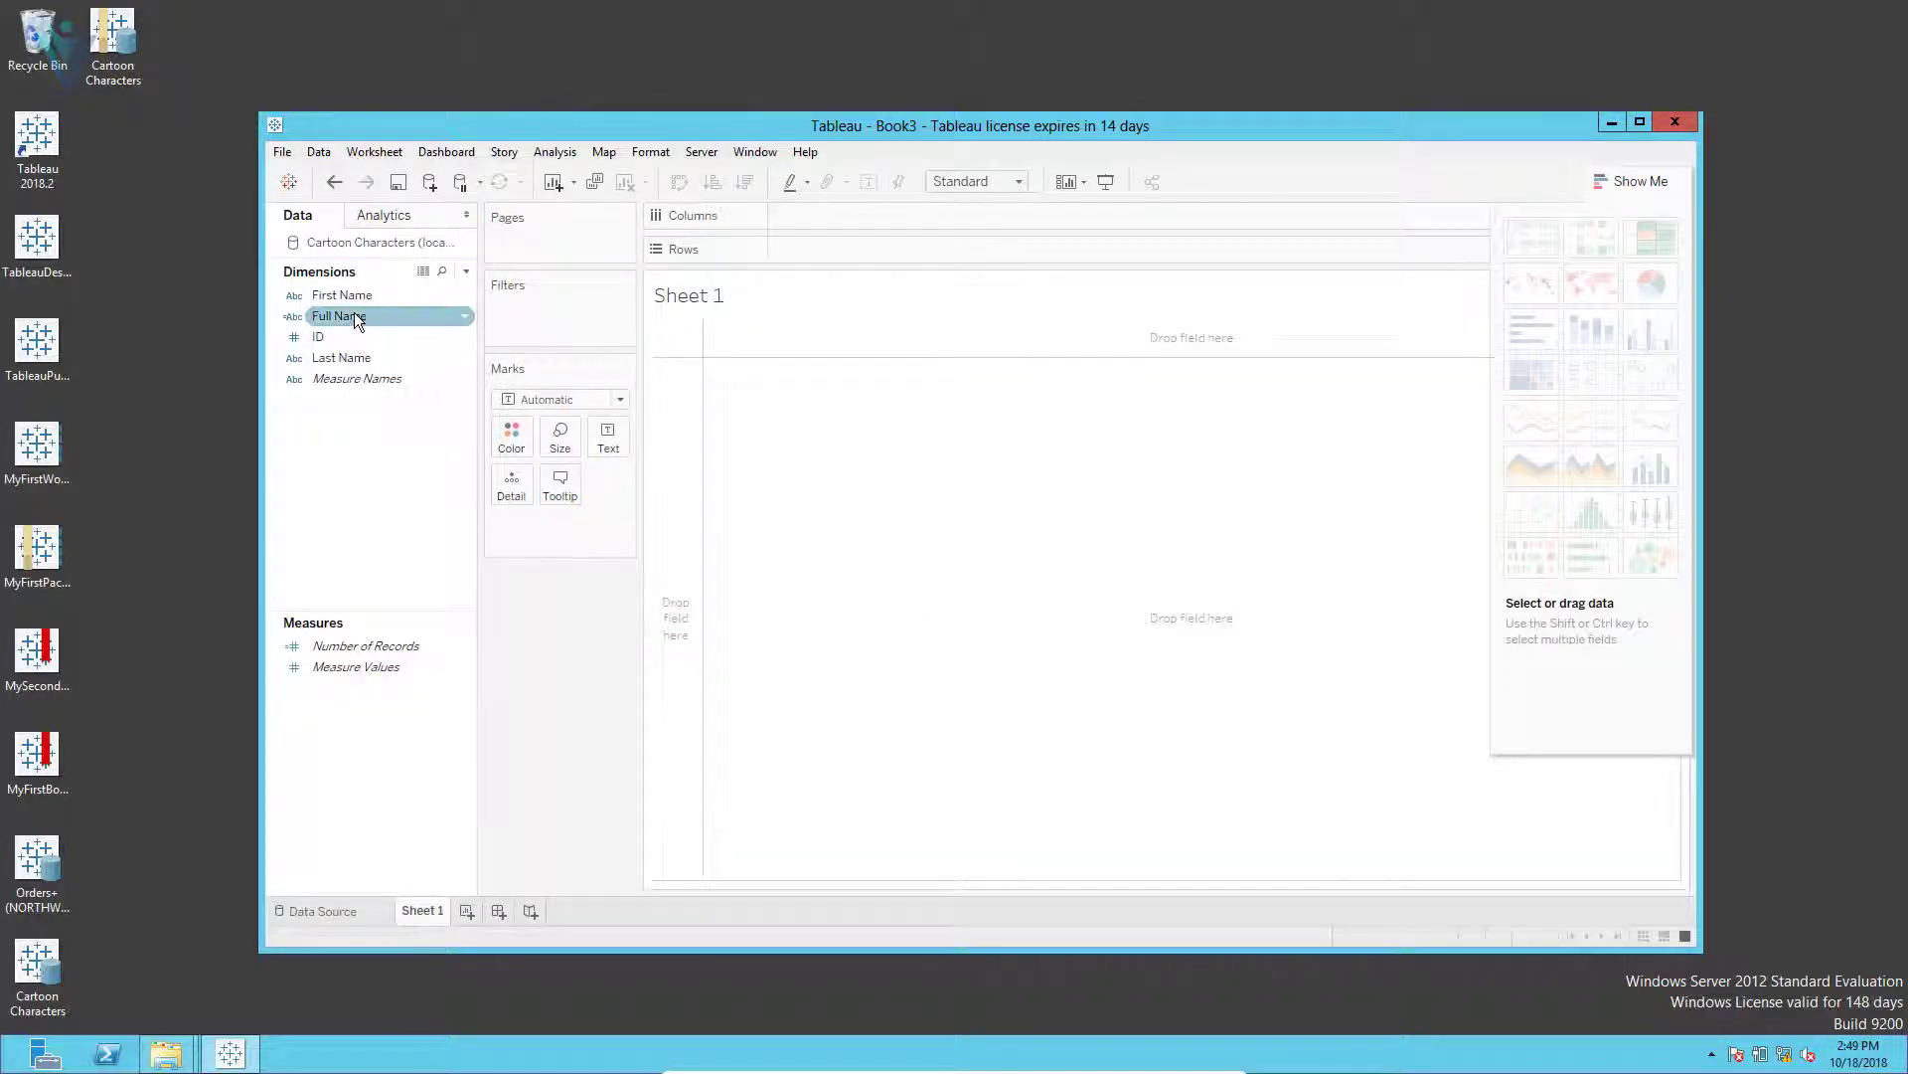
{"action": "left_click_drag", "start_coordinate": [356, 314], "coordinate": [1000, 585]}
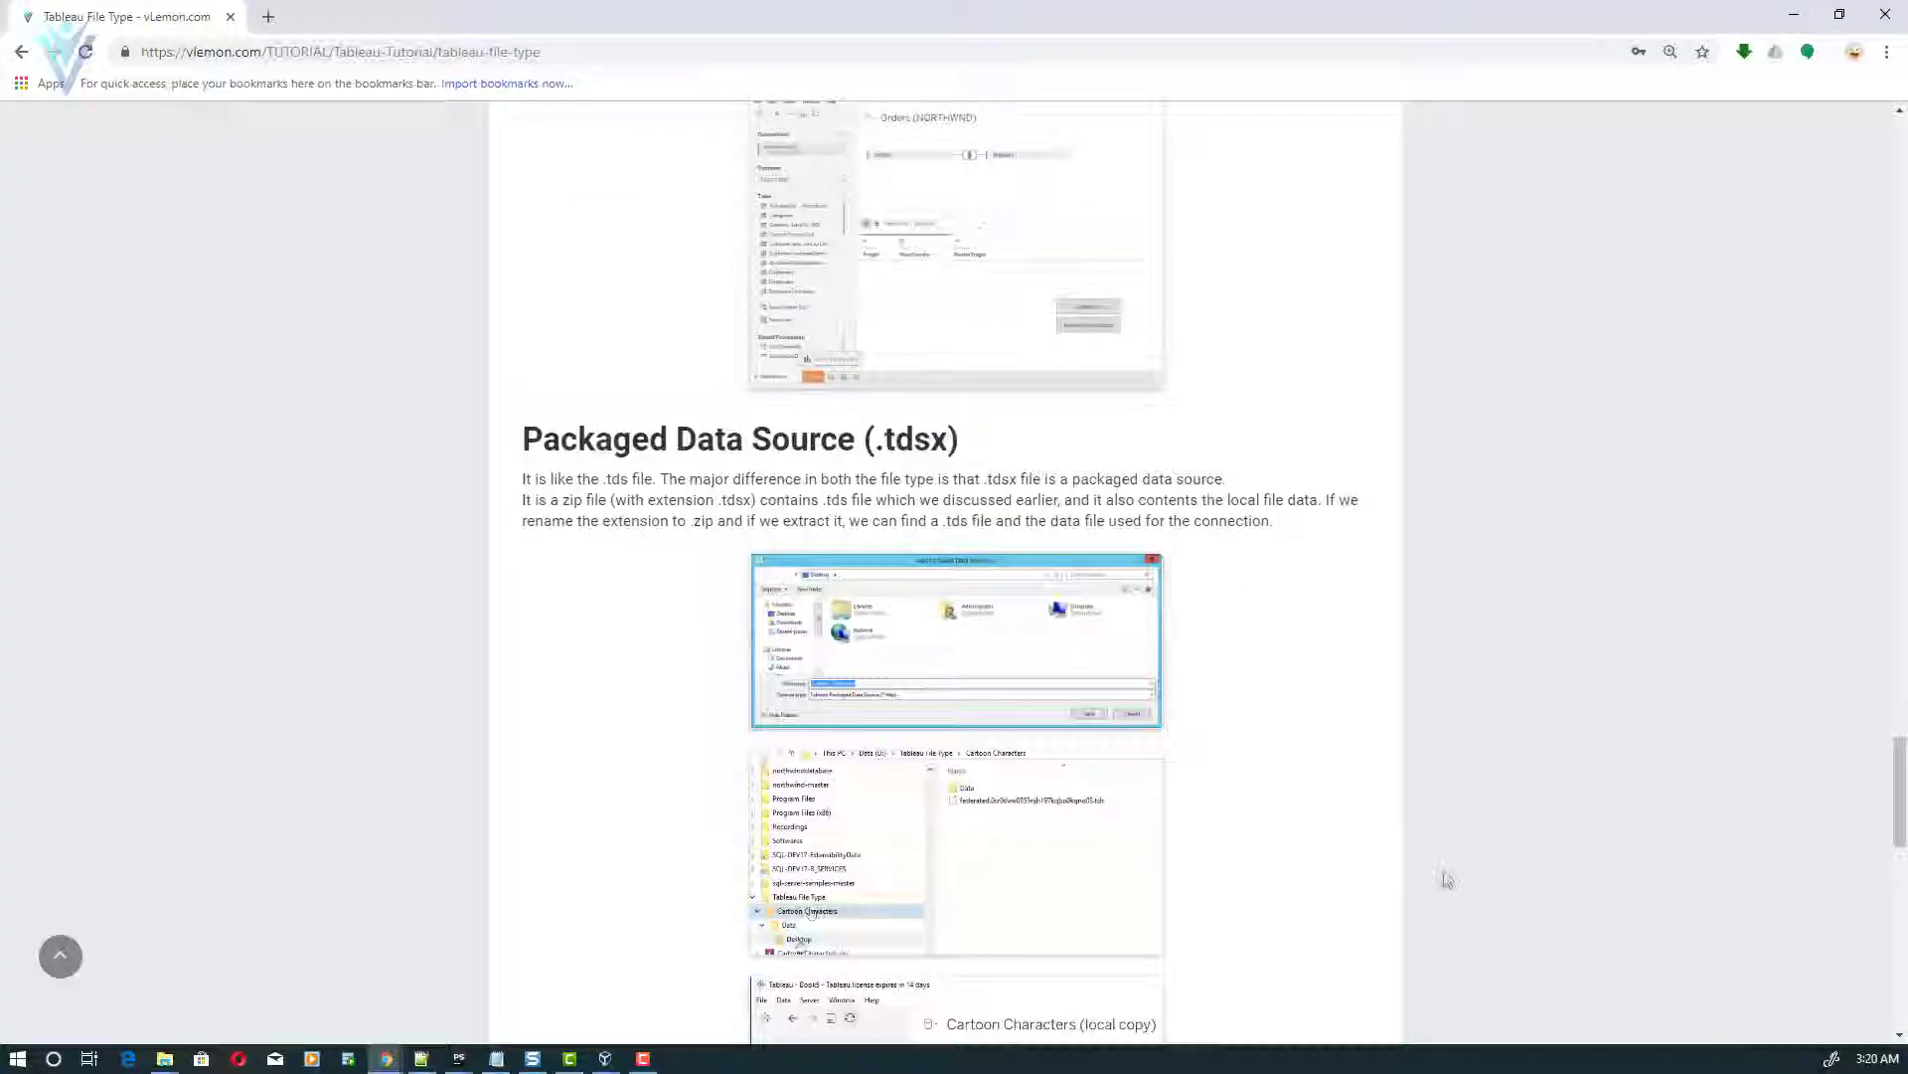
Step: In the browser's Tableau File Type article, read on from Packaged Data Source (.tdsx) through Extract, Preferences and the file downloads
{"action": "scroll", "coordinate": [1444, 873], "scroll_direction": "down", "scroll_amount": 6}
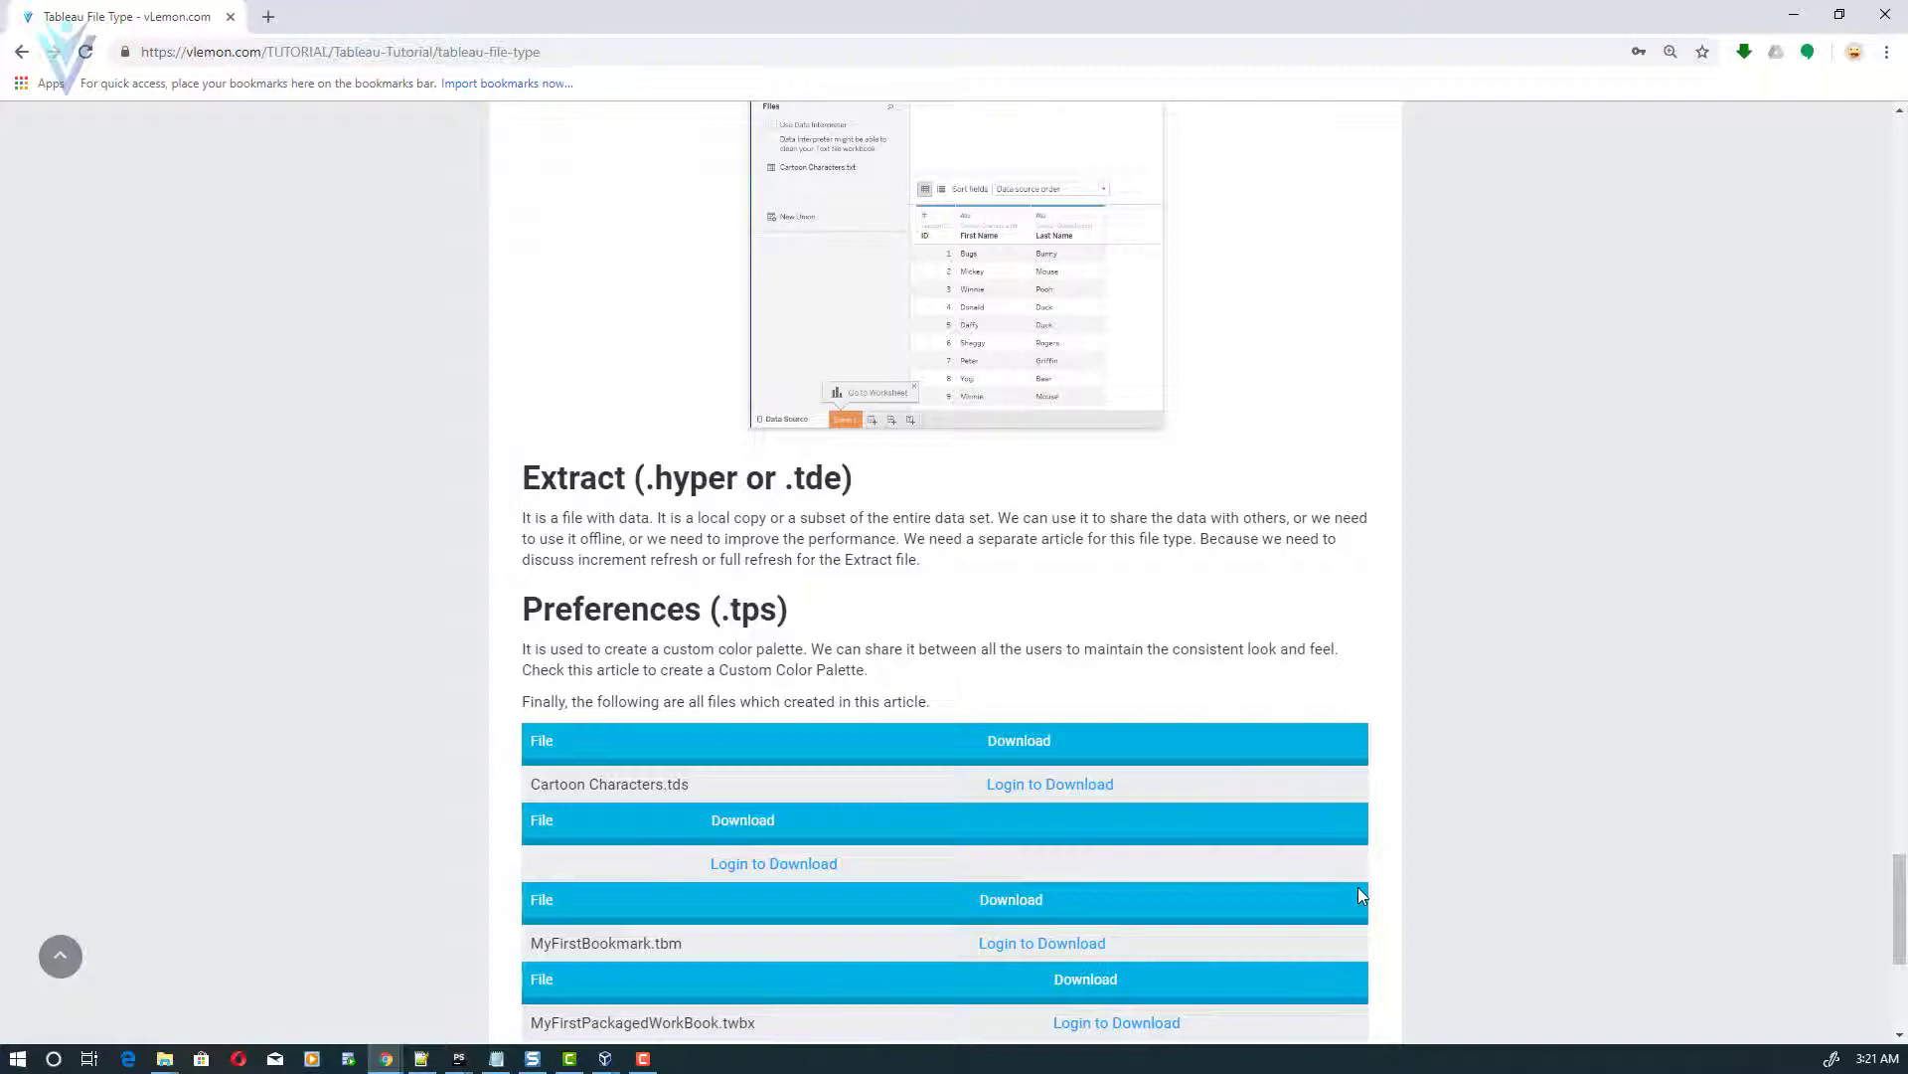
{"action": "scroll", "coordinate": [1361, 890], "scroll_direction": "down", "scroll_amount": 2}
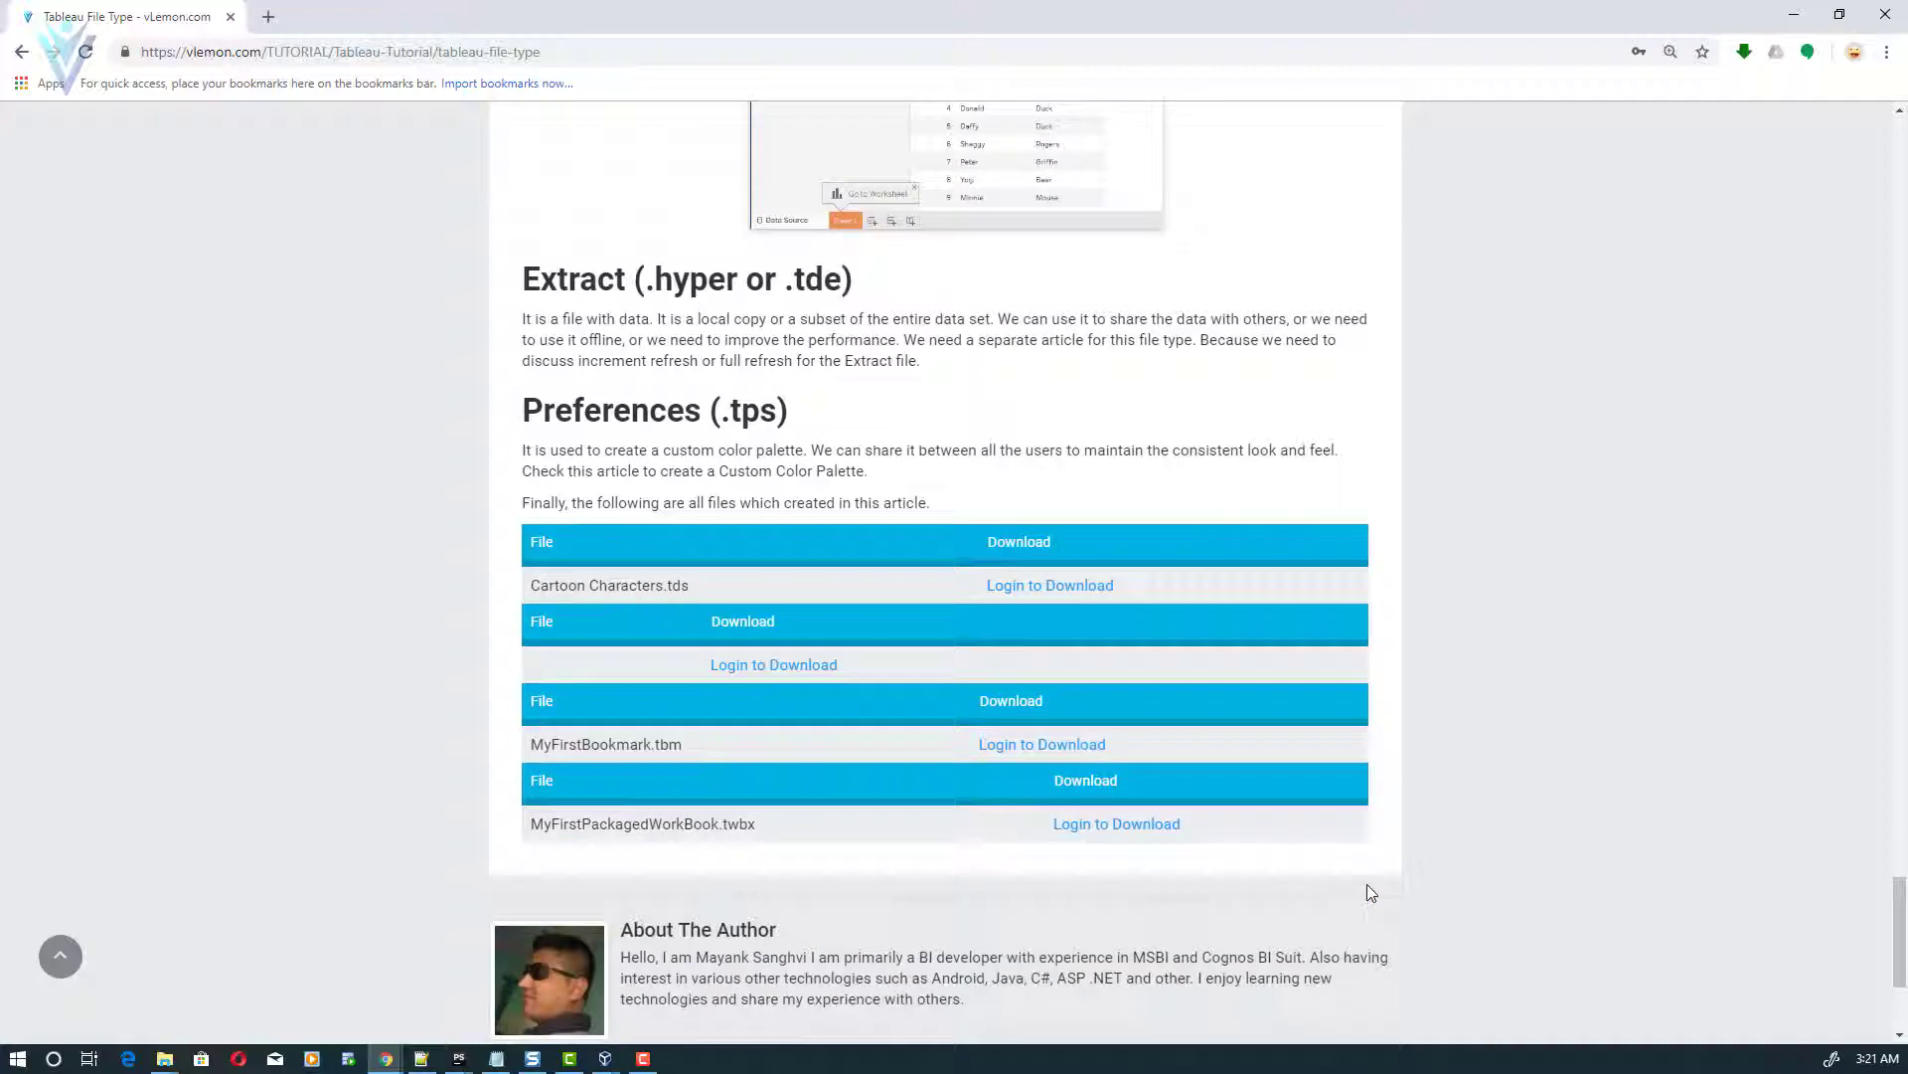